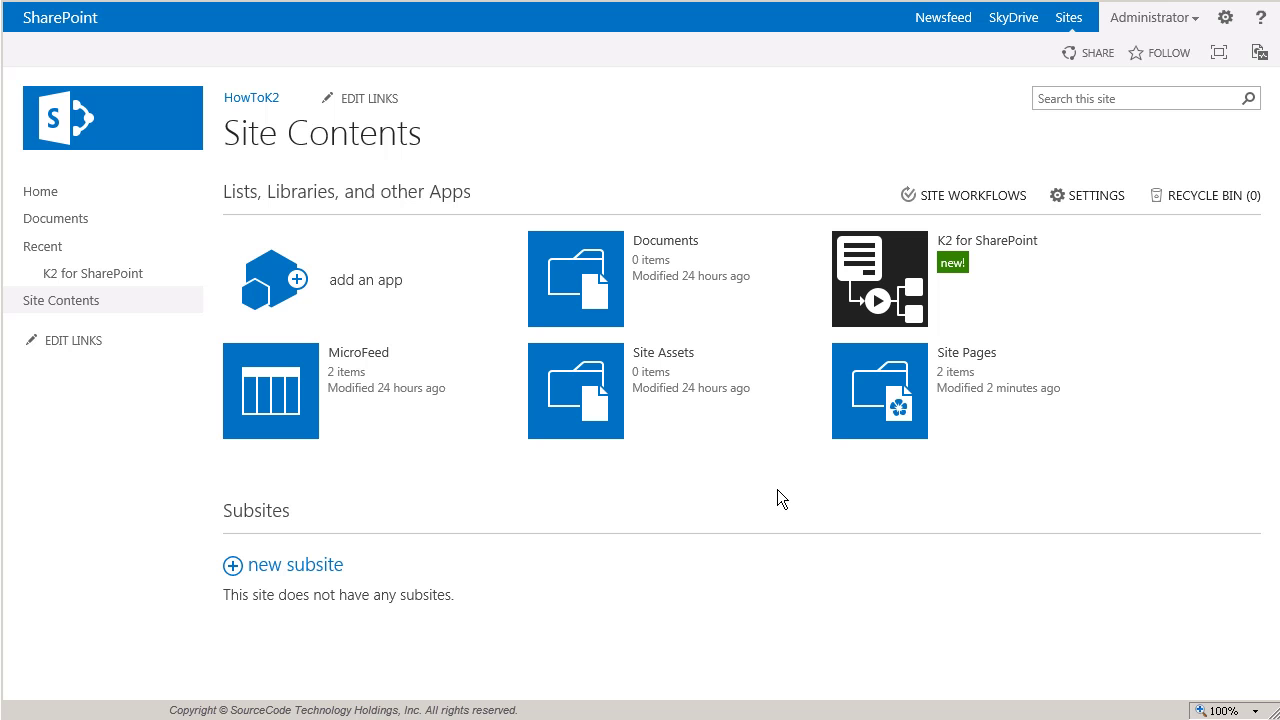
pyautogui.click(900, 305)
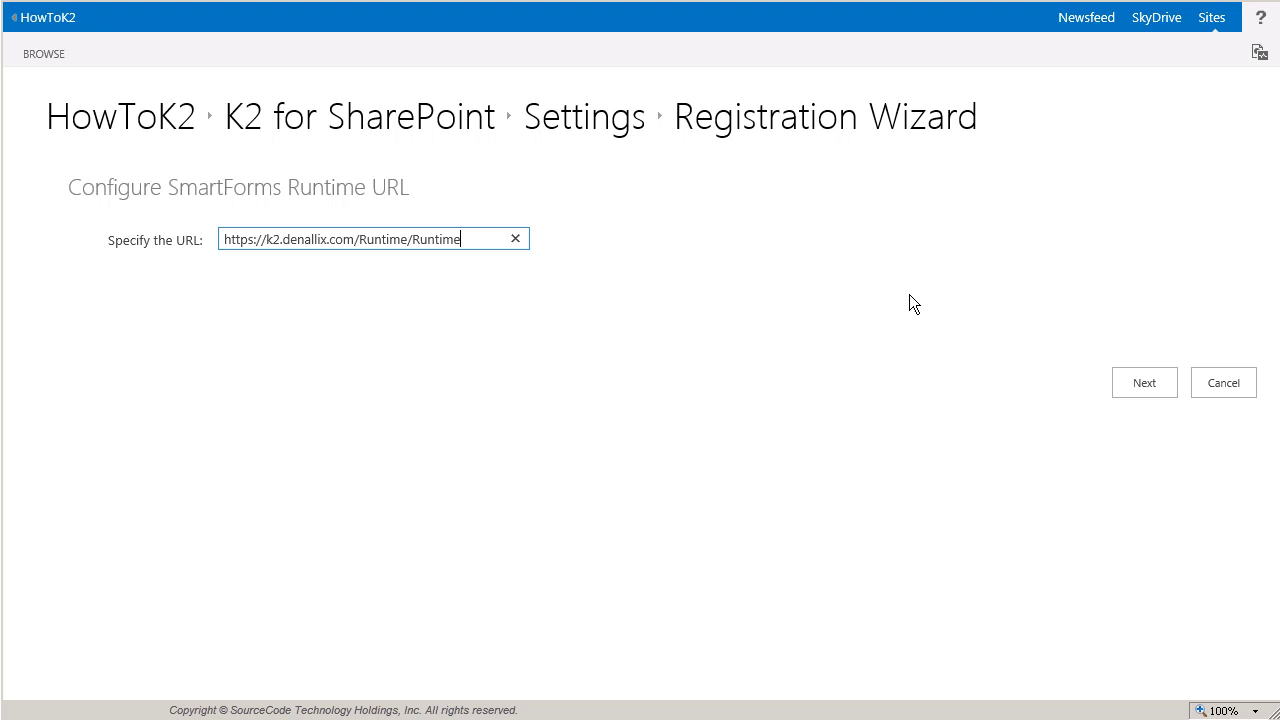
pyautogui.click(1137, 392)
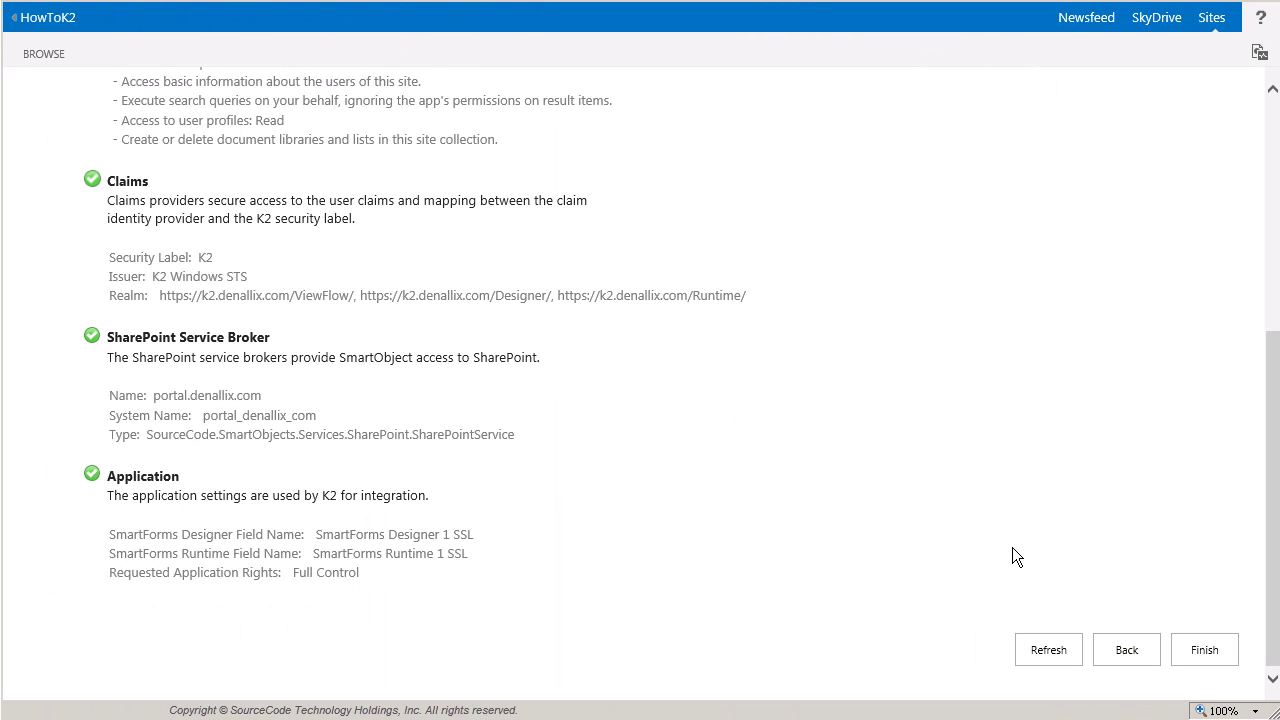
pyautogui.click(1194, 660)
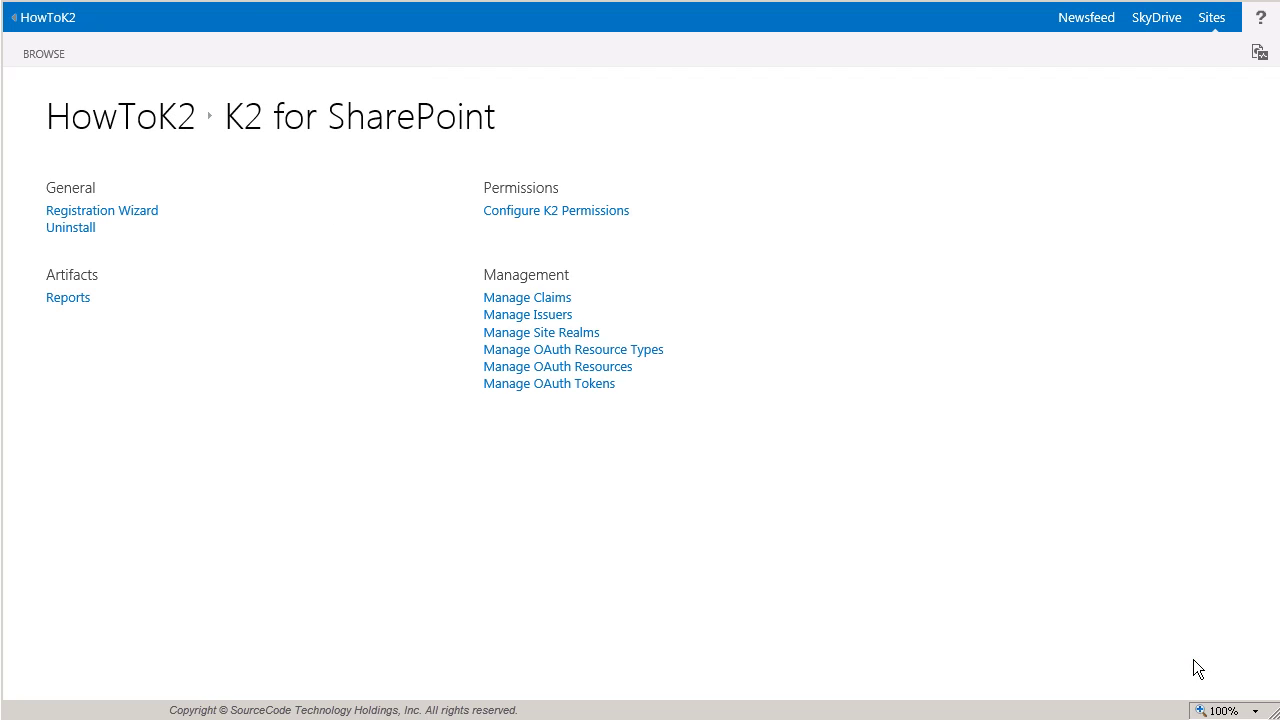
# - Add the K2 Worklist app part to the Rich Content area of the HowToK2 home page and save the page
pyautogui.click(162, 136)
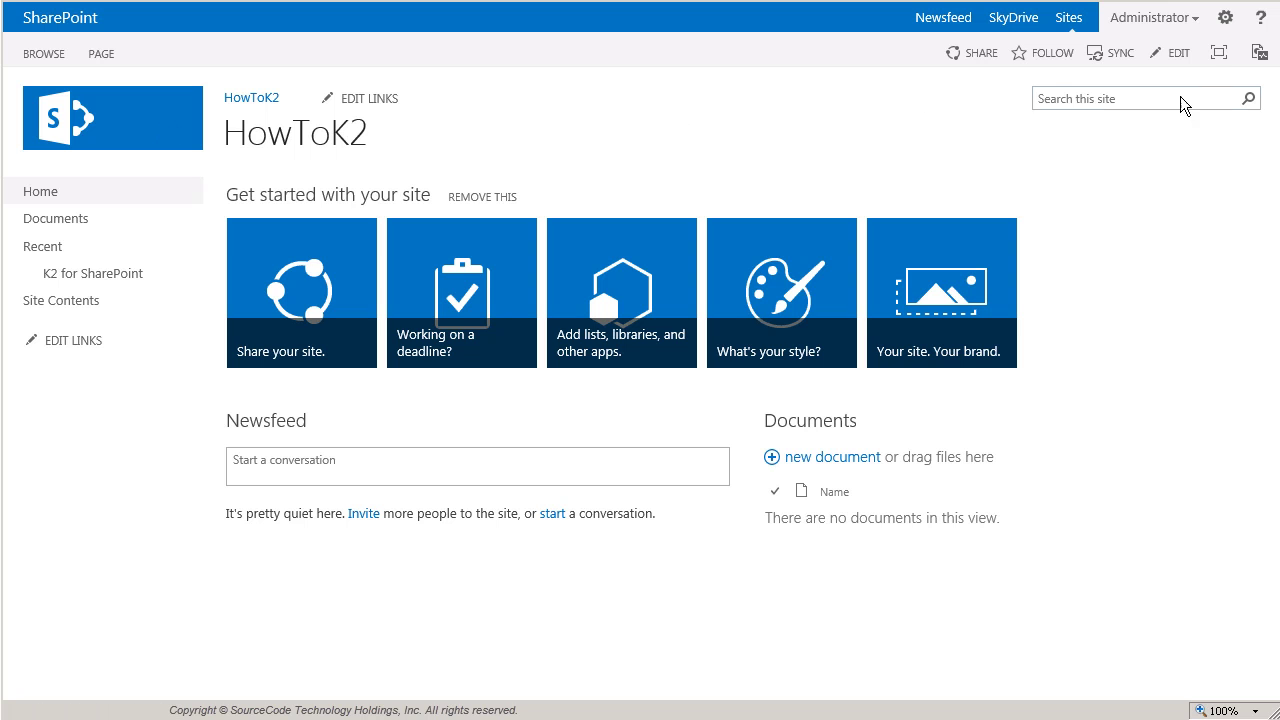
pyautogui.click(1198, 66)
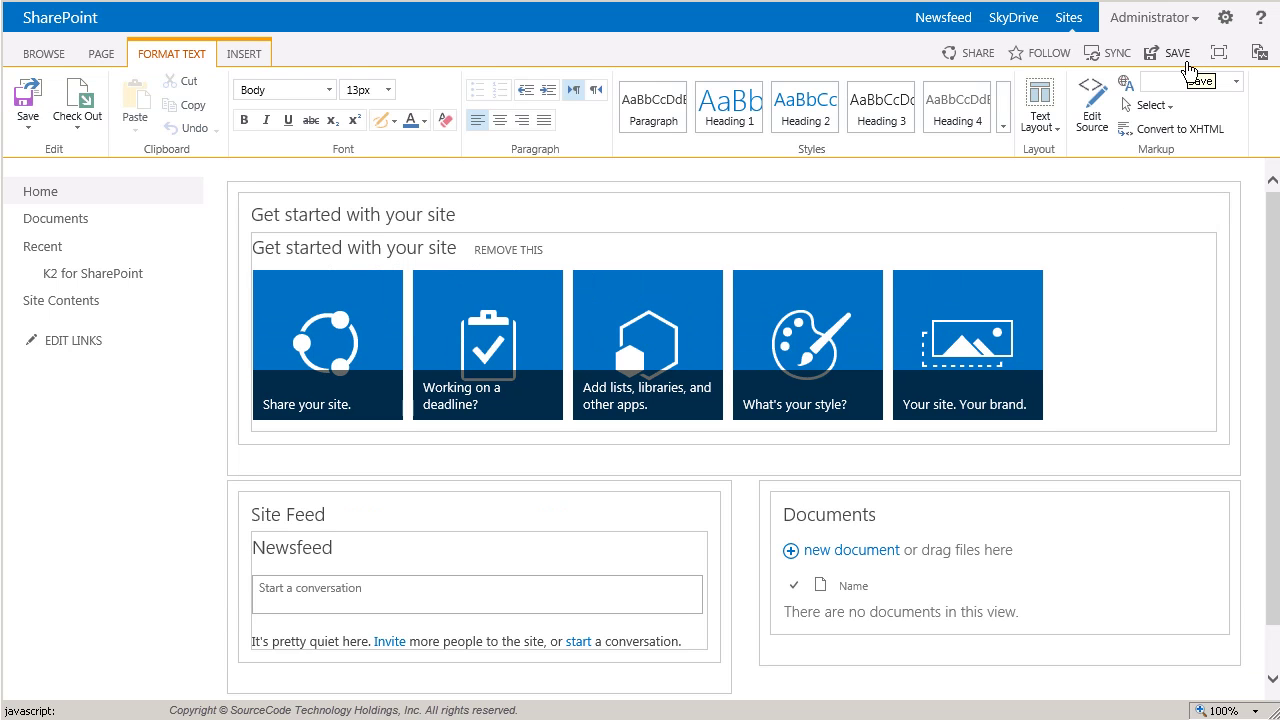
pyautogui.click(265, 64)
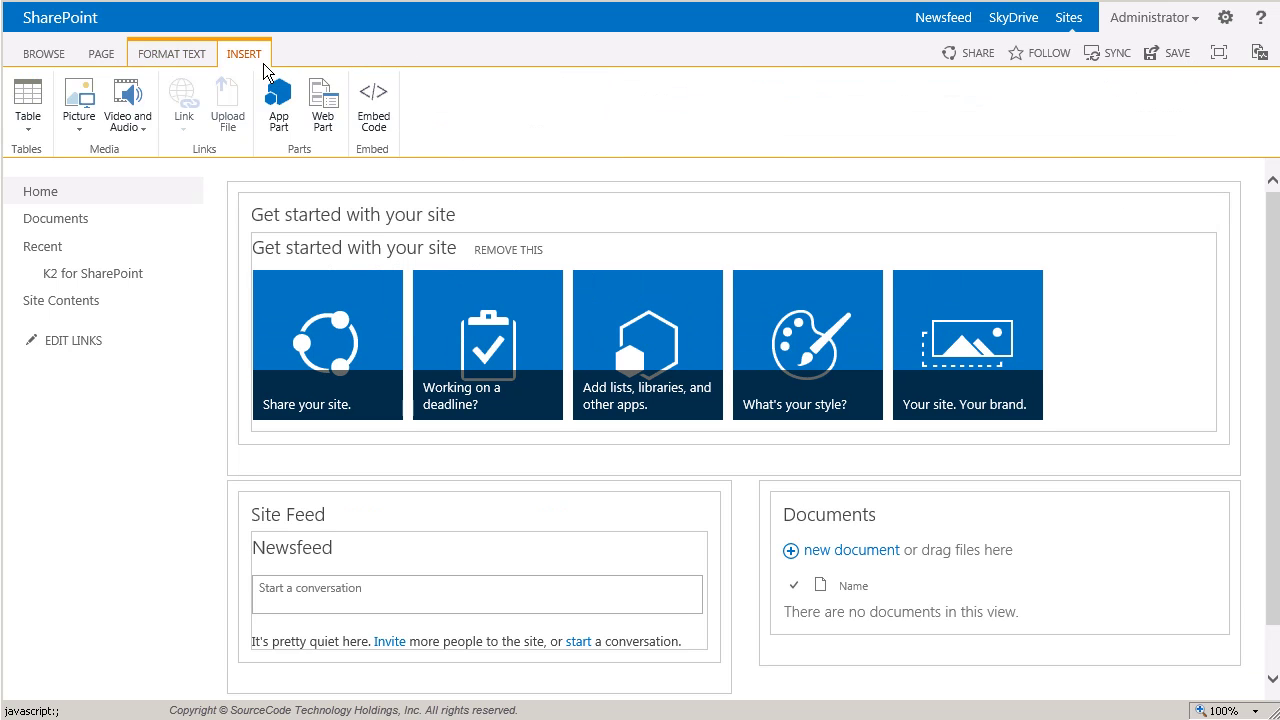
pyautogui.click(285, 130)
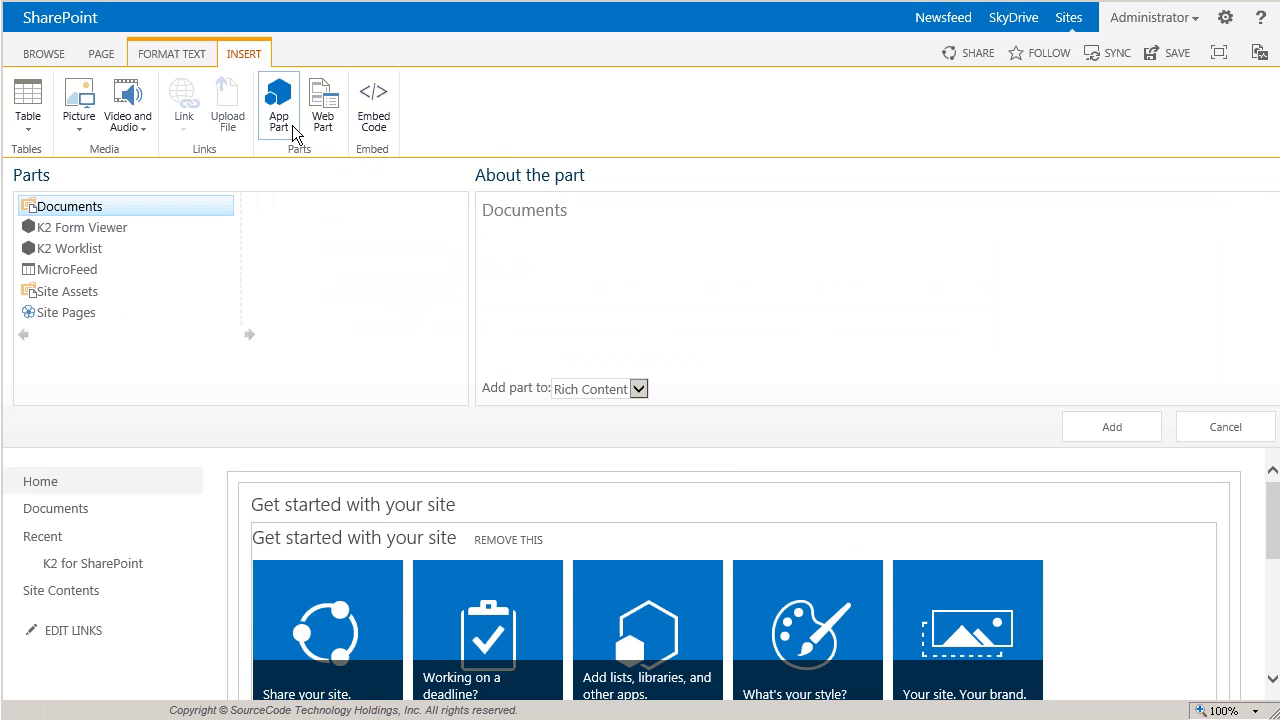
pyautogui.click(116, 262)
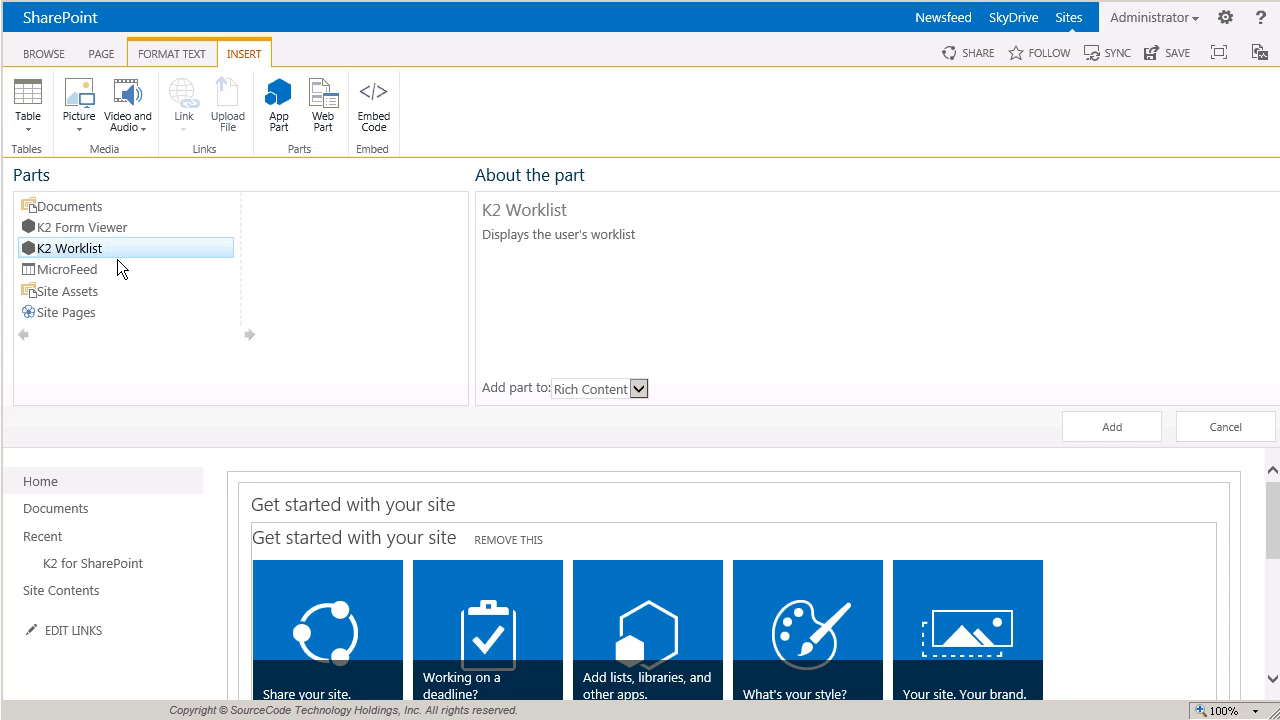
pyautogui.click(646, 395)
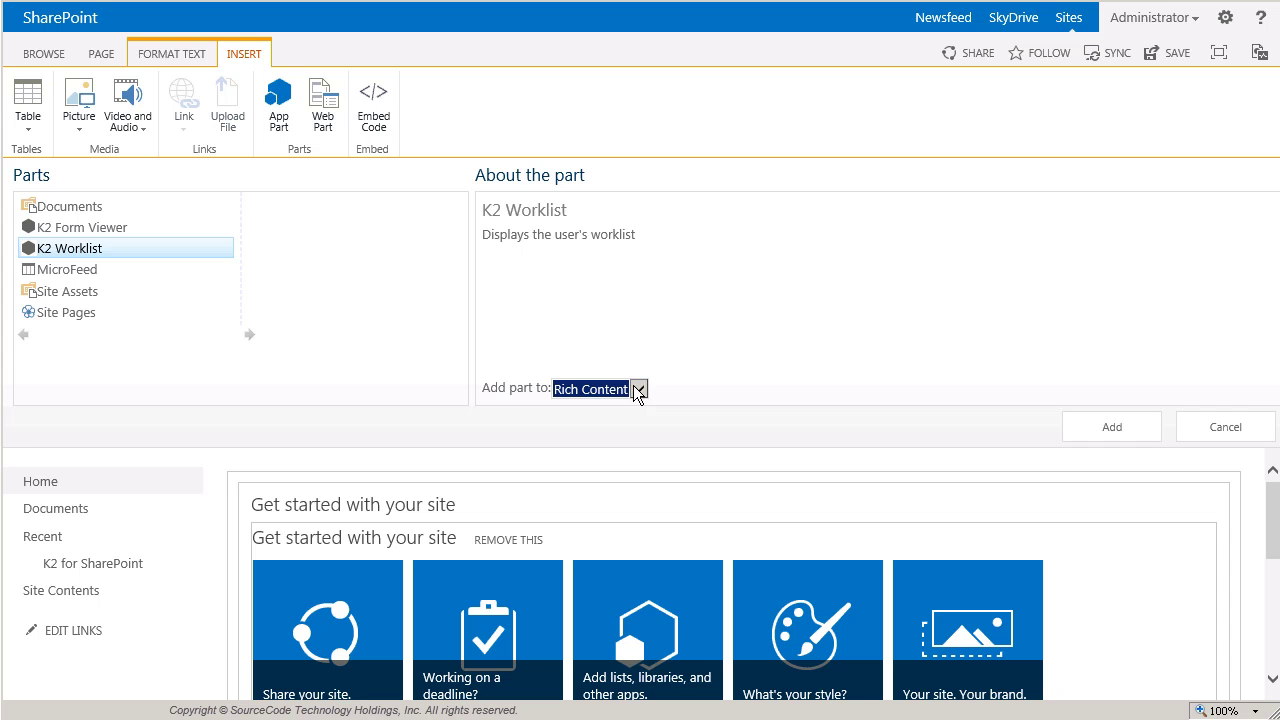
pyautogui.click(1090, 437)
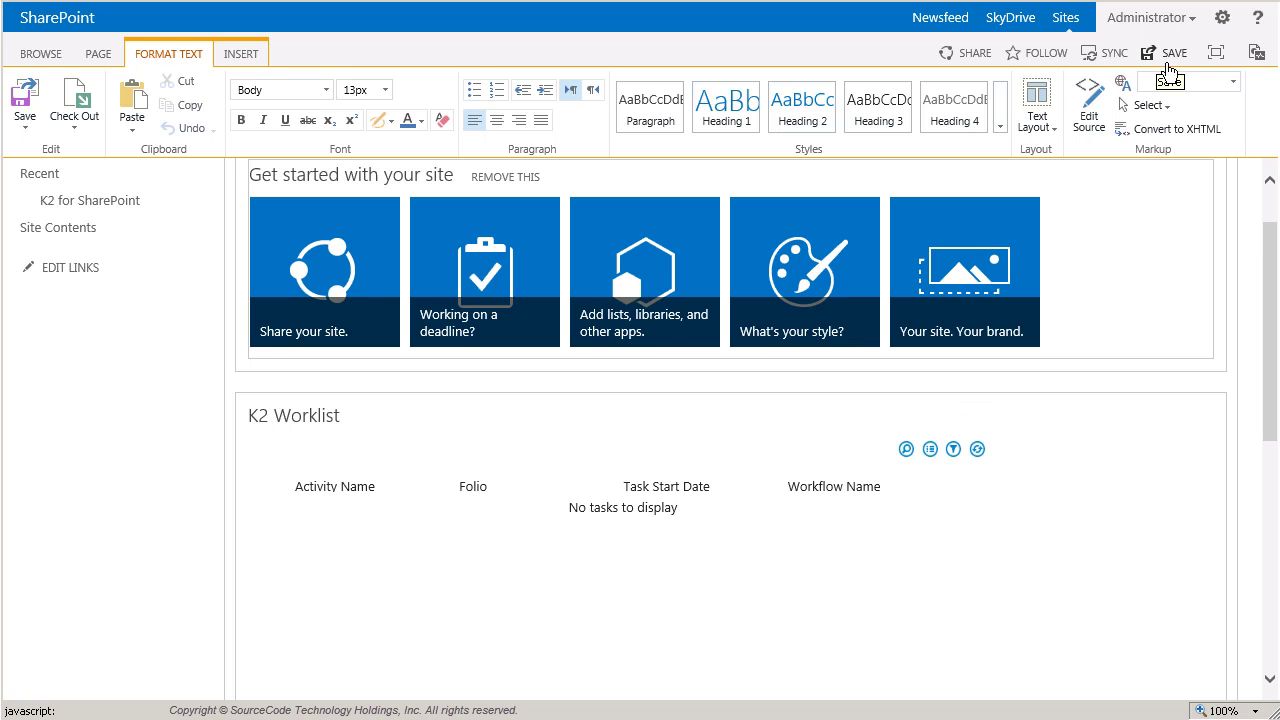
pyautogui.click(1167, 64)
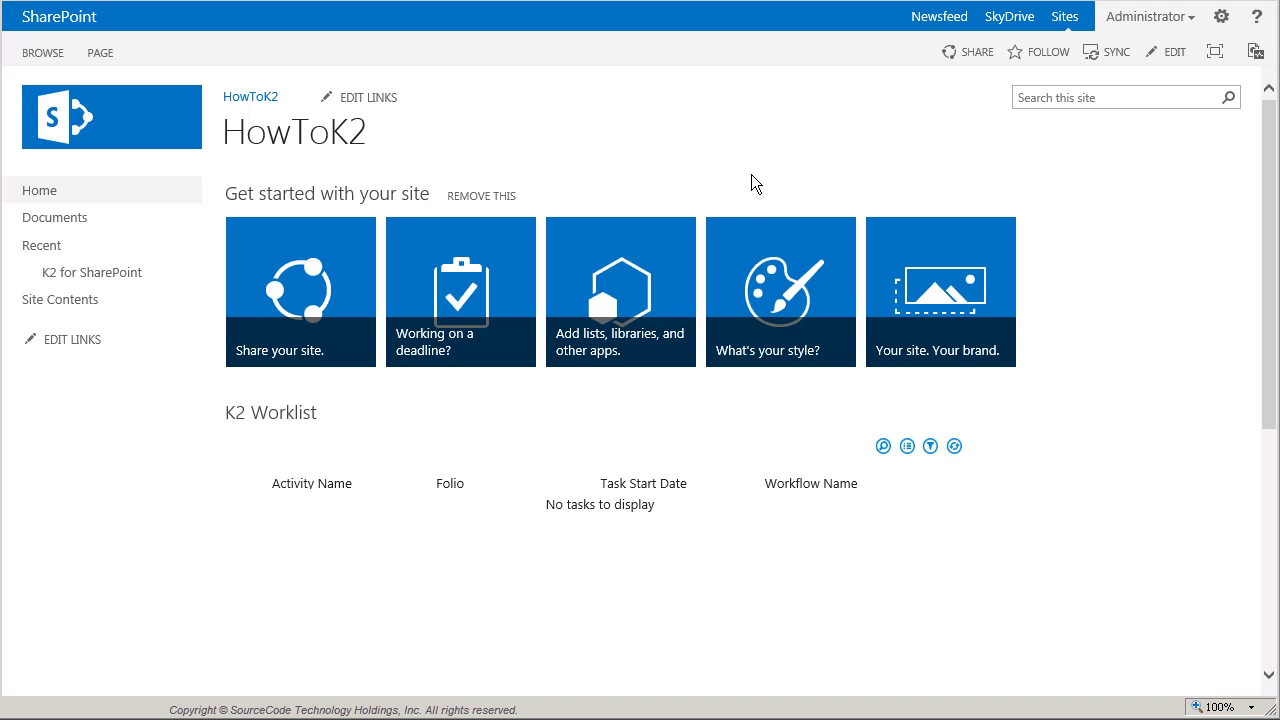
# - Add a Custom List app named SharePoint Site Requests to the HowToK2 site
pyautogui.click(663, 270)
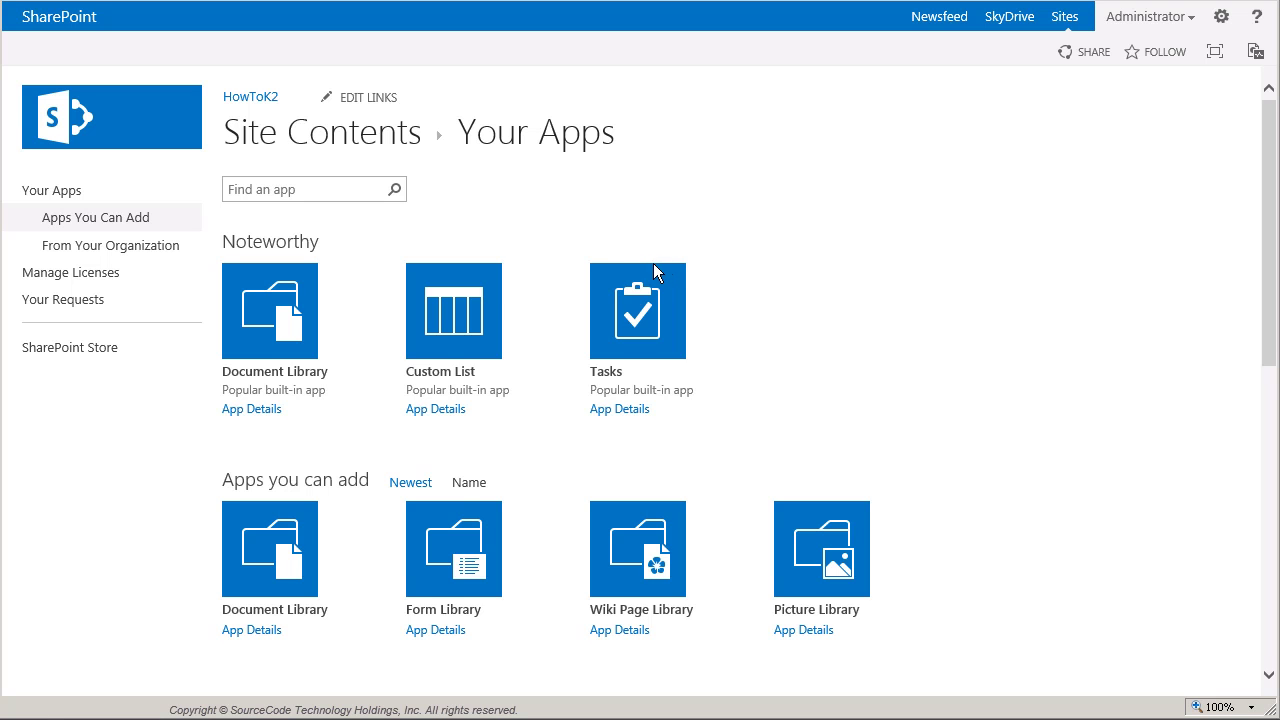
pyautogui.click(475, 293)
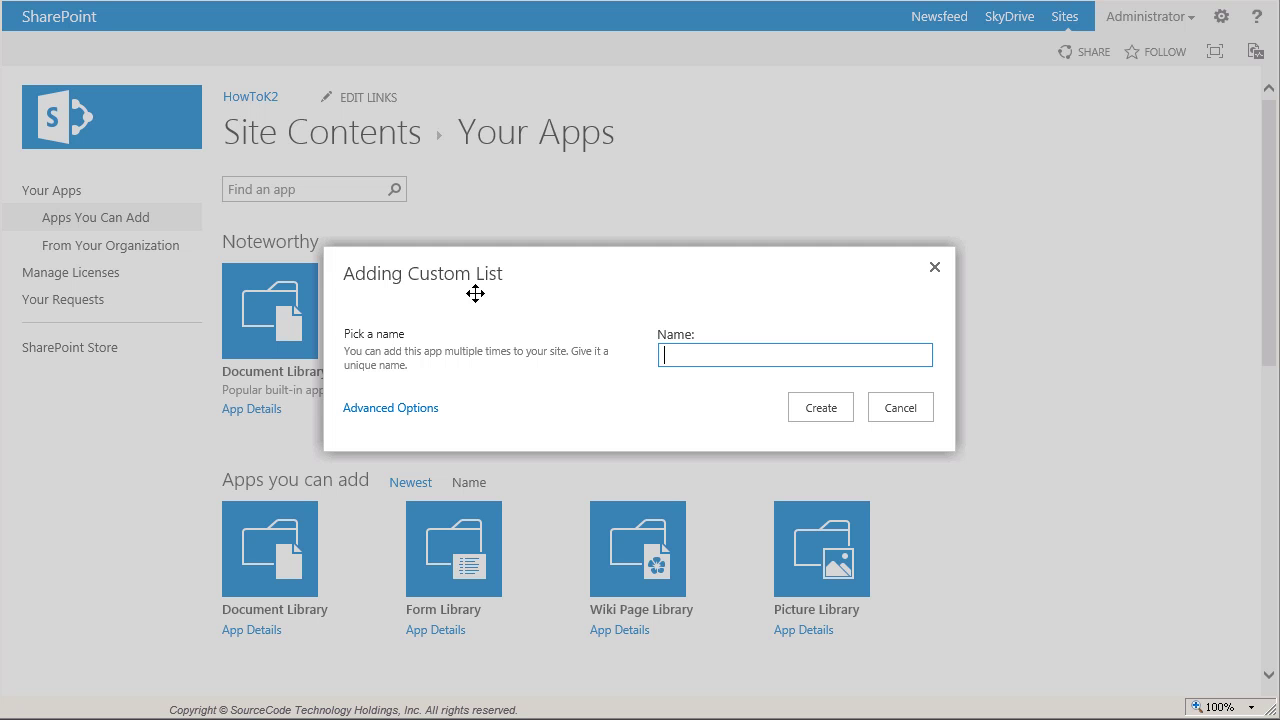
pyautogui.write('SharePoint Site Requests')
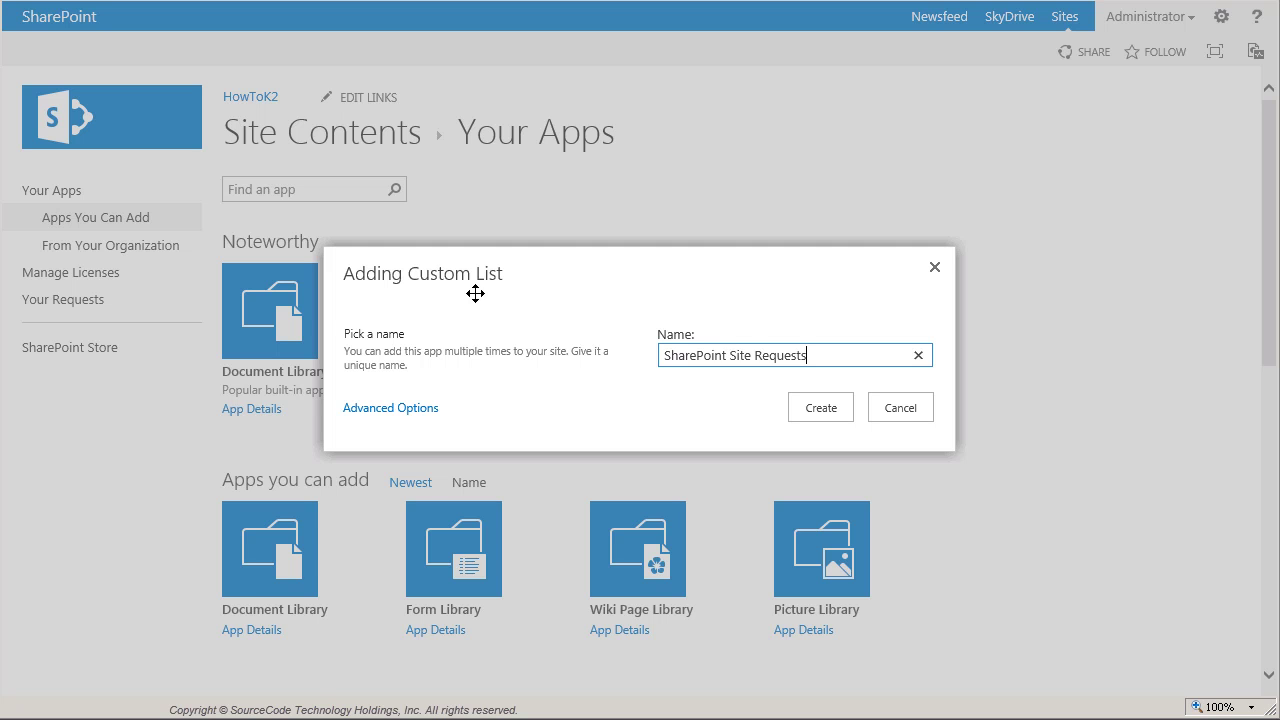
pyautogui.click(818, 416)
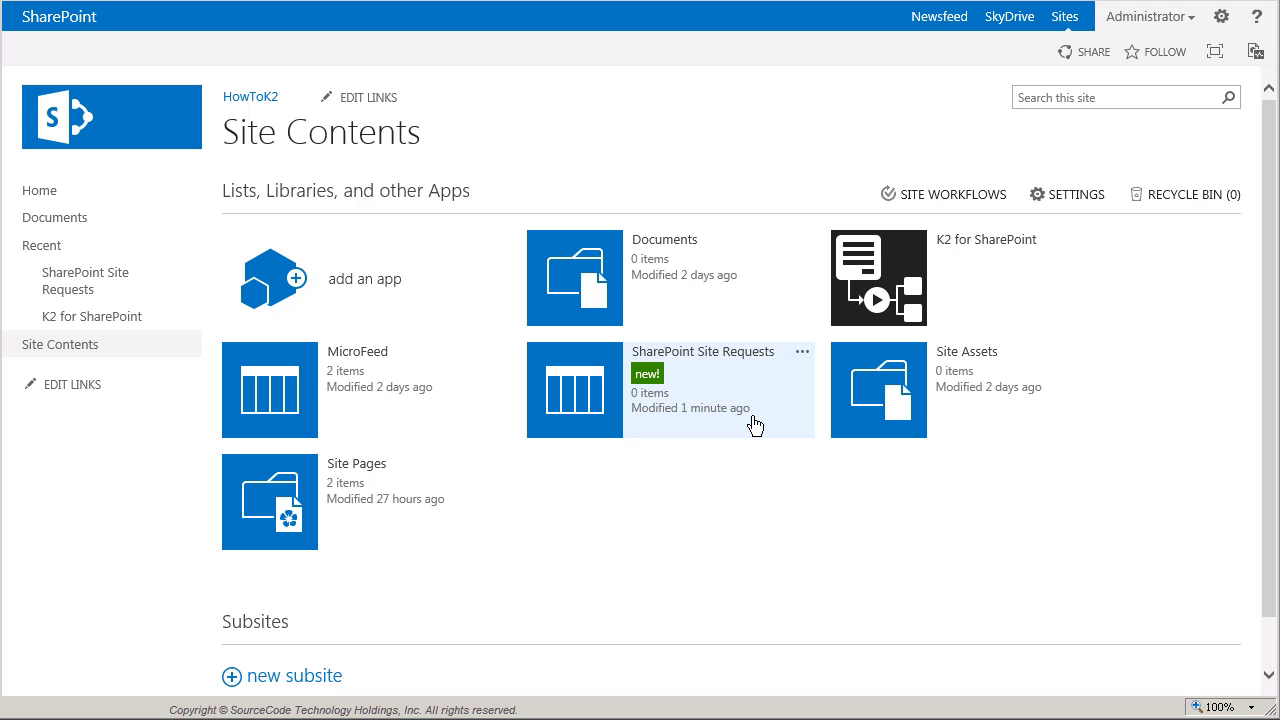
# - In the settings of the SharePoint Site Requests list, create a single line of text column named Site Description
pyautogui.click(621, 406)
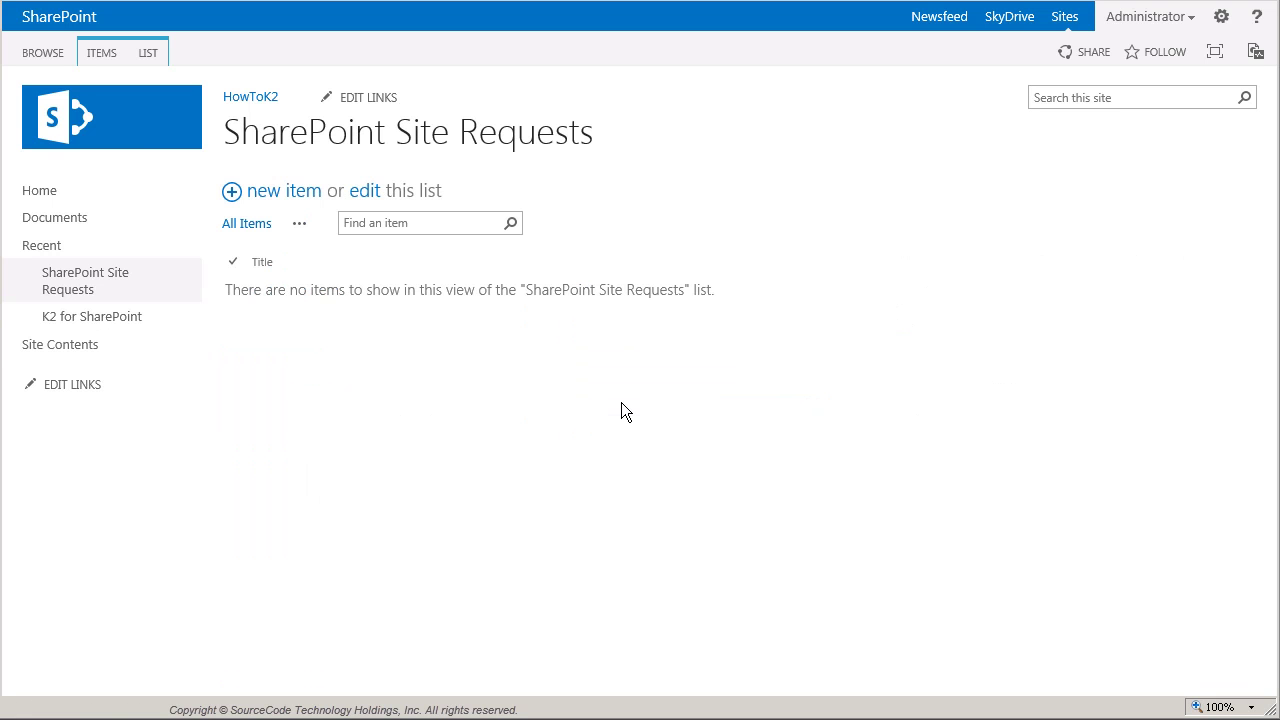
pyautogui.click(166, 62)
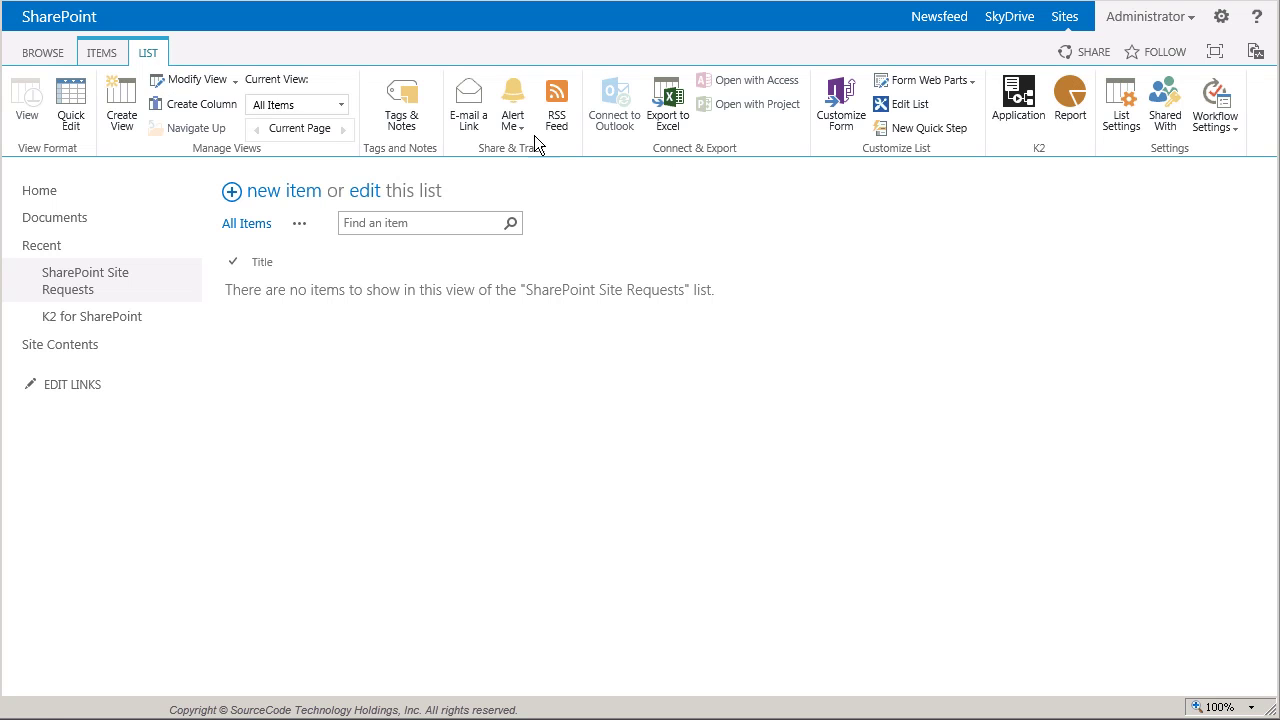
pyautogui.click(1122, 133)
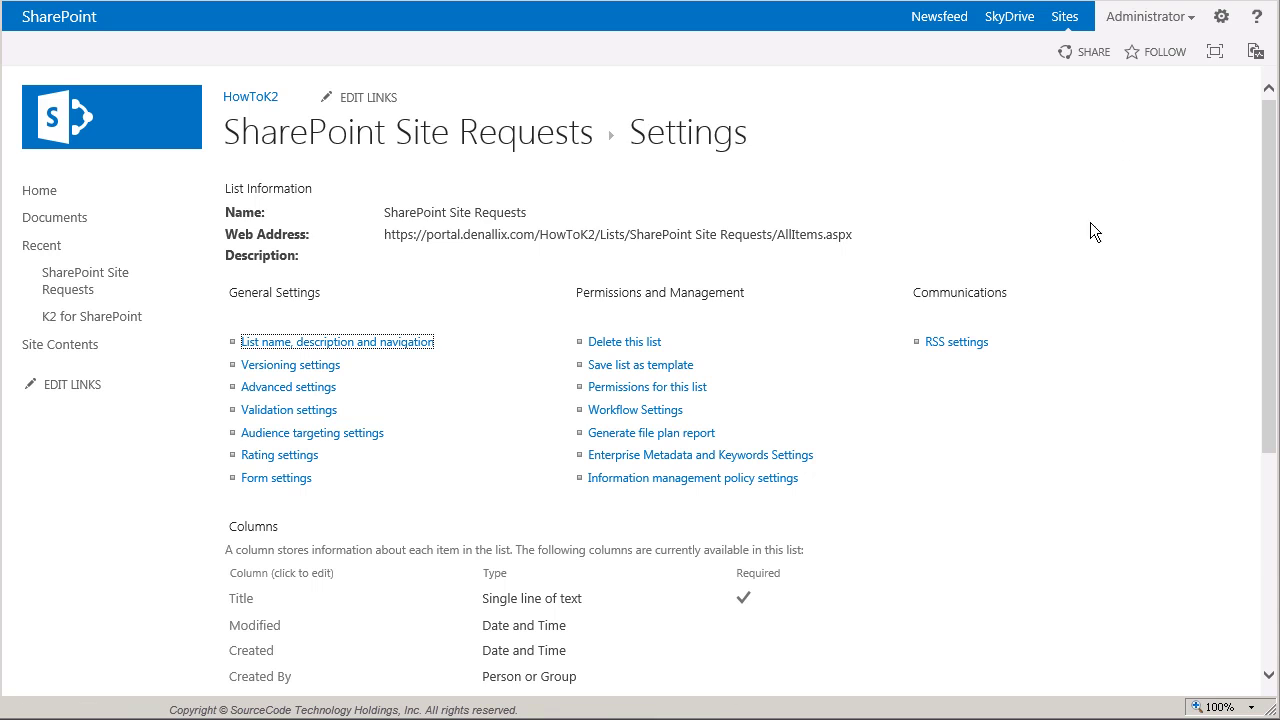
pyautogui.scroll(-2, 1094, 228)
pyautogui.scroll(-1, 1097, 241)
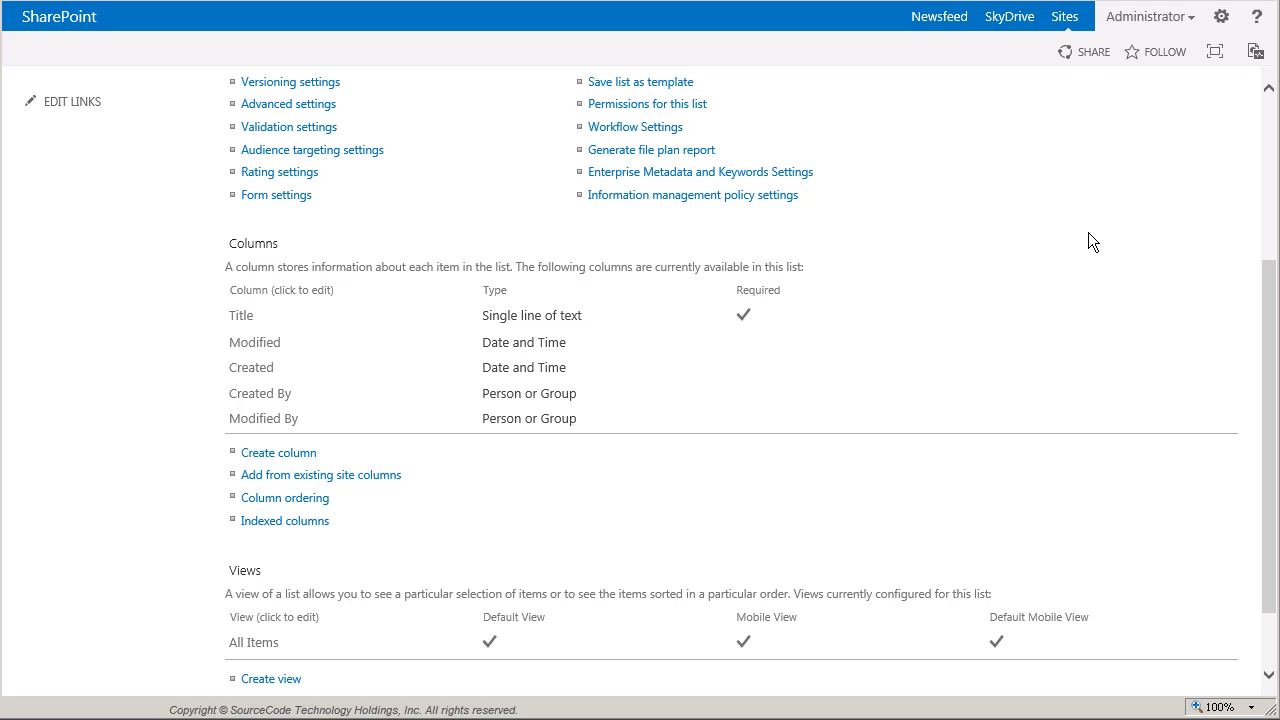
pyautogui.click(300, 453)
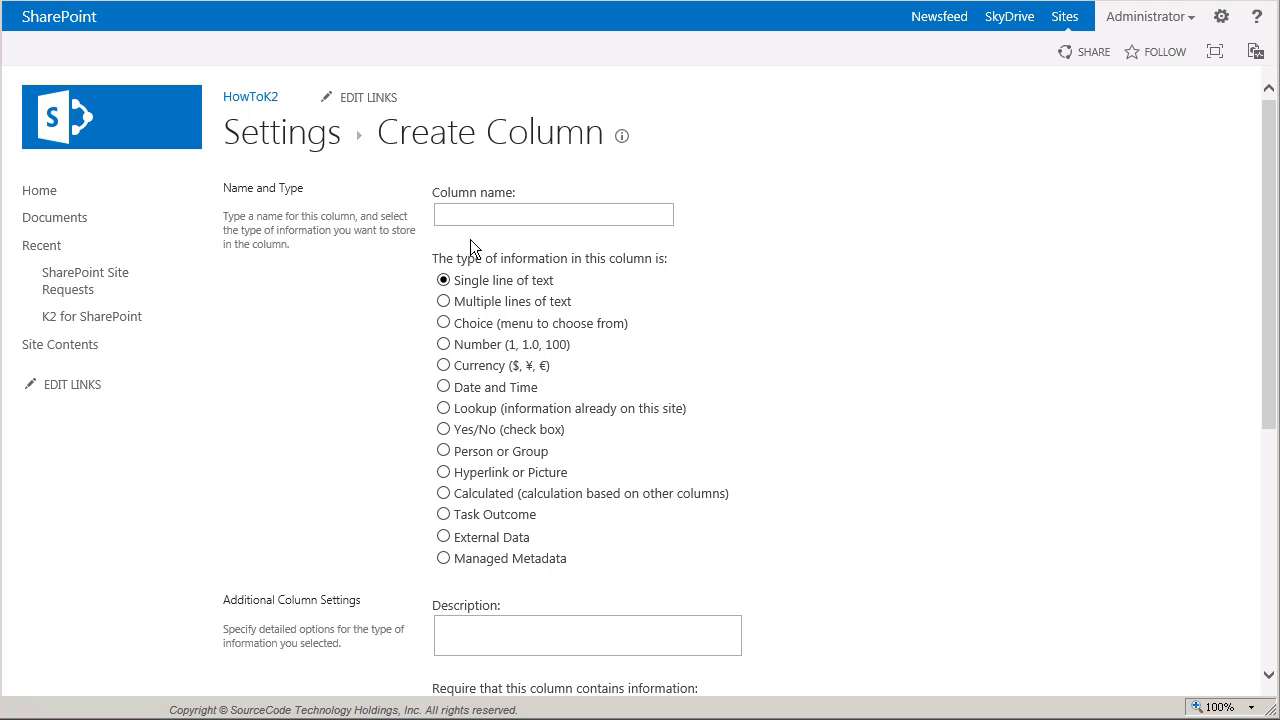
pyautogui.write('Site Description')
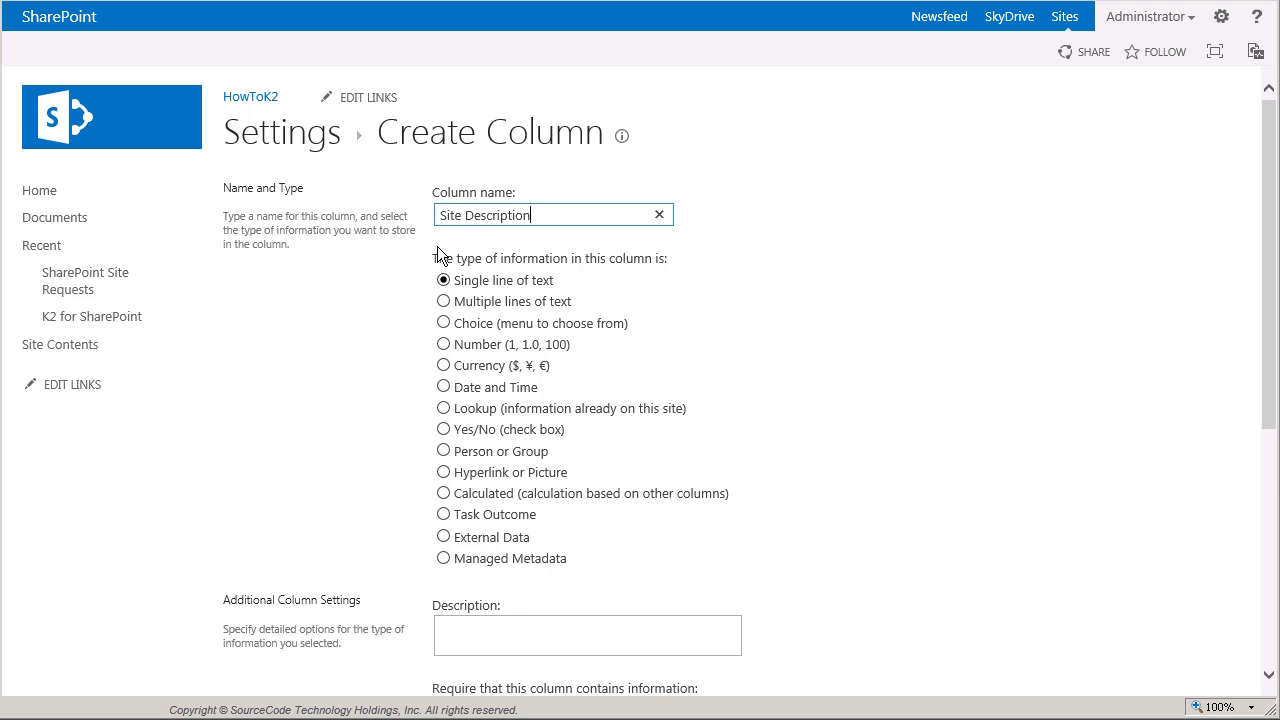
pyautogui.scroll(-1, 440, 252)
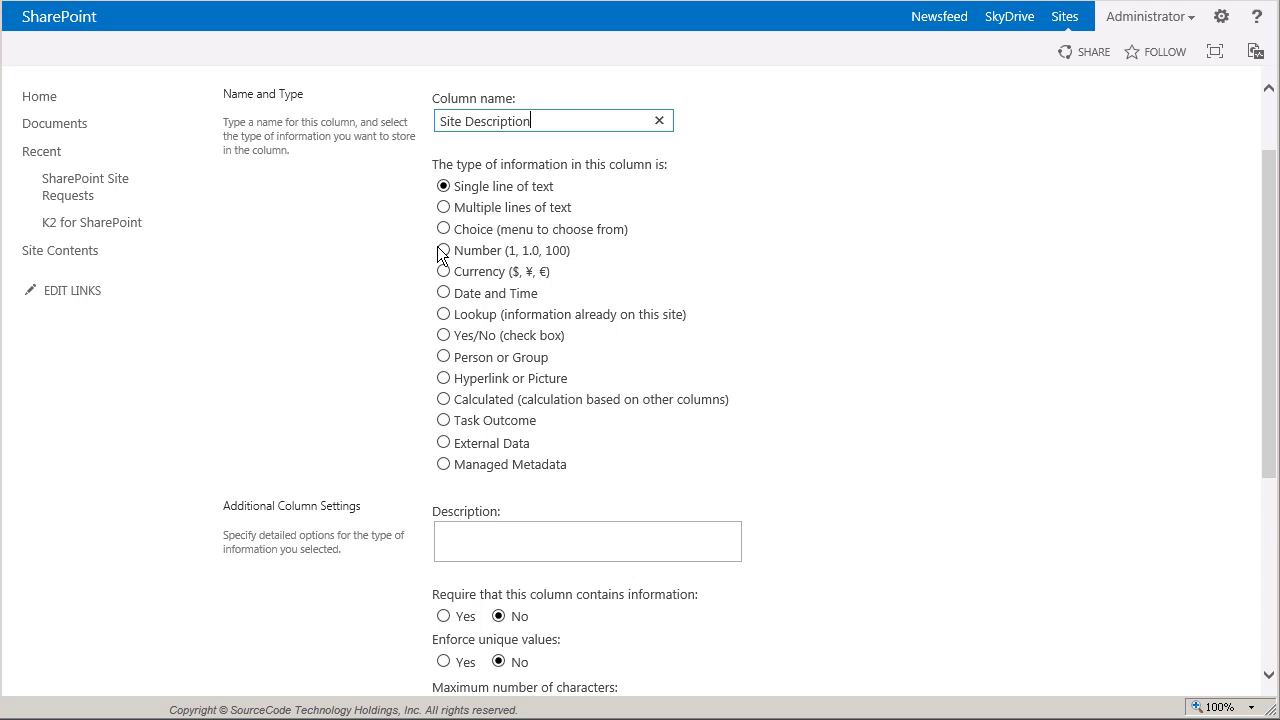
pyautogui.scroll(-4, 440, 255)
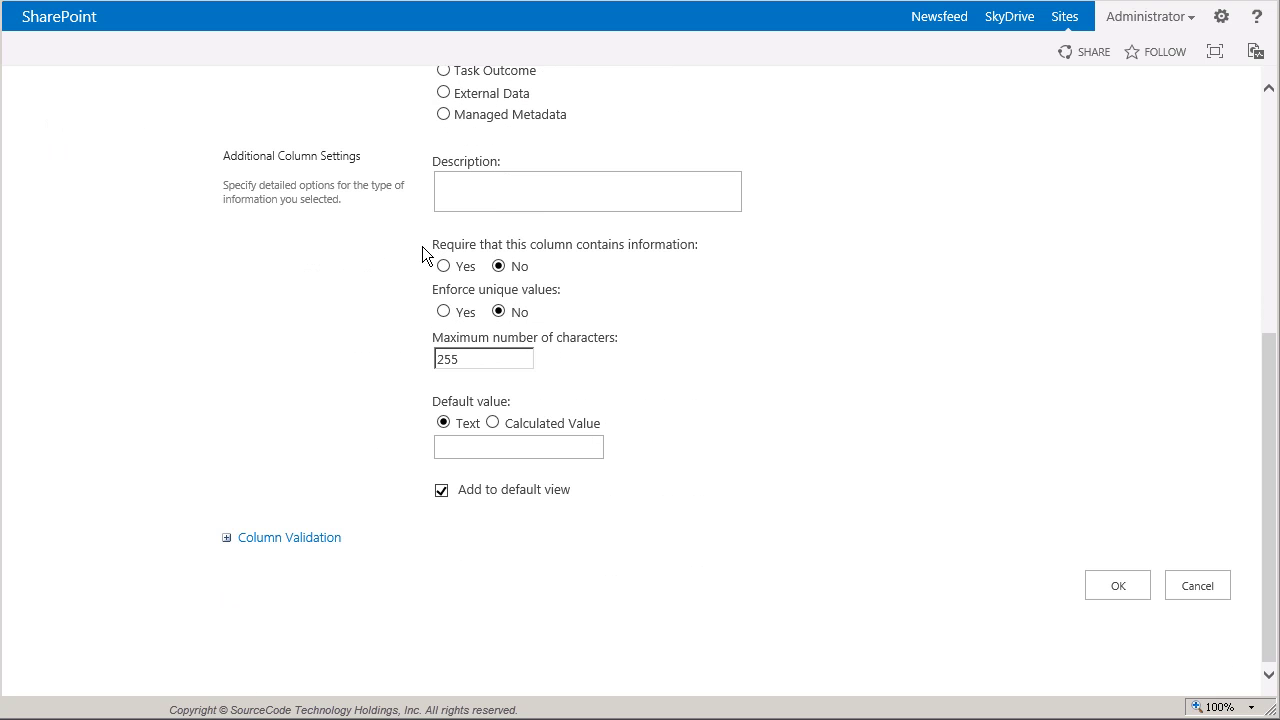
pyautogui.click(1135, 594)
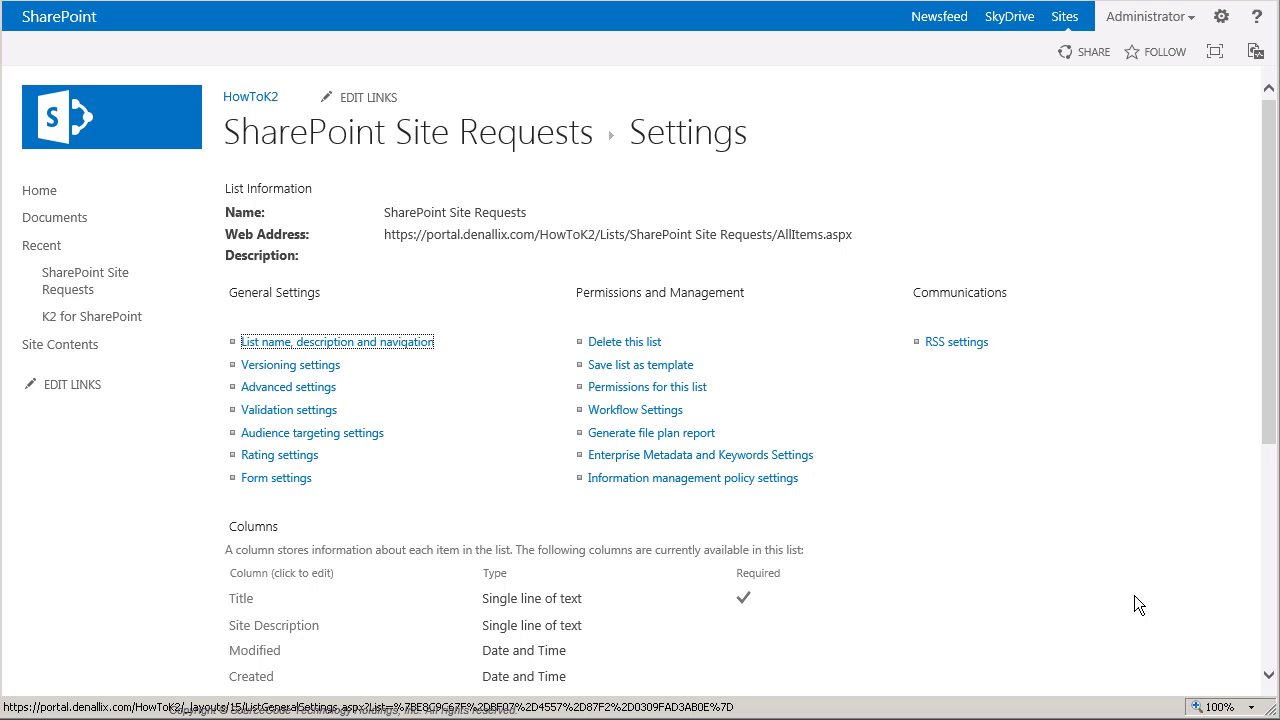
# - Start a new list column named Site Type with Choice as its information type
pyautogui.scroll(-3, 1134, 595)
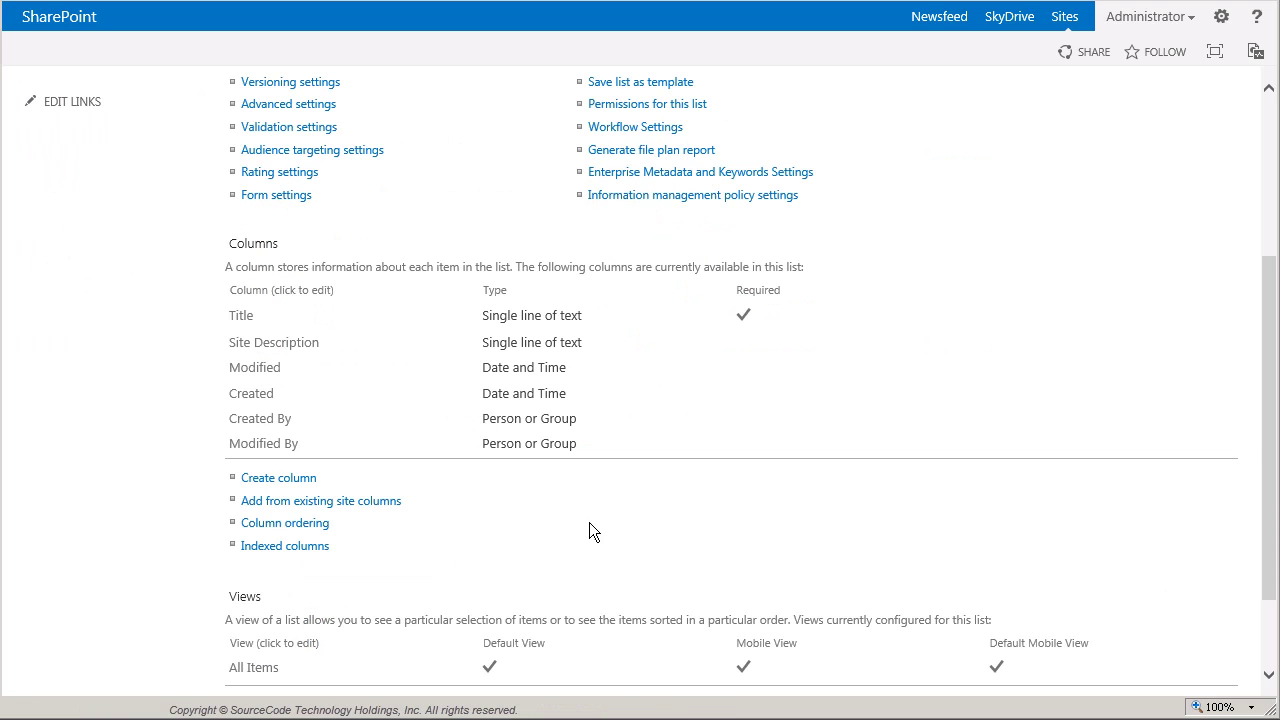
pyautogui.click(286, 480)
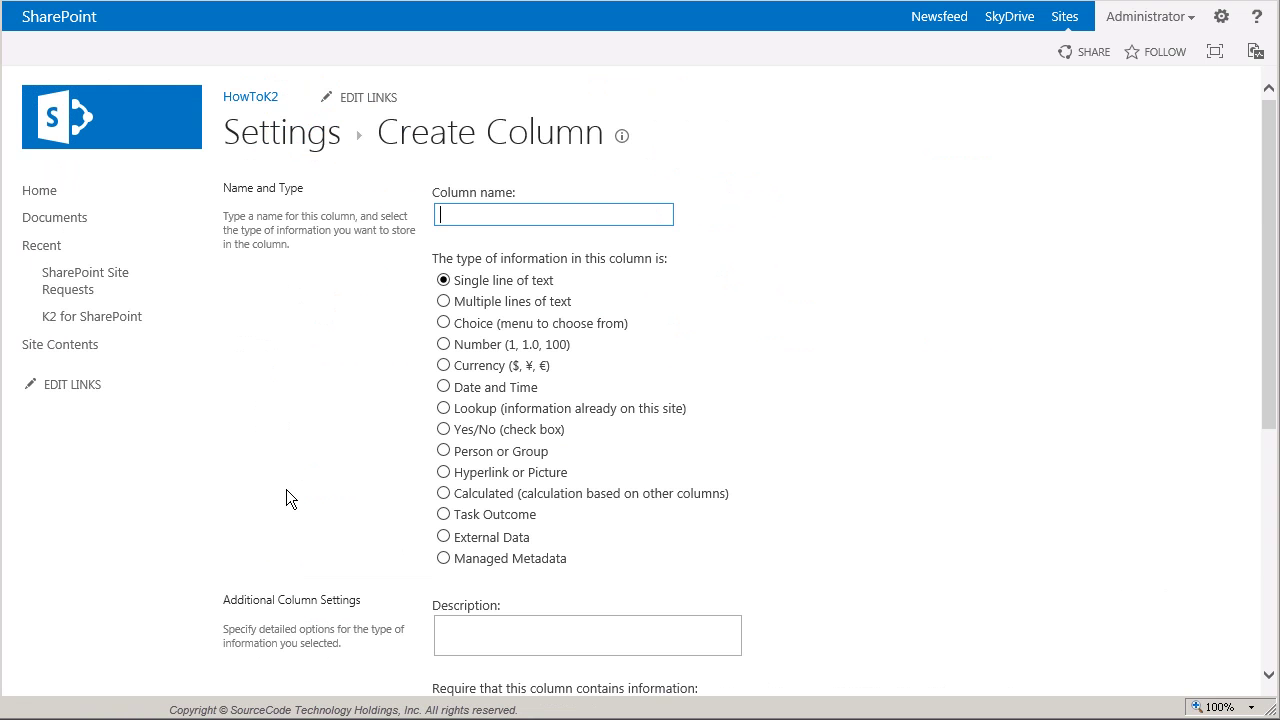
pyautogui.write('Site Type')
pyautogui.click(459, 332)
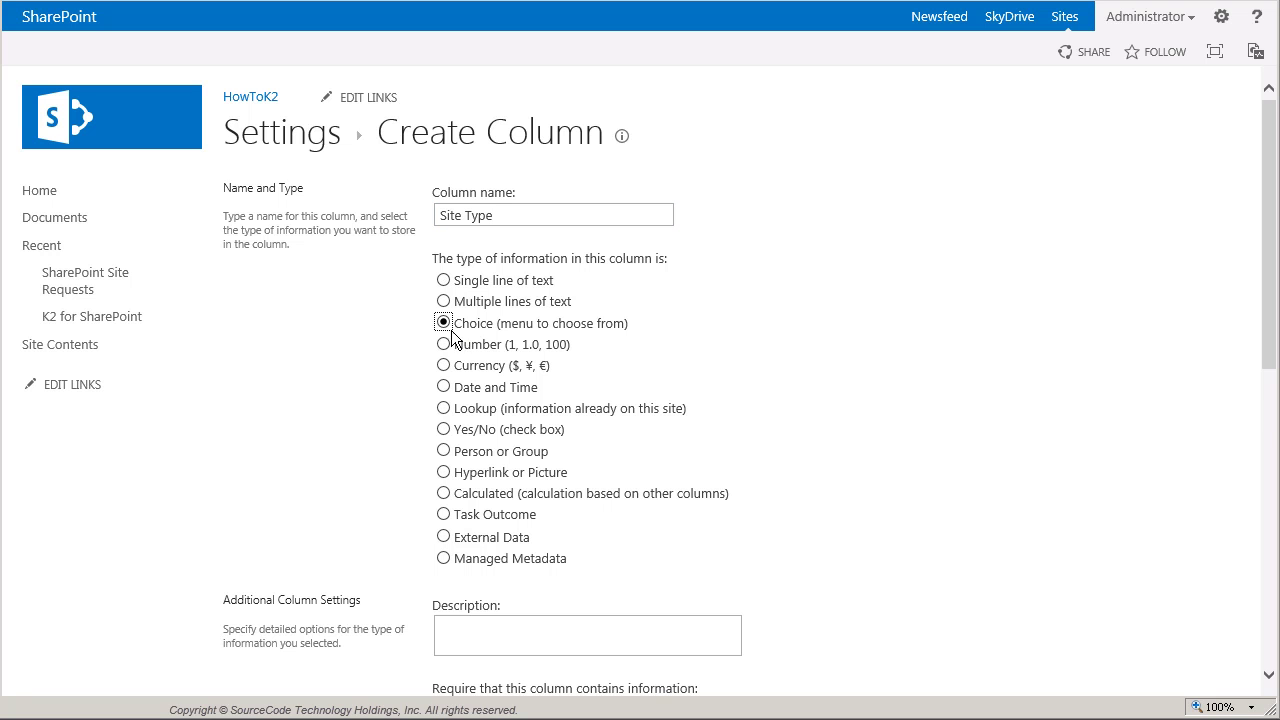
# - Make the Site Type column required, replace its placeholder choices with Team Site and Project Site, and save the column
pyautogui.scroll(-3, 391, 357)
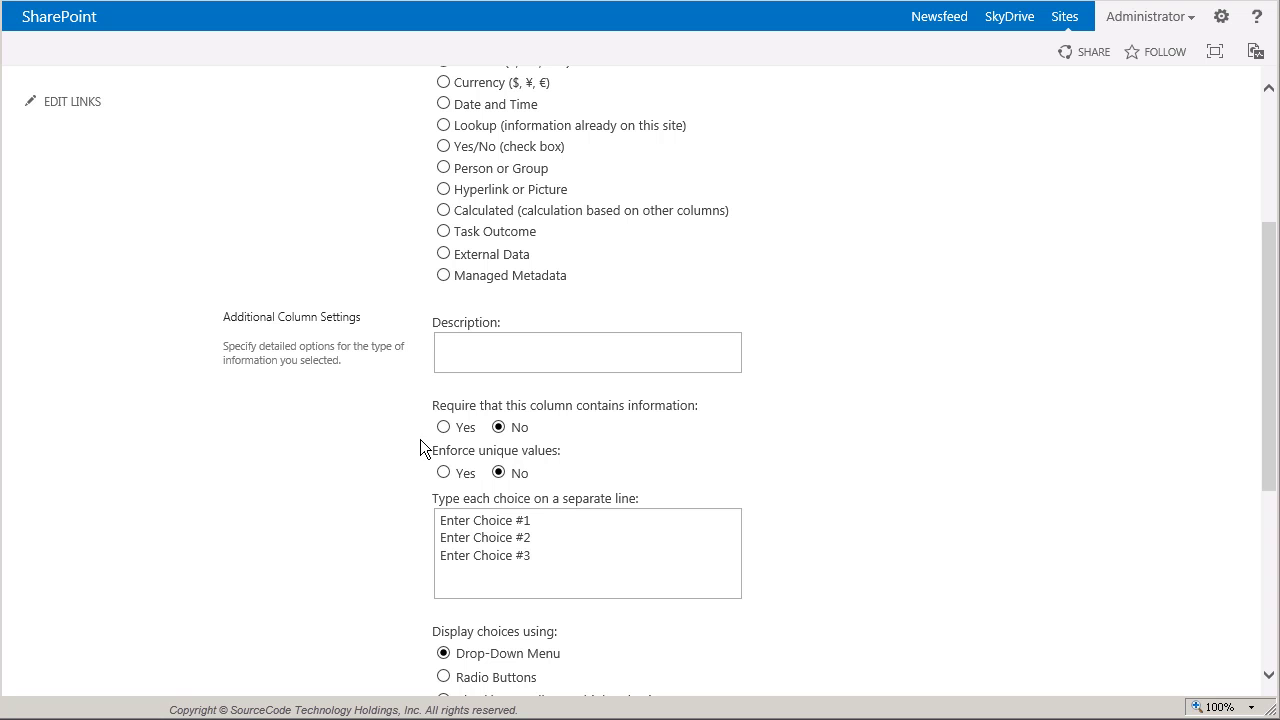
pyautogui.click(450, 432)
pyautogui.click(538, 566)
pyautogui.moveTo(538, 566); pyautogui.dragTo(399, 522)
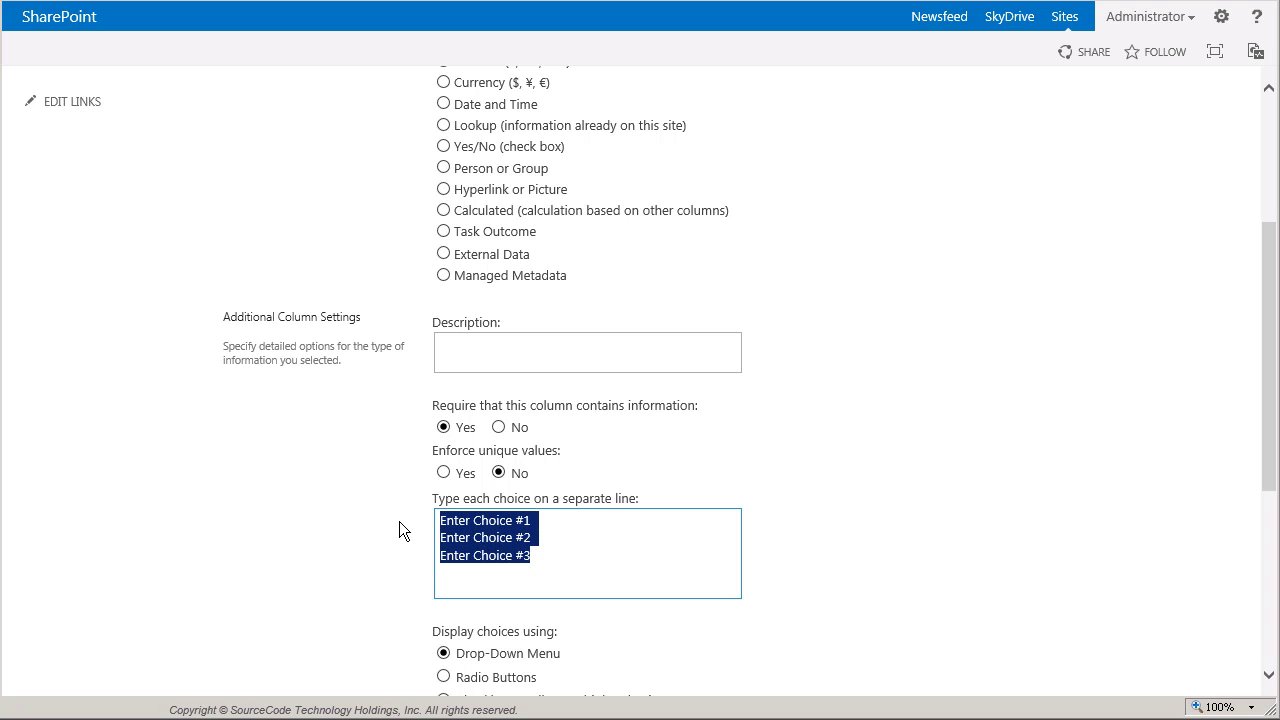
pyautogui.write('Team Site Project Site')
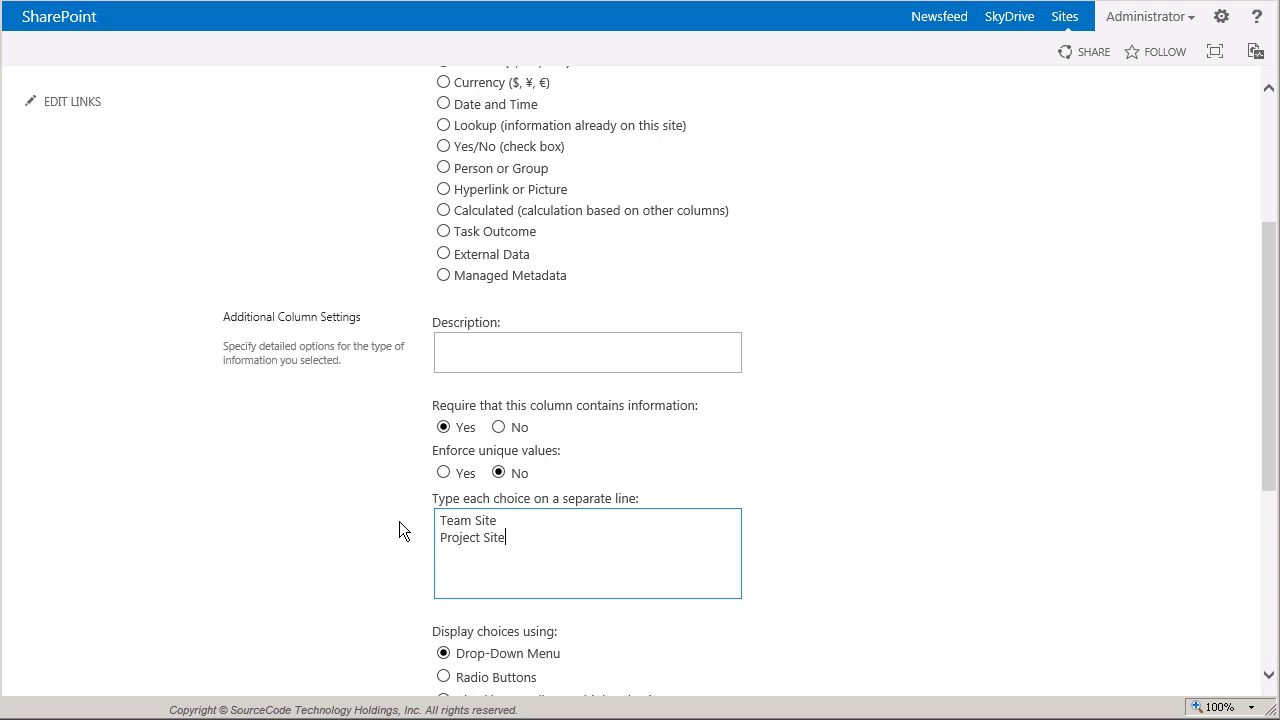
pyautogui.scroll(-3, 399, 521)
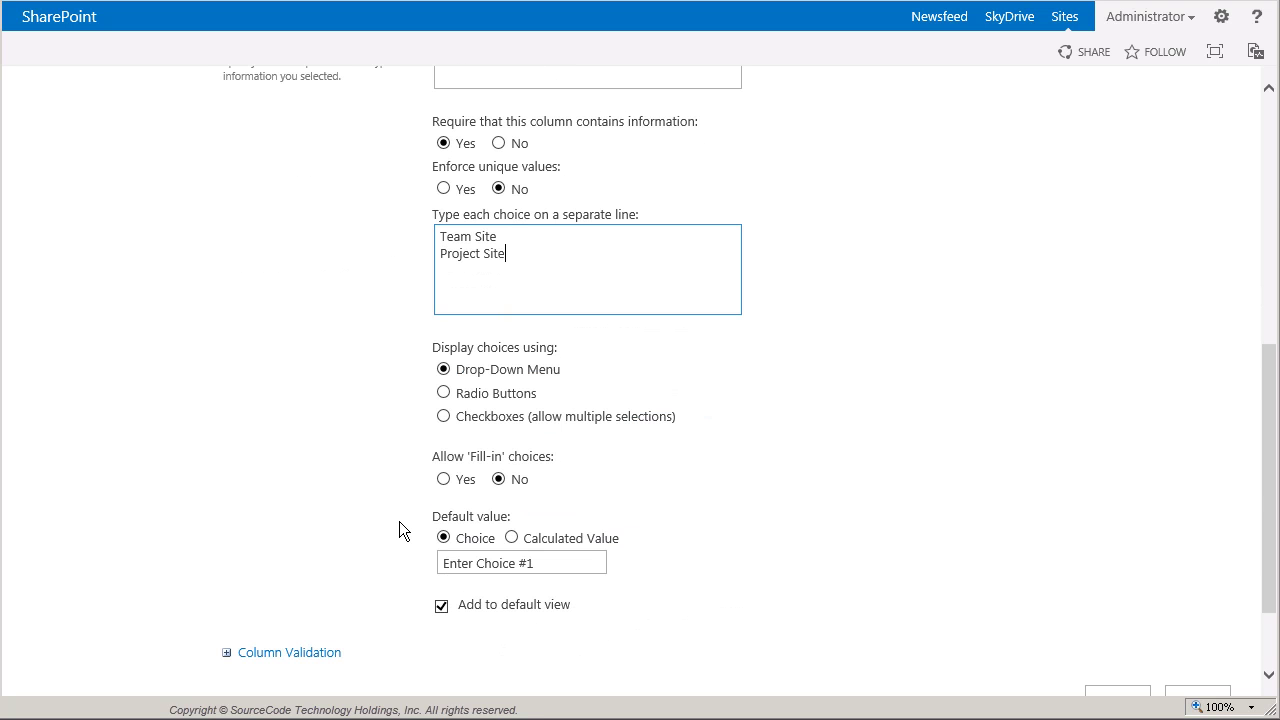
pyautogui.scroll(-1, 399, 521)
pyautogui.click(399, 521)
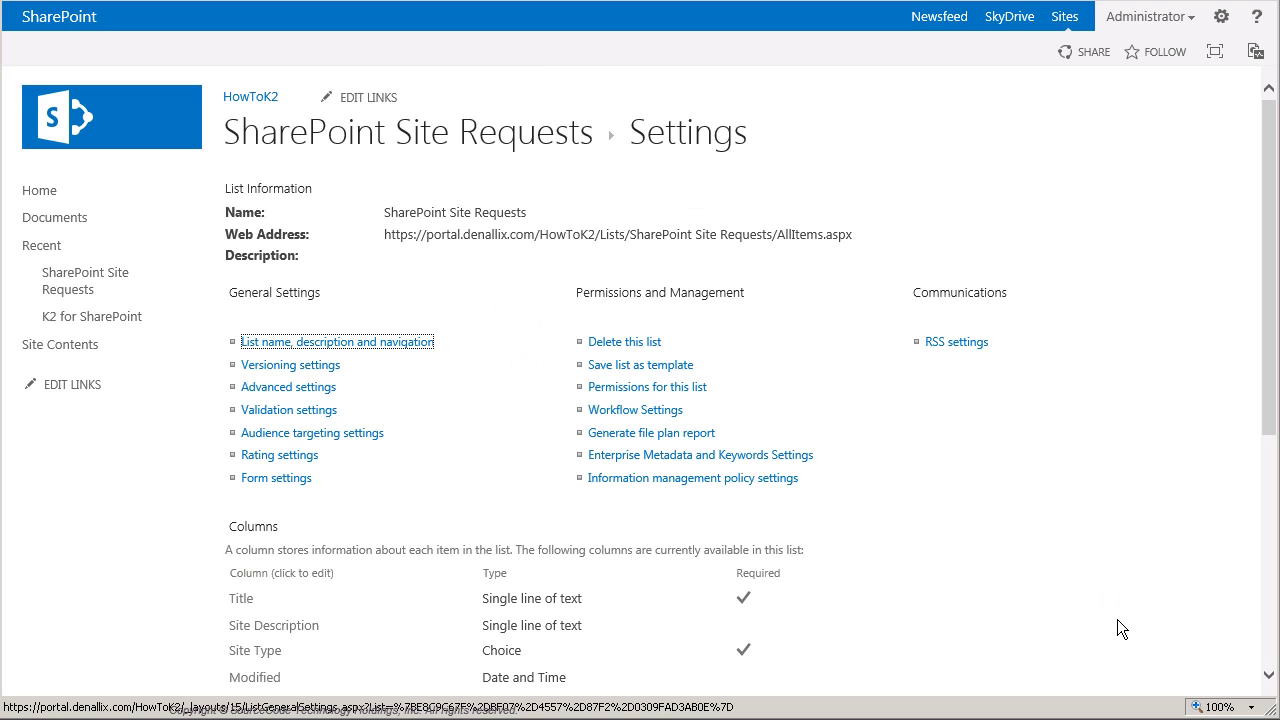
# - Create a single line of text column named Site Status in the SharePoint Site Requests list
pyautogui.scroll(-4, 1116, 619)
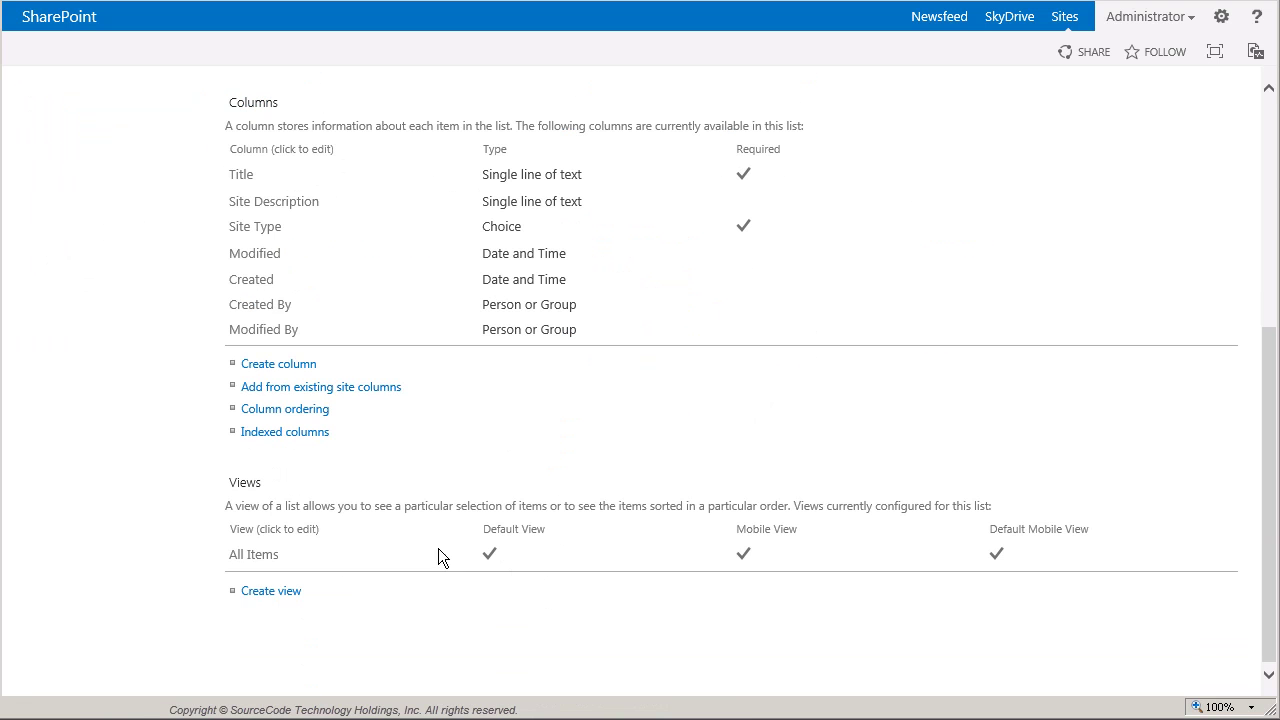
pyautogui.click(262, 366)
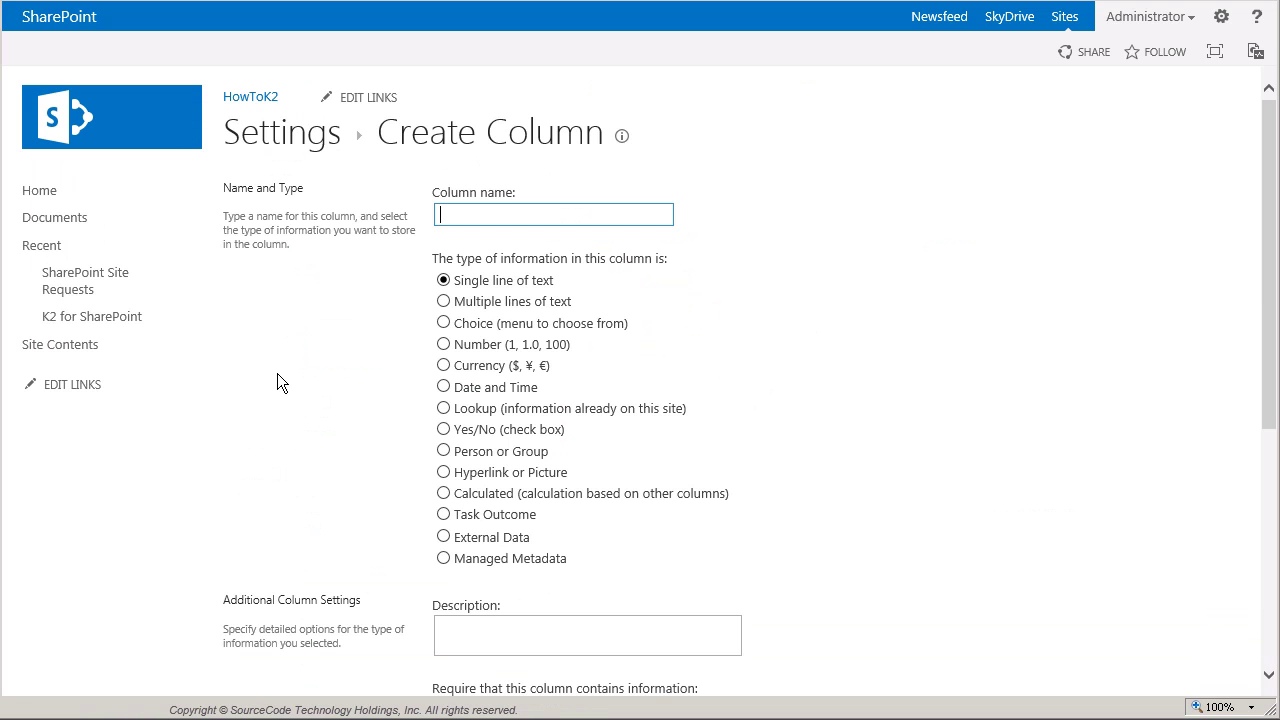
pyautogui.write('Site Status')
pyautogui.scroll(-4, 278, 374)
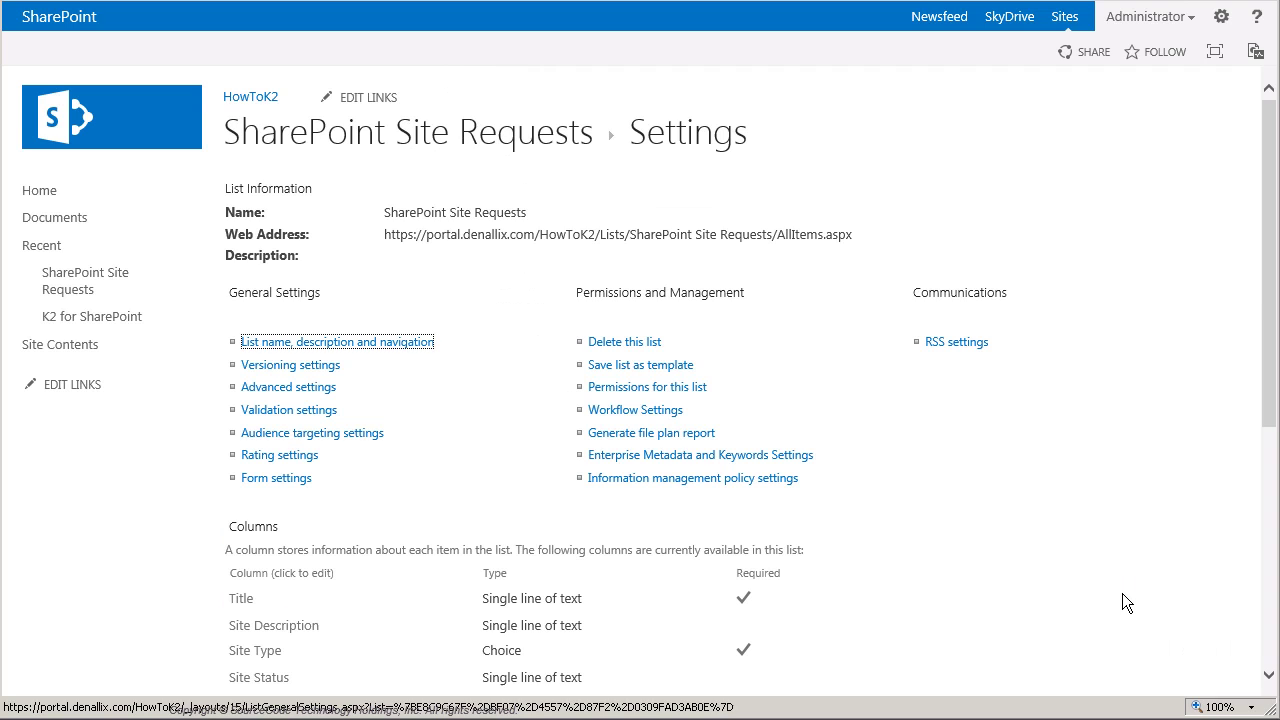
# - Create a single line of text column named Link To Site in the SharePoint Site Requests list
pyautogui.scroll(-4, 1099, 584)
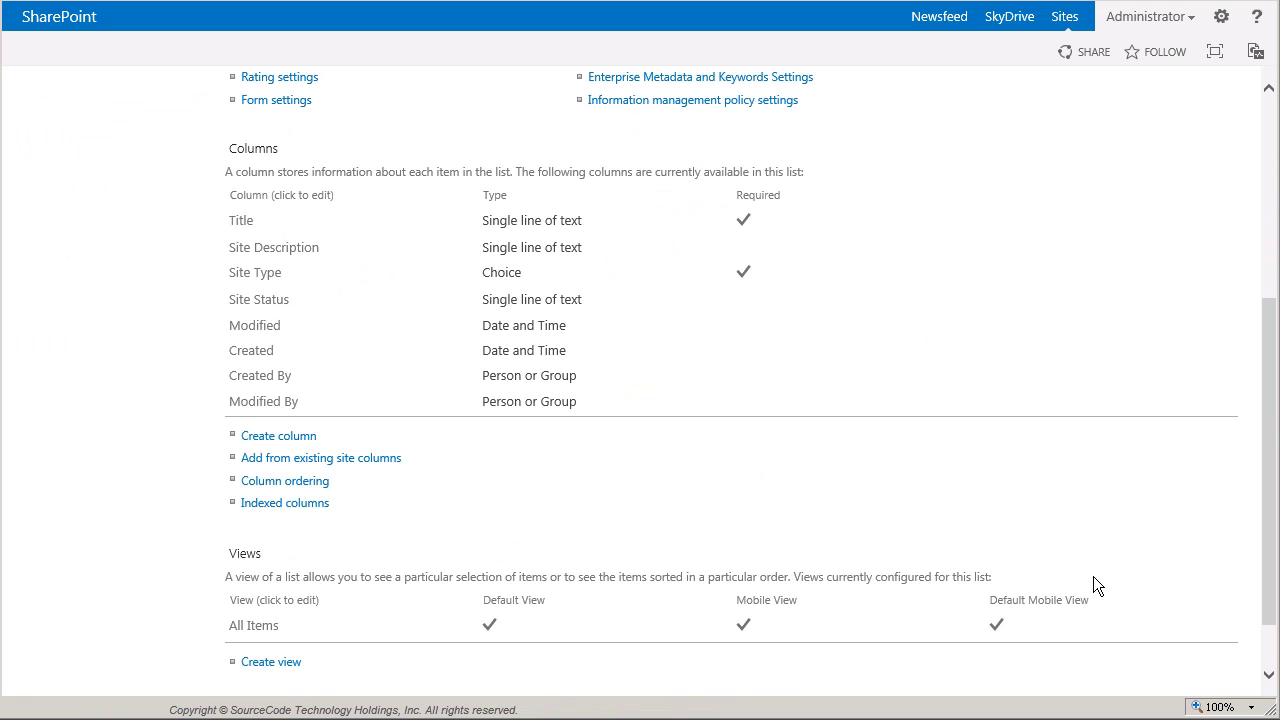
pyautogui.click(300, 437)
pyautogui.write('Li')
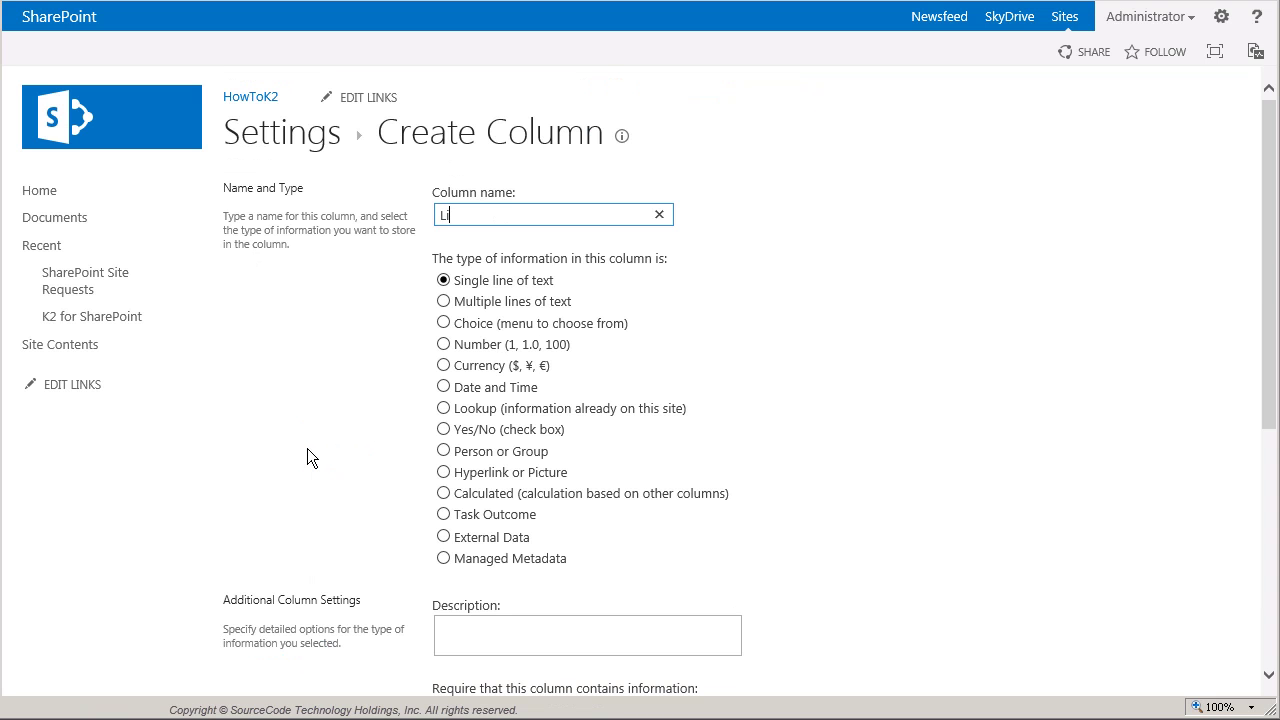
pyautogui.write('nk To Site')
pyautogui.scroll(-5, 307, 448)
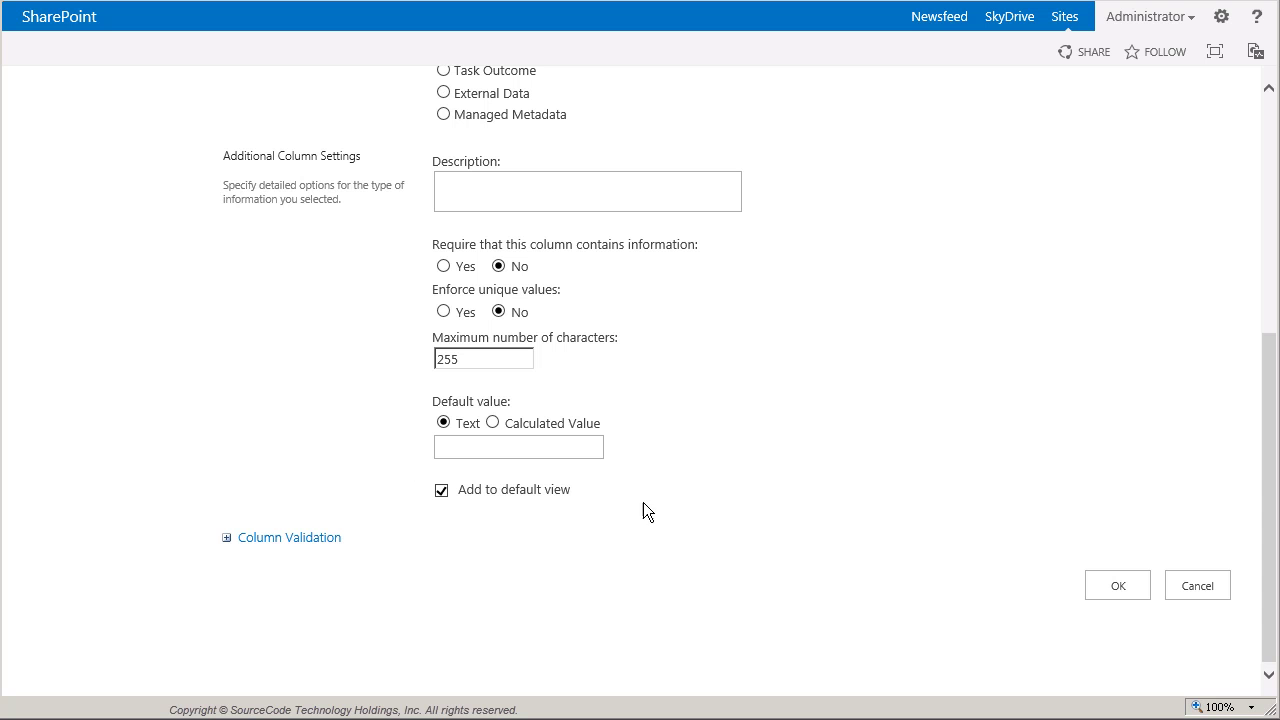
pyautogui.click(1106, 597)
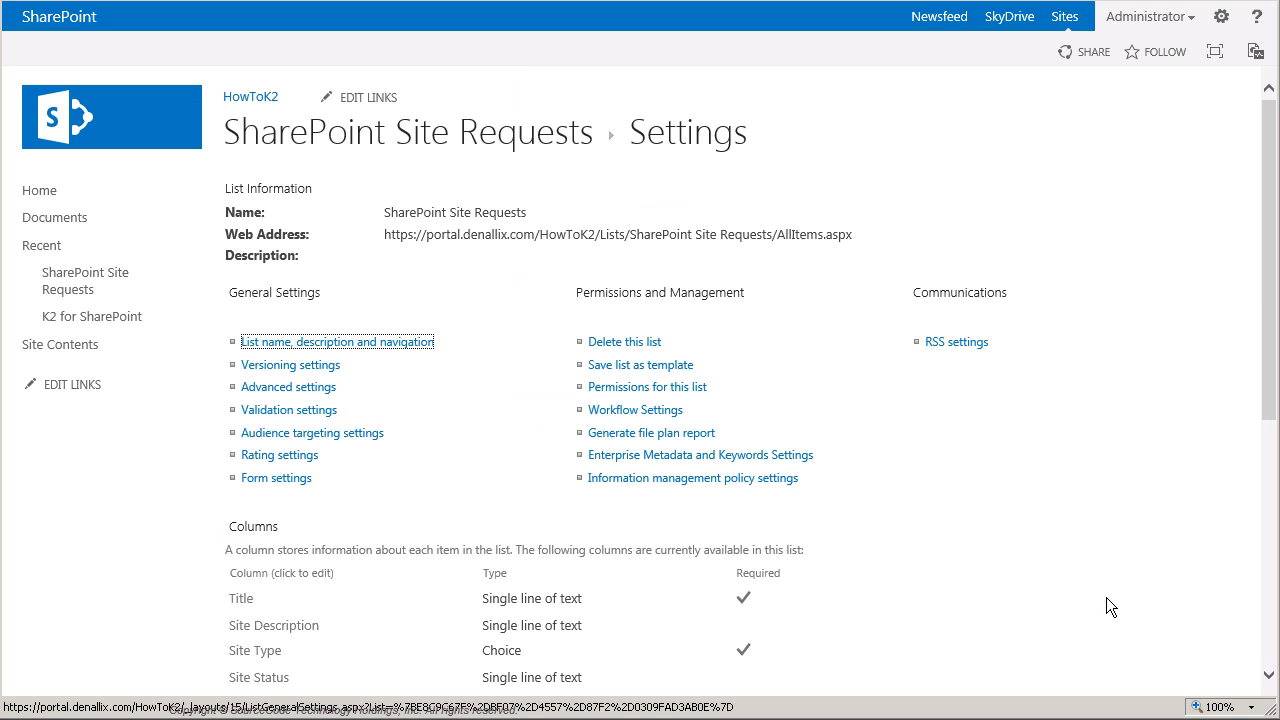
# - Create a Date and Time column named Site Created On in the SharePoint Site Requests list
pyautogui.scroll(-3, 1104, 595)
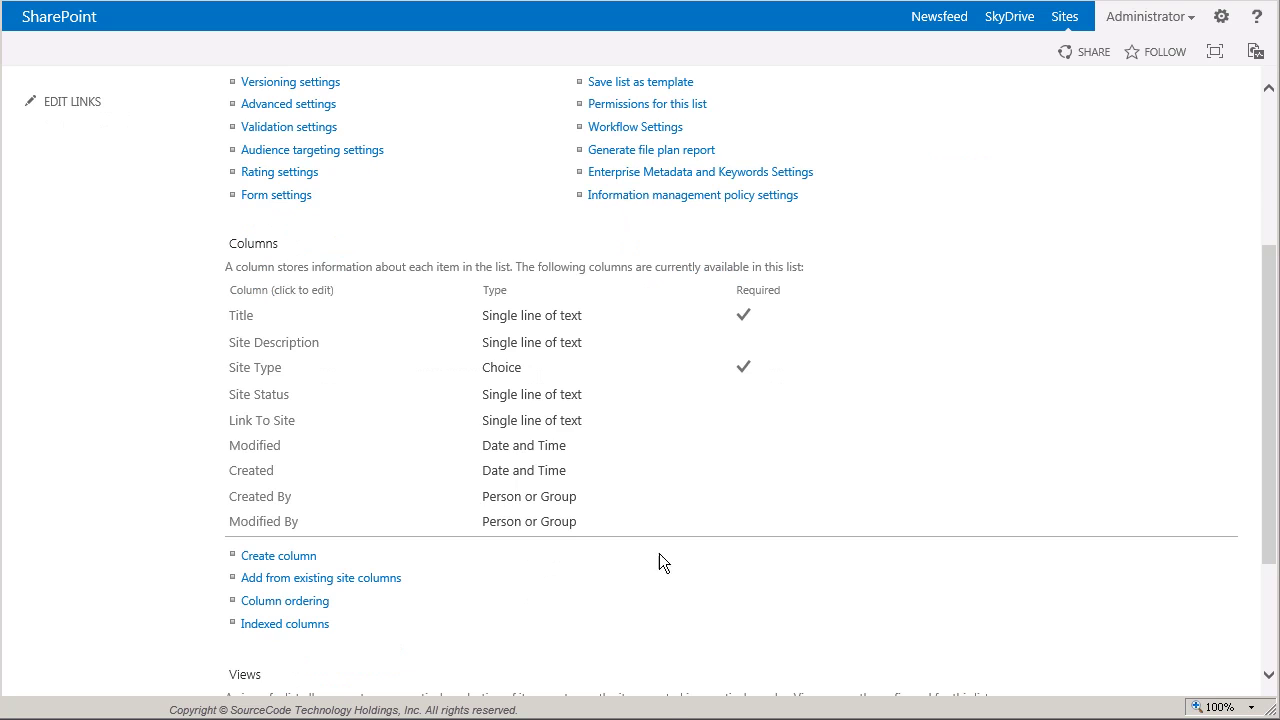
pyautogui.click(306, 558)
pyautogui.write('Site Created On')
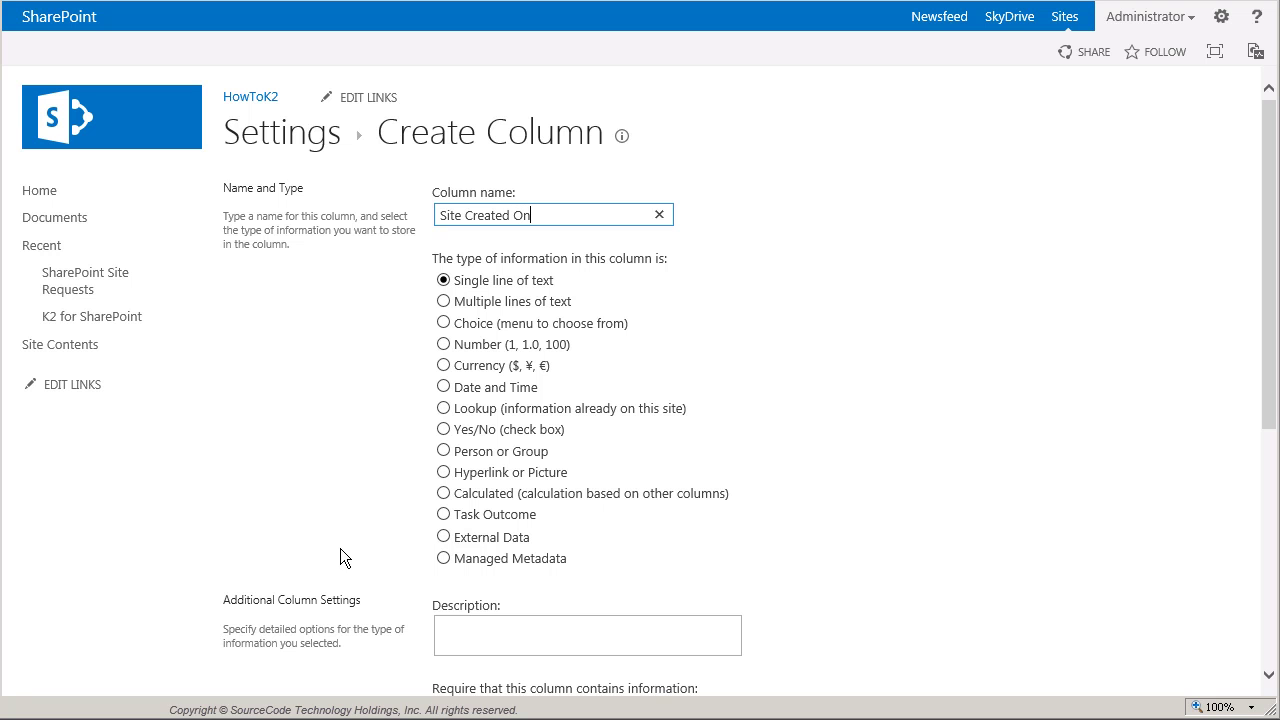
pyautogui.click(447, 392)
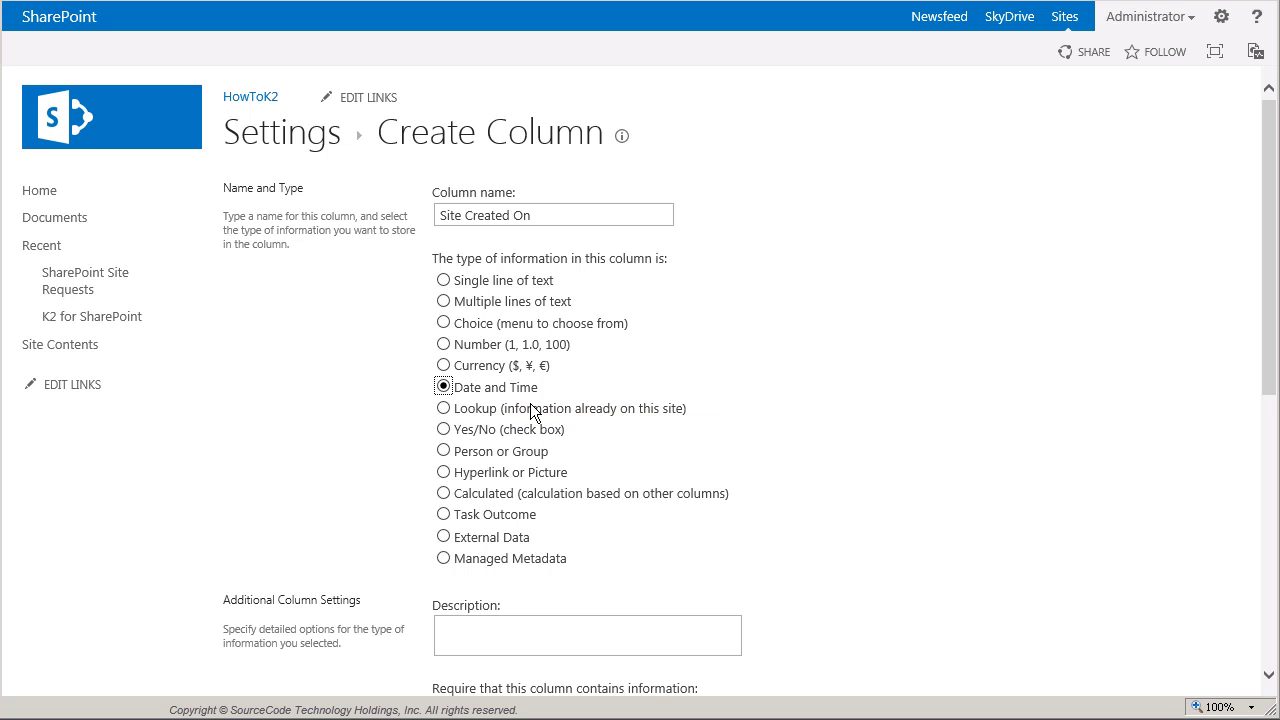
pyautogui.scroll(-1, 555, 413)
pyautogui.scroll(-4, 555, 413)
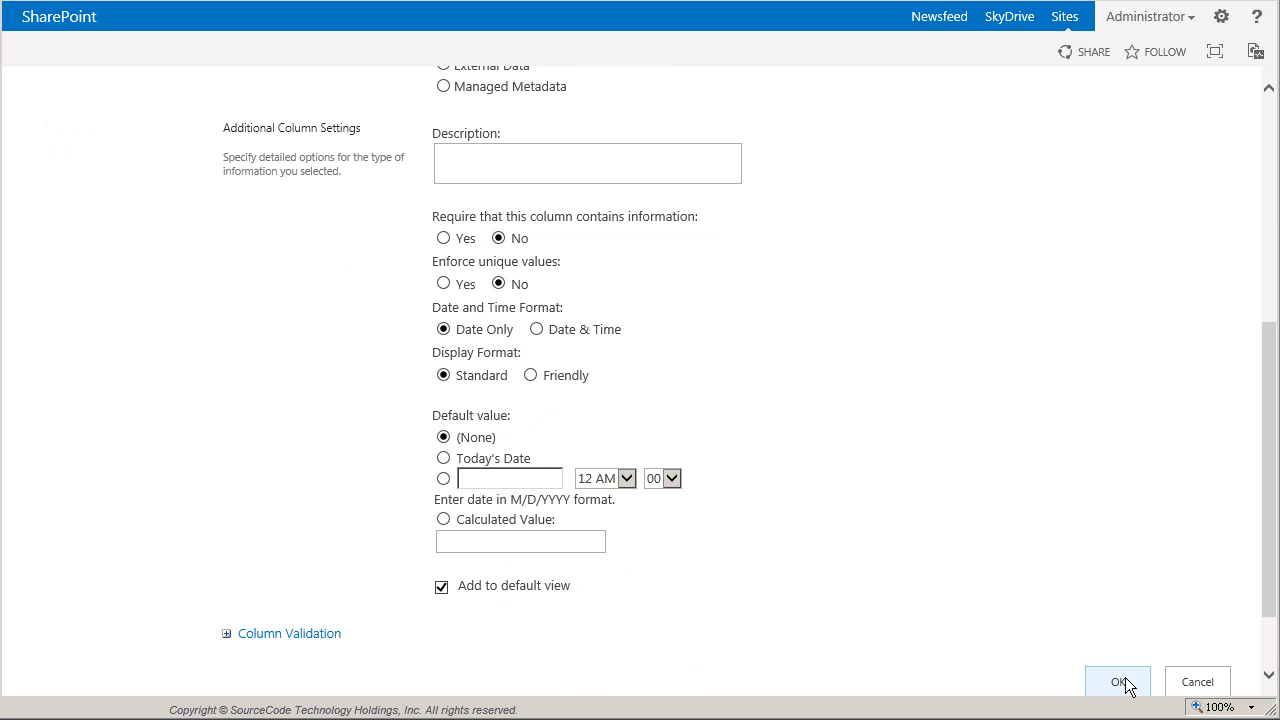
pyautogui.click(1120, 684)
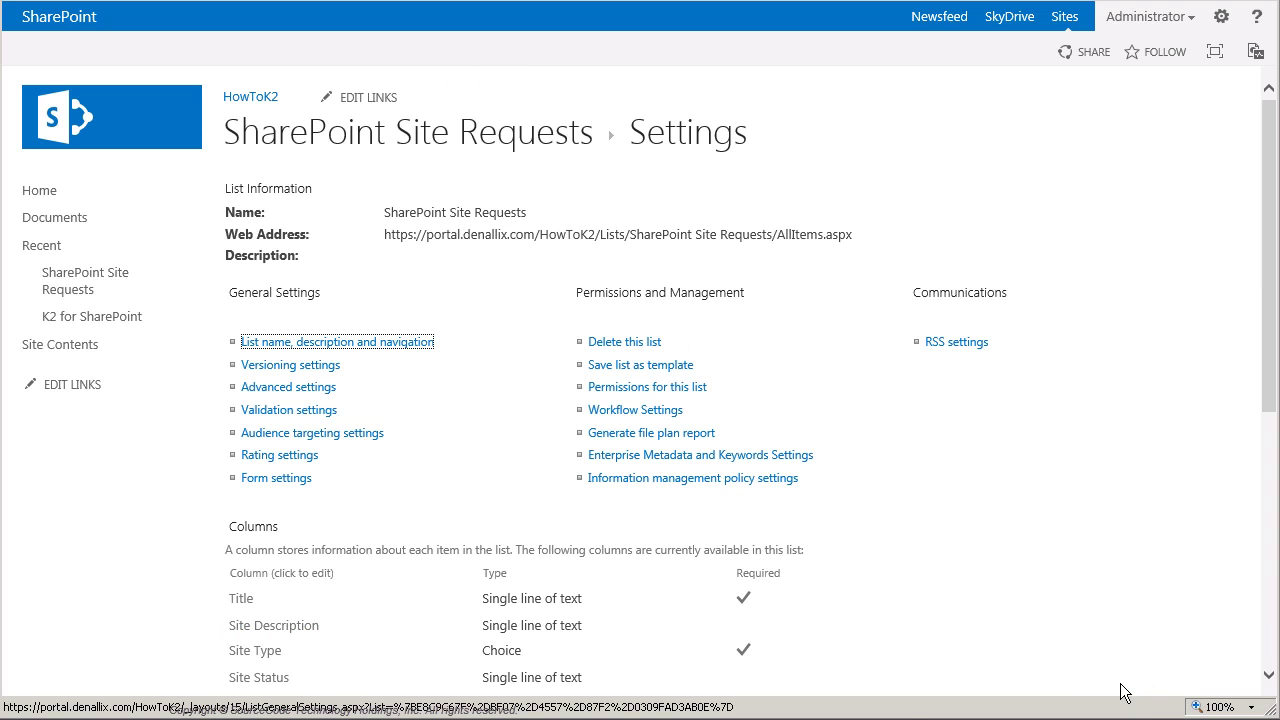
pyautogui.scroll(-3, 1118, 685)
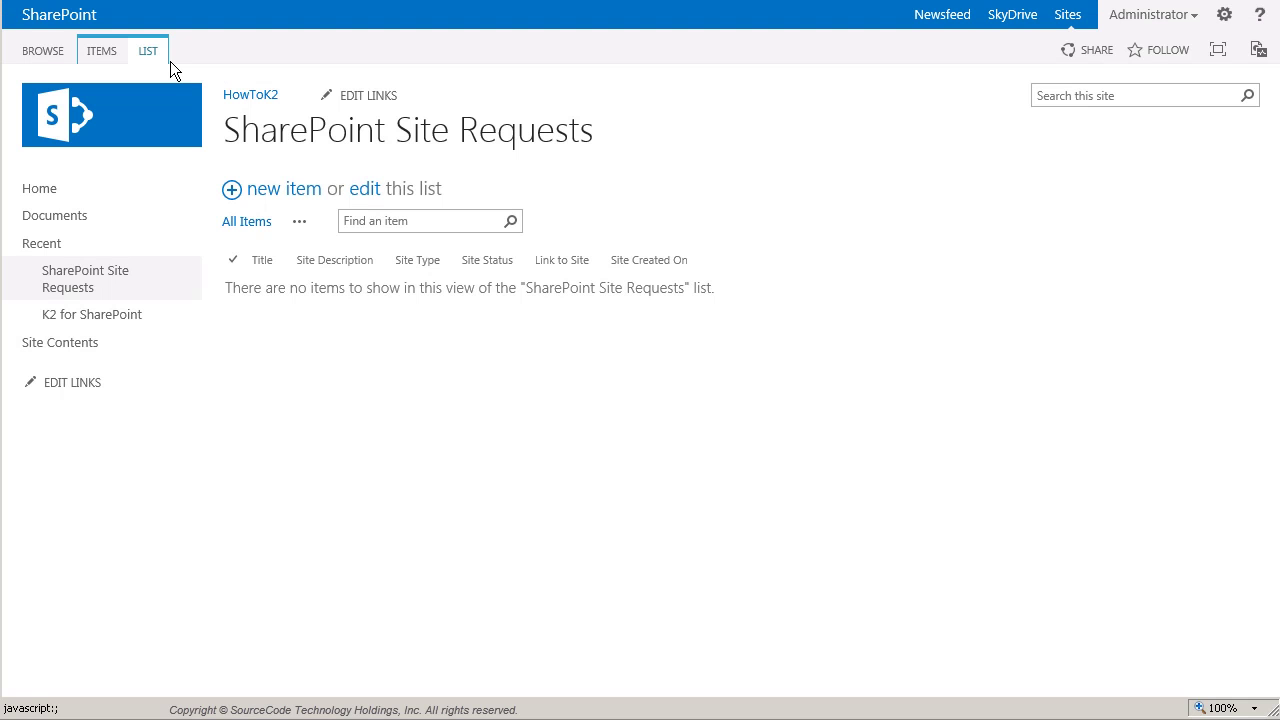
# - Start a K2 application for the SharePoint Site Requests list, allowing its SmartObject in workflows for the List/Library
pyautogui.click(168, 60)
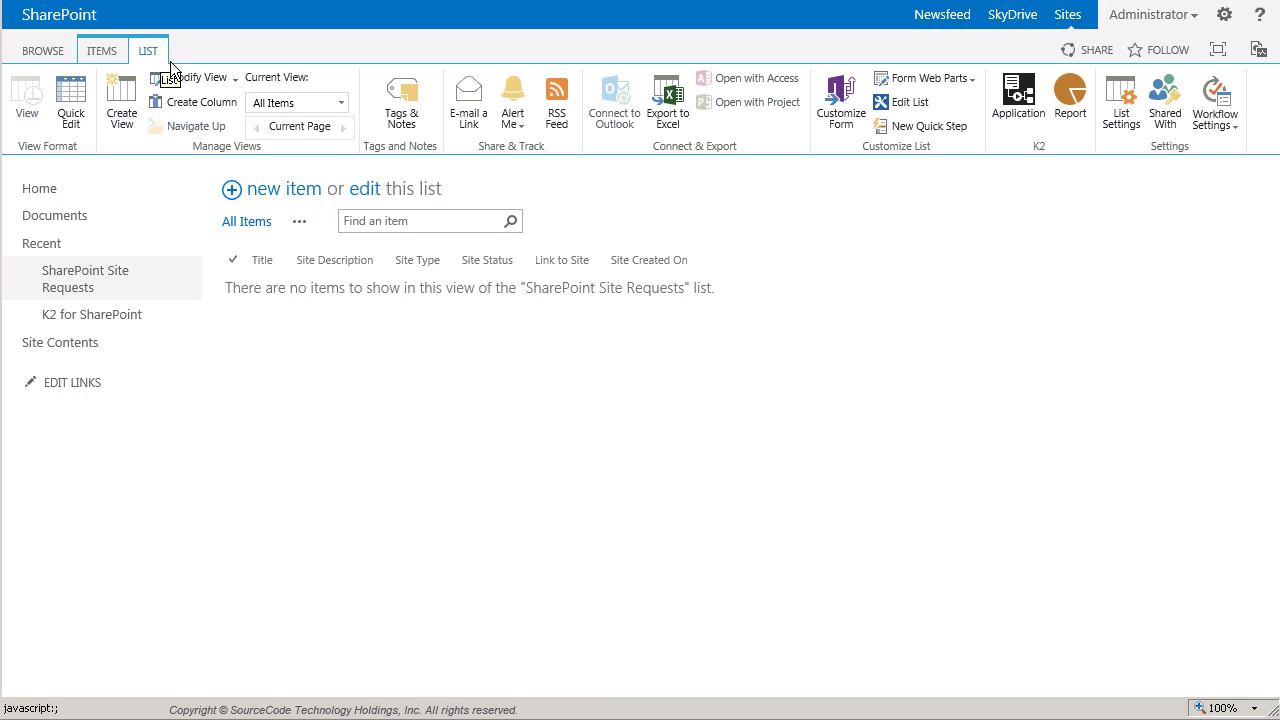
pyautogui.click(1027, 126)
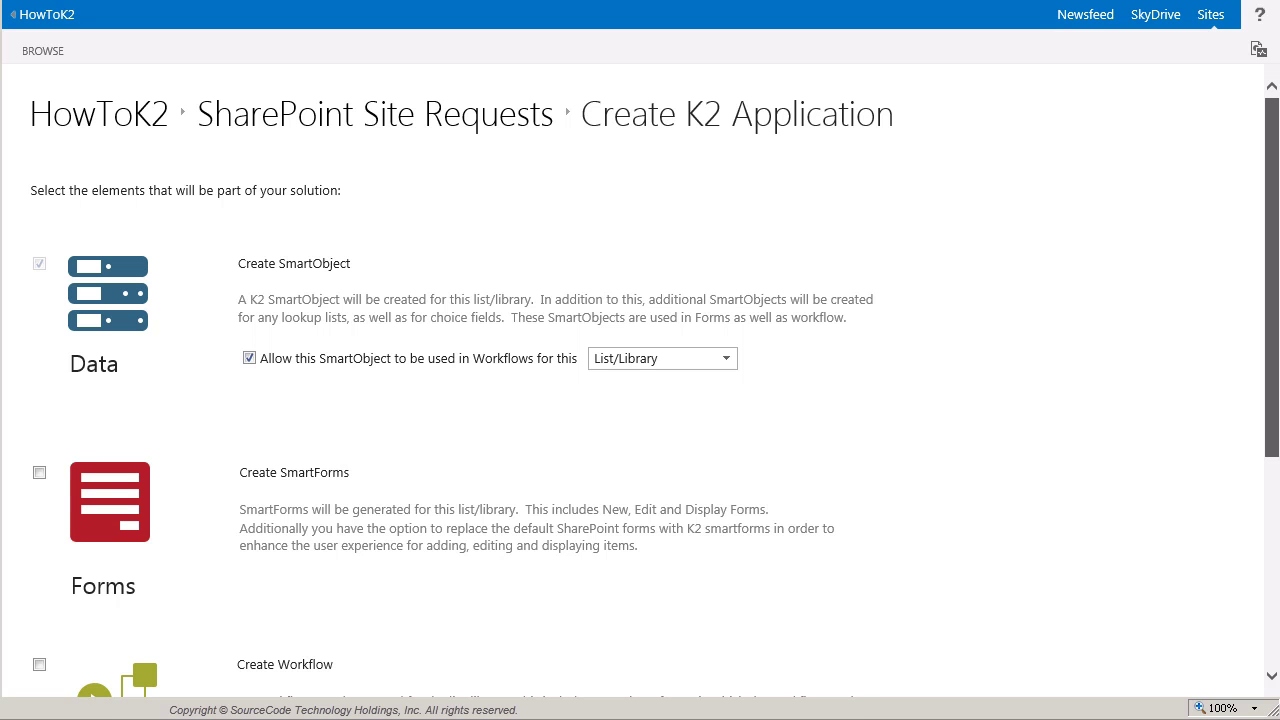
pyautogui.scroll(-2, 1278, 247)
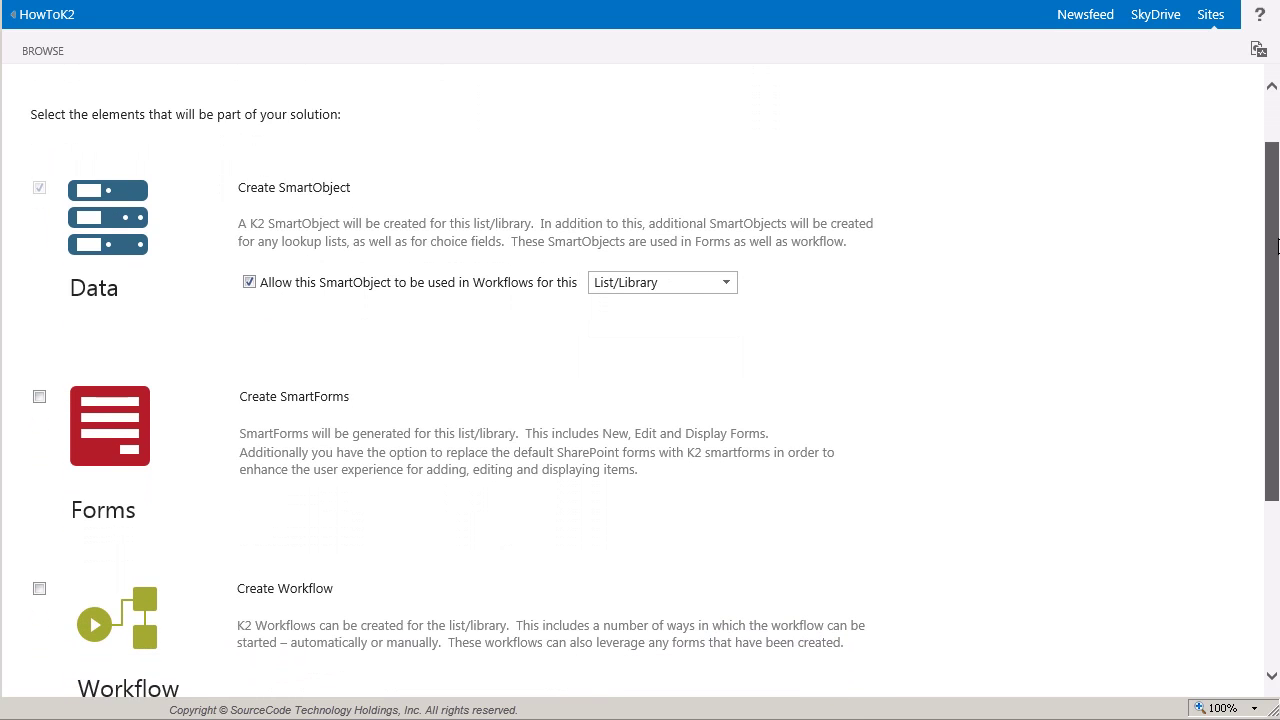
pyautogui.scroll(-2, 1278, 247)
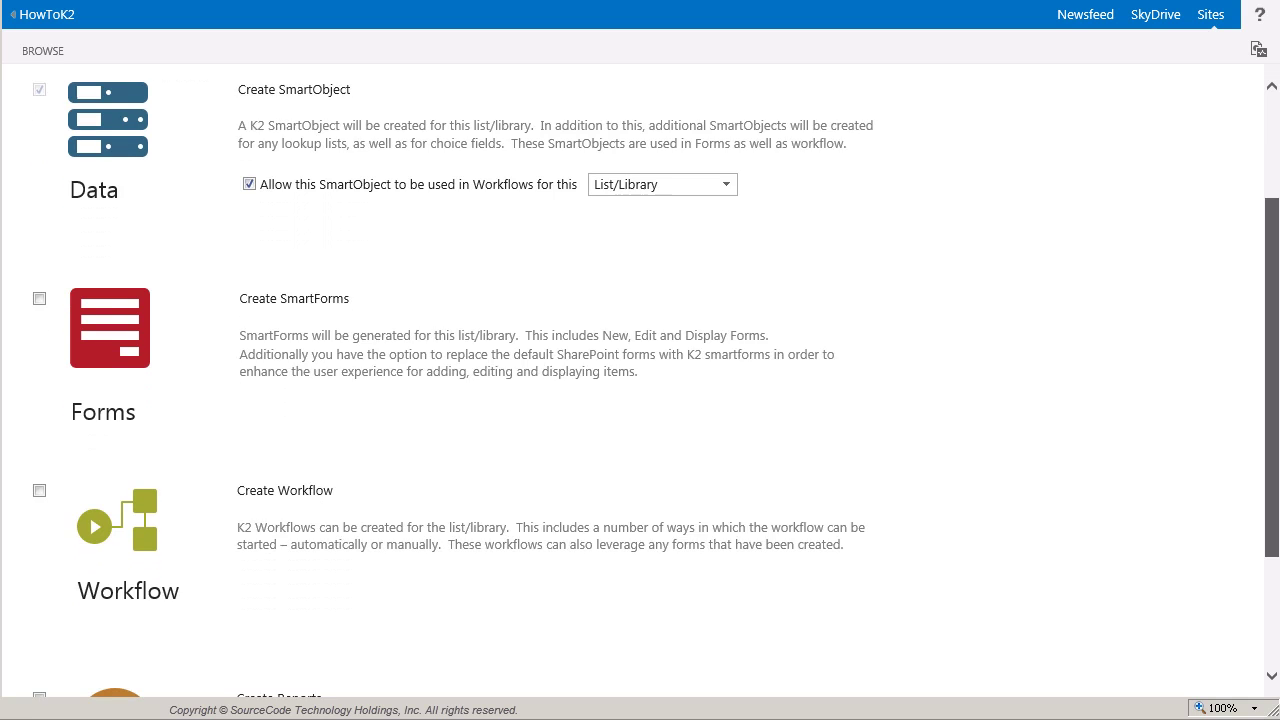
pyautogui.scroll(-4, 640, 375)
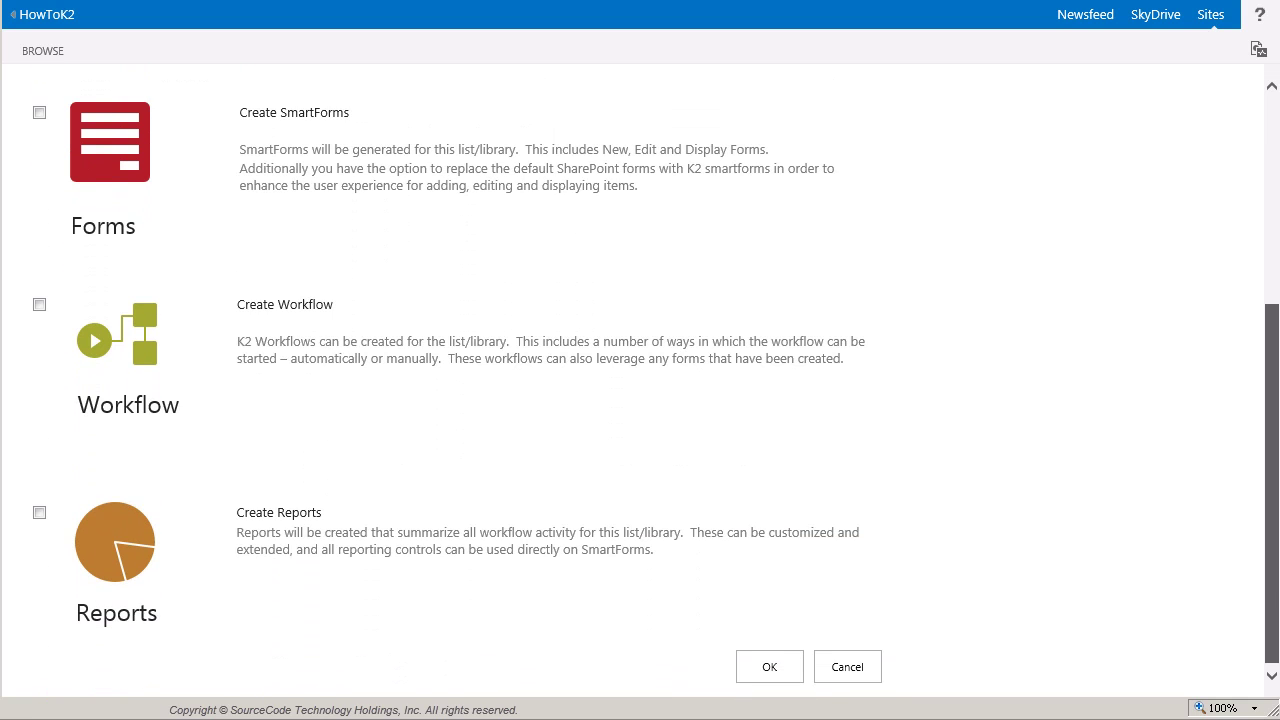
pyautogui.scroll(8, 1274, 166)
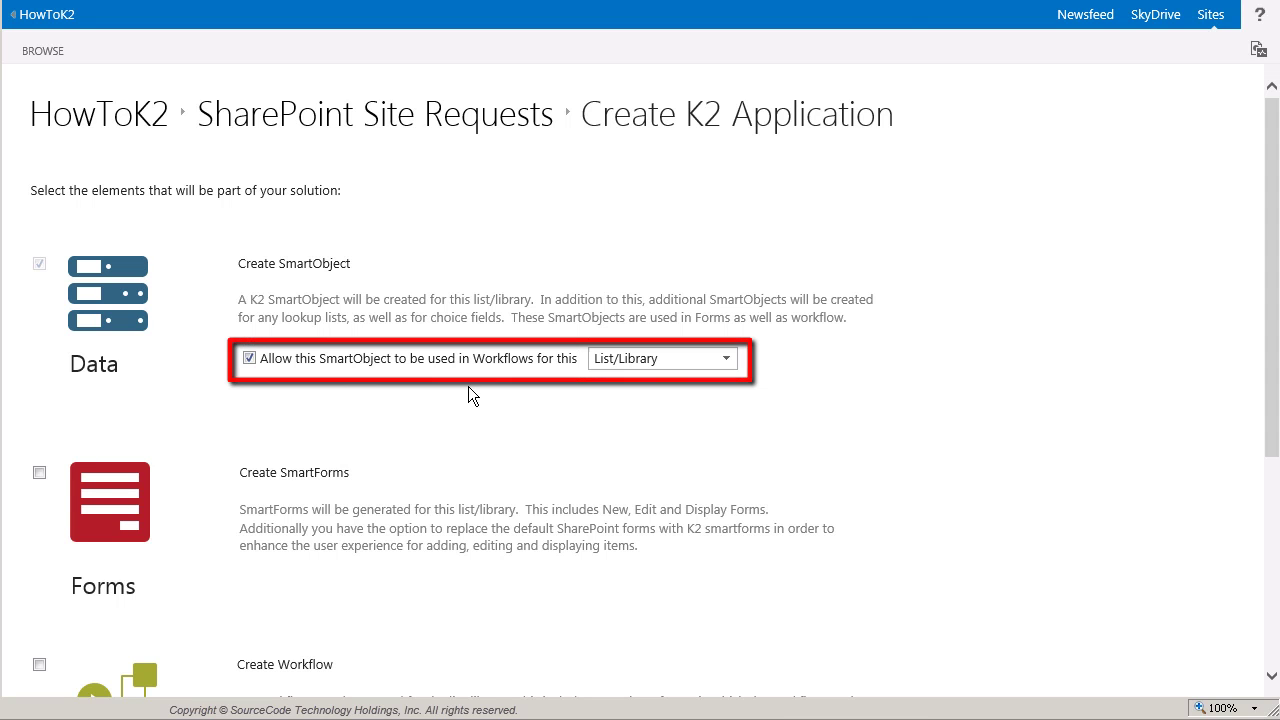
pyautogui.click(726, 362)
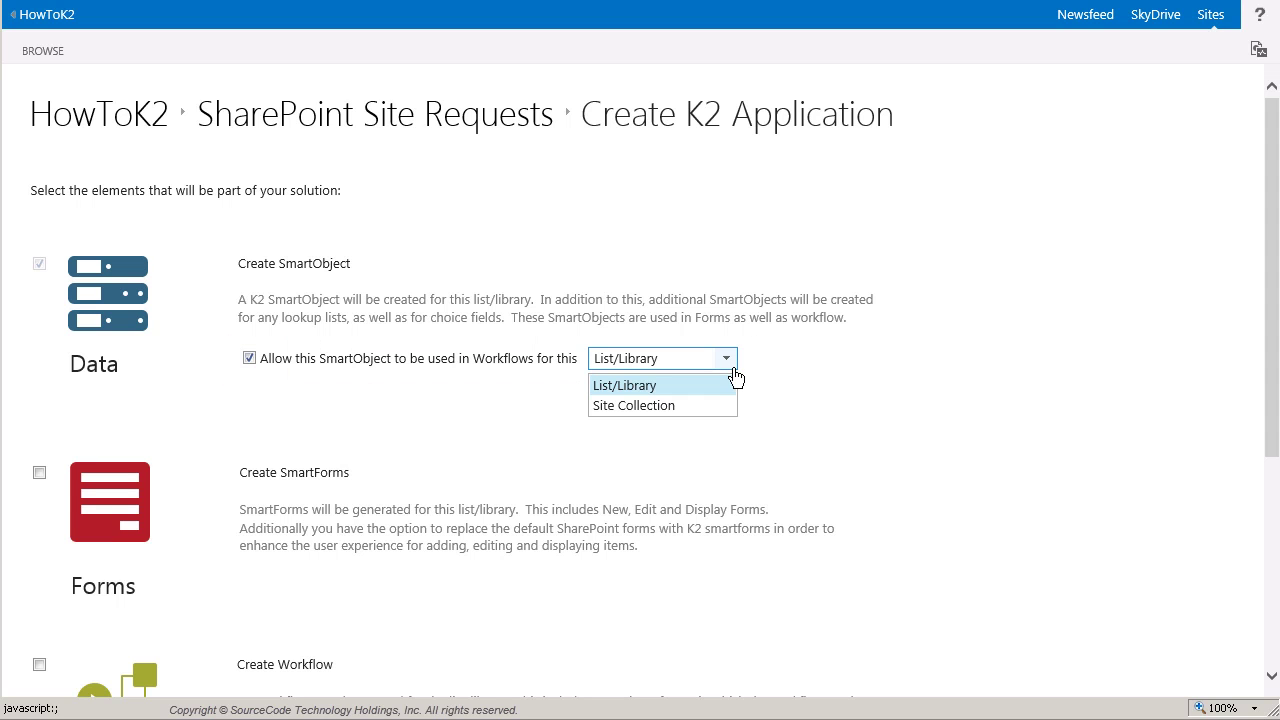
pyautogui.click(687, 398)
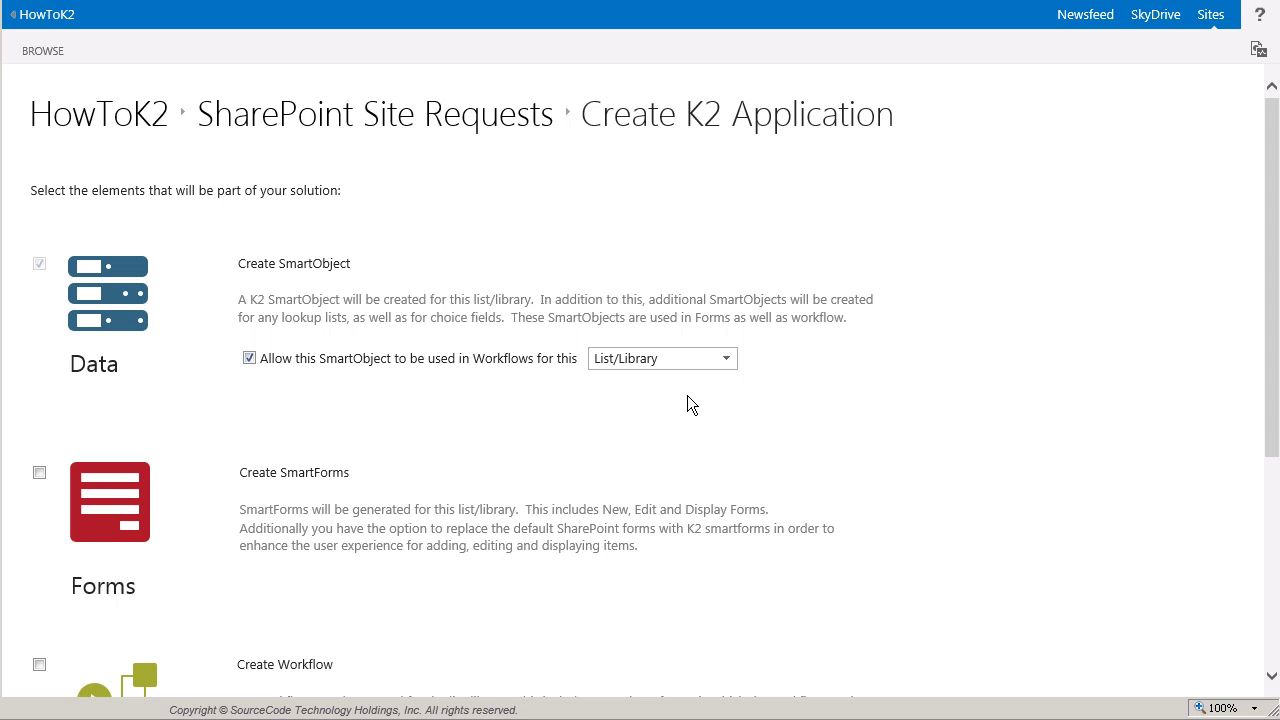
# - Include SmartForms and a workflow in the K2 application, naming the workflow SharePoint Site Requests Workflow
pyautogui.scroll(-2, 688, 397)
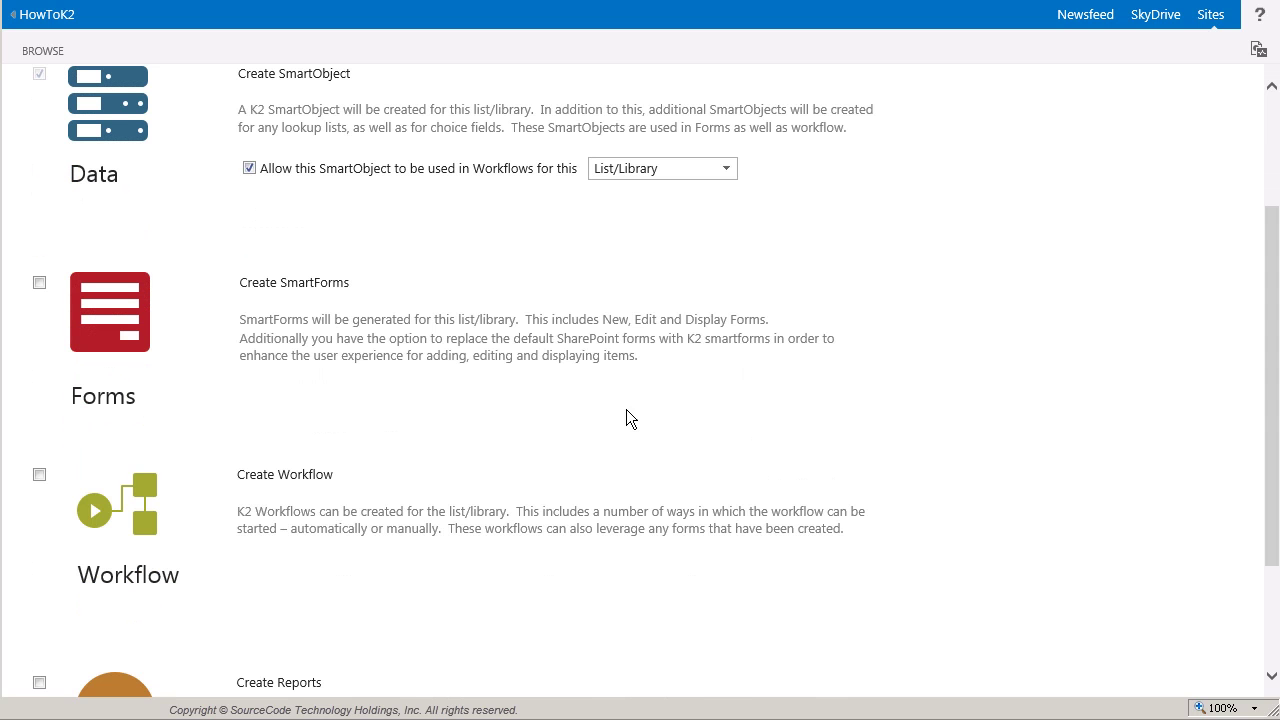
pyautogui.click(40, 284)
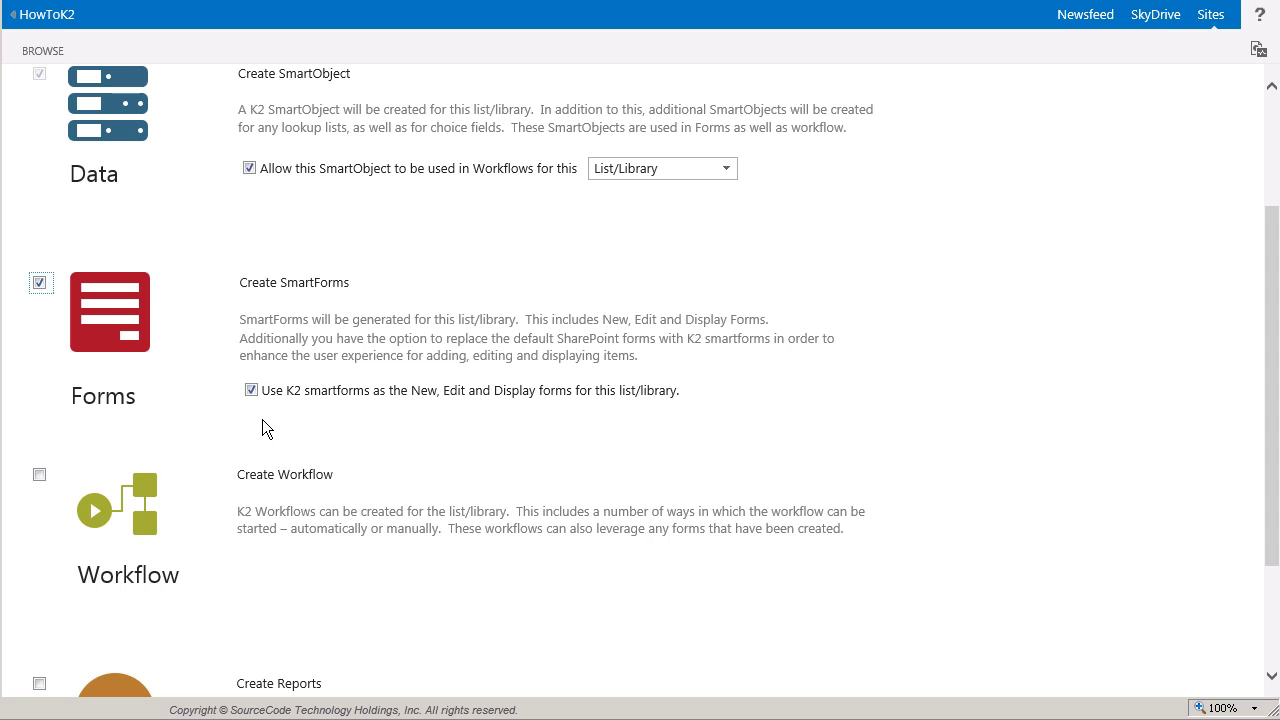
pyautogui.scroll(-3, 263, 421)
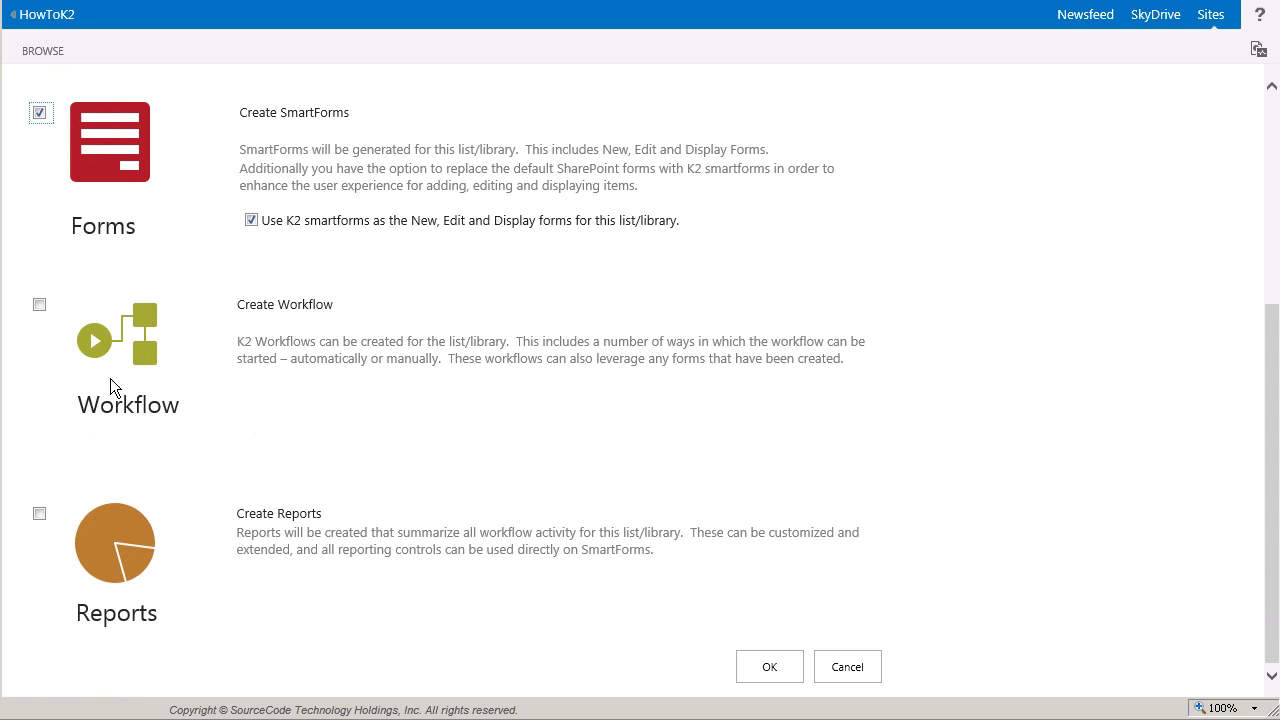
pyautogui.click(40, 305)
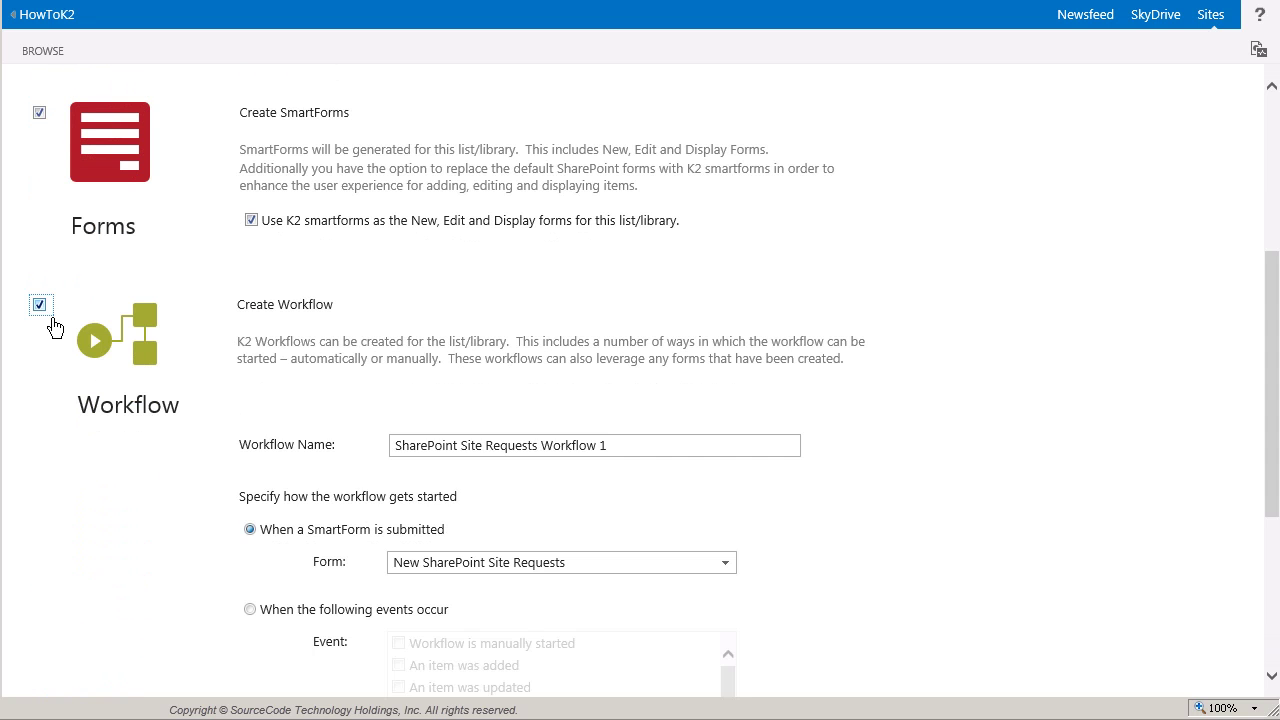
pyautogui.click(624, 450)
pyautogui.press('BackSpace')
pyautogui.press('BackSpace')
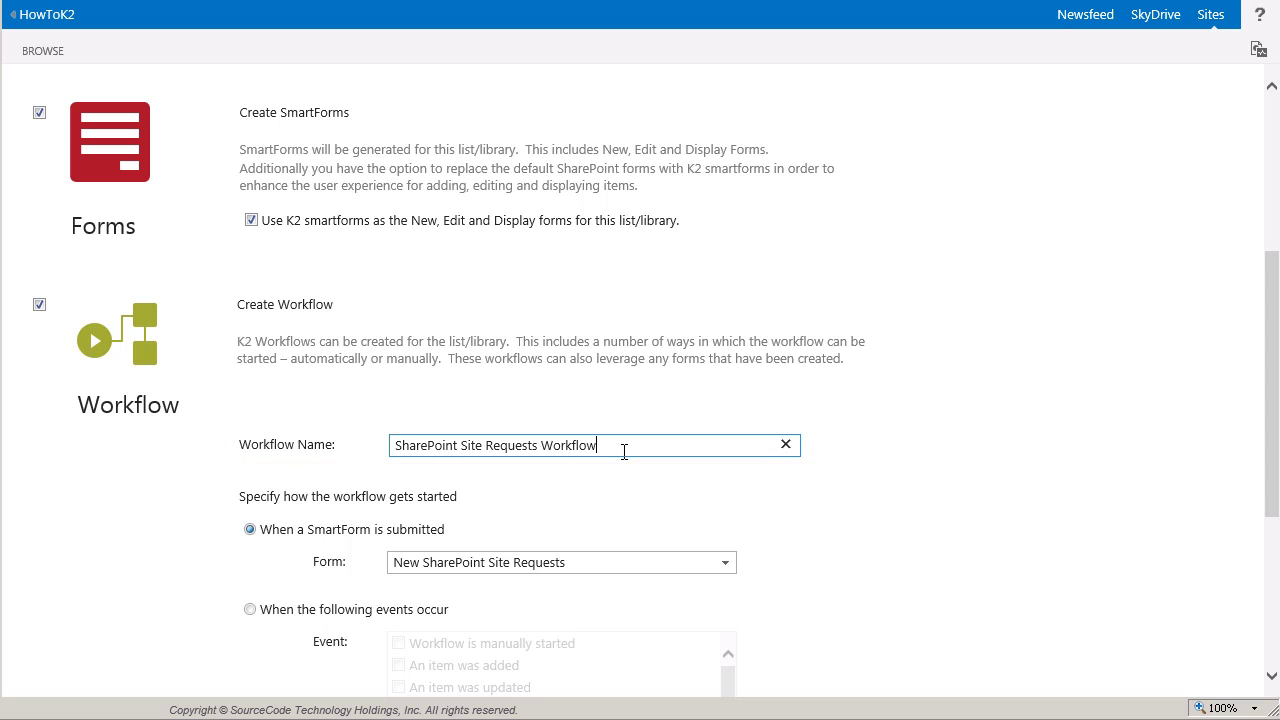
# - Have the workflow start when the New SharePoint Site Requests SmartForm is submitted
pyautogui.scroll(-3, 624, 451)
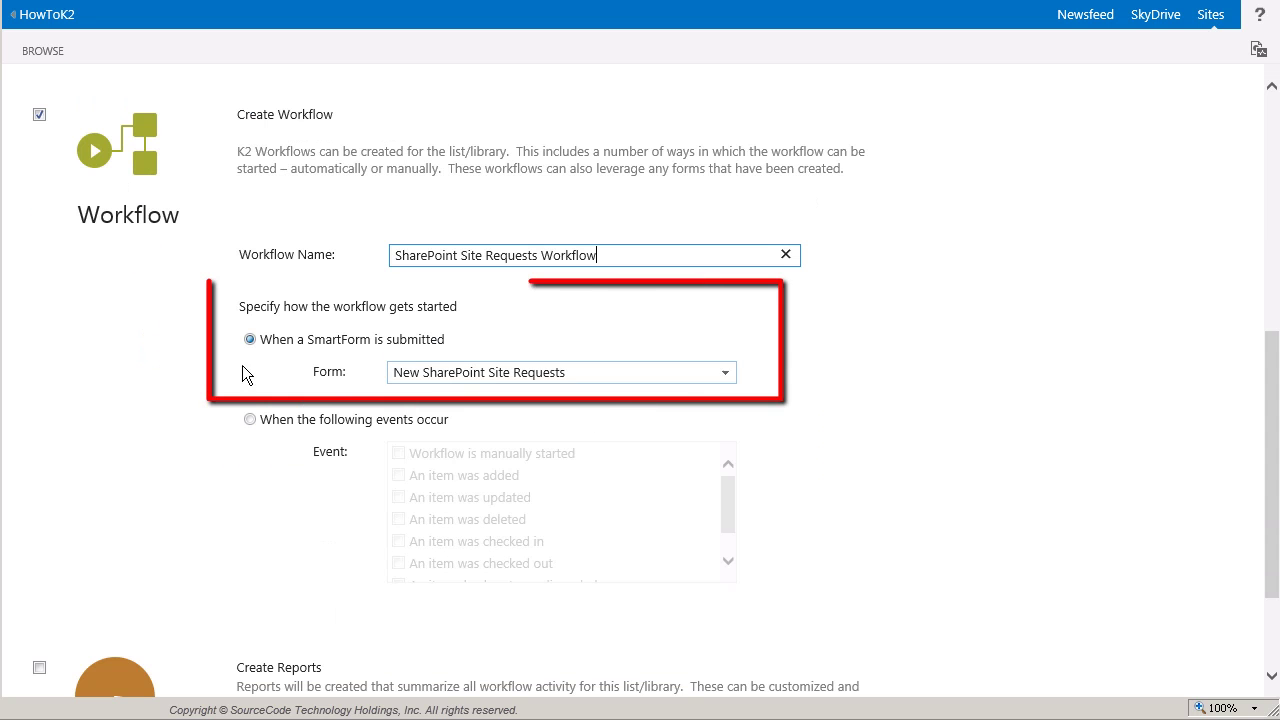
pyautogui.click(265, 349)
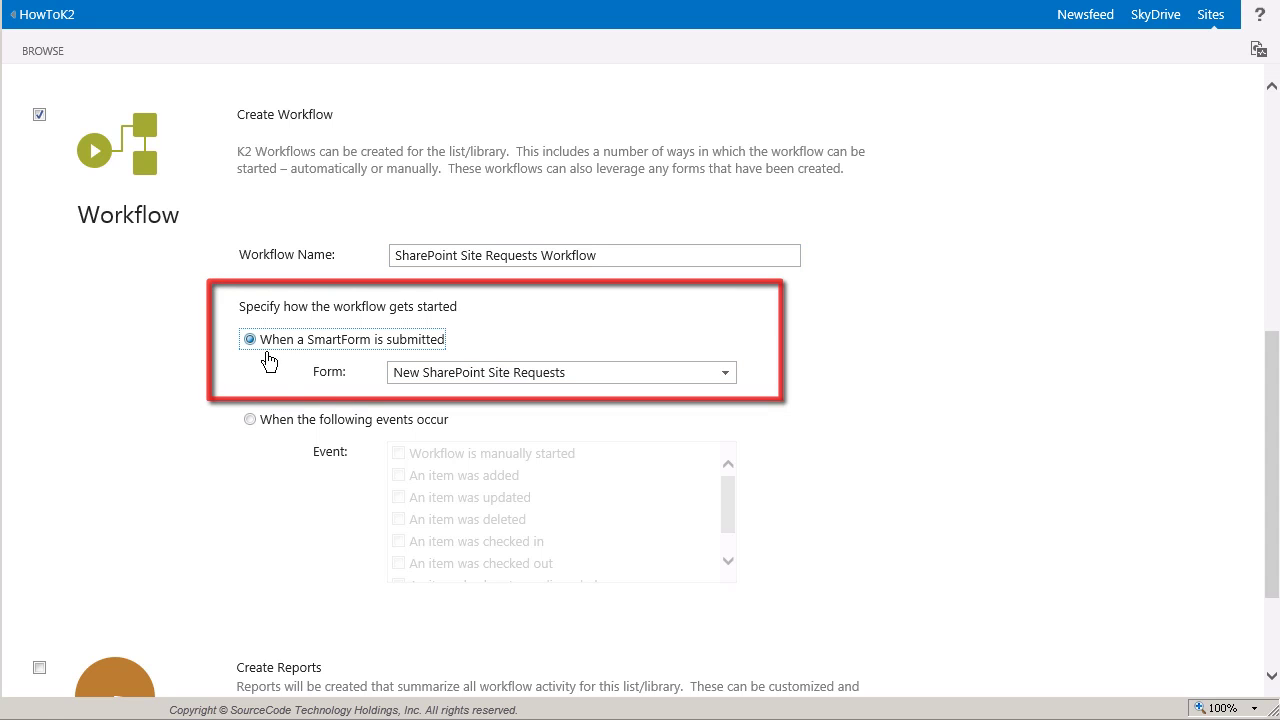
pyautogui.click(727, 378)
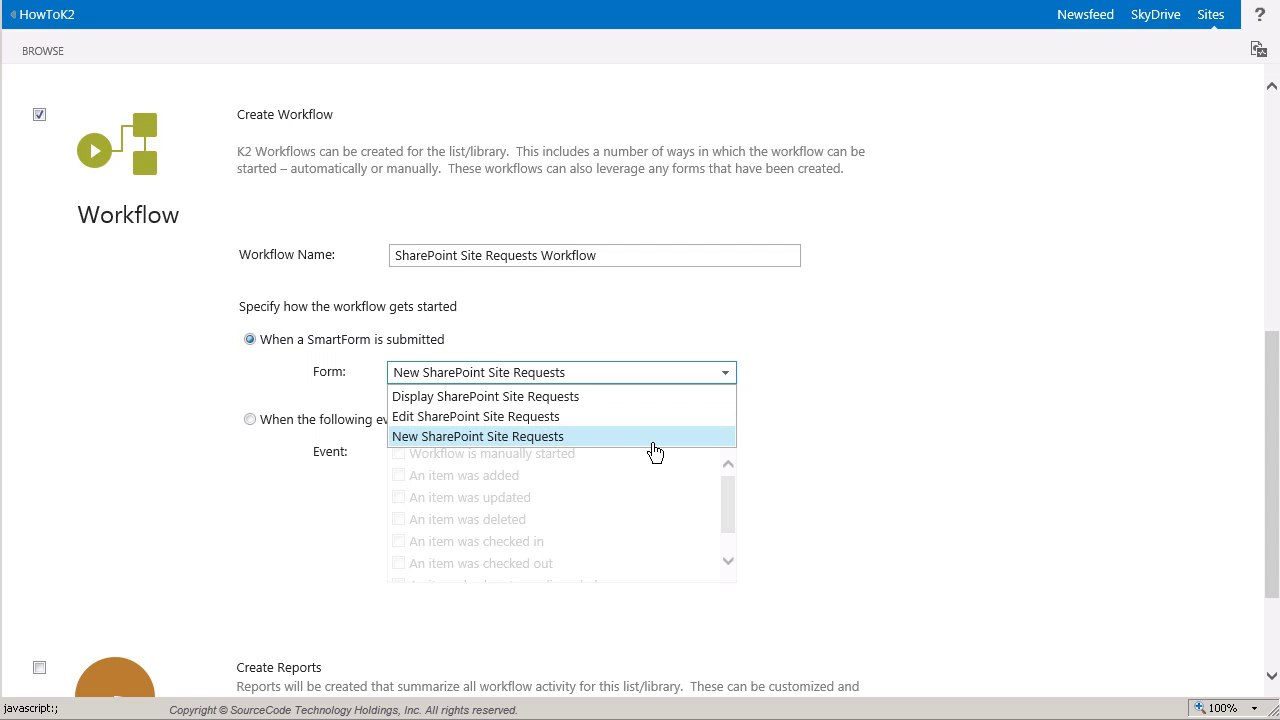
pyautogui.click(652, 441)
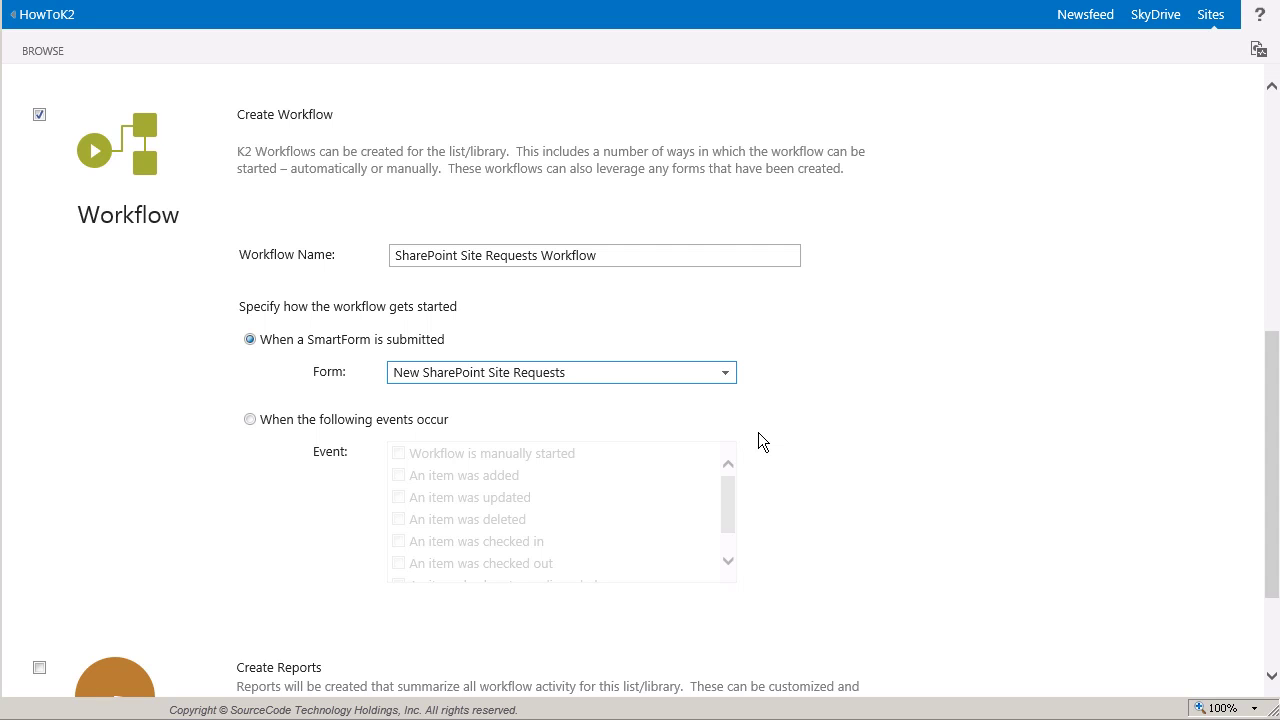
# - Include reports in the K2 application and generate the selected elements
pyautogui.scroll(-3, 758, 432)
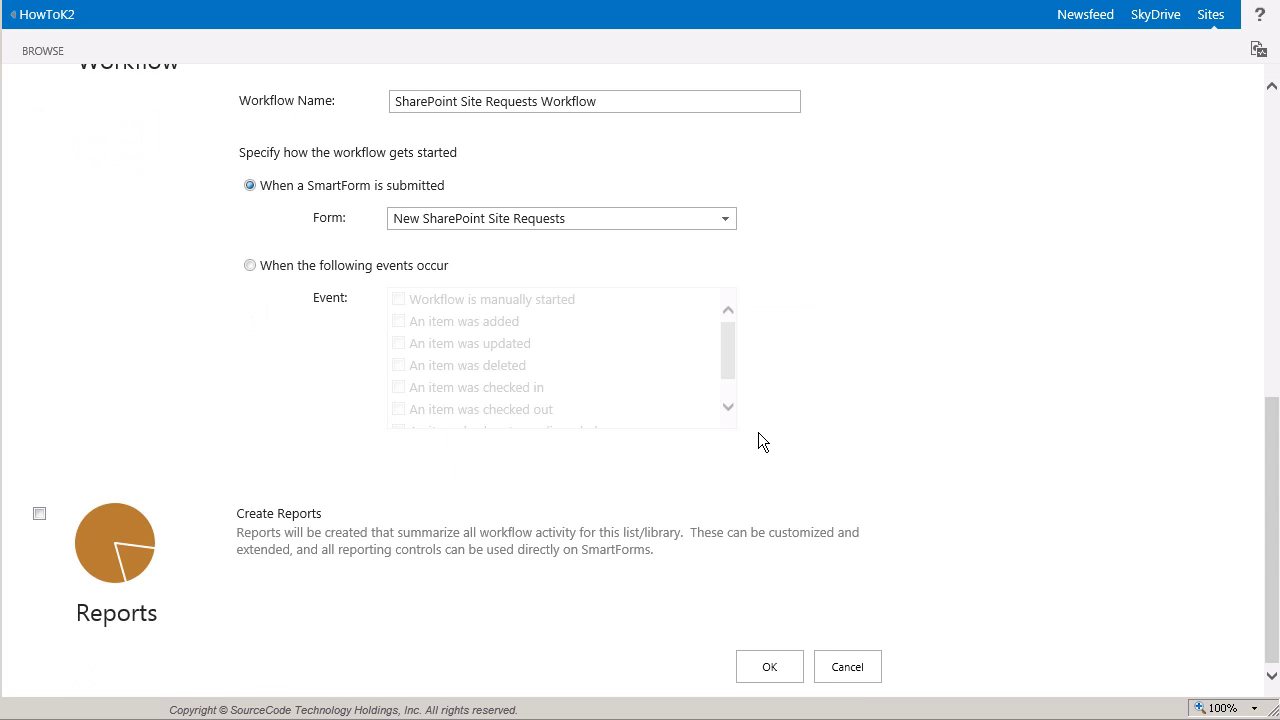
pyautogui.click(53, 527)
pyautogui.click(767, 679)
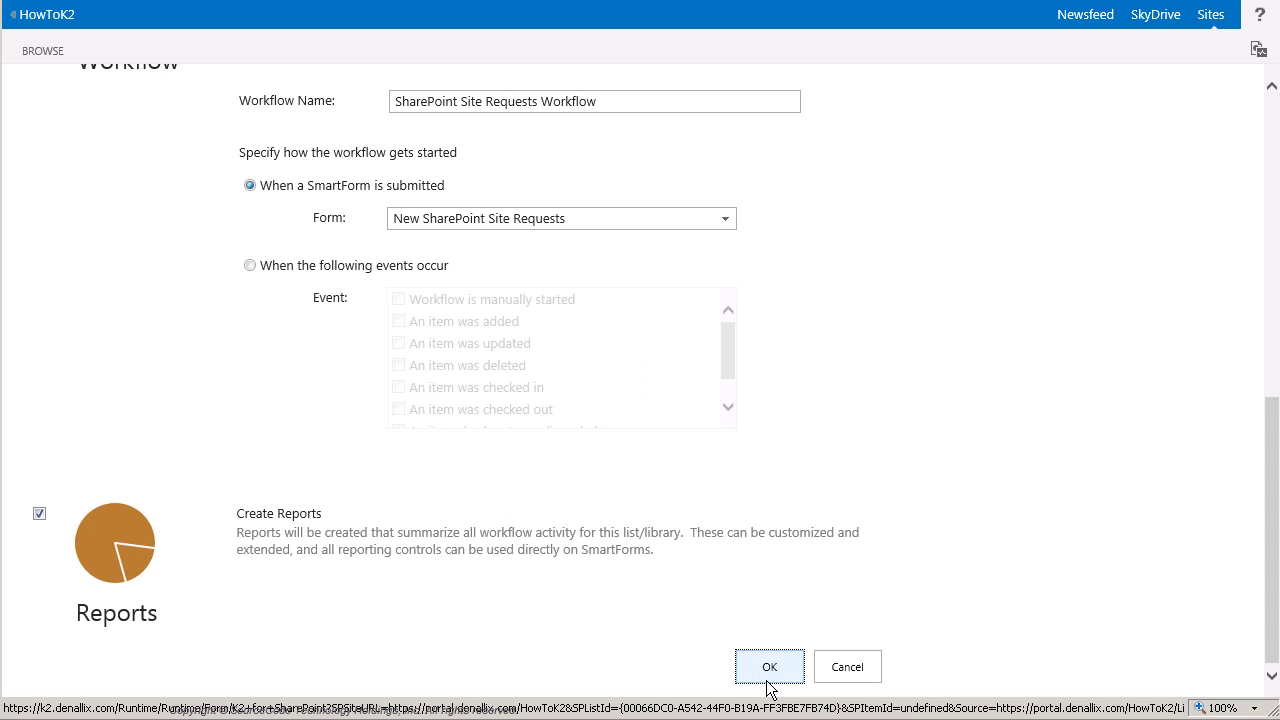
pyautogui.click(768, 679)
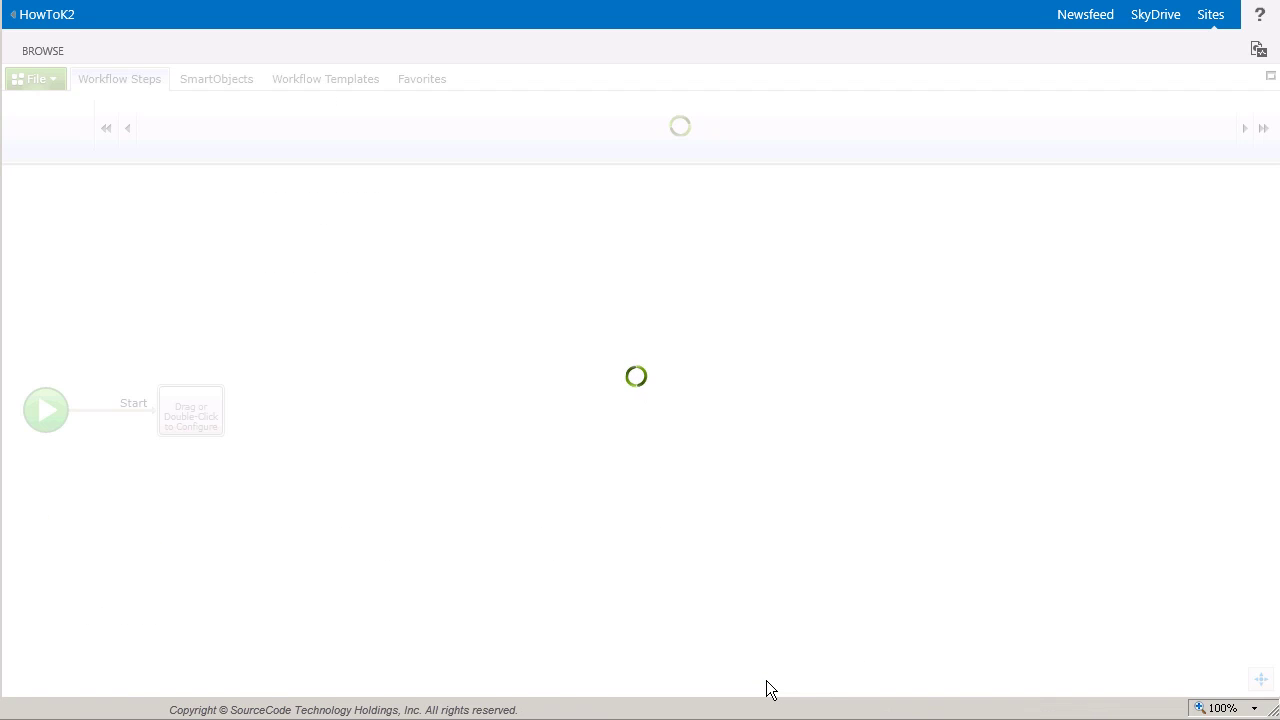
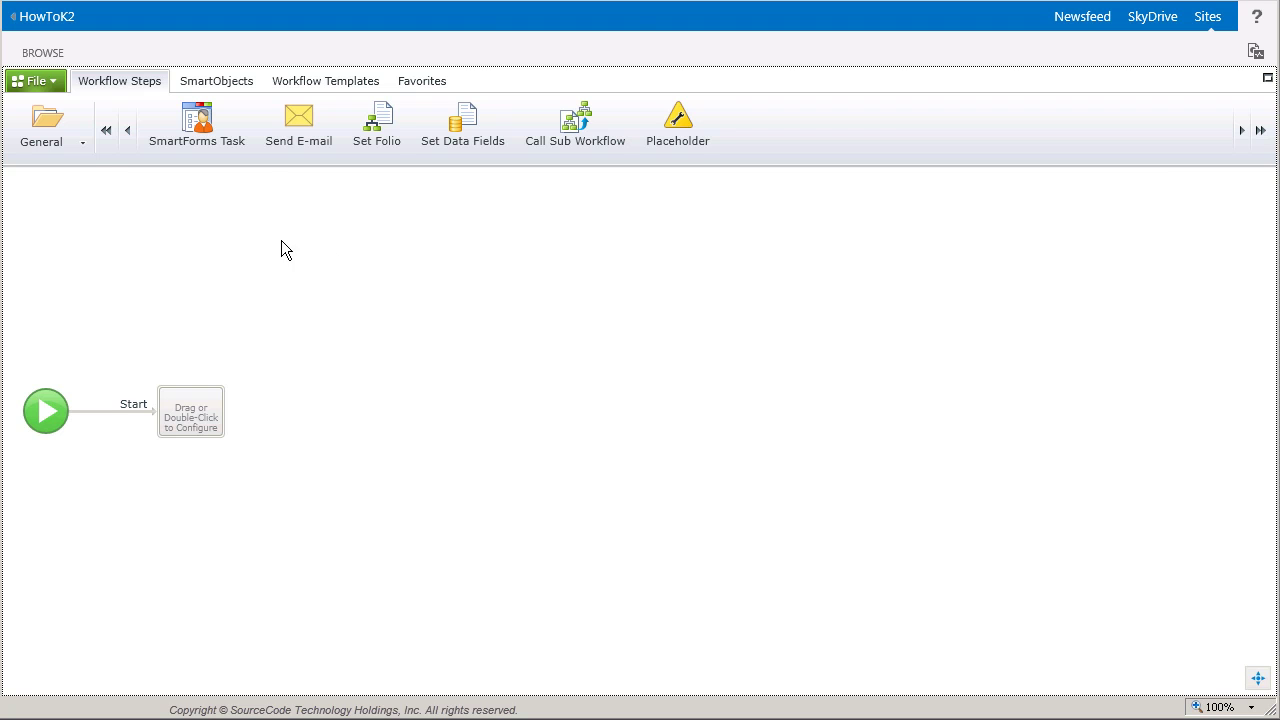
# - Add an Update List Item step after Start that uses the SharePoint Site Requests item referenced in the workflow
pyautogui.click(79, 159)
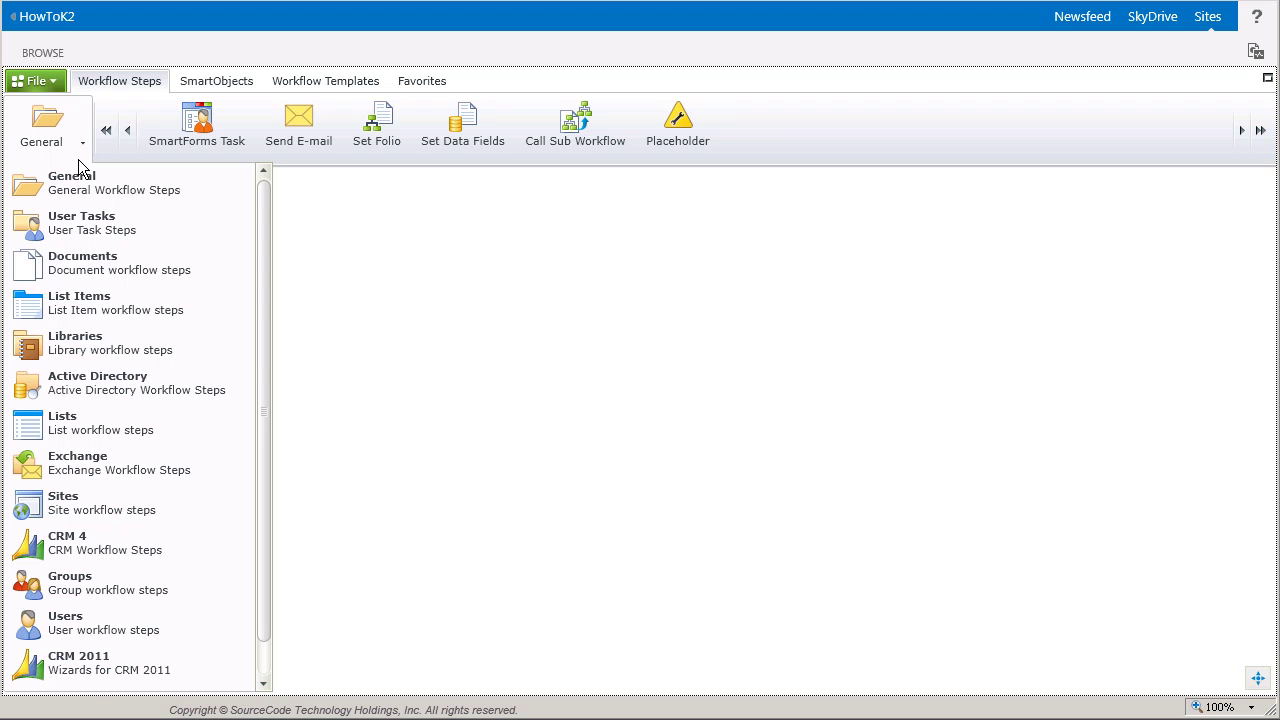
pyautogui.click(145, 318)
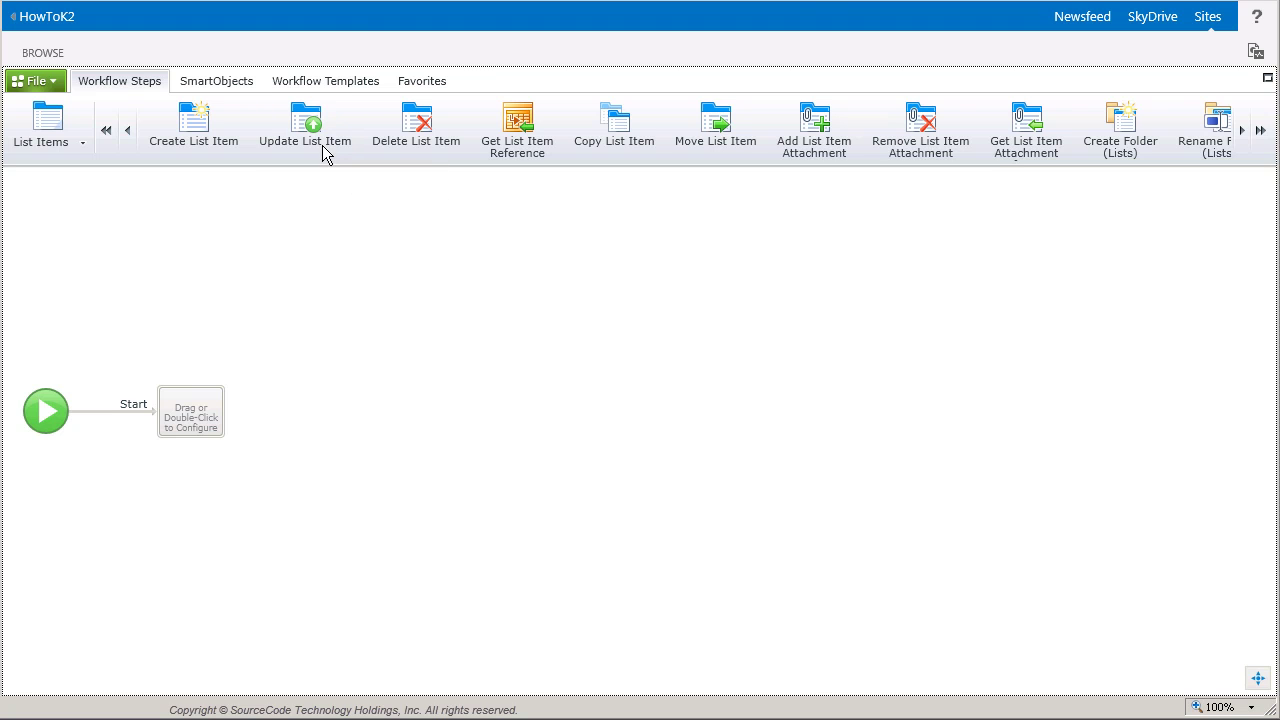
pyautogui.moveTo(286, 220); pyautogui.dragTo(209, 418)
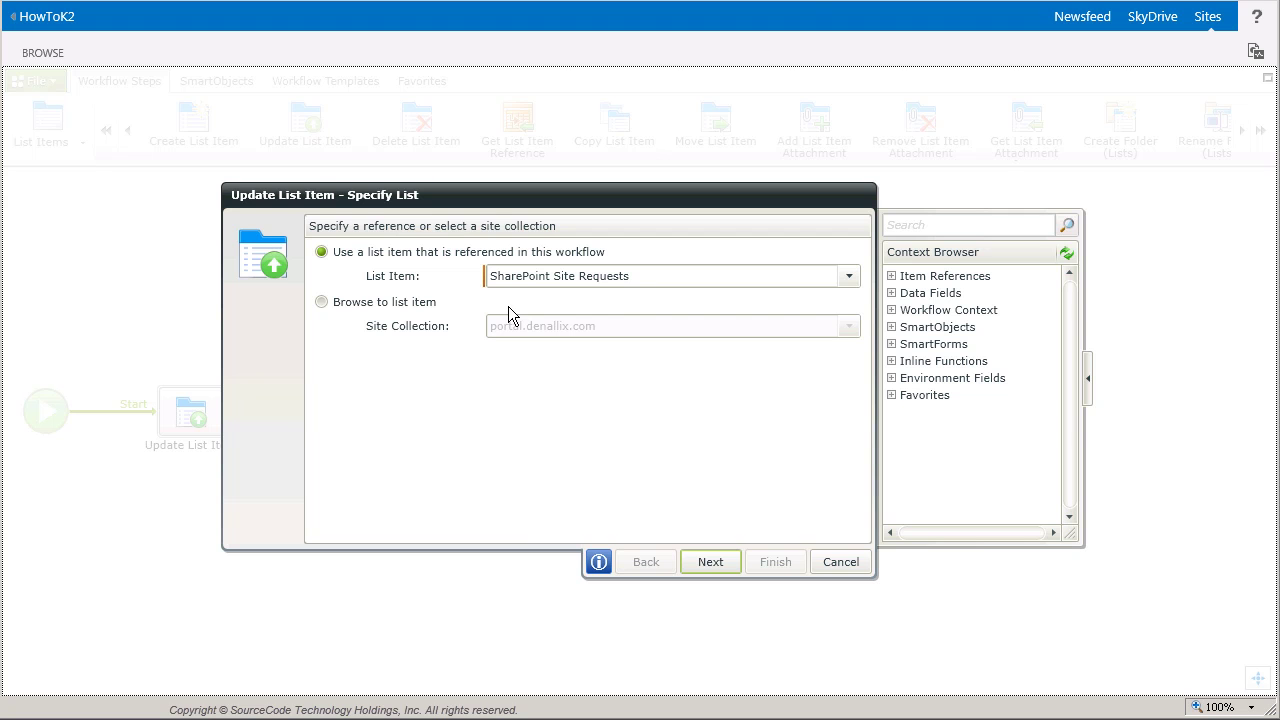
pyautogui.click(892, 277)
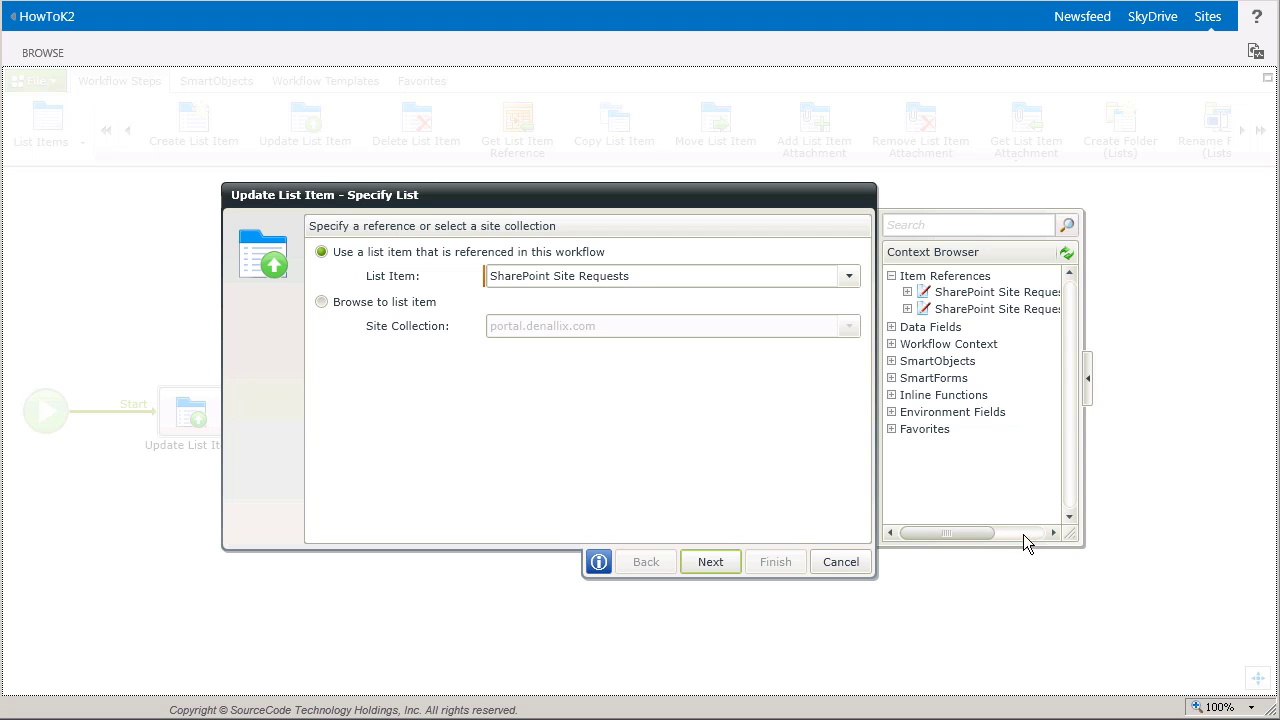
pyautogui.moveTo(1082, 543); pyautogui.dragTo(1124, 544)
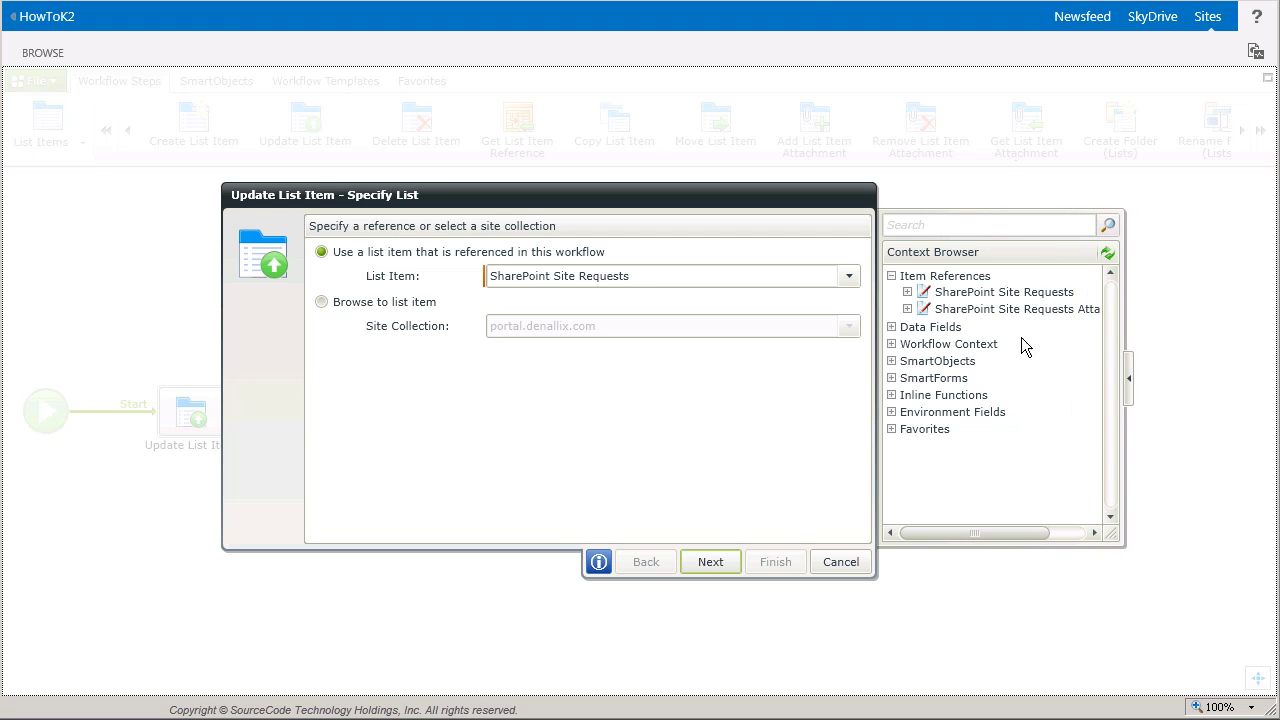
pyautogui.doubleClick(1017, 300)
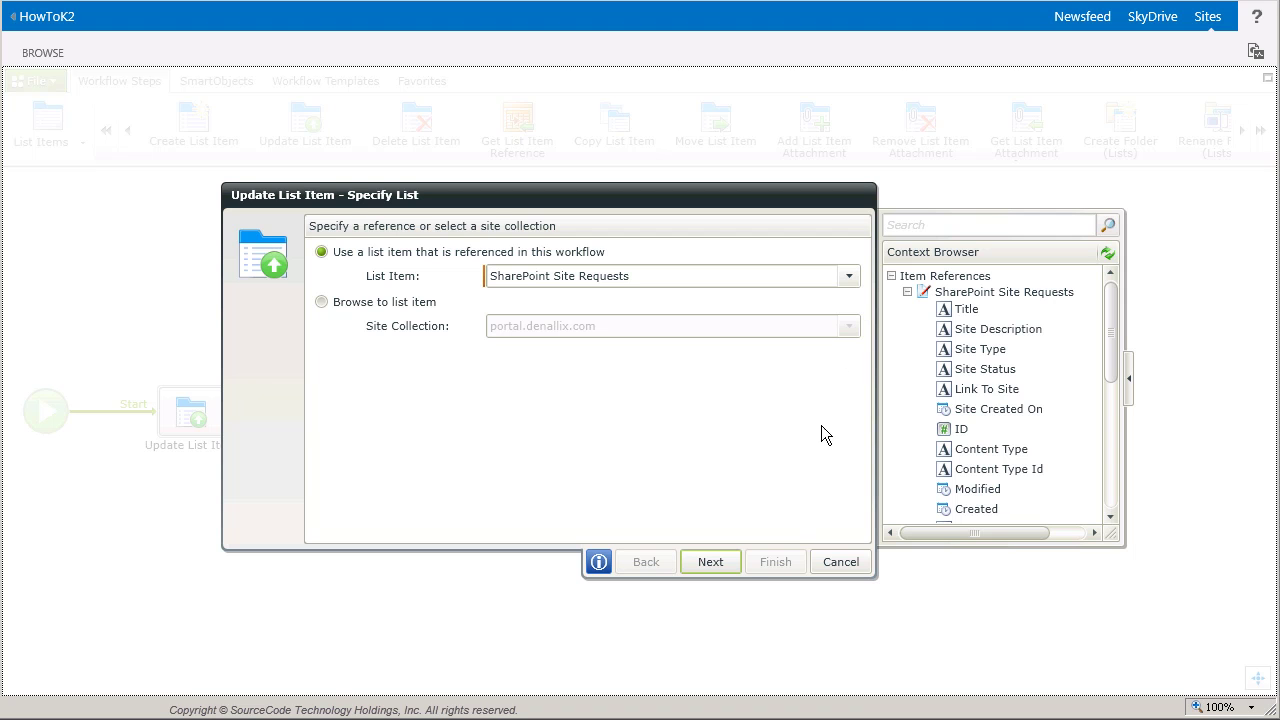
pyautogui.click(740, 575)
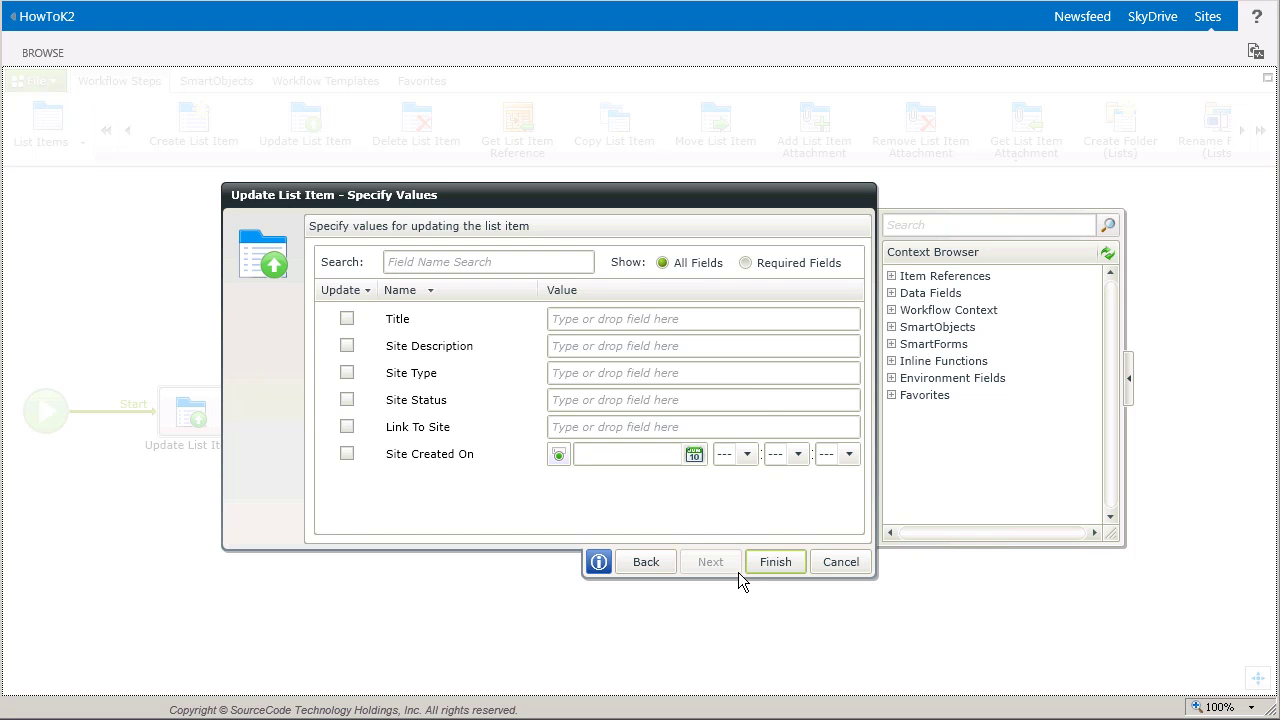
# - Have the Update List Item step set Site Status to Pending Approval, and finish its configuration
pyautogui.click(638, 405)
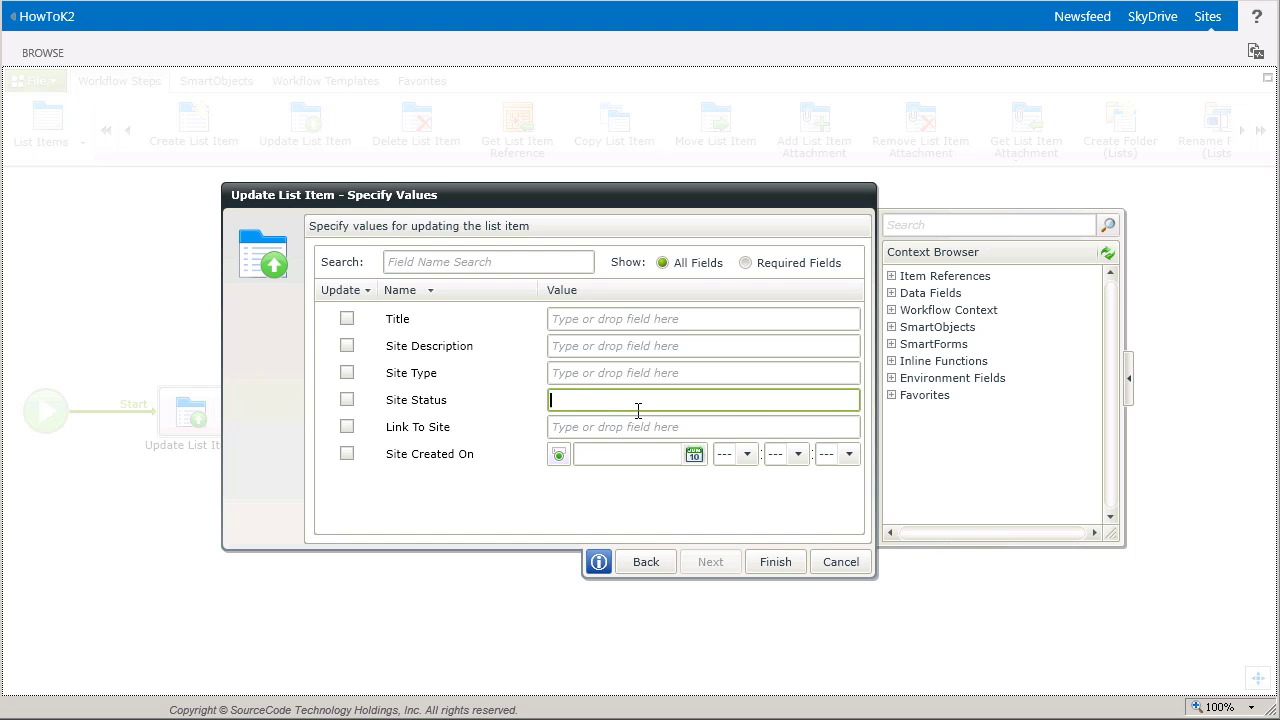
pyautogui.write('Pendig')
pyautogui.press('BackSpace')
pyautogui.write('ng Approval')
pyautogui.click(775, 562)
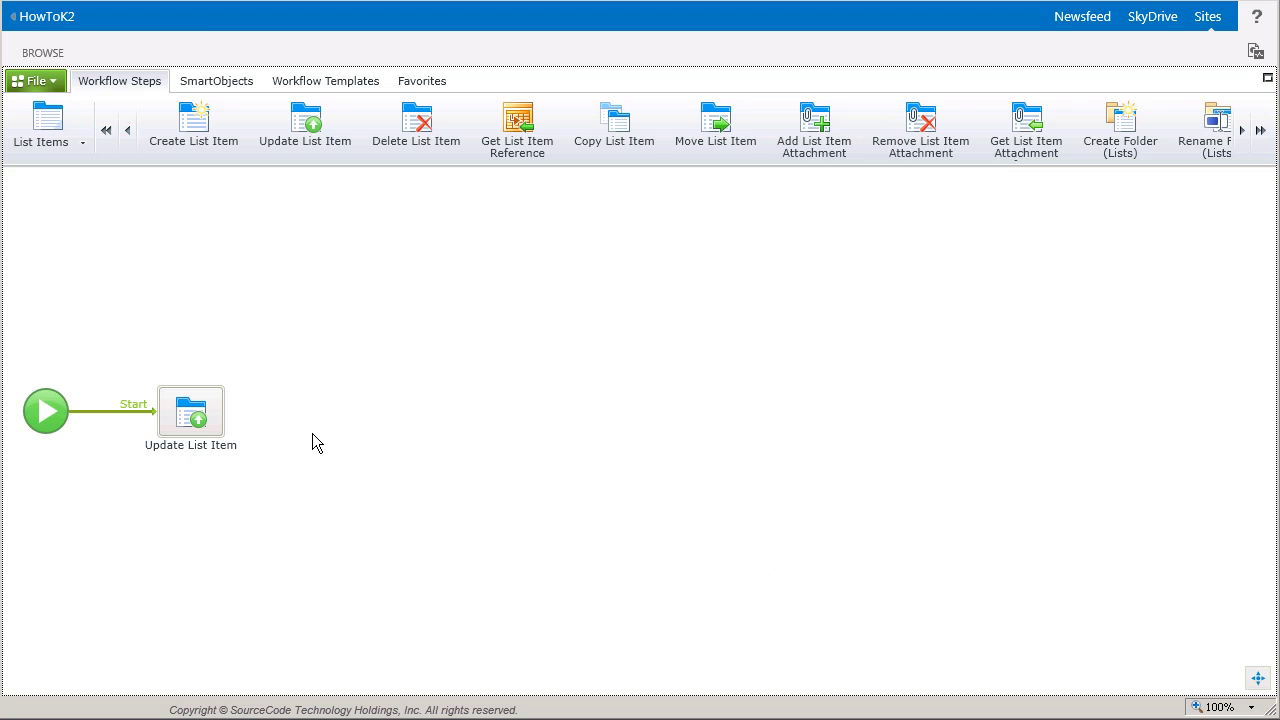
# - Add an outcome named Continue to the Update List Item step, linked to a new workflow step
pyautogui.moveTo(227, 423)
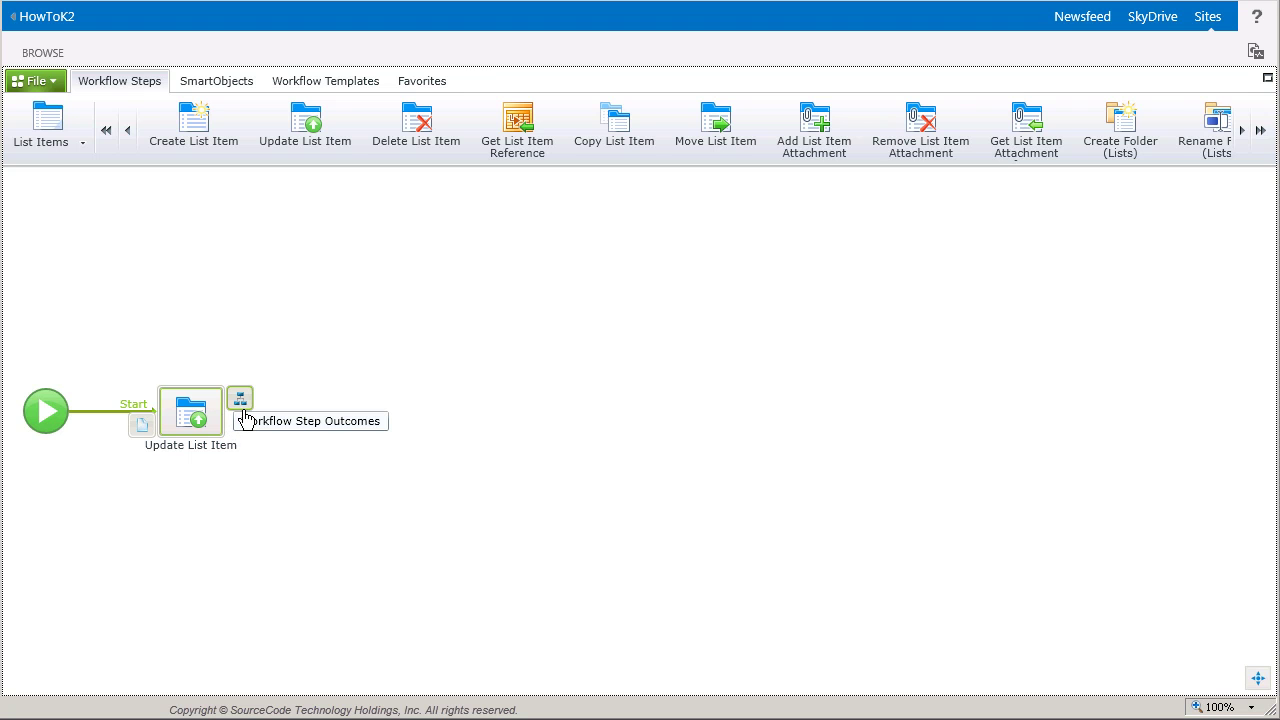
pyautogui.click(241, 402)
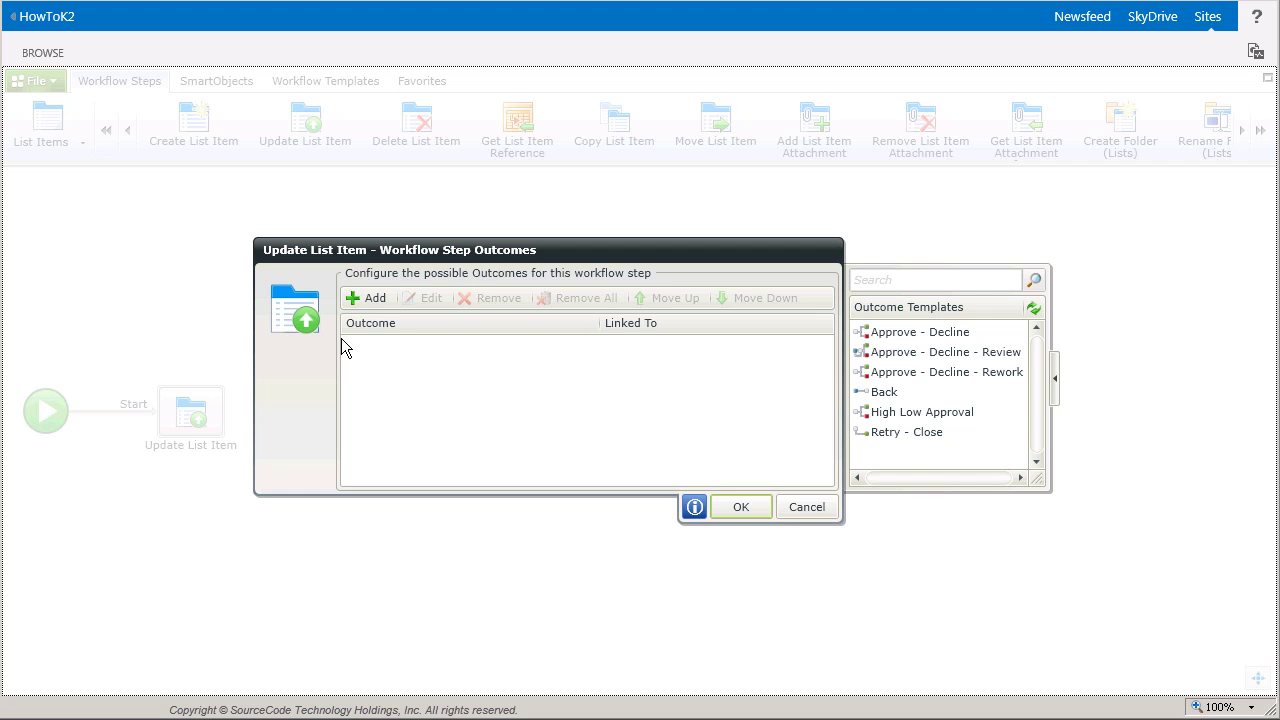
pyautogui.click(379, 306)
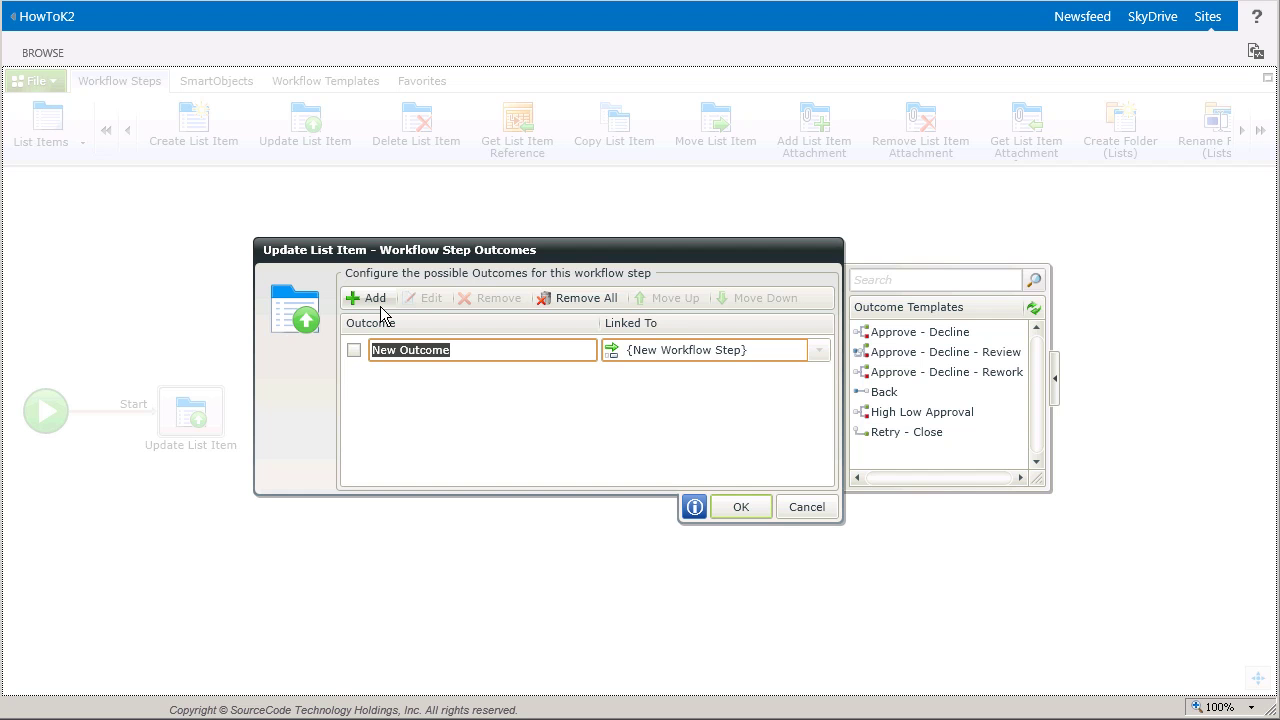
pyautogui.write('Continue')
pyautogui.click(741, 508)
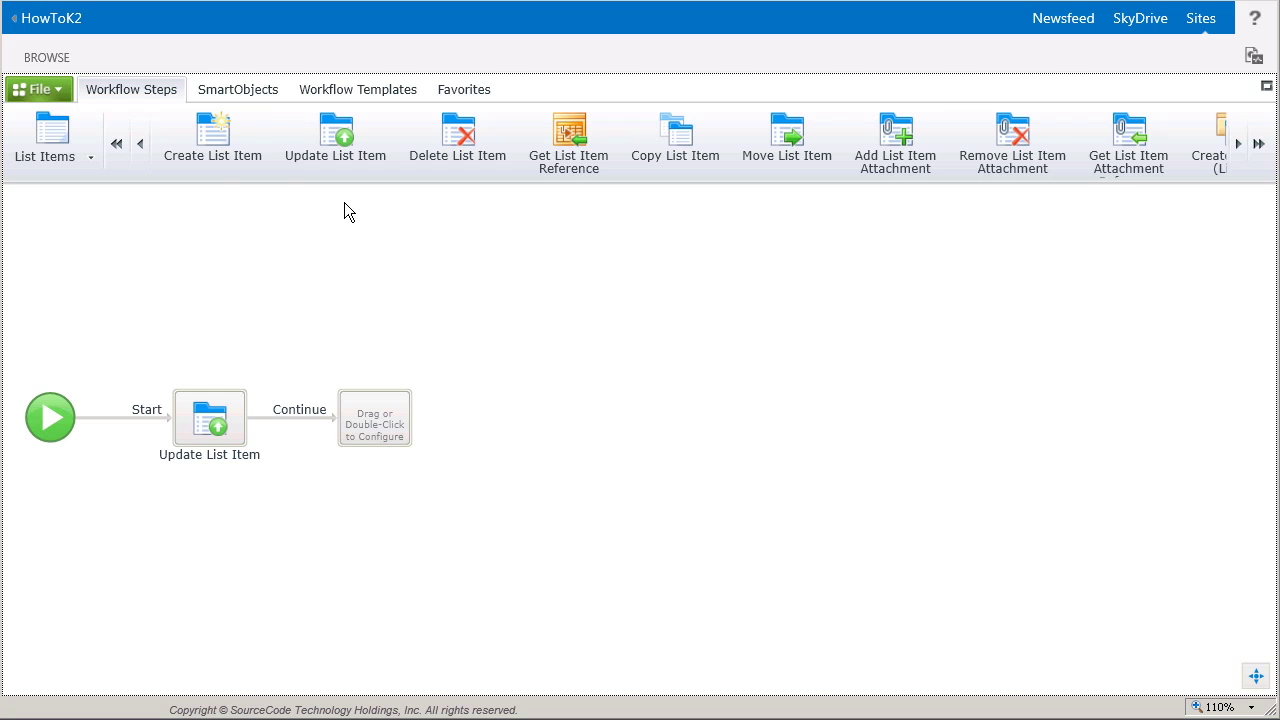
# - Place a SmartForms Task on the empty step after Continue and name it Approve New Site Request
pyautogui.click(70, 150)
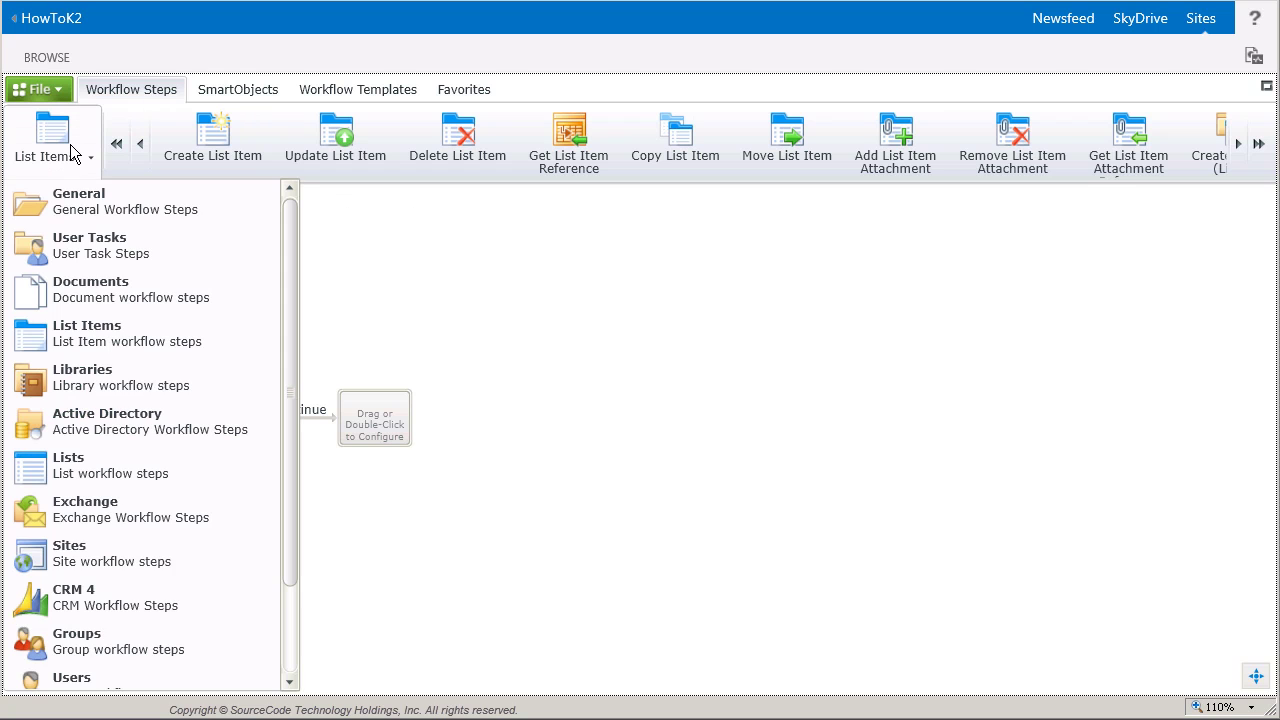
pyautogui.click(181, 265)
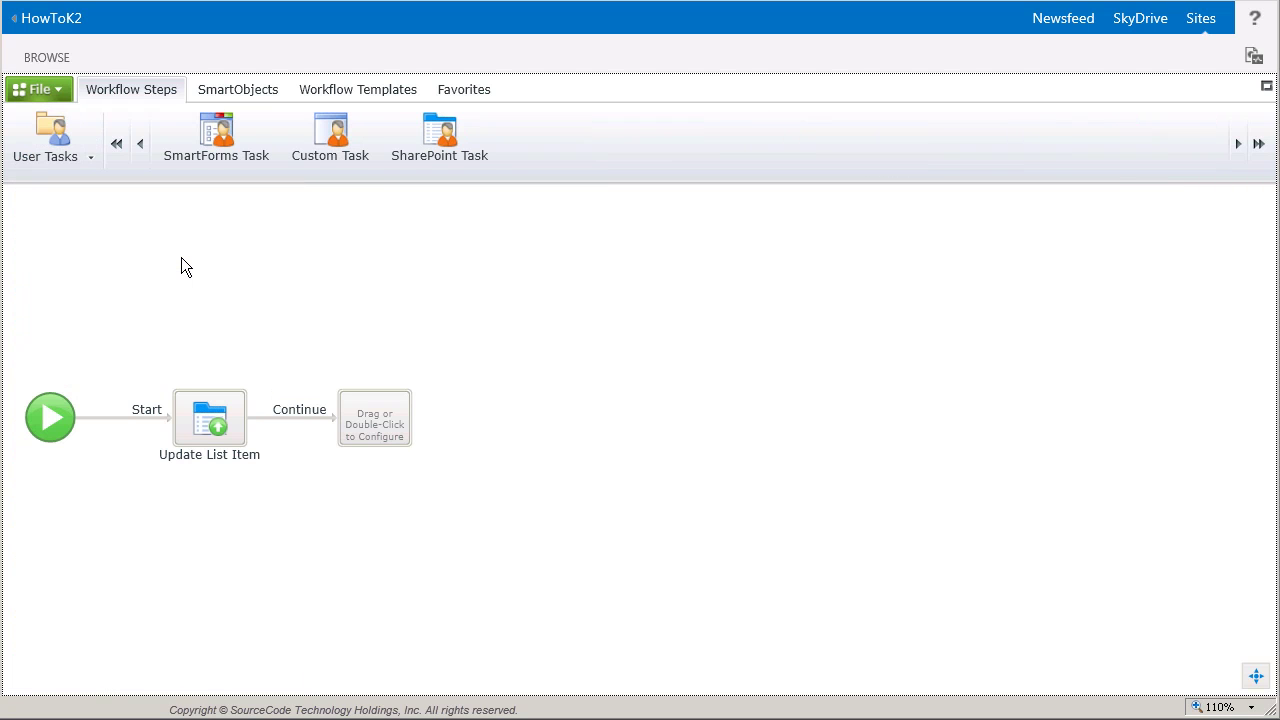
pyautogui.moveTo(235, 160); pyautogui.dragTo(373, 438)
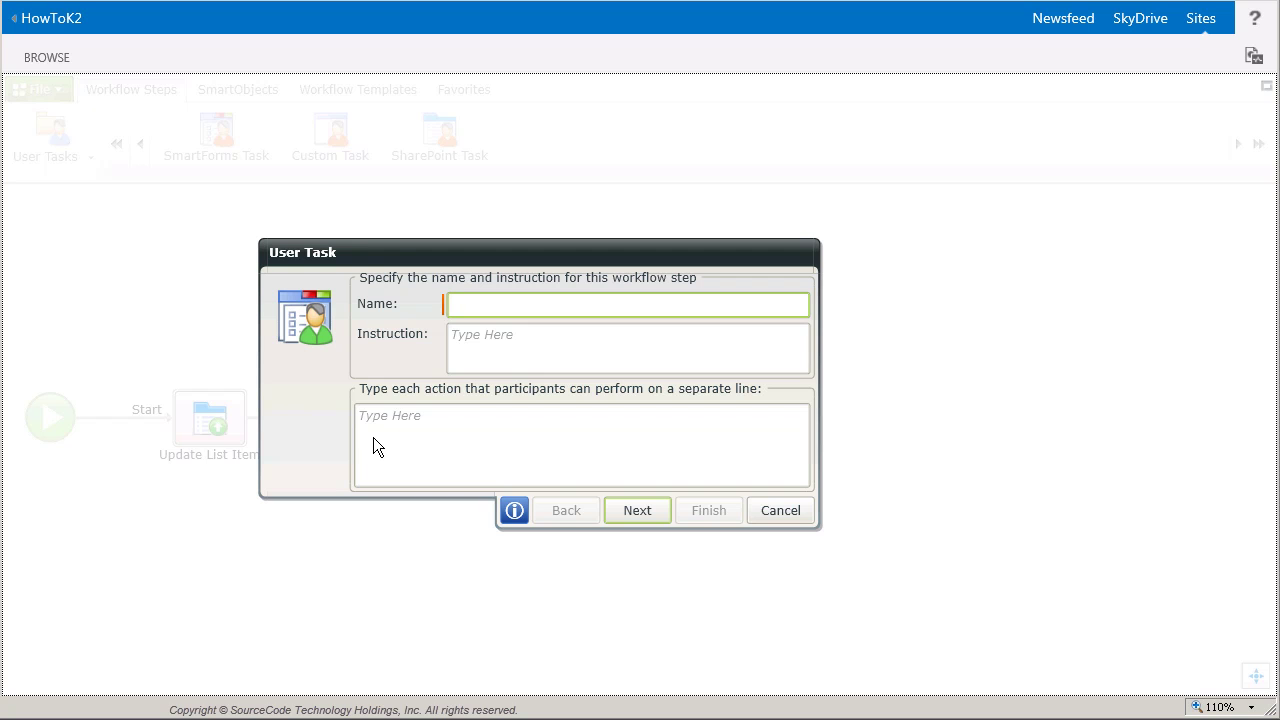
pyautogui.write('Approve ')
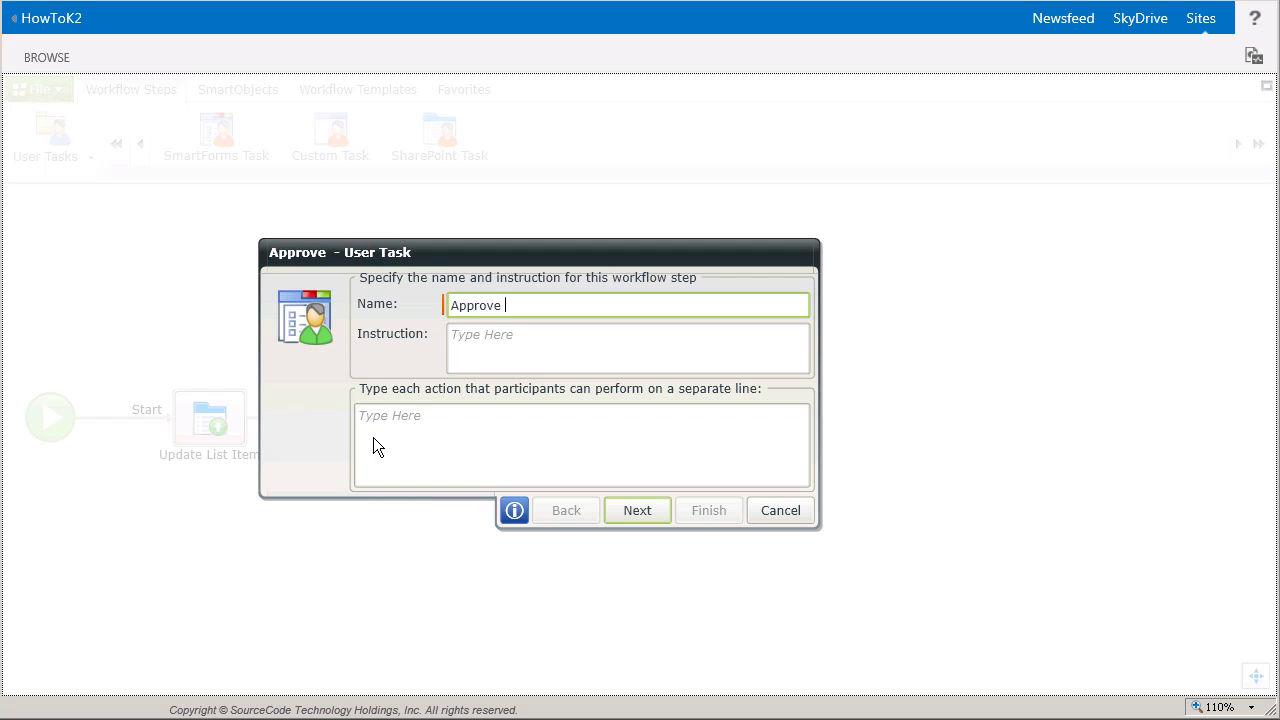
pyautogui.write('New Site ')
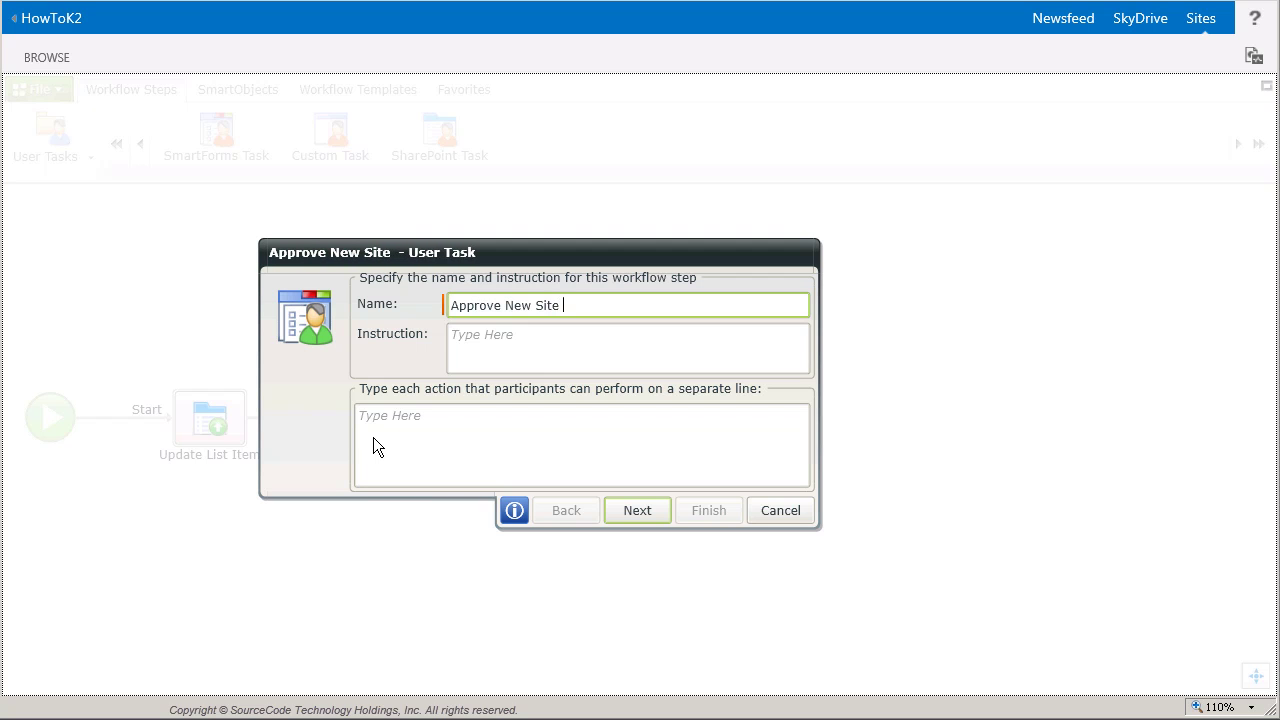
pyautogui.write('Request')
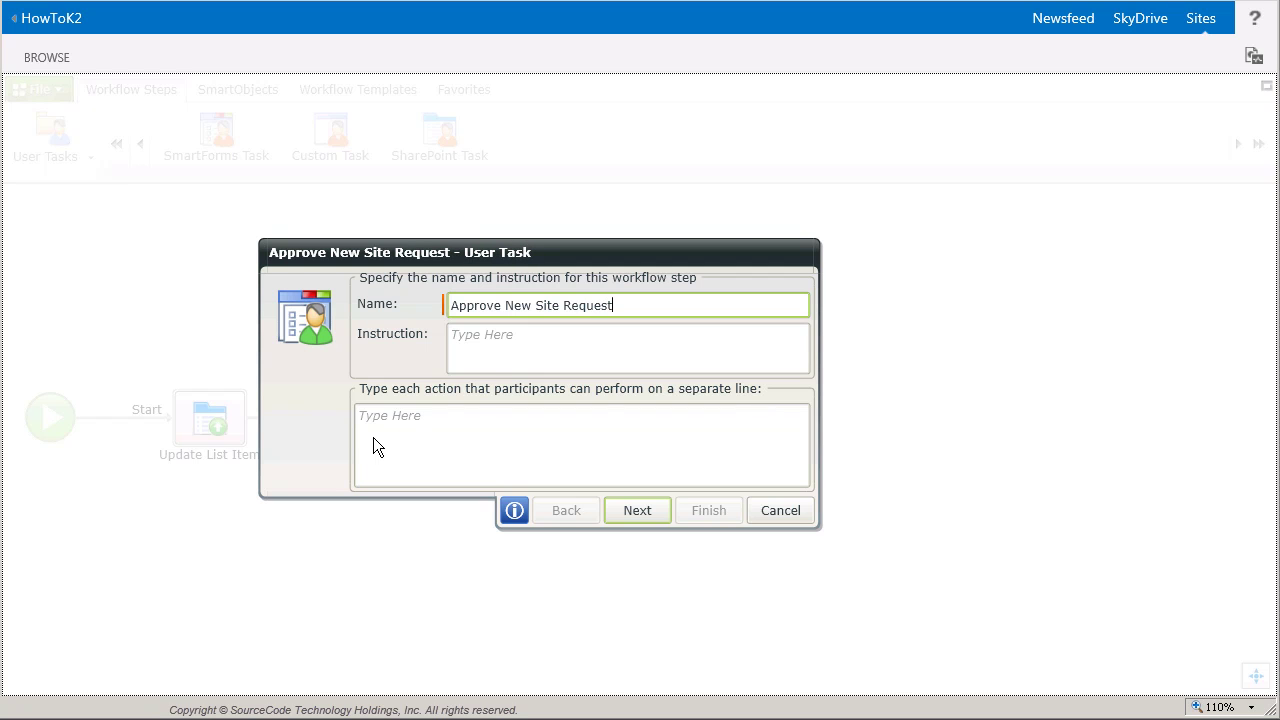
# - Enter the instruction "Please review and approve or reject the new Site Request" and define the task actions Approve and Reject
pyautogui.click(494, 371)
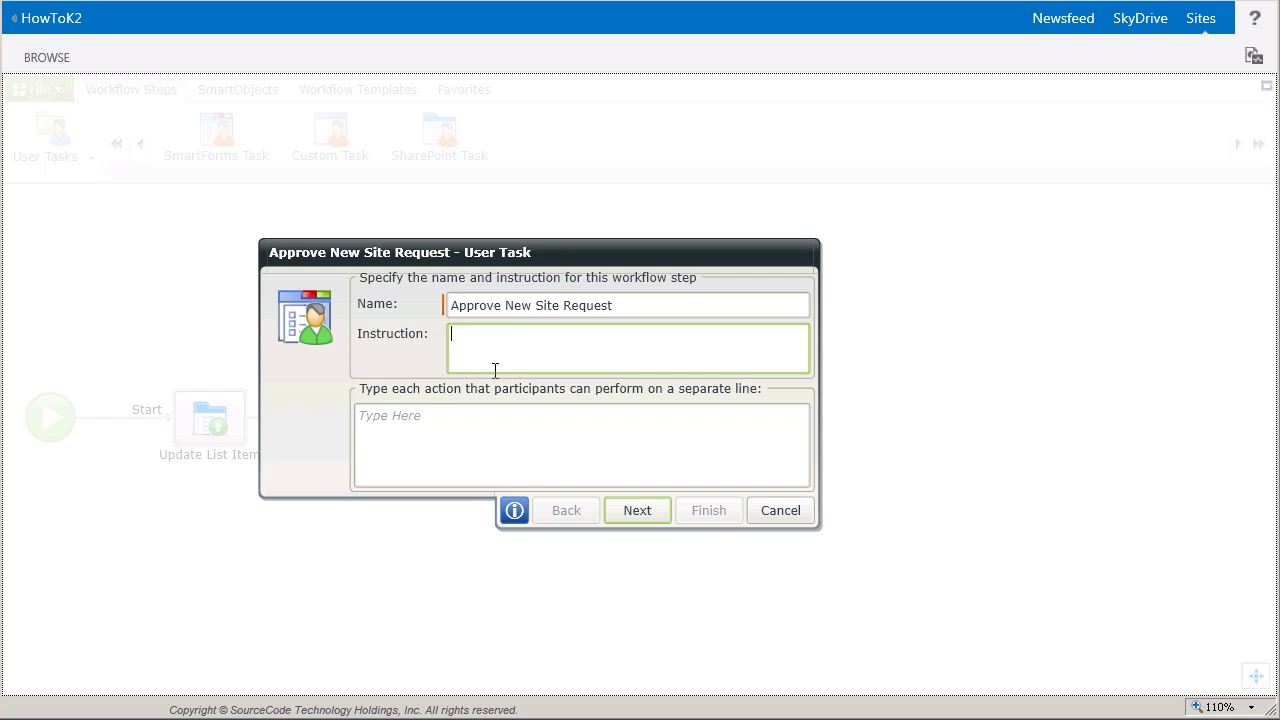
pyautogui.write('Please review and approve or reject the new Site Request')
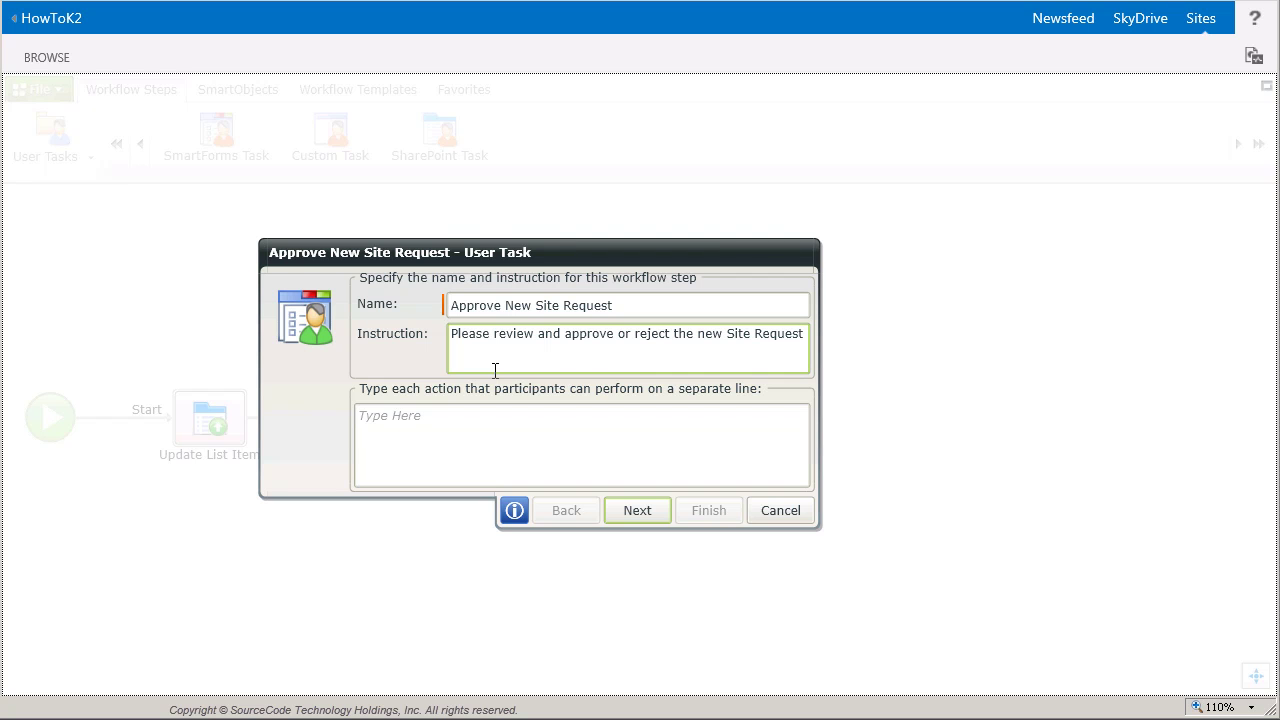
pyautogui.click(454, 440)
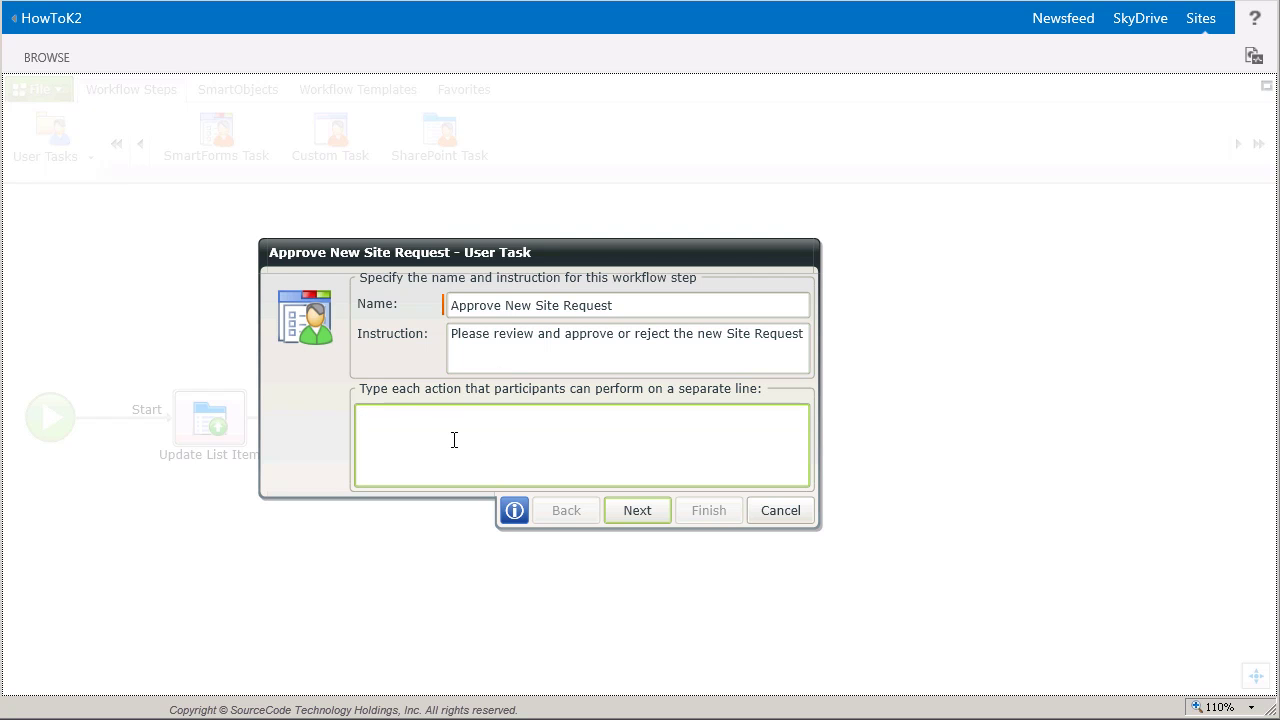
pyautogui.write('Approve')
pyautogui.press('Return')
pyautogui.write('Reject')
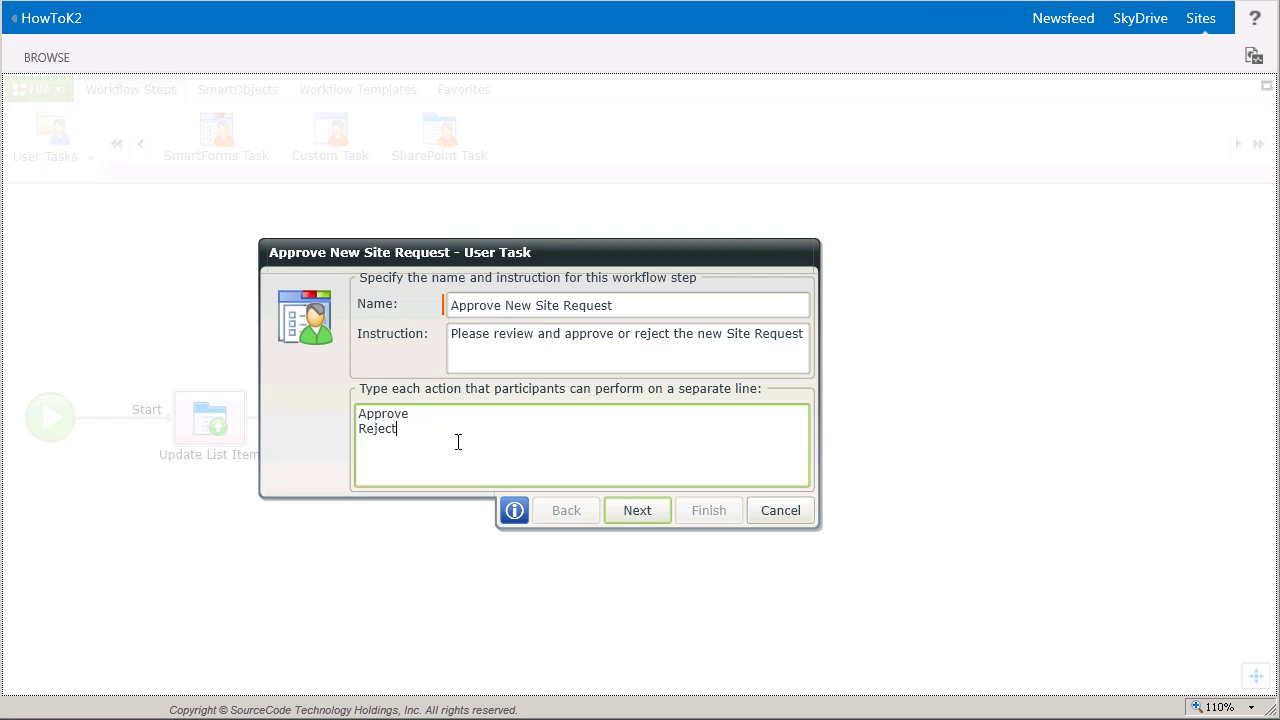
# - Accept the Edit SharePoint Site Requests form for the task, opening the work item when the Form is Initializing
pyautogui.click(655, 519)
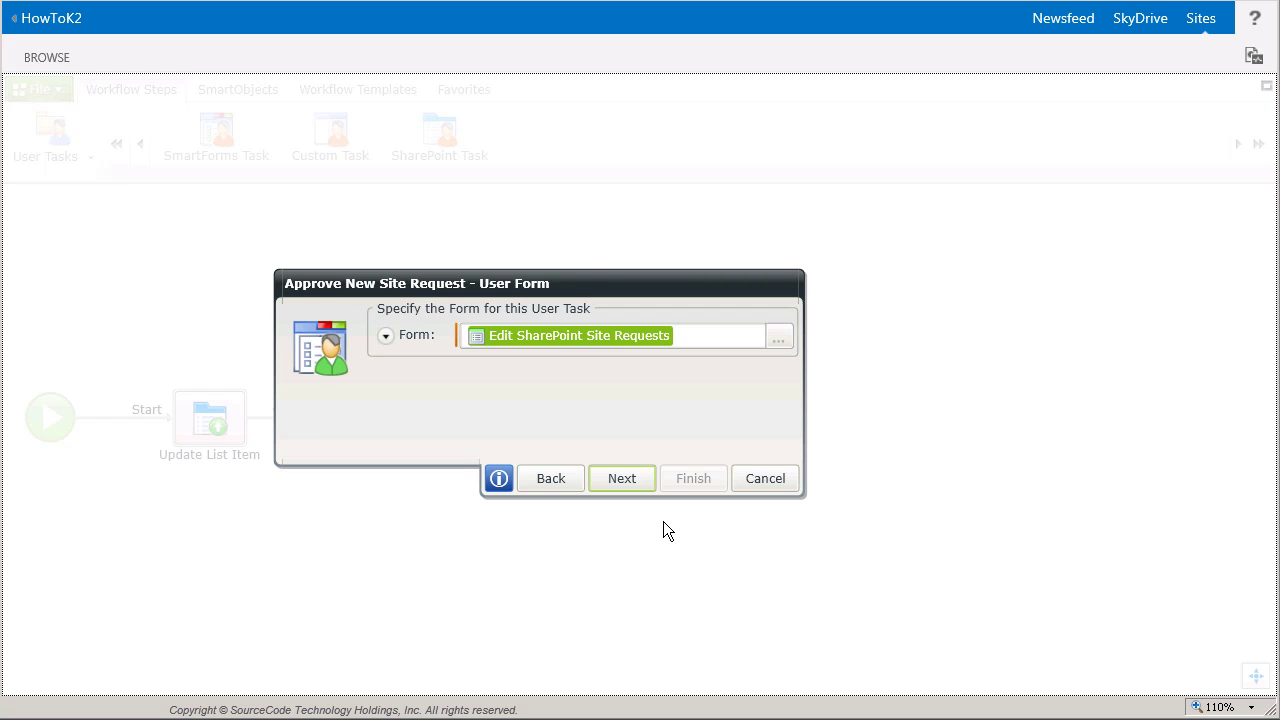
pyautogui.click(637, 488)
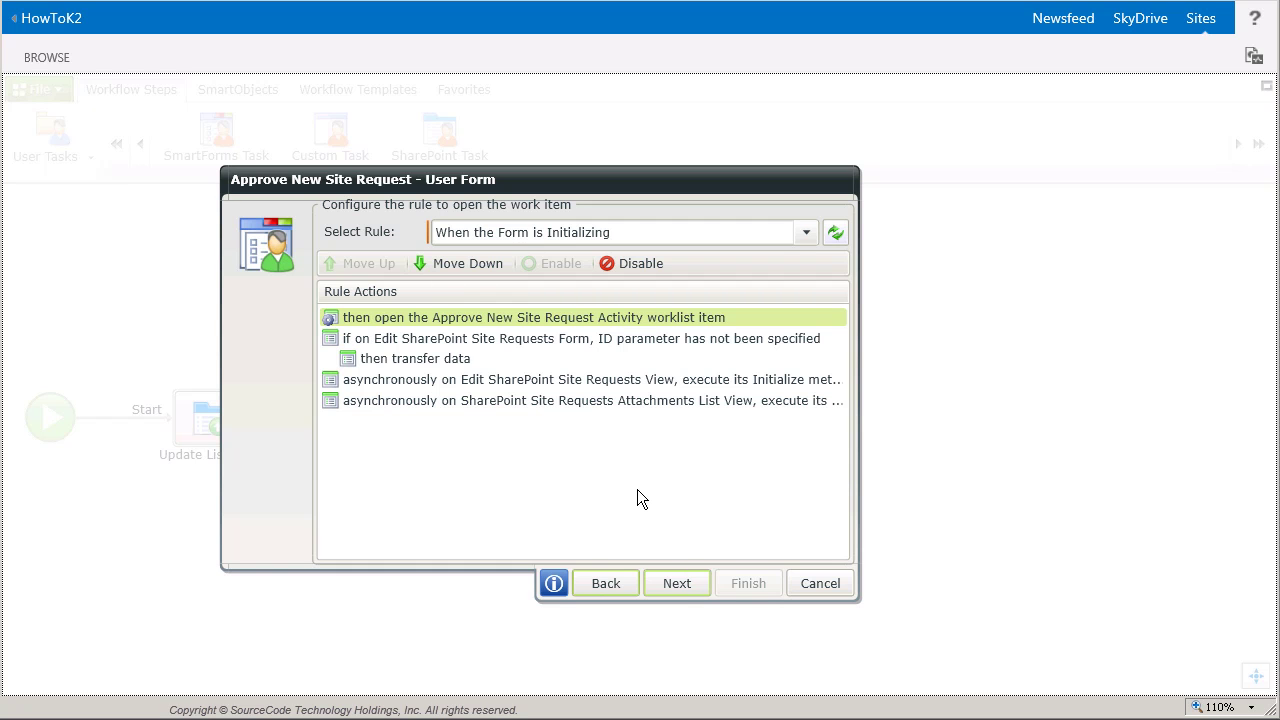
pyautogui.click(700, 595)
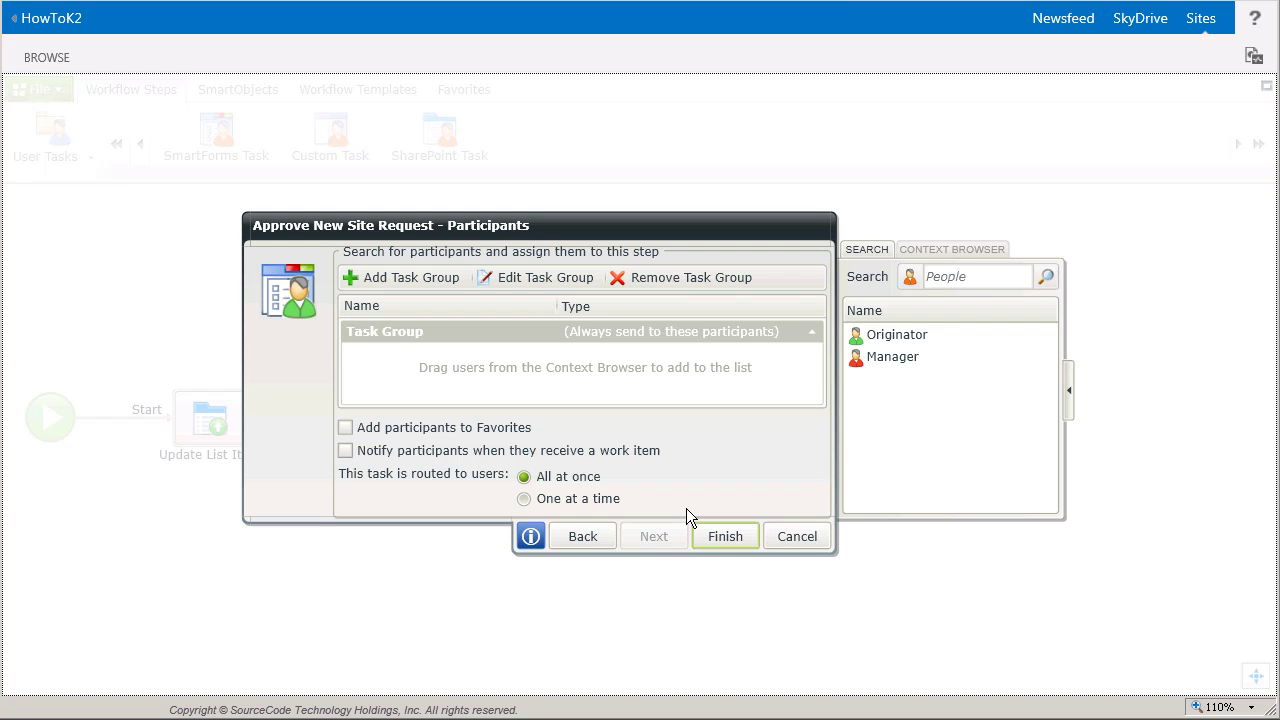
# - Find the approver by first name, assign them to the Task Group, and notify participants when they receive a work item
pyautogui.click(973, 283)
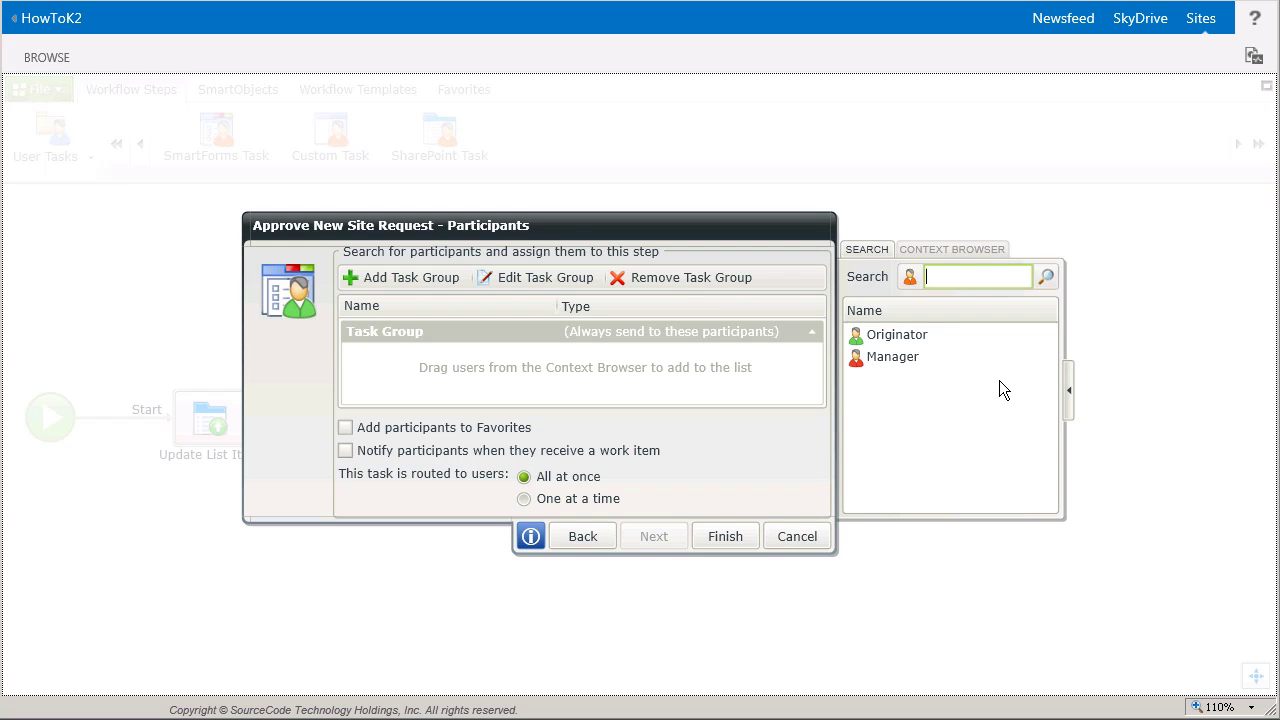
pyautogui.write('Bob')
pyautogui.click(1054, 285)
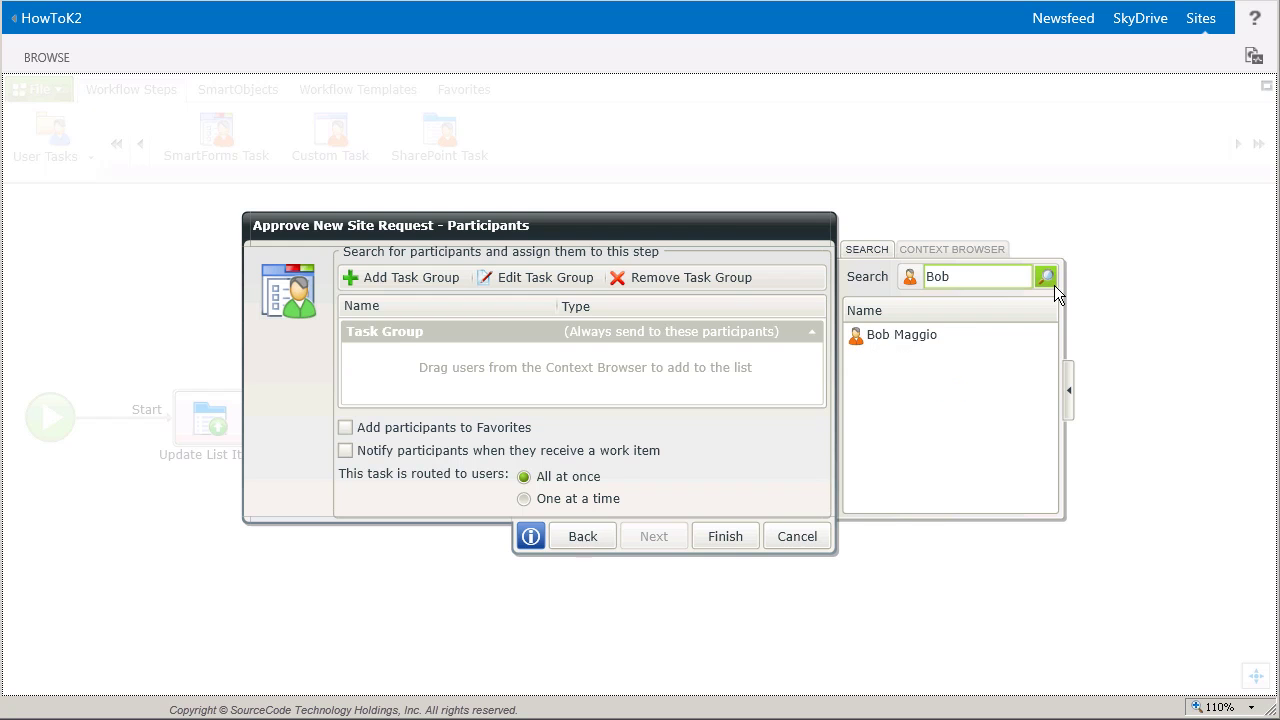
pyautogui.click(924, 339)
pyautogui.click(928, 340)
pyautogui.moveTo(929, 345); pyautogui.dragTo(637, 378)
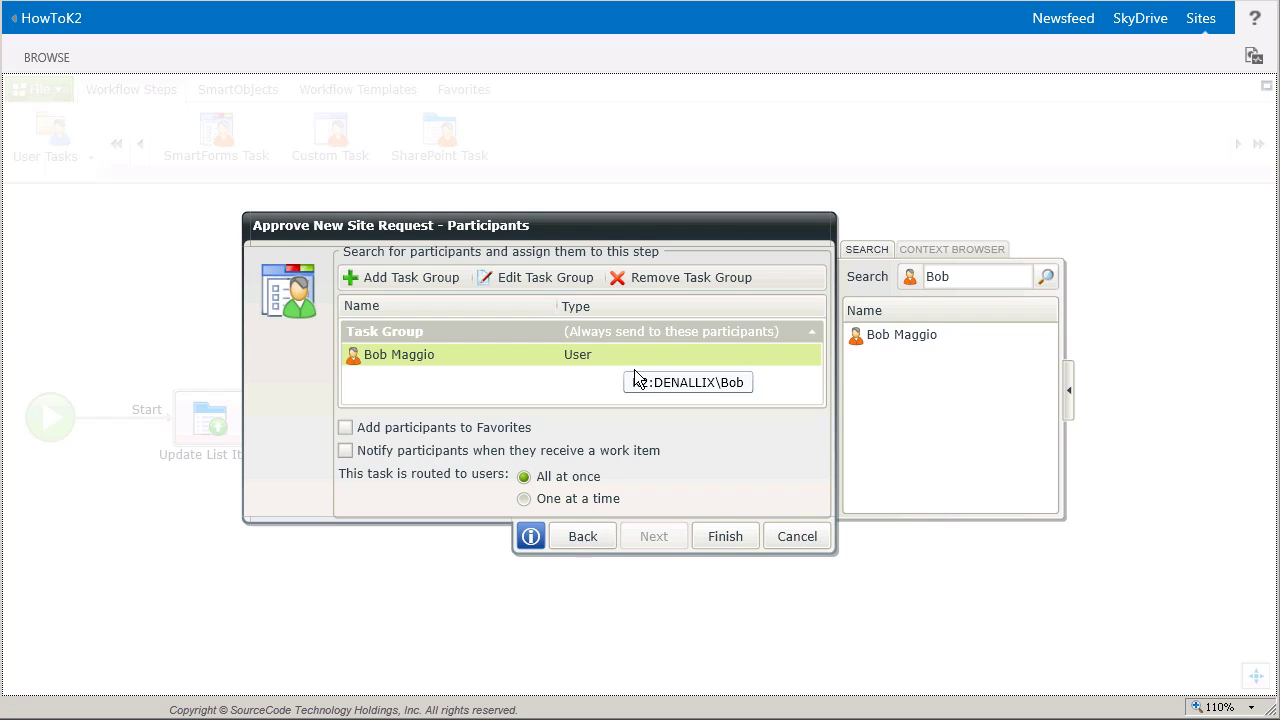
pyautogui.click(345, 451)
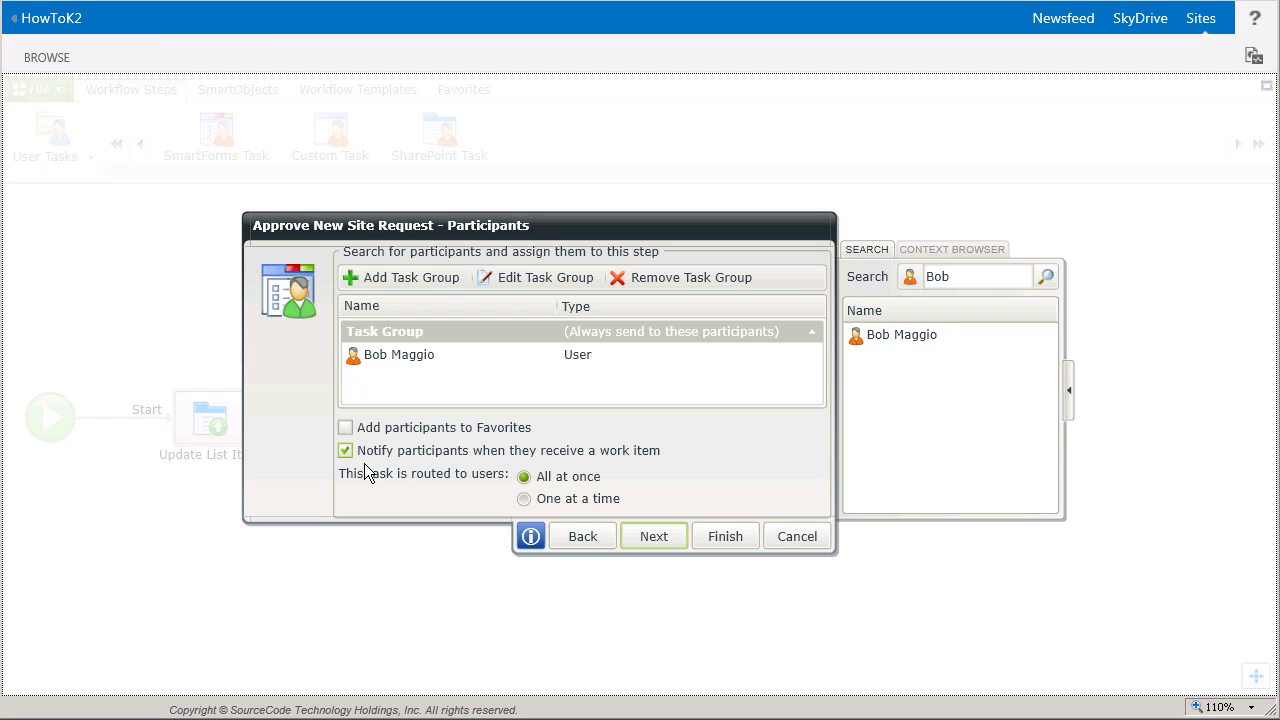
pyautogui.click(665, 546)
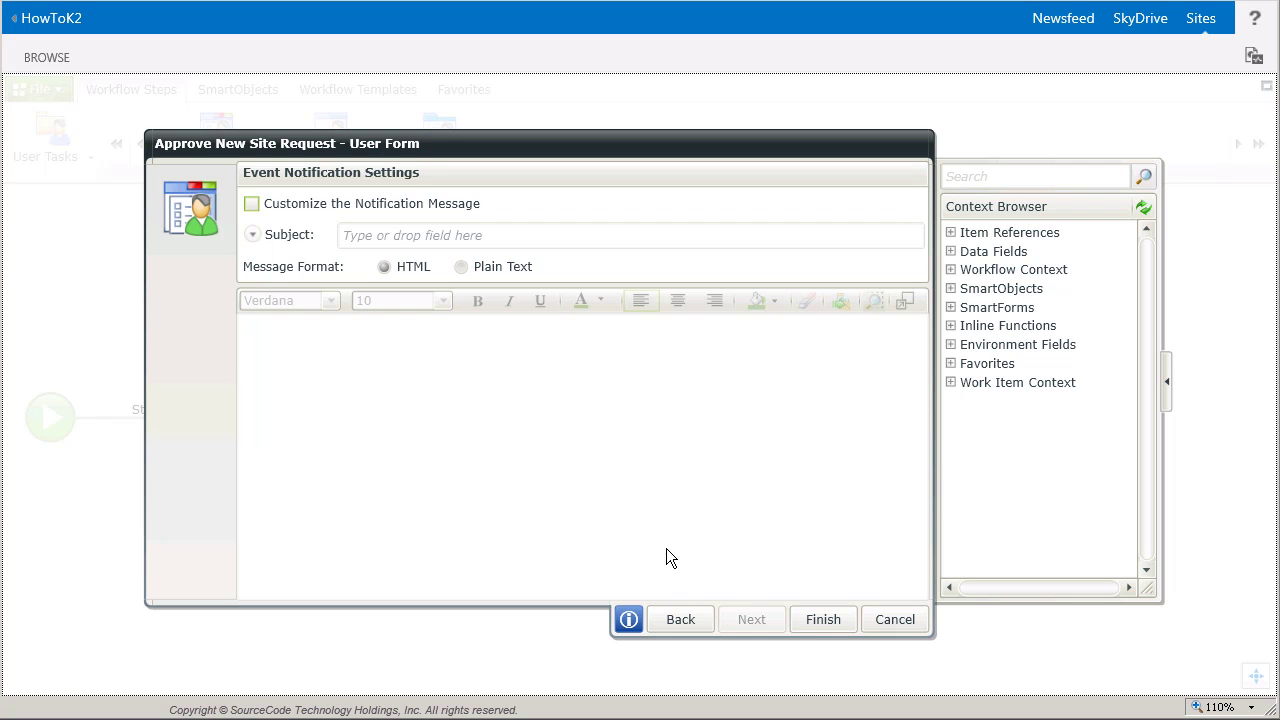
# - Customize the task's notification message and set its subject to "New Site Request:" followed by the list item's Title field
pyautogui.click(267, 214)
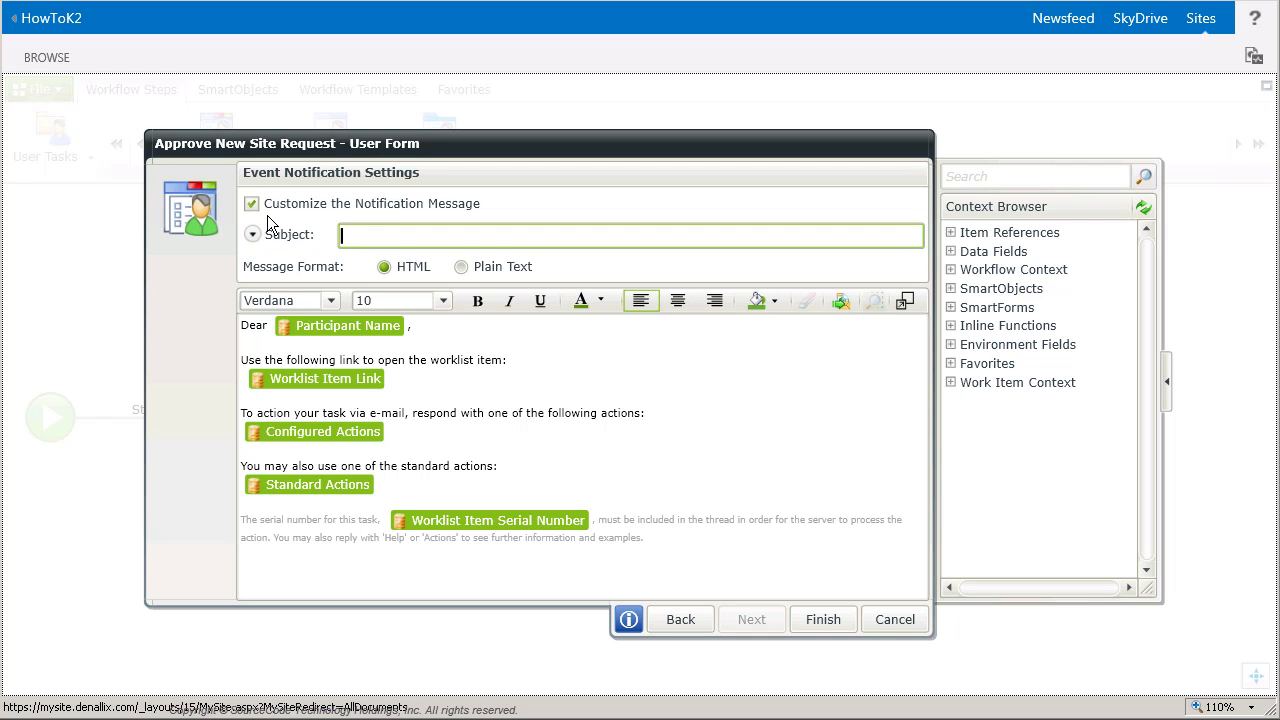
pyautogui.write('New Site R')
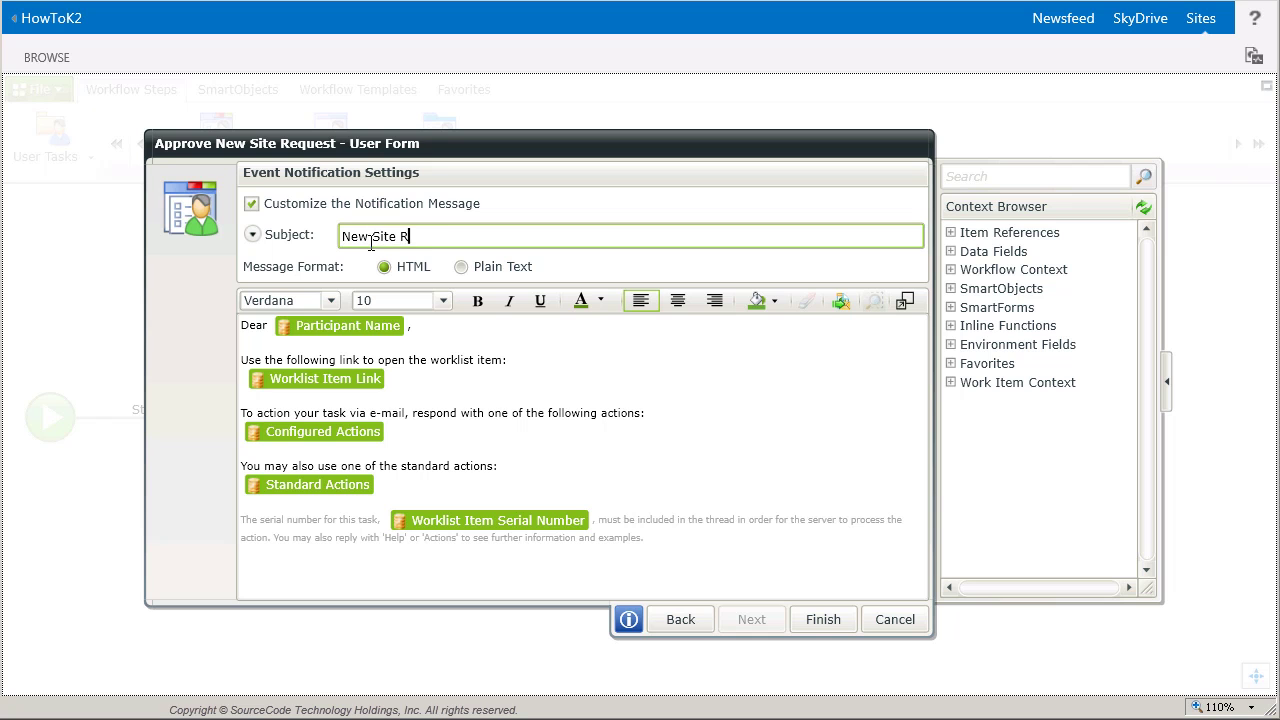
pyautogui.write('equest:')
pyautogui.click(951, 232)
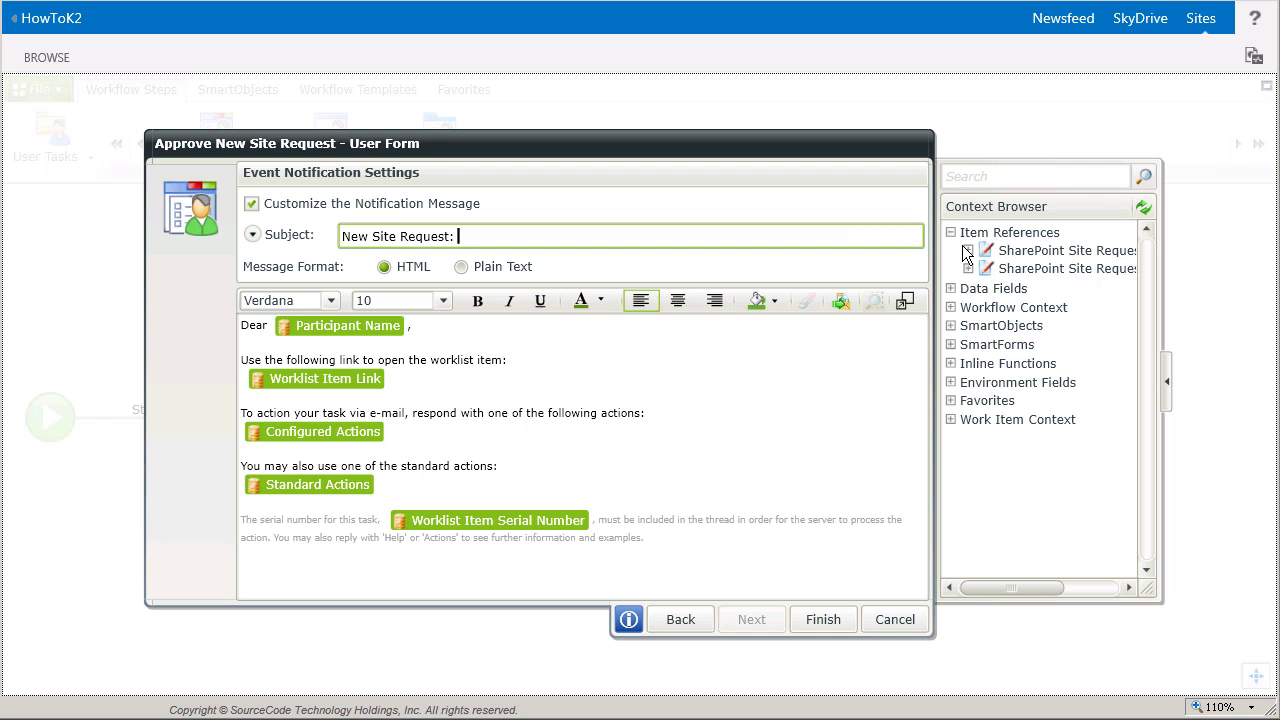
pyautogui.click(968, 252)
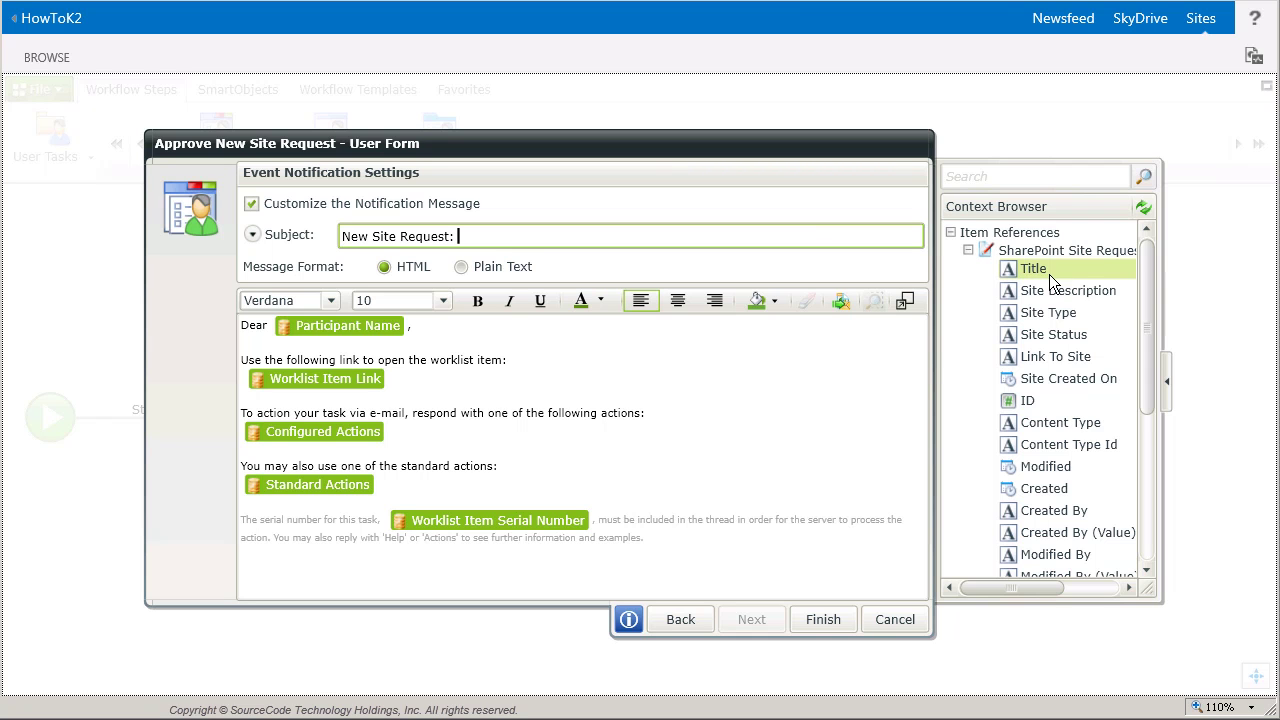
pyautogui.moveTo(1056, 278); pyautogui.dragTo(835, 246)
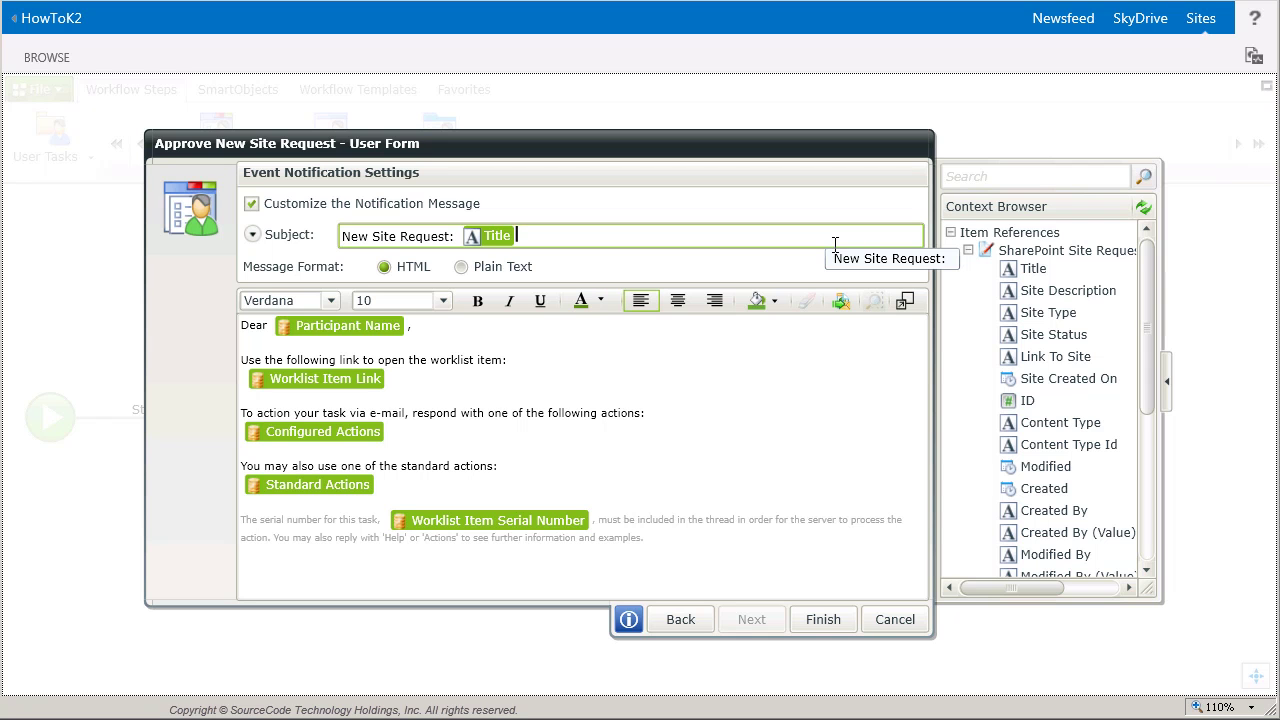
# - Below the message greeting, add the line "requested a new [Site Type] site titled [Title].", inserting the Site Type and Title item fields
pyautogui.click(510, 333)
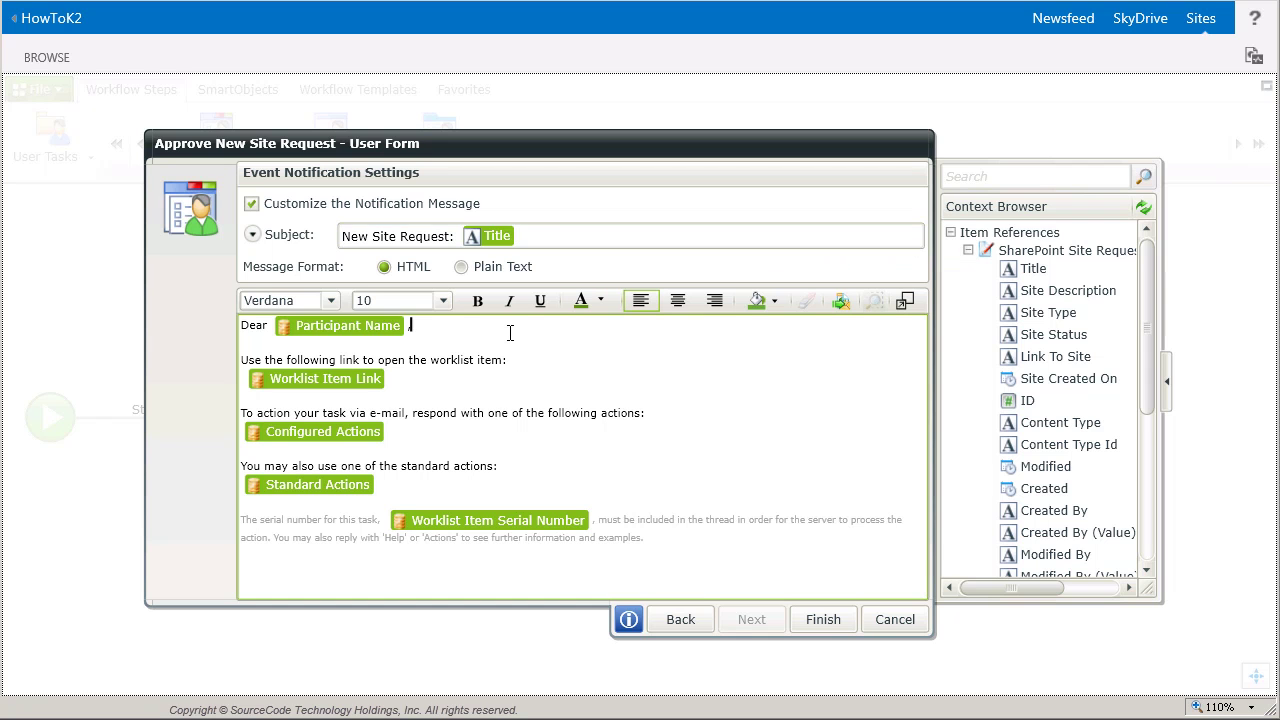
pyautogui.press('Return')
pyautogui.press('Return')
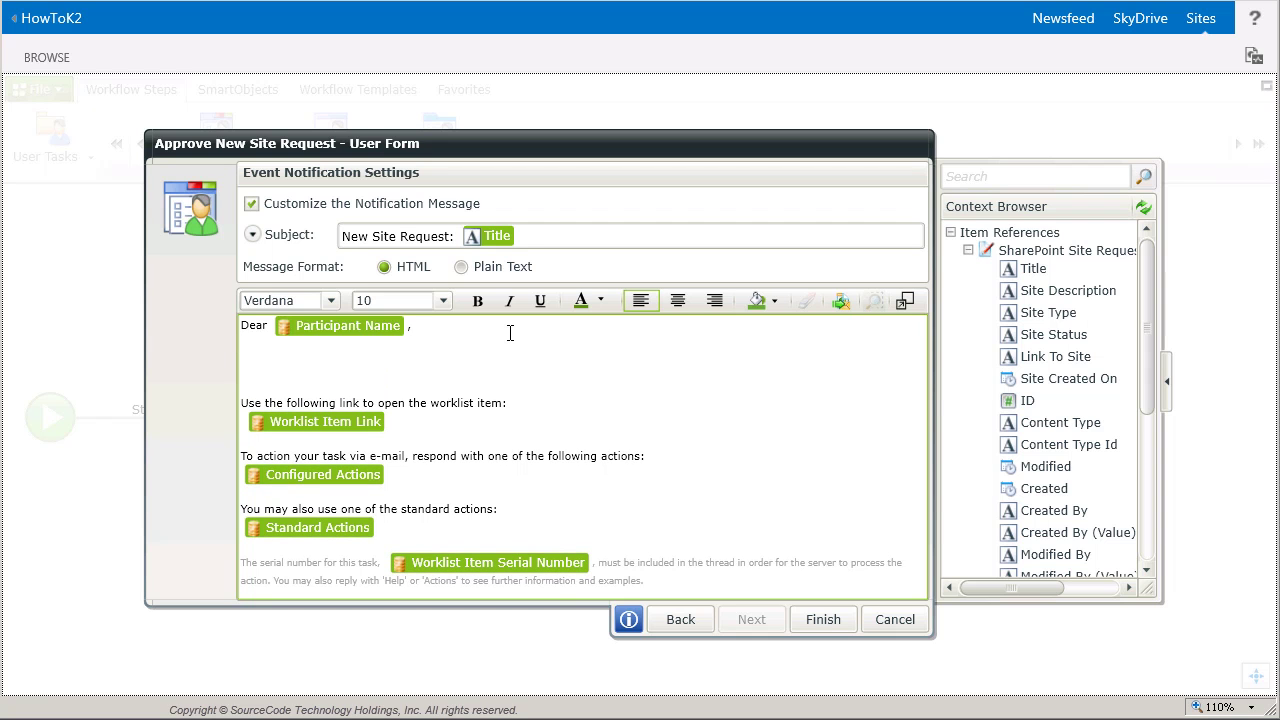
pyautogui.write('requested a new  site titled')
pyautogui.moveTo(1039, 323); pyautogui.dragTo(349, 371)
pyautogui.click(593, 375)
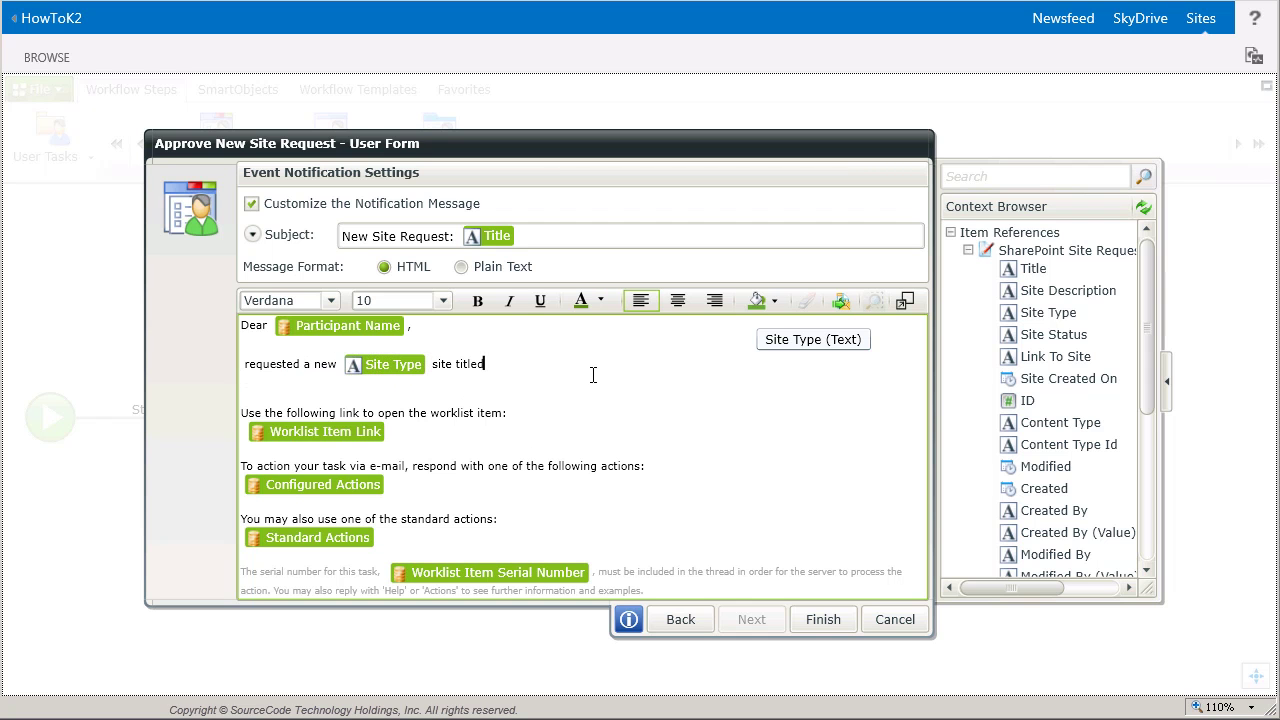
pyautogui.moveTo(1038, 278); pyautogui.dragTo(545, 370)
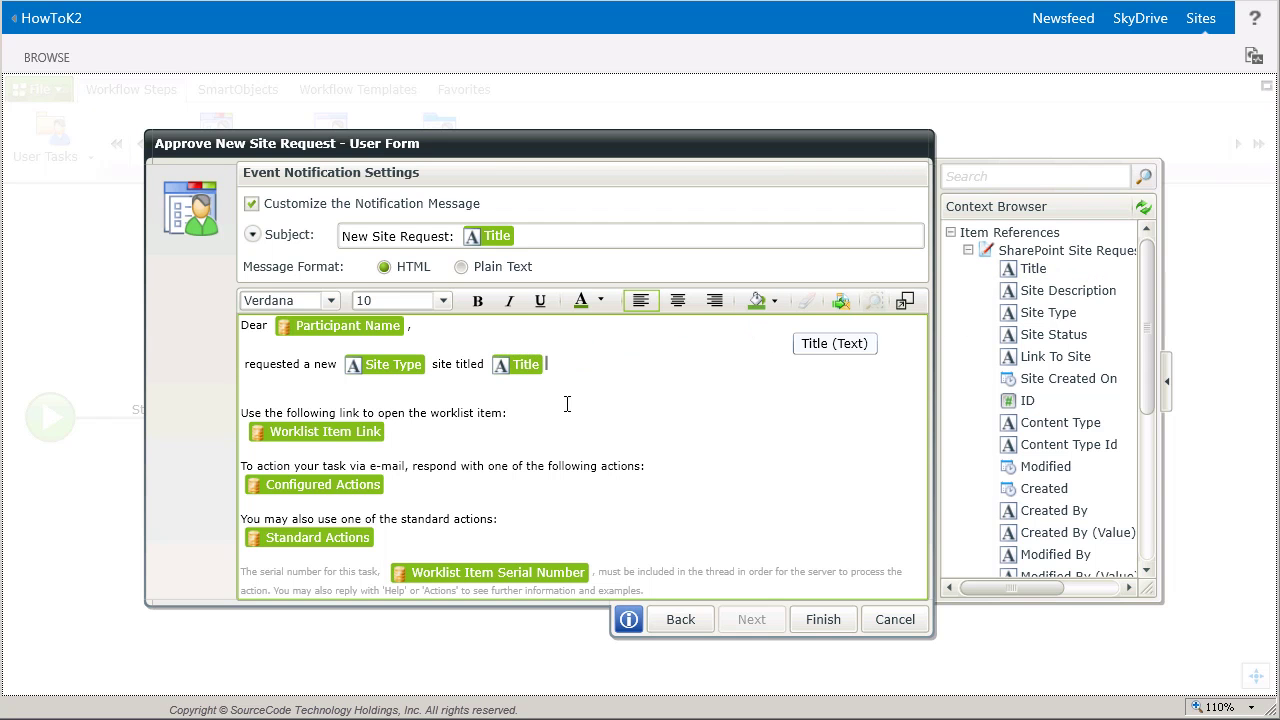
pyautogui.write('.')
# - Insert the Originator Full Name workflow field before "requested a new" in the notification message and finish the task configuration
pyautogui.click(968, 251)
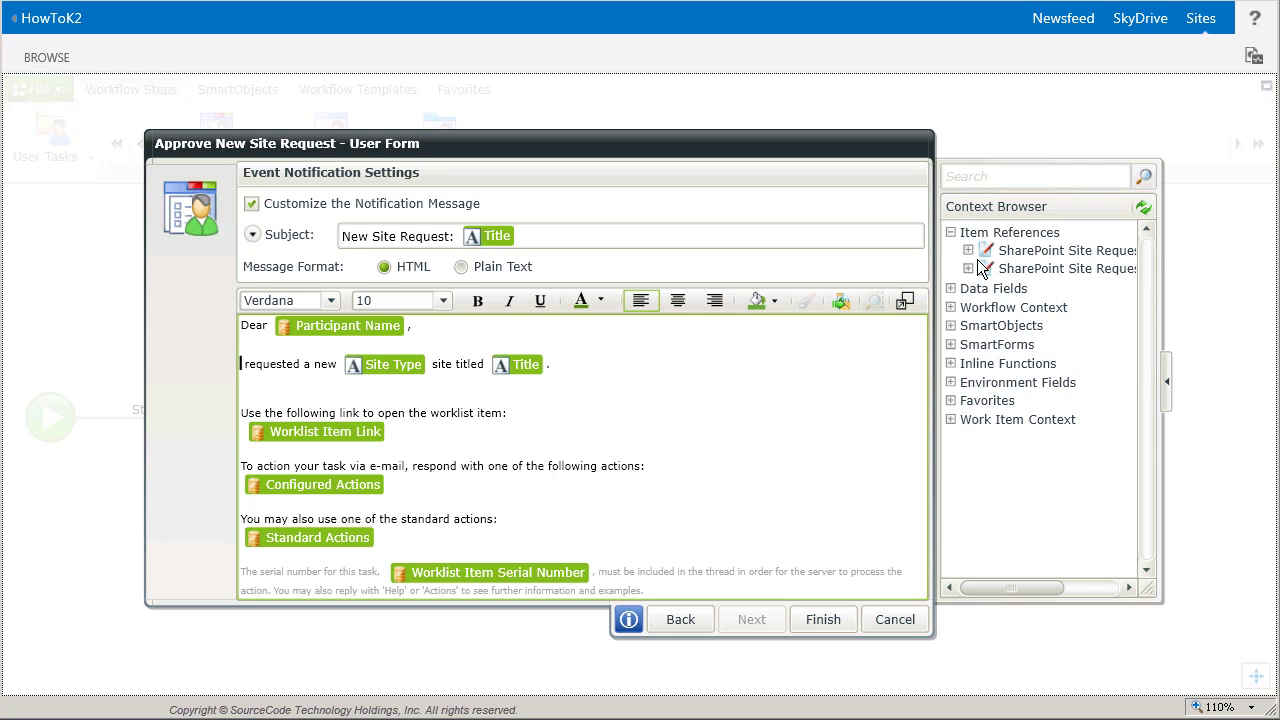
pyautogui.click(960, 315)
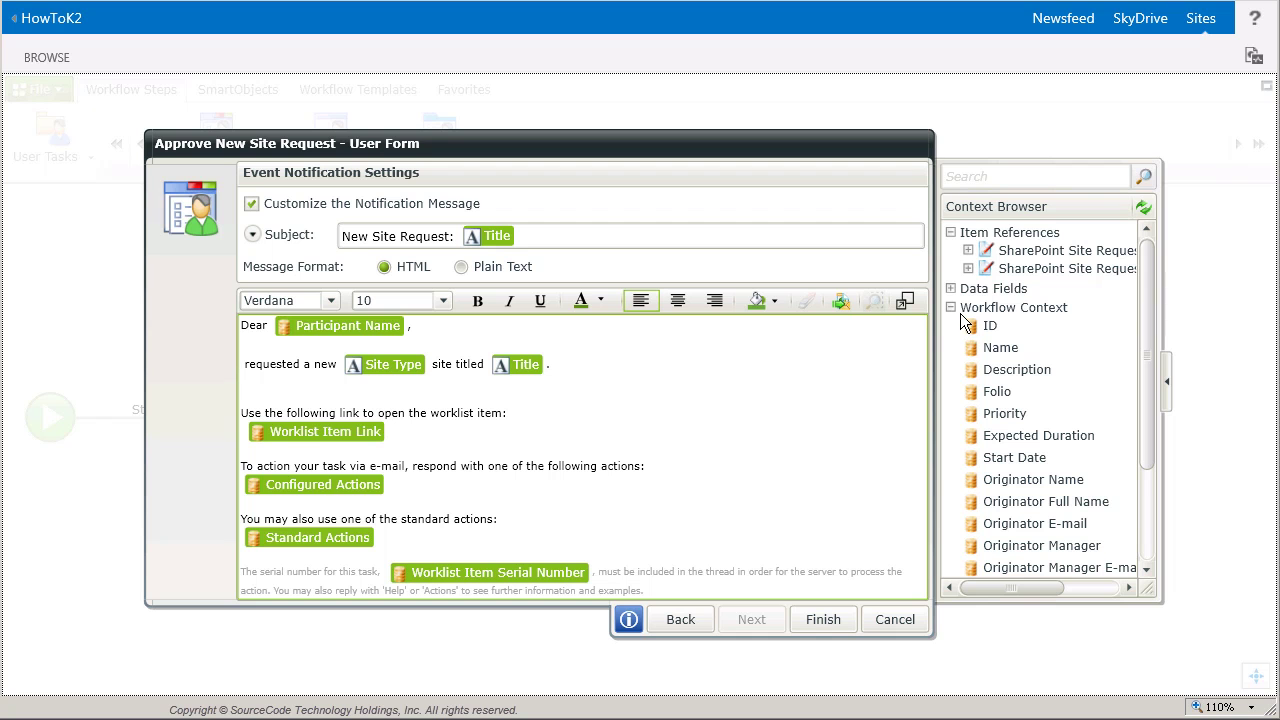
pyautogui.click(1000, 434)
pyautogui.moveTo(1045, 501); pyautogui.dragTo(252, 376)
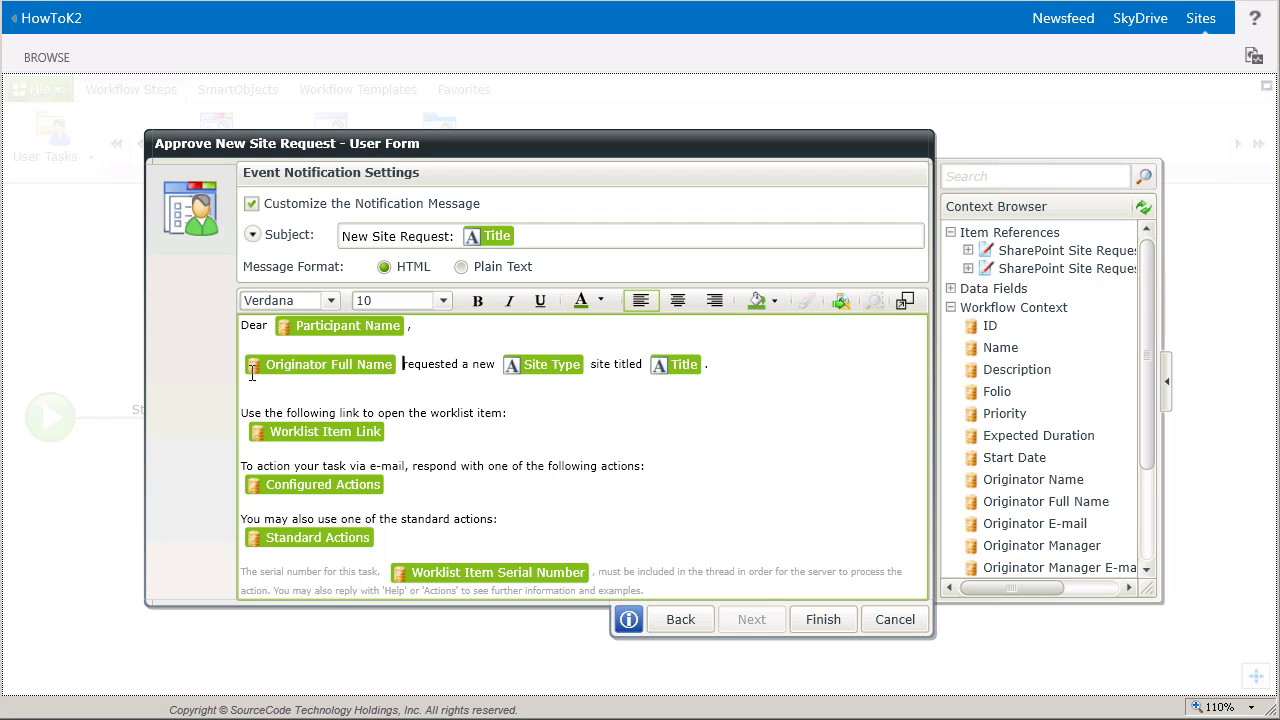
pyautogui.click(838, 628)
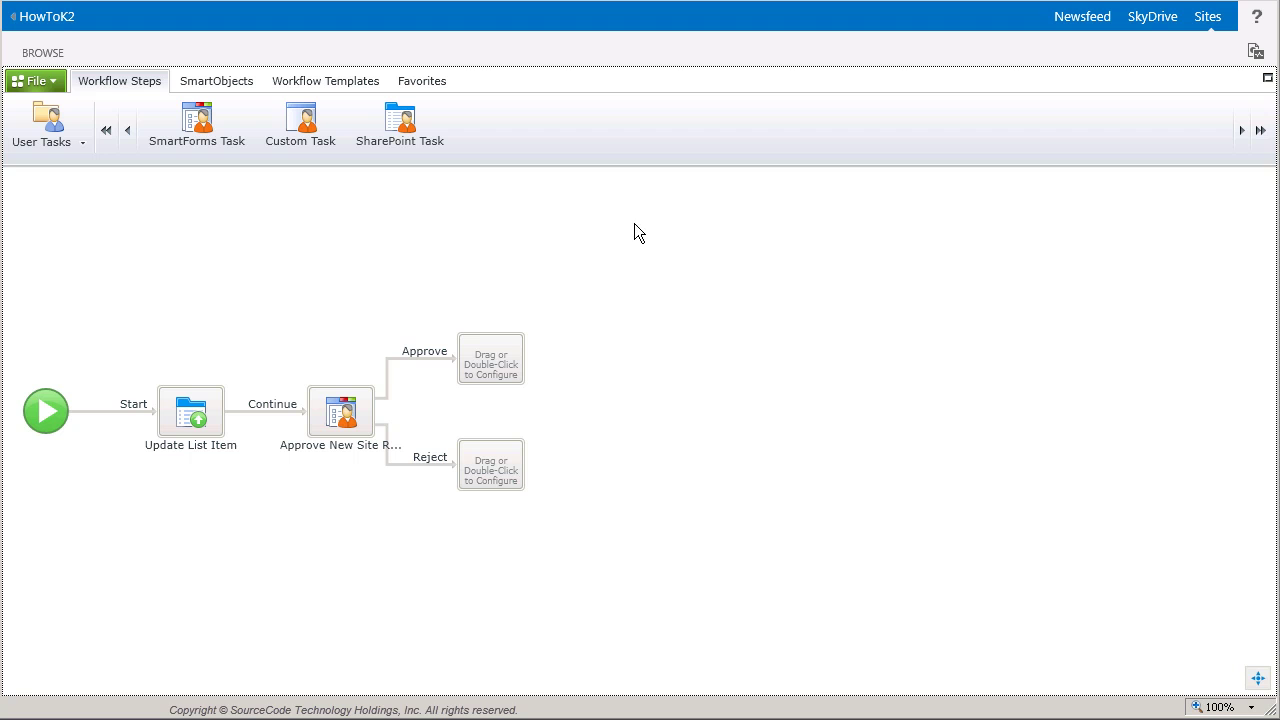
# - Place a Send E-mail step on the empty step after Reject and address it to the Originator E-mail workflow field
pyautogui.click(82, 141)
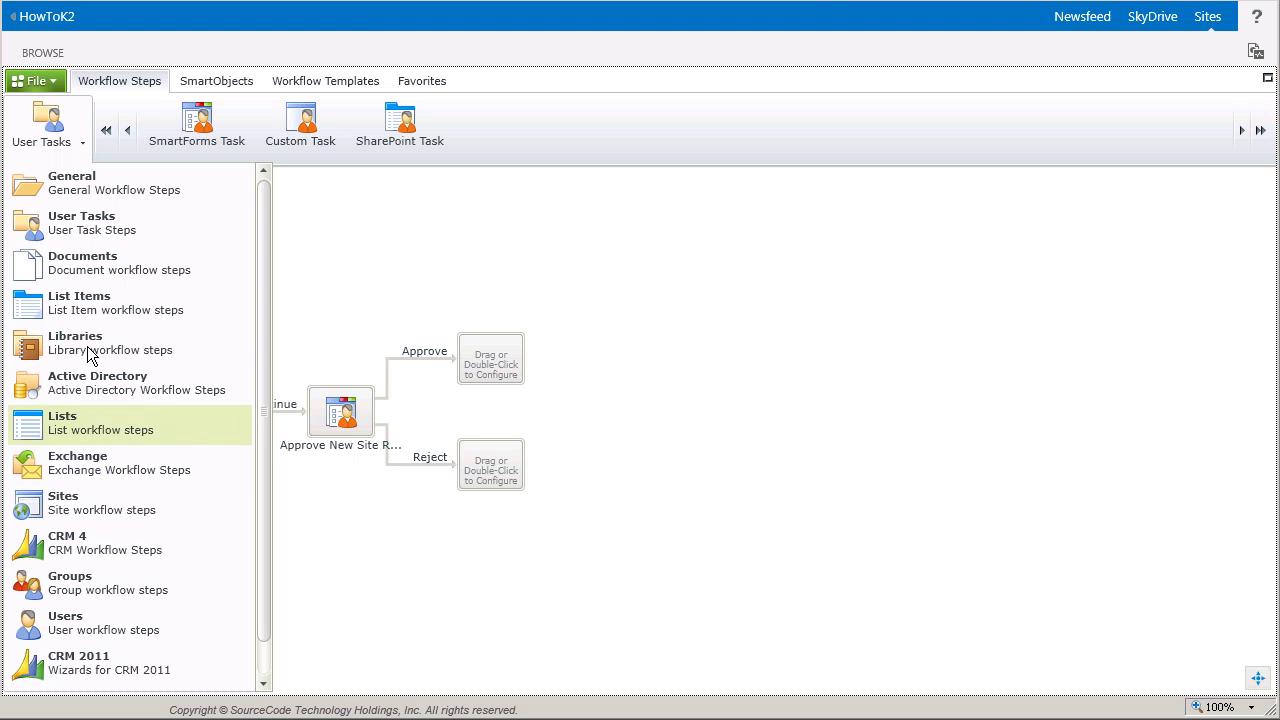
pyautogui.click(133, 203)
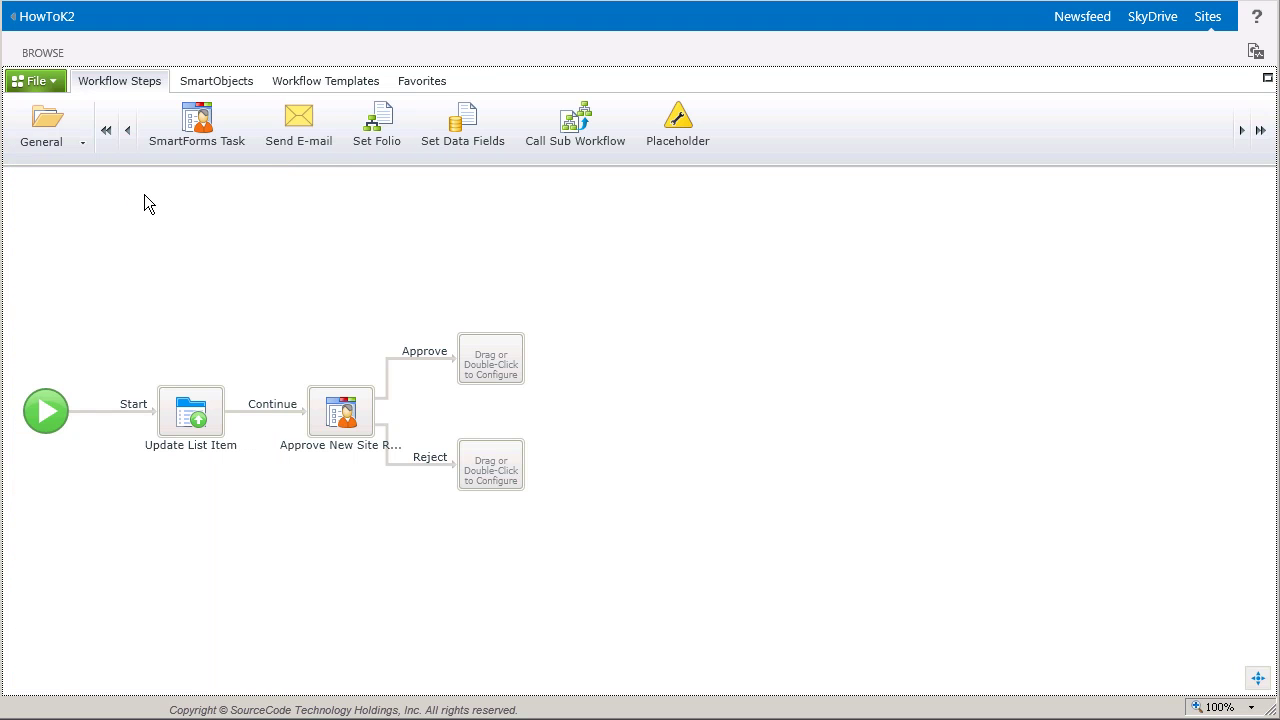
pyautogui.moveTo(322, 177); pyautogui.dragTo(502, 478)
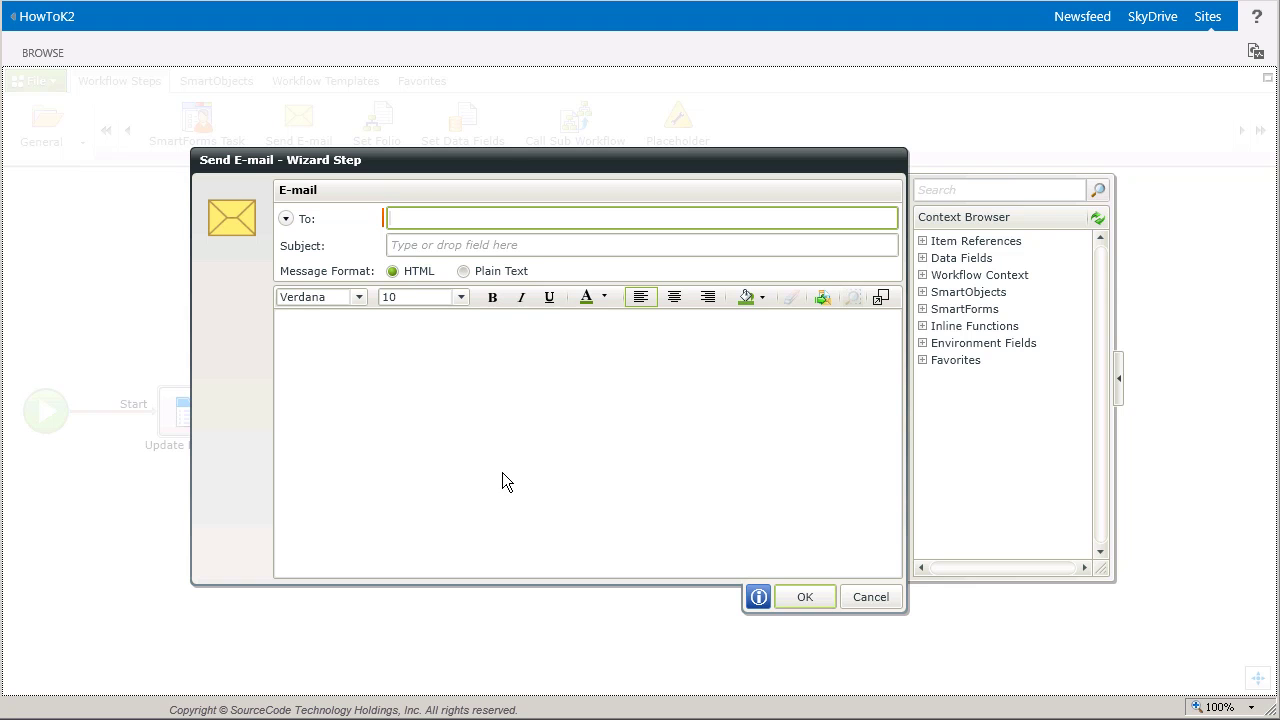
pyautogui.click(940, 276)
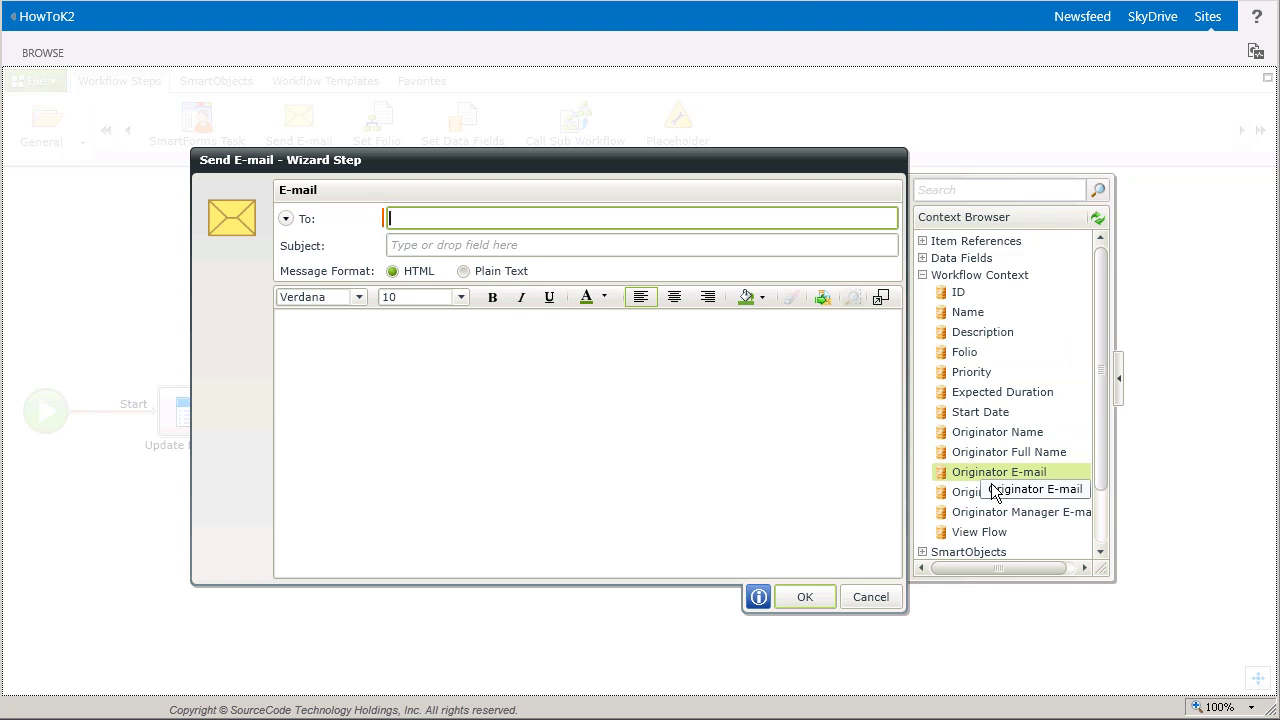
pyautogui.moveTo(994, 482); pyautogui.dragTo(483, 228)
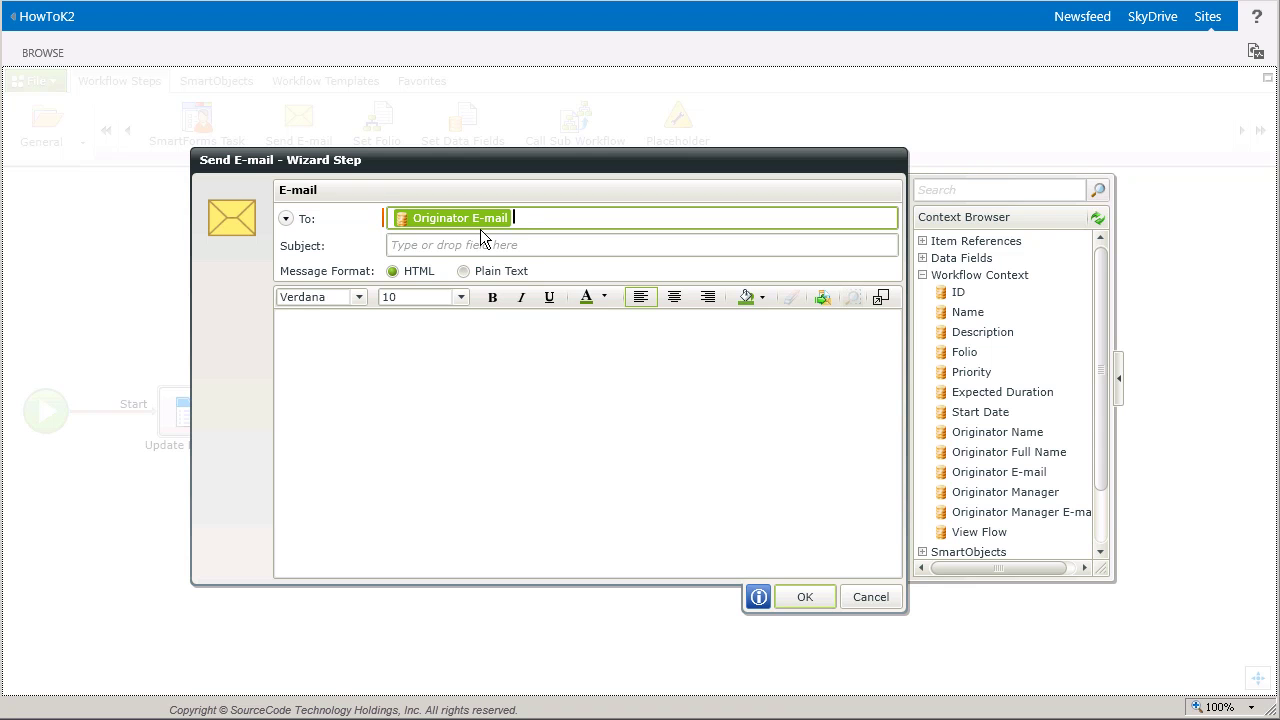
# - Set the e-mail subject to "Your new SharePoint site request ([Title]) was rejected", inserting the item's Title field inside the parentheses
pyautogui.click(475, 246)
pyautogui.write('Your new SharePoint site request () was rejected')
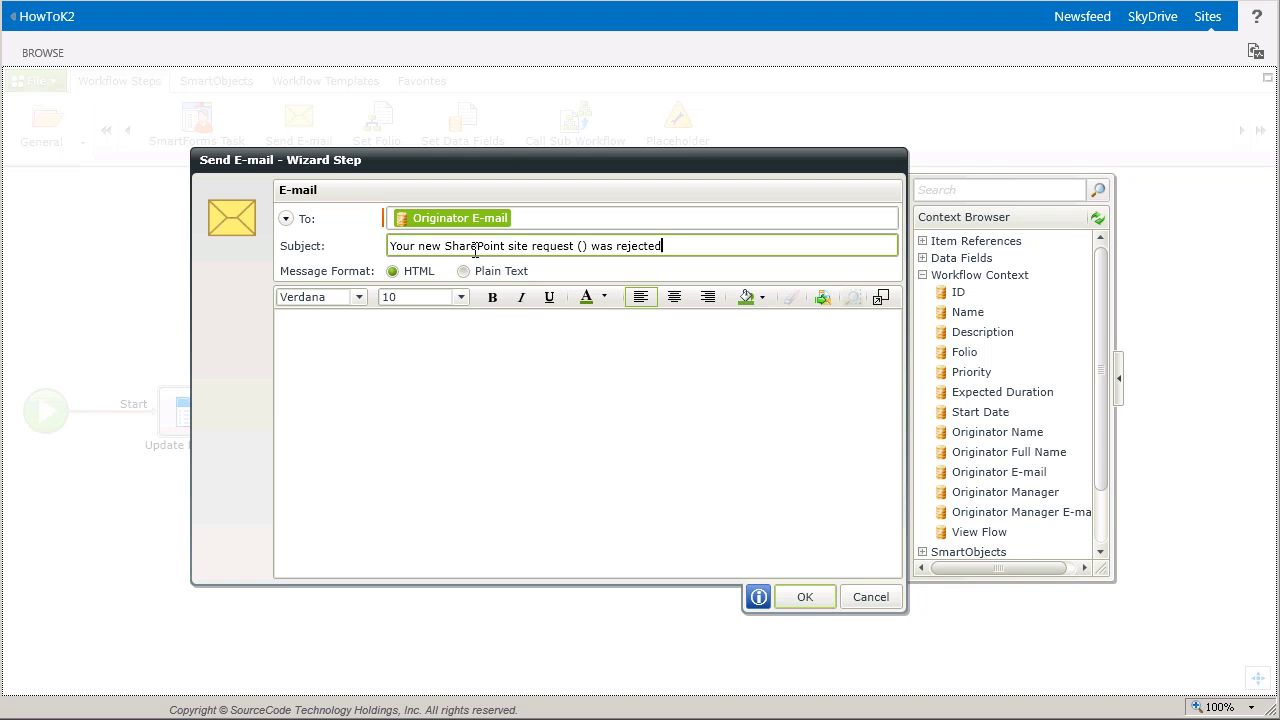
pyautogui.click(922, 242)
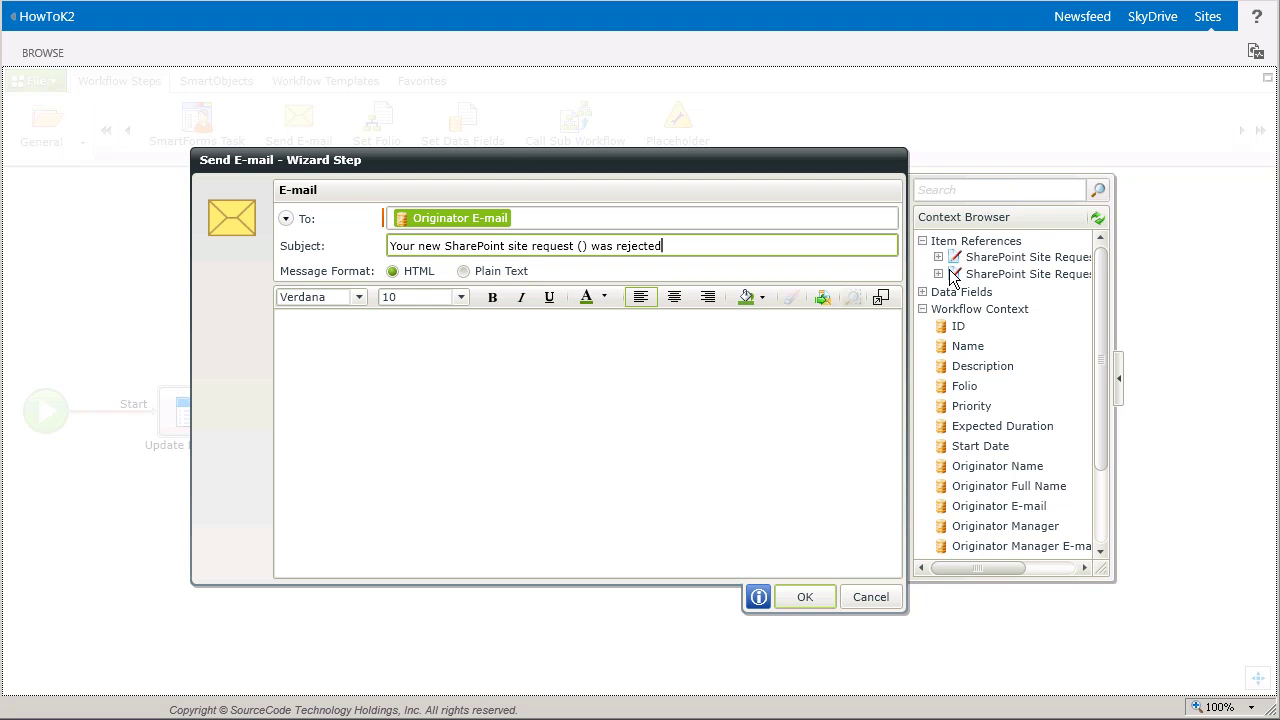
pyautogui.click(938, 257)
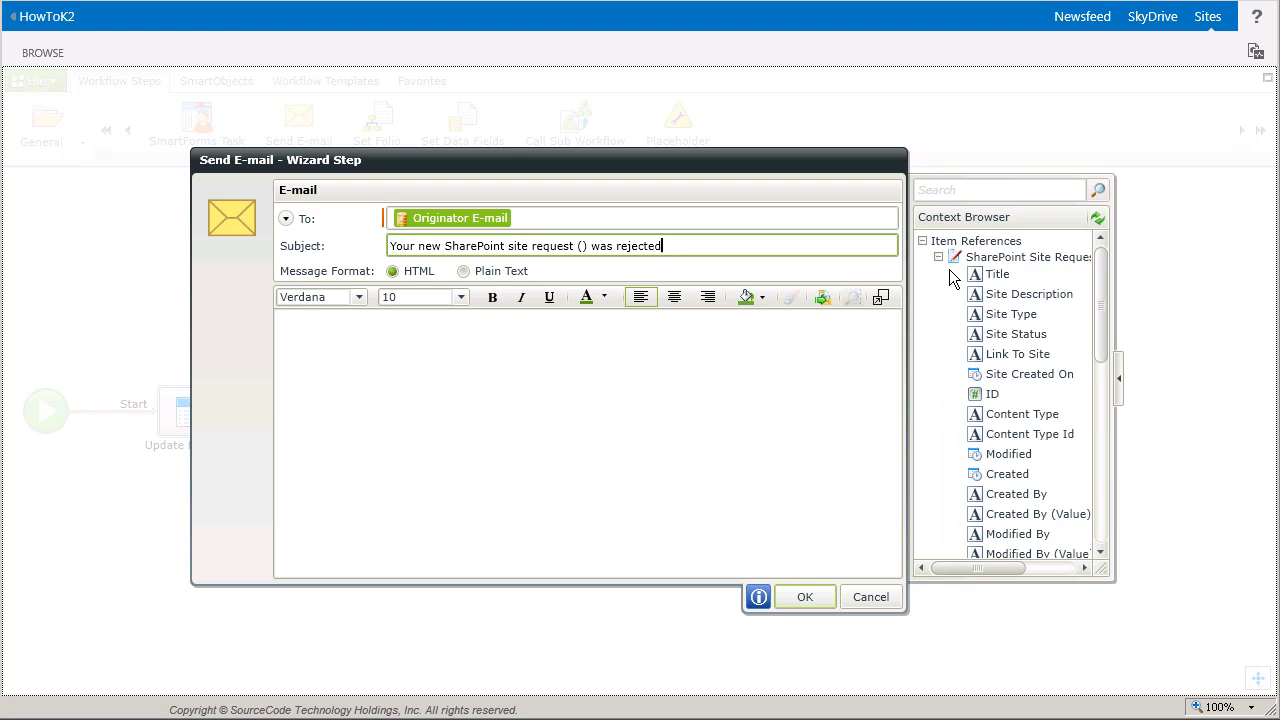
pyautogui.moveTo(1011, 286); pyautogui.dragTo(599, 251)
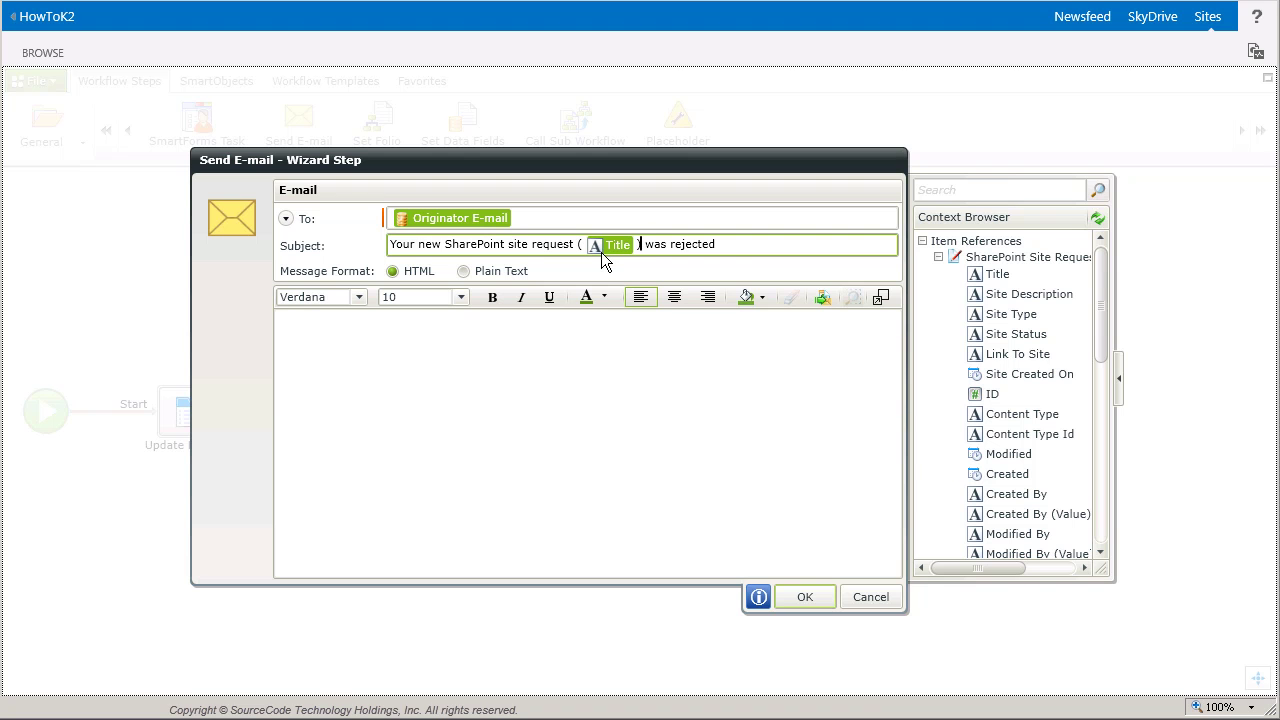
# - Write the e-mail body "Dear [Originator Full Name]" and "Your request for a new [Site Type] titled [Title] submitted on [Created] was rejected.", inserting the bracketed fields
pyautogui.click(357, 351)
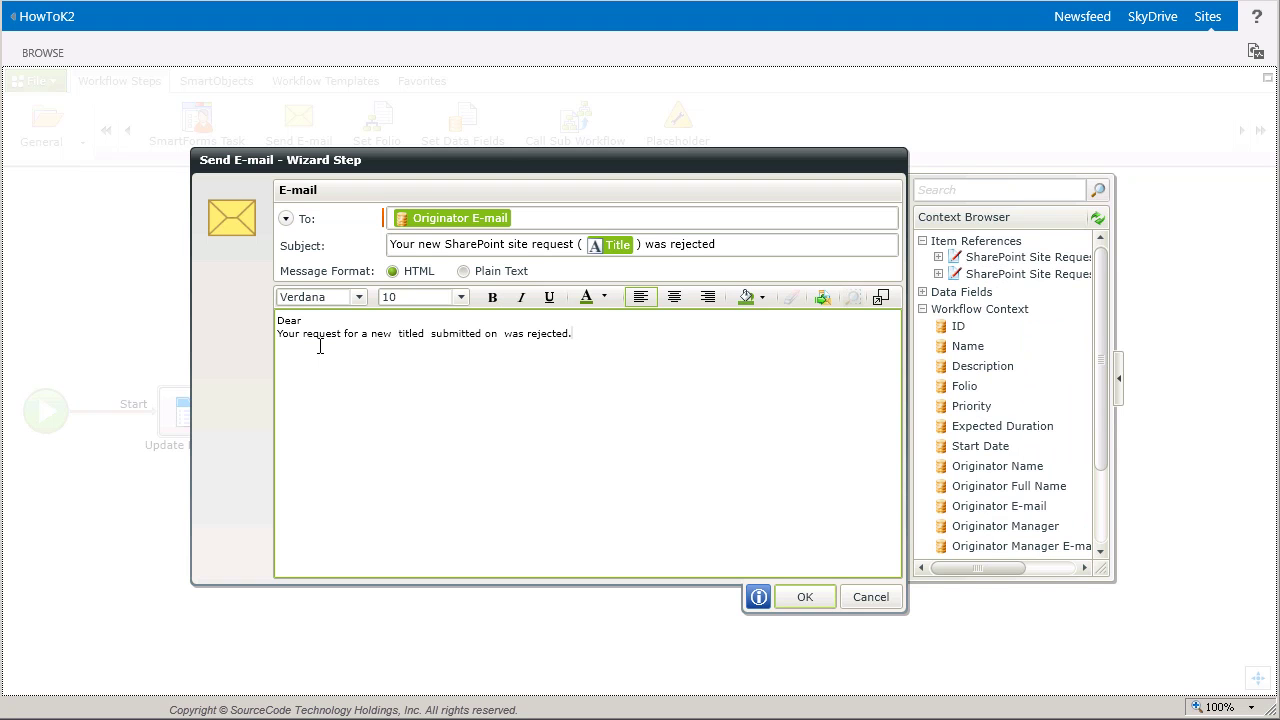
pyautogui.press('Return')
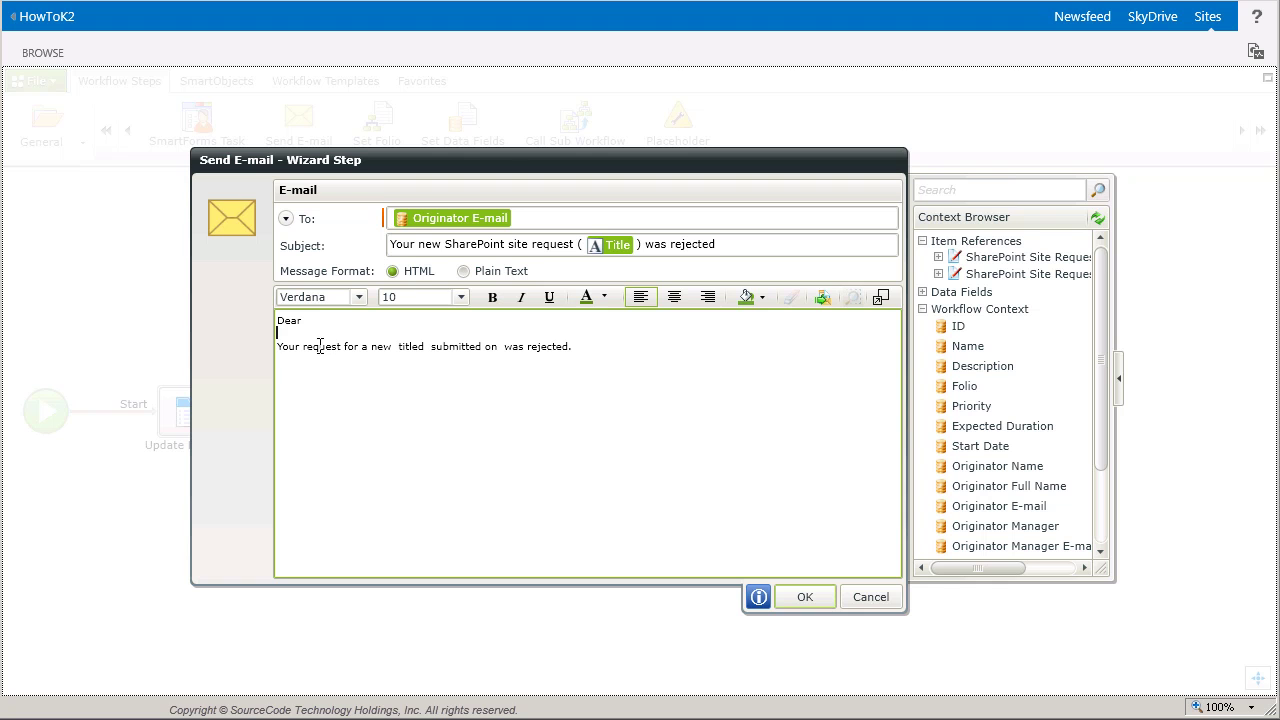
pyautogui.moveTo(990, 487); pyautogui.dragTo(399, 331)
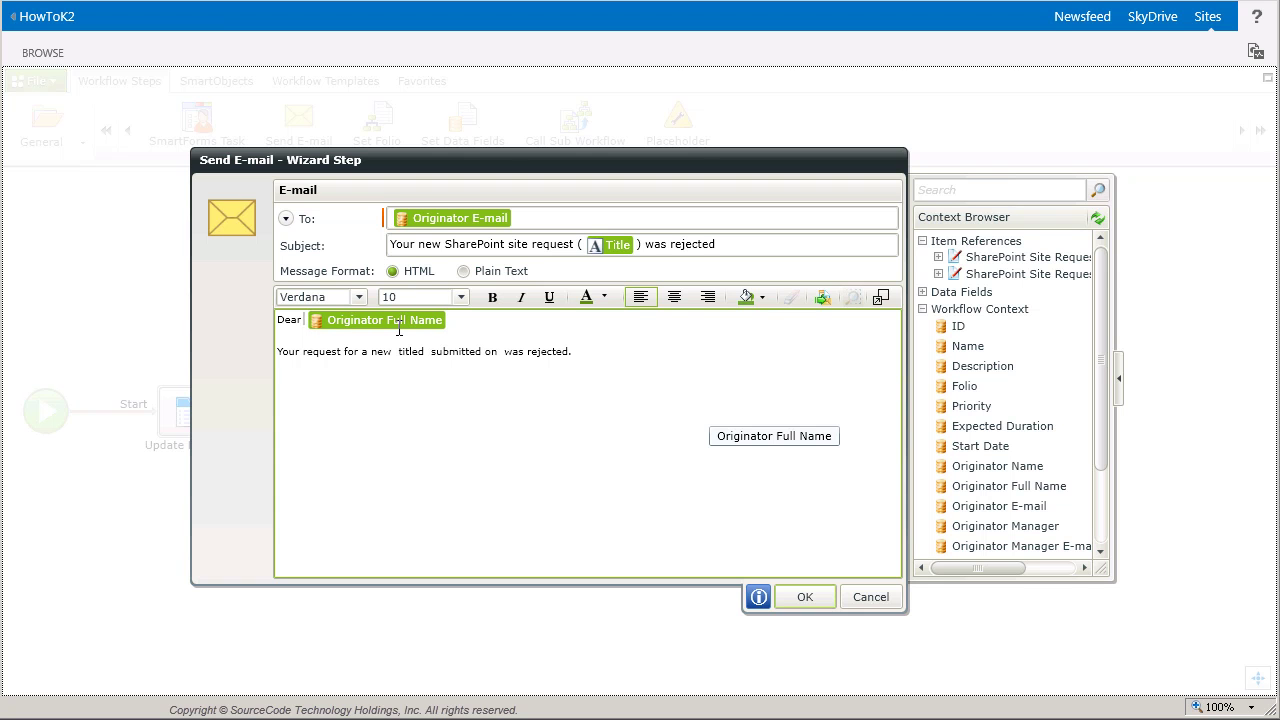
pyautogui.click(939, 259)
pyautogui.moveTo(1026, 324); pyautogui.dragTo(406, 369)
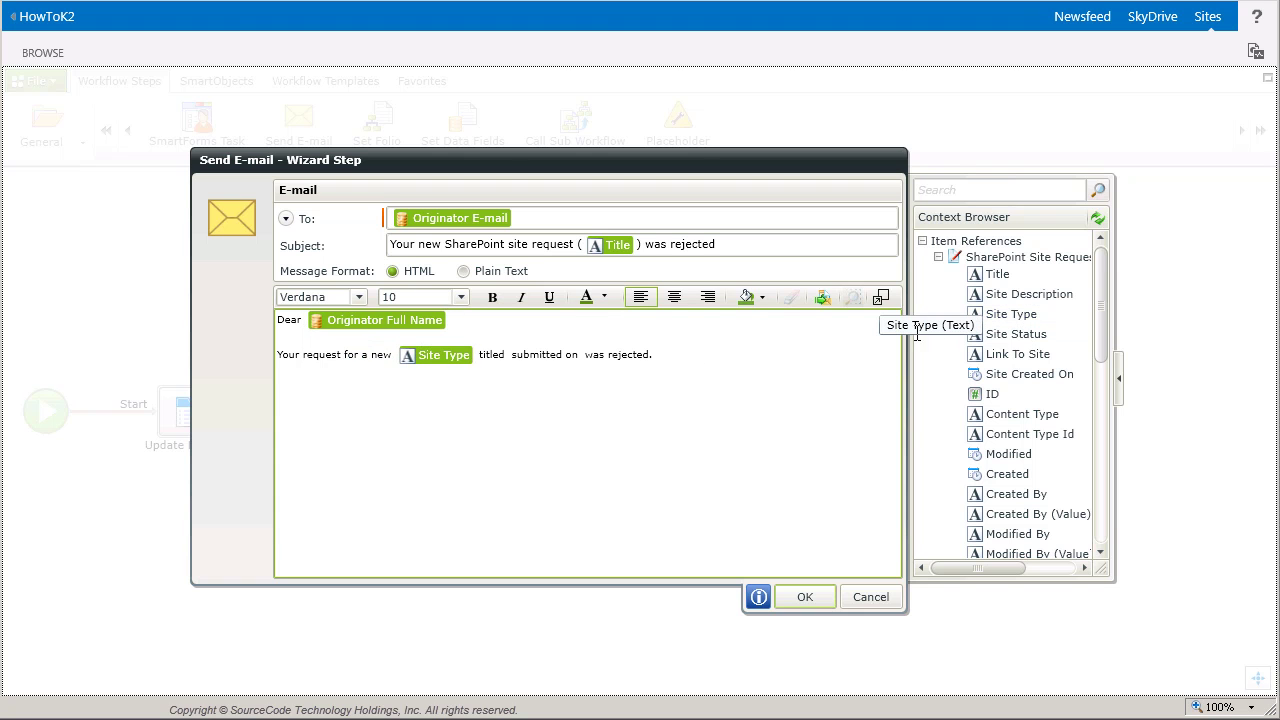
pyautogui.moveTo(1007, 288); pyautogui.dragTo(519, 364)
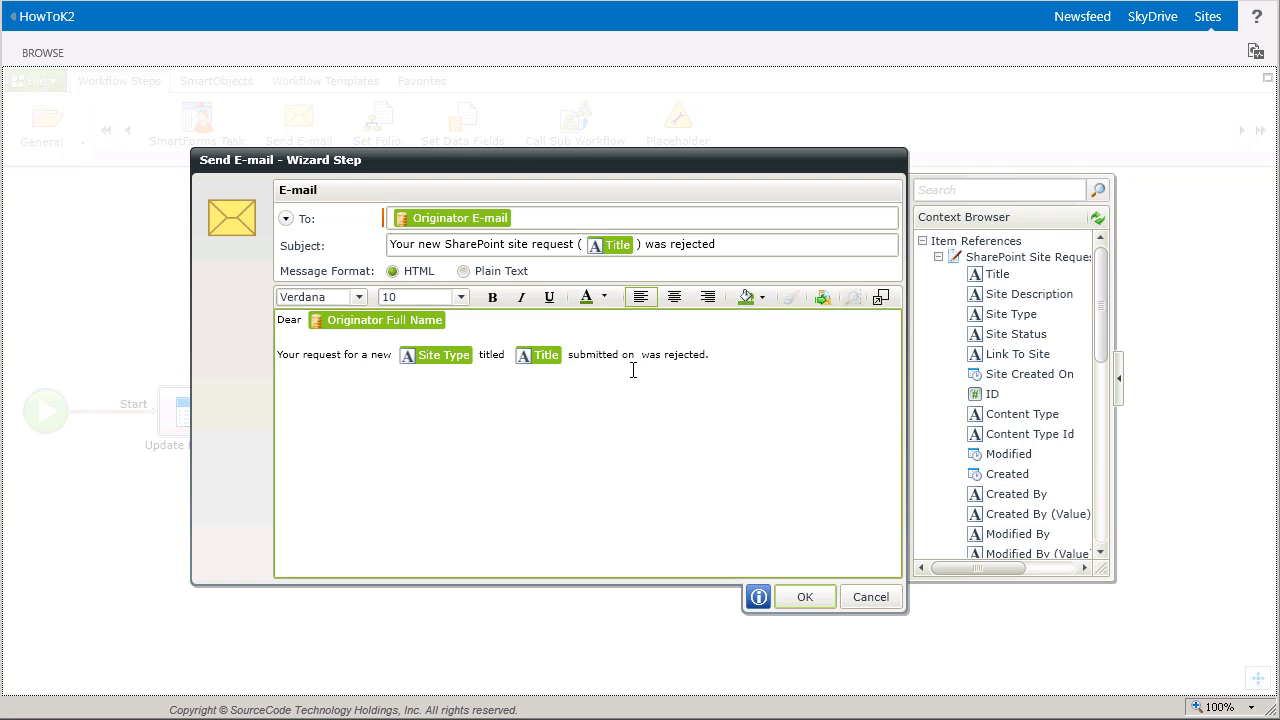
pyautogui.moveTo(968, 468); pyautogui.dragTo(656, 370)
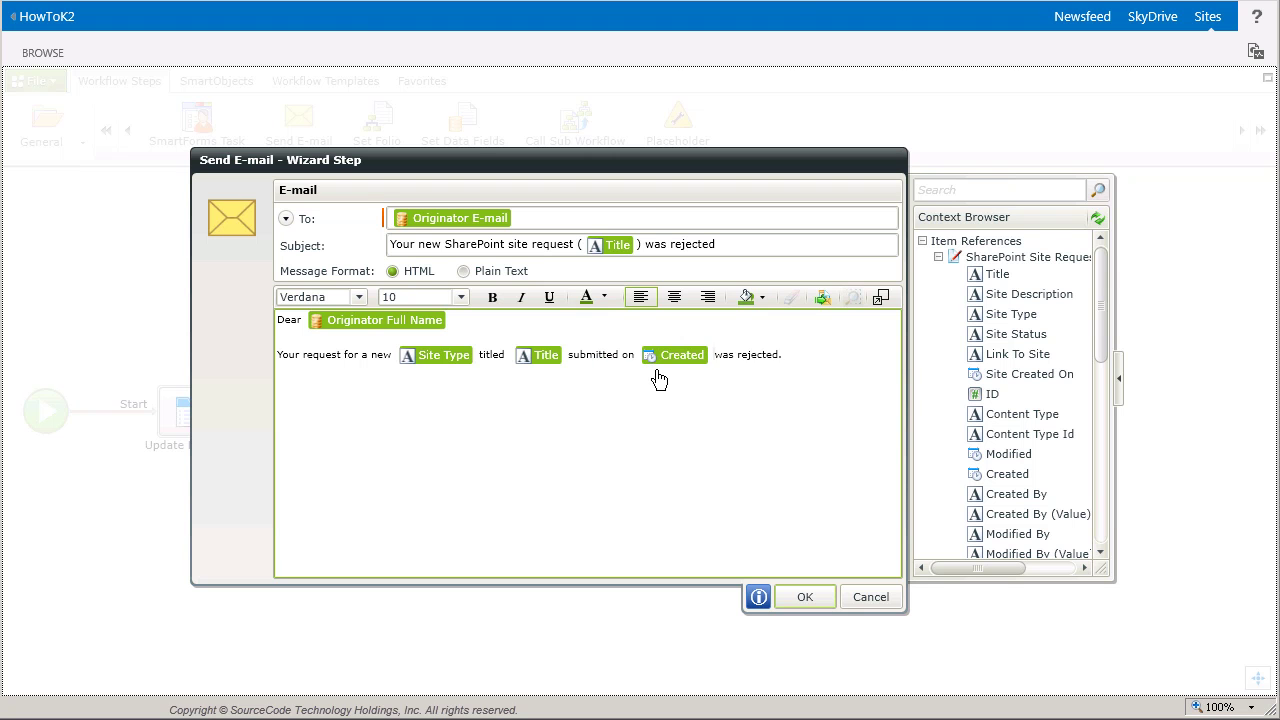
pyautogui.click(810, 600)
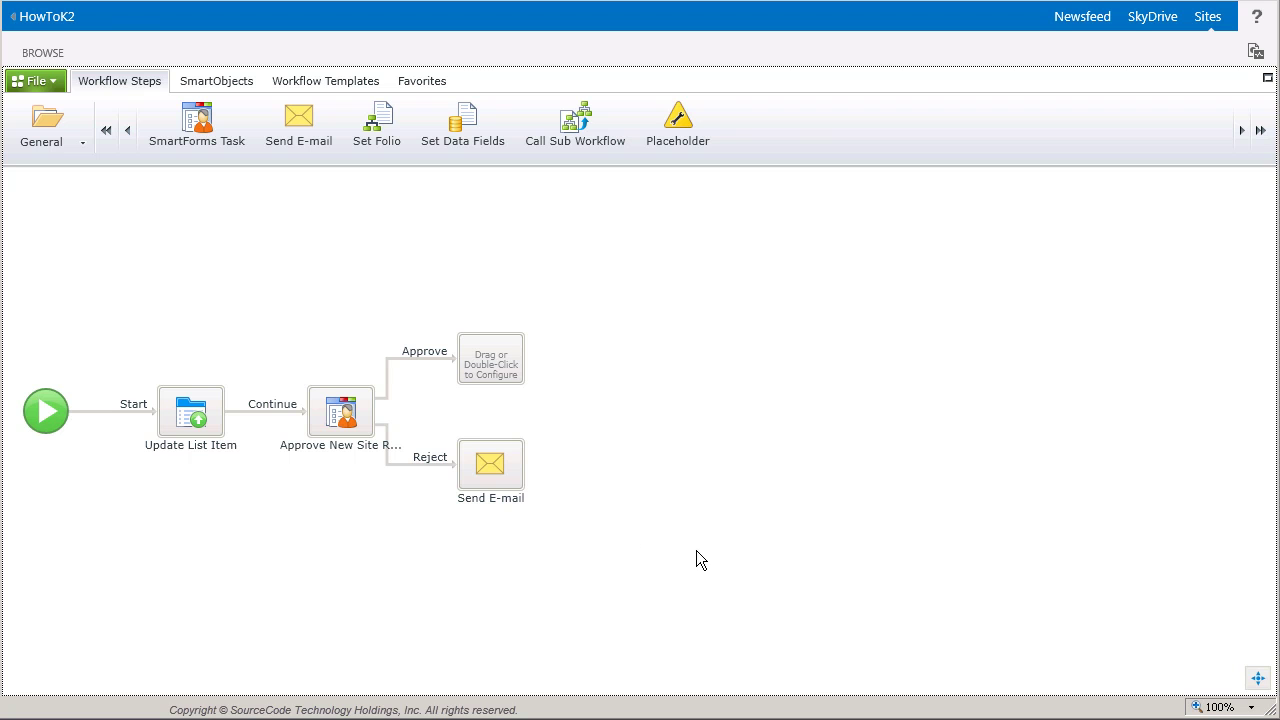
# - Add an outcome named Continue to the Send E-mail step, linked to a new workflow step
pyautogui.click(520, 479)
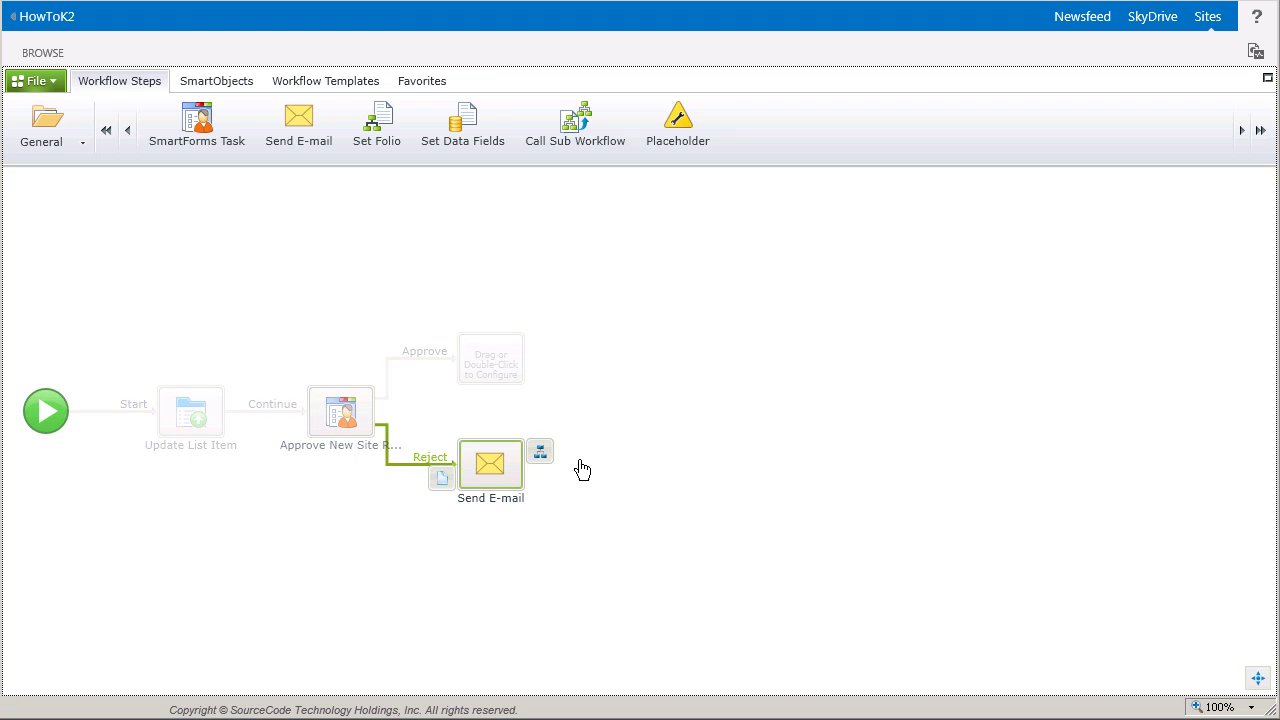
pyautogui.click(541, 455)
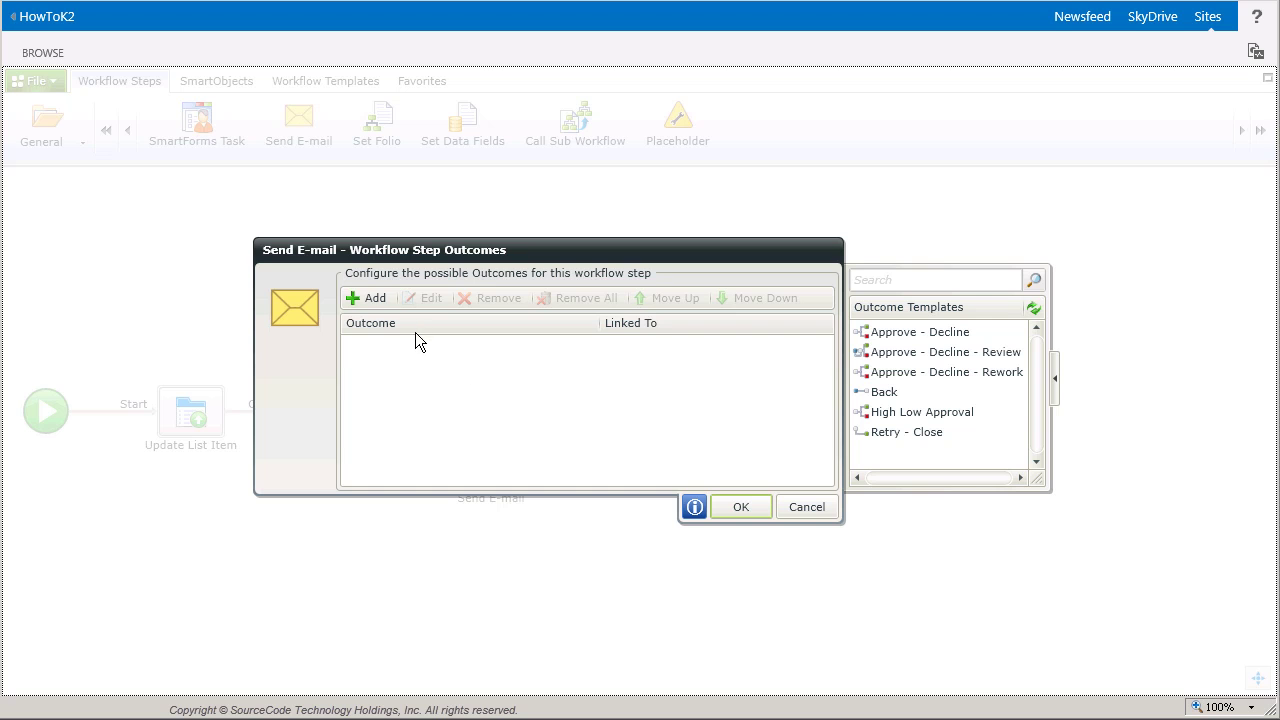
pyautogui.click(390, 310)
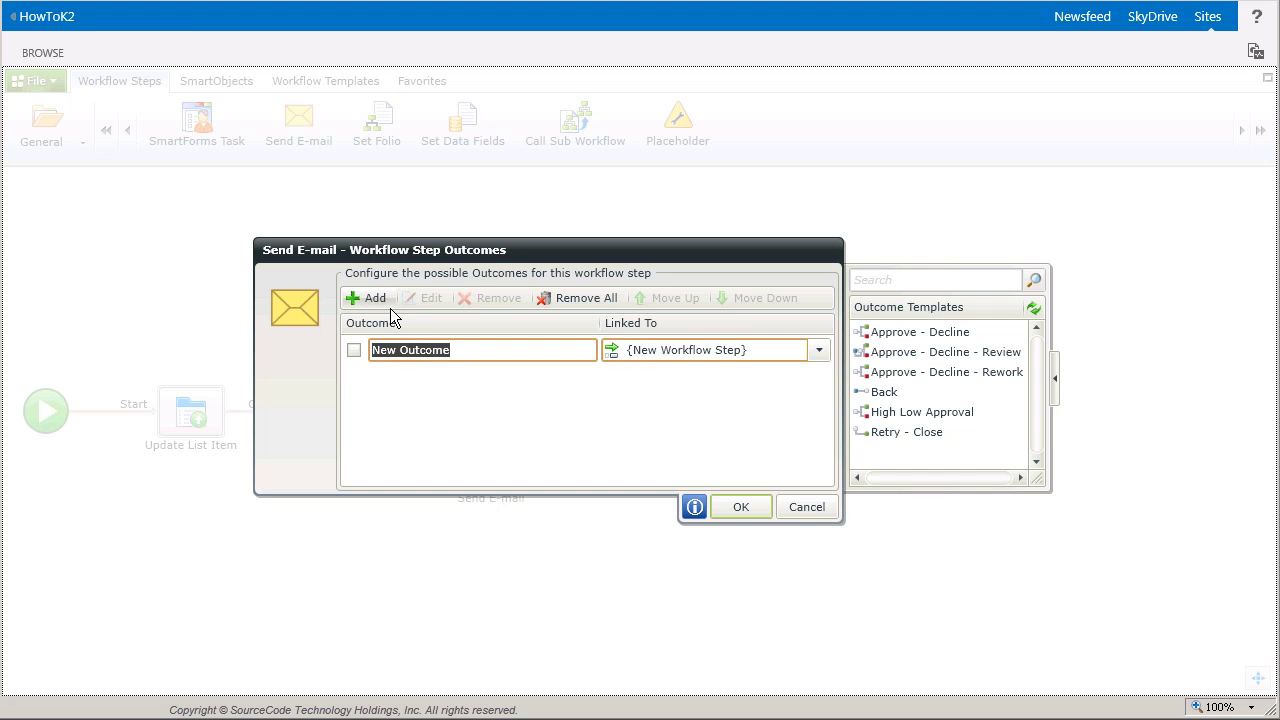
pyautogui.write('Continue')
pyautogui.click(740, 509)
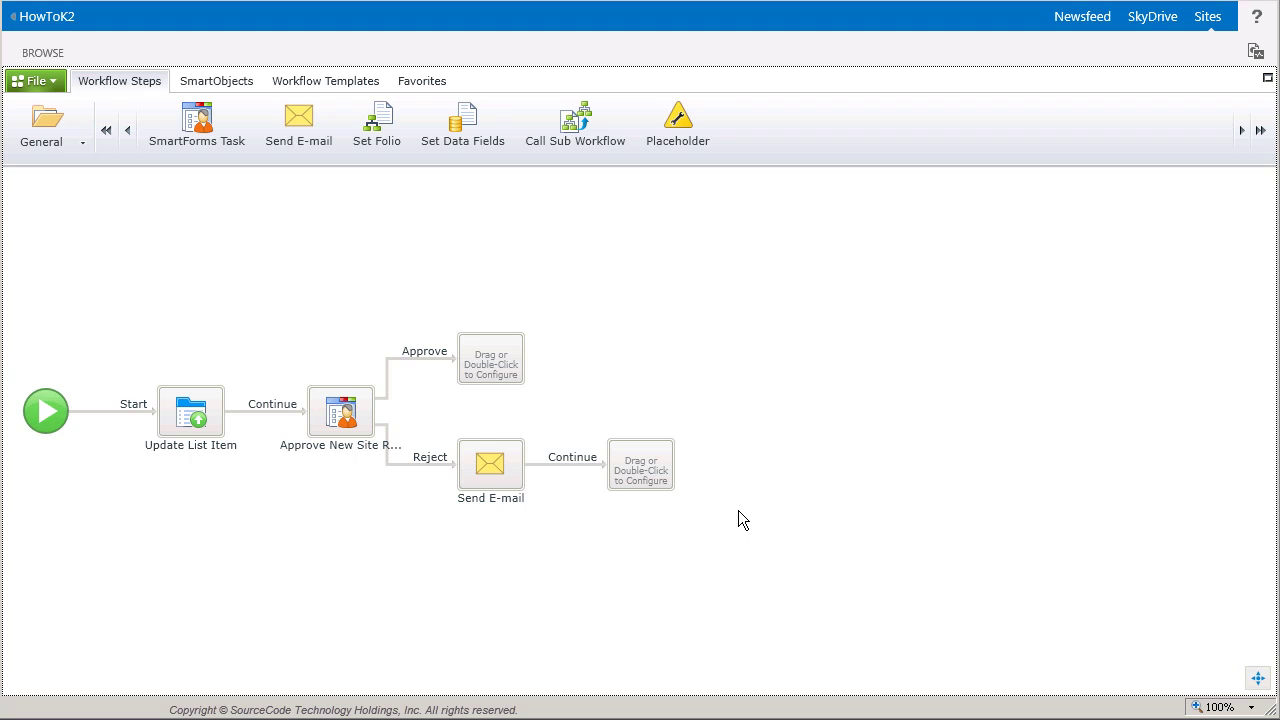
# - Place an Update List Item step after the rejection e-mail that sets the SharePoint Site Requests item's Site Status to "Rejected"
pyautogui.click(82, 145)
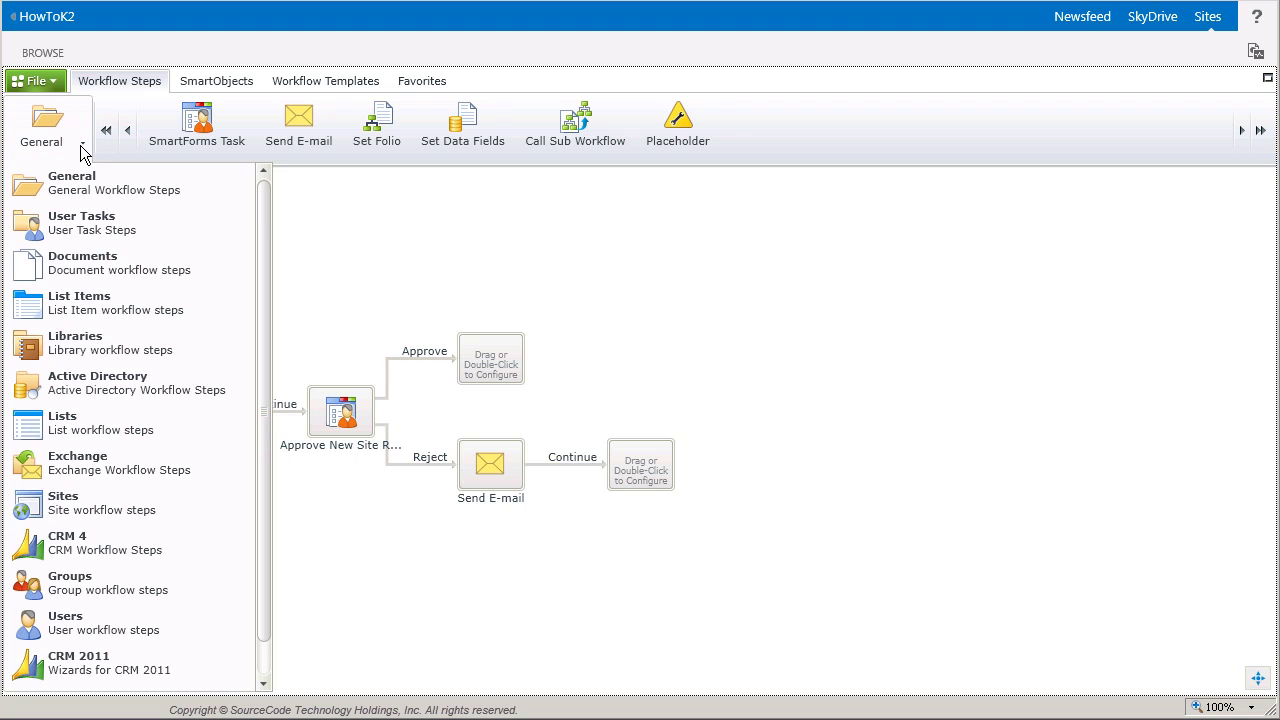
pyautogui.click(119, 311)
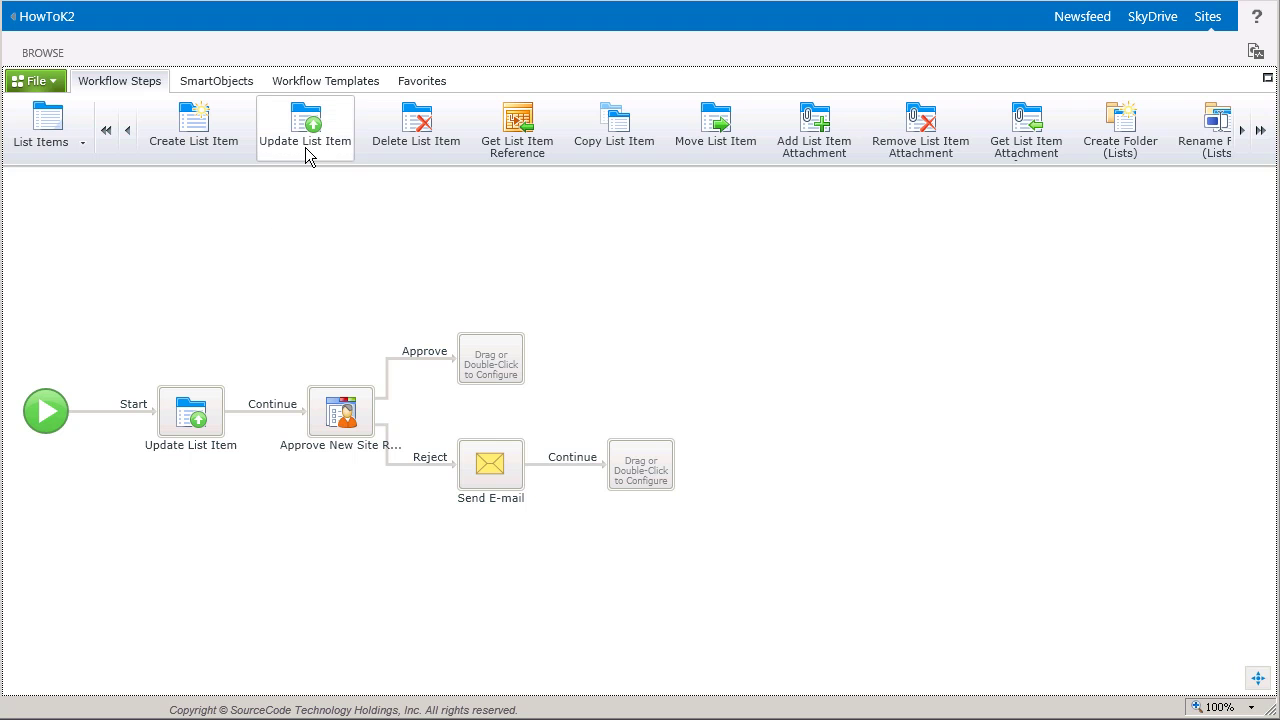
pyautogui.moveTo(305, 150); pyautogui.dragTo(634, 472)
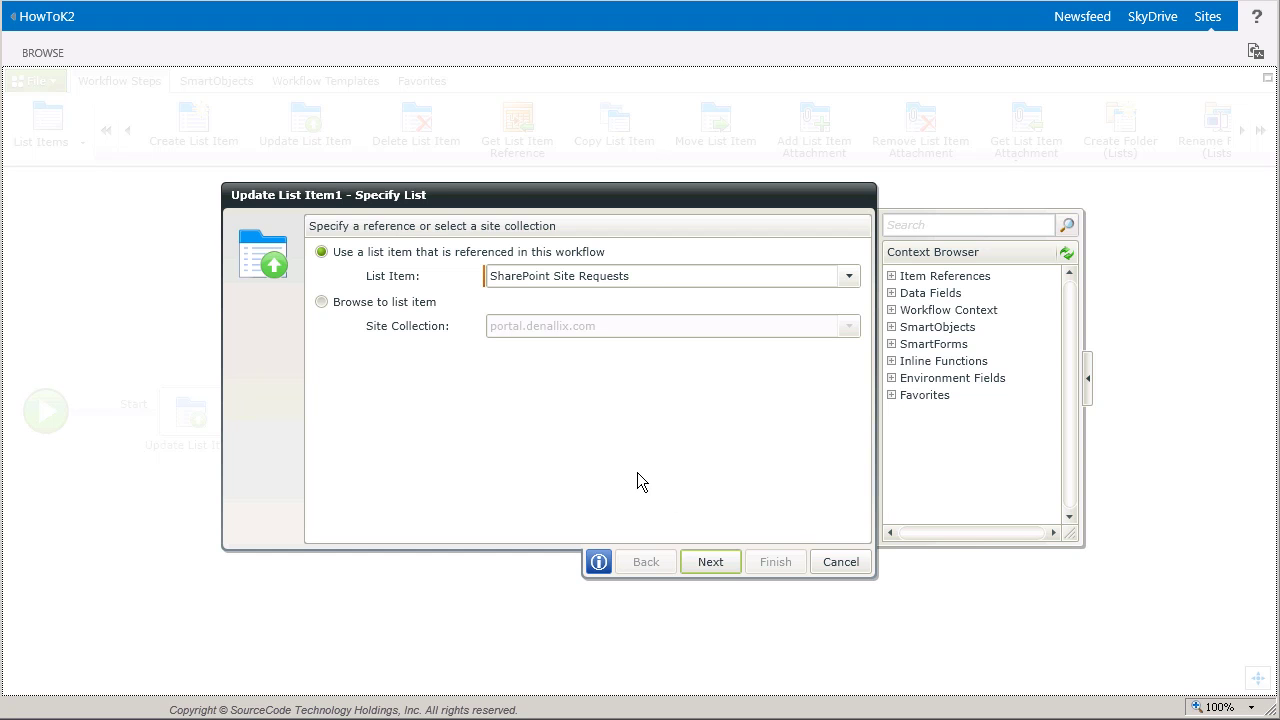
pyautogui.click(710, 562)
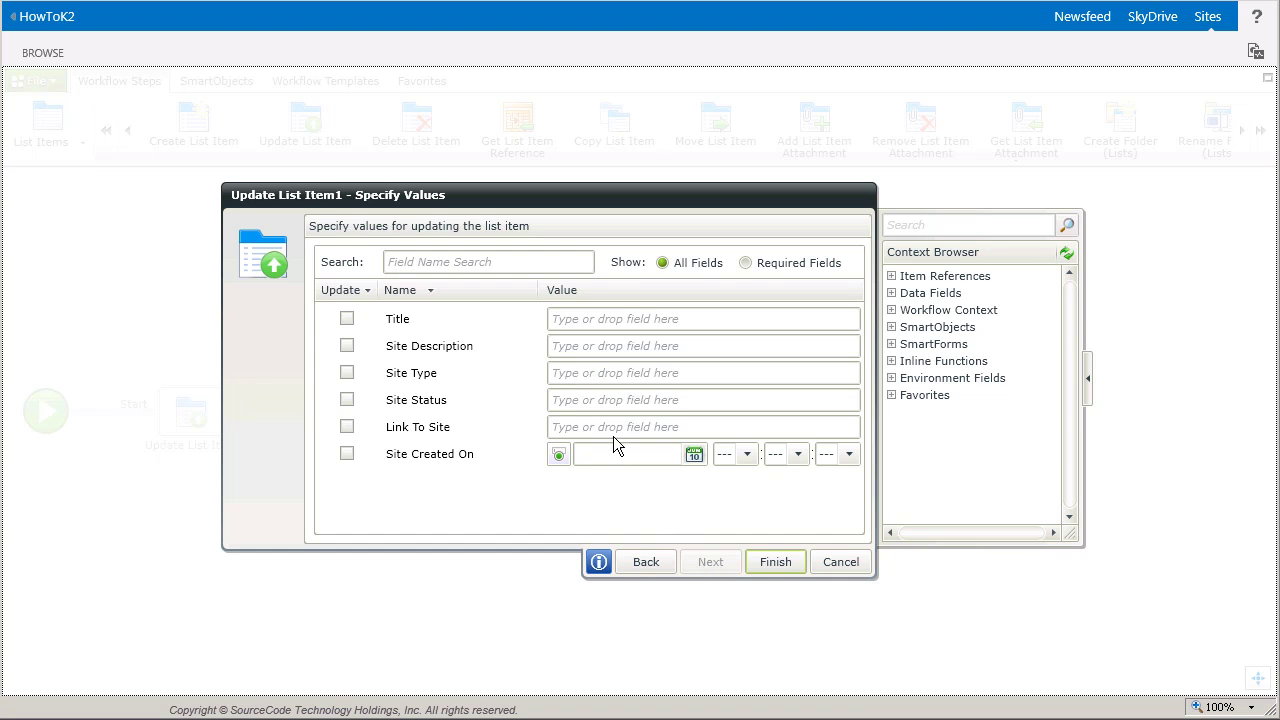
pyautogui.click(617, 405)
pyautogui.write('Rejected')
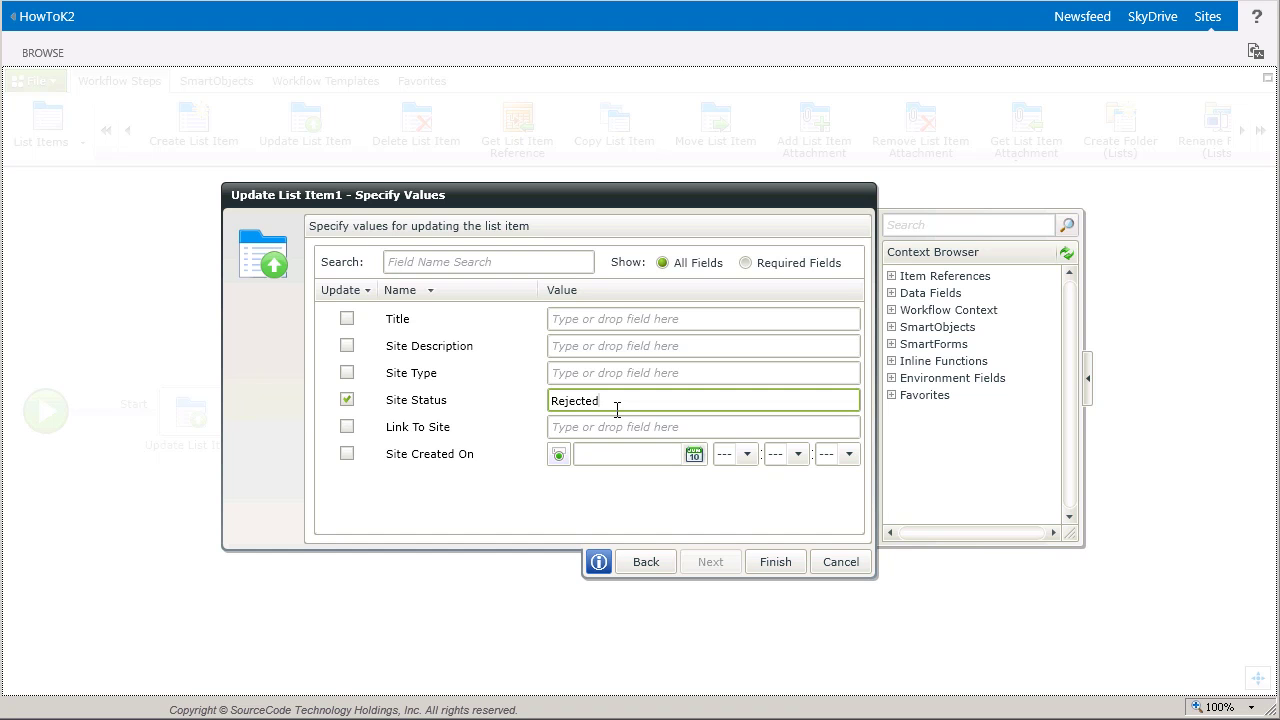
pyautogui.click(799, 578)
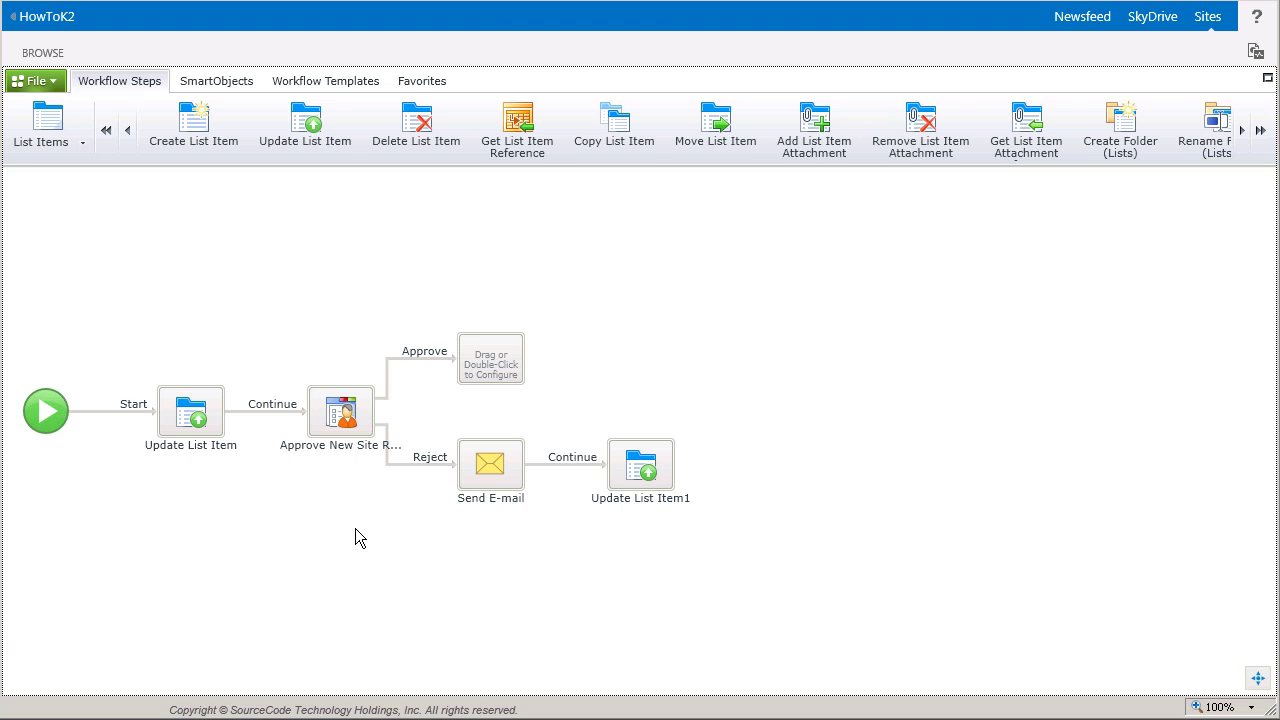
pyautogui.doubleClick(206, 432)
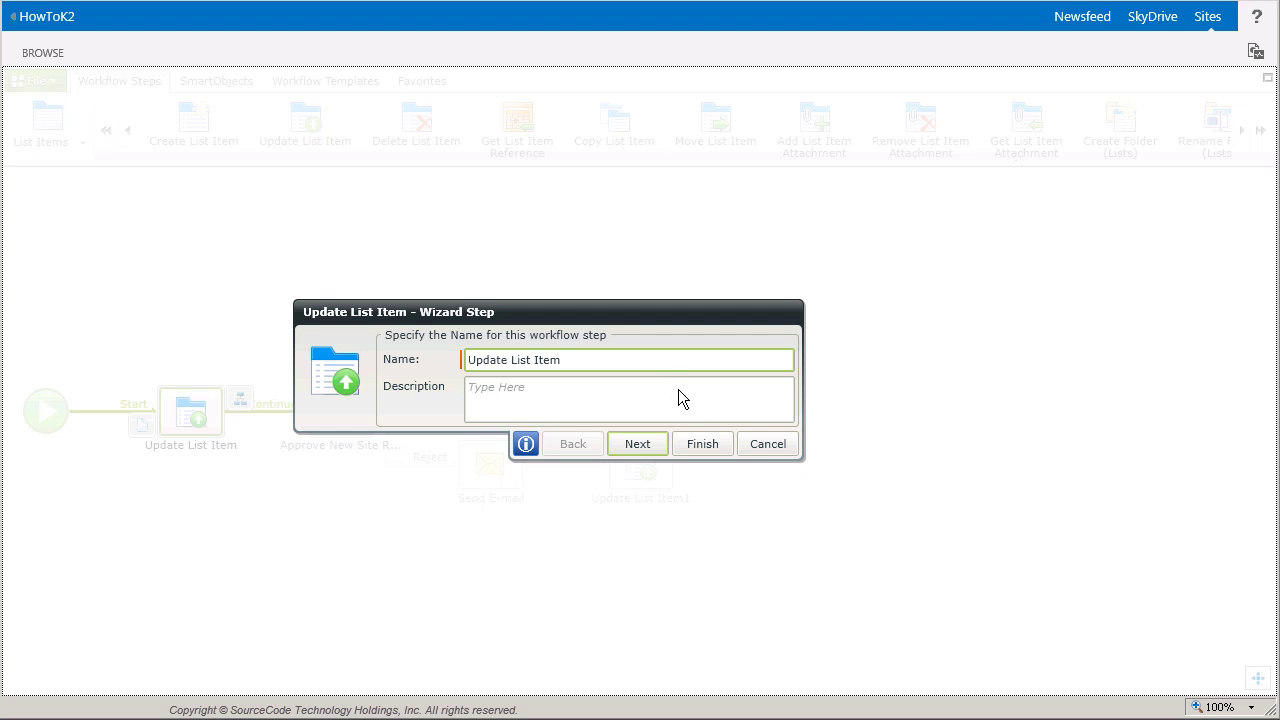
pyautogui.click(767, 452)
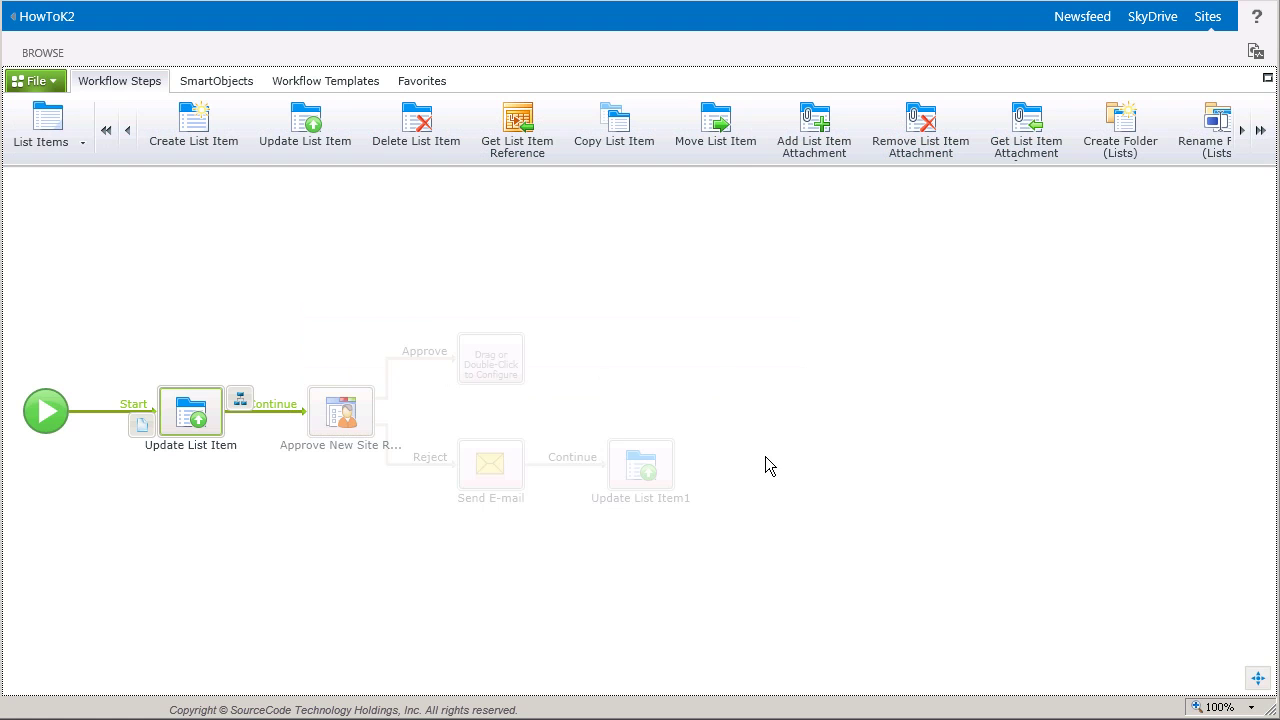
pyautogui.click(213, 458)
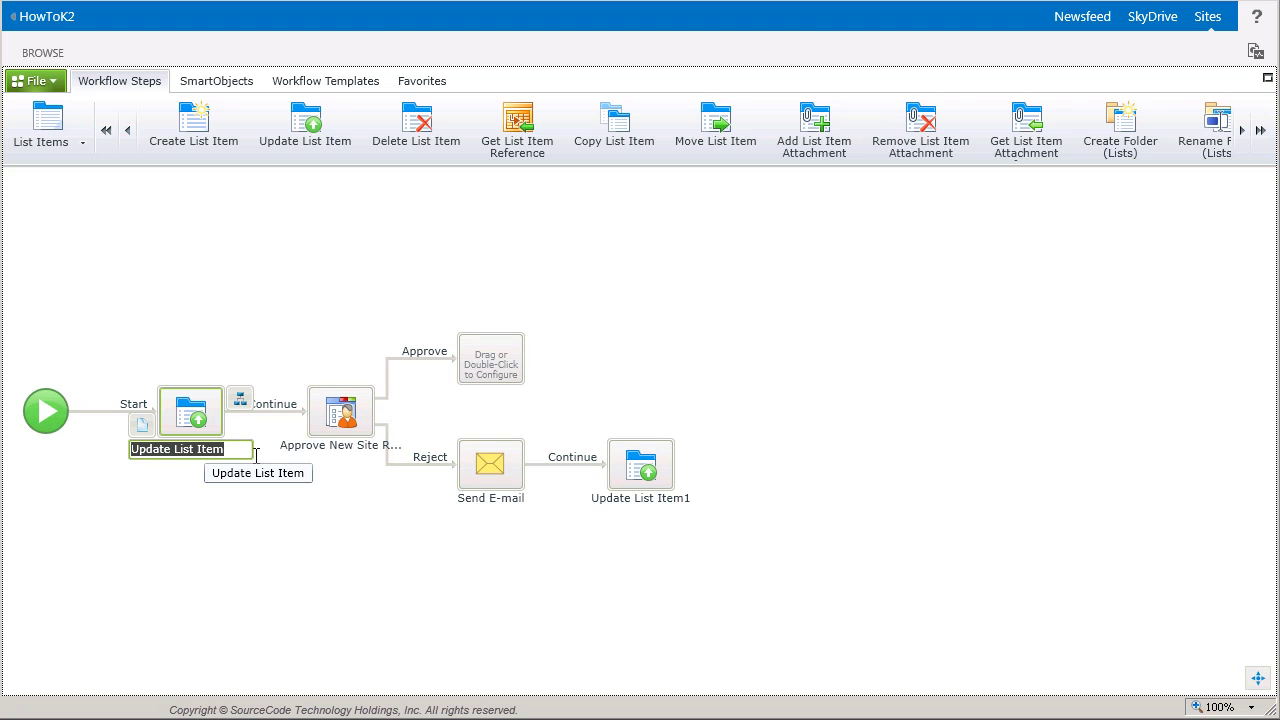
# - Rename the Send E-mail step to "Send Reject Notification" and the list item update following it to "Set Status Rejected"
pyautogui.click(499, 500)
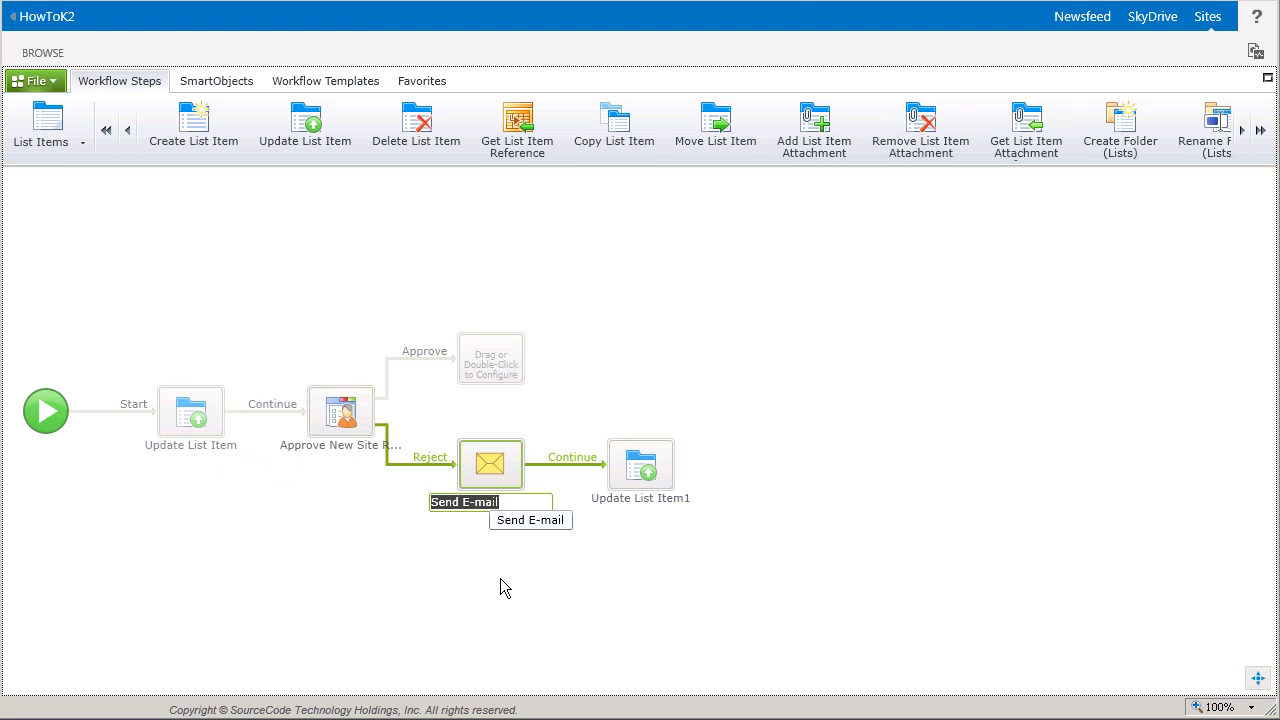
pyautogui.write('Send Reje')
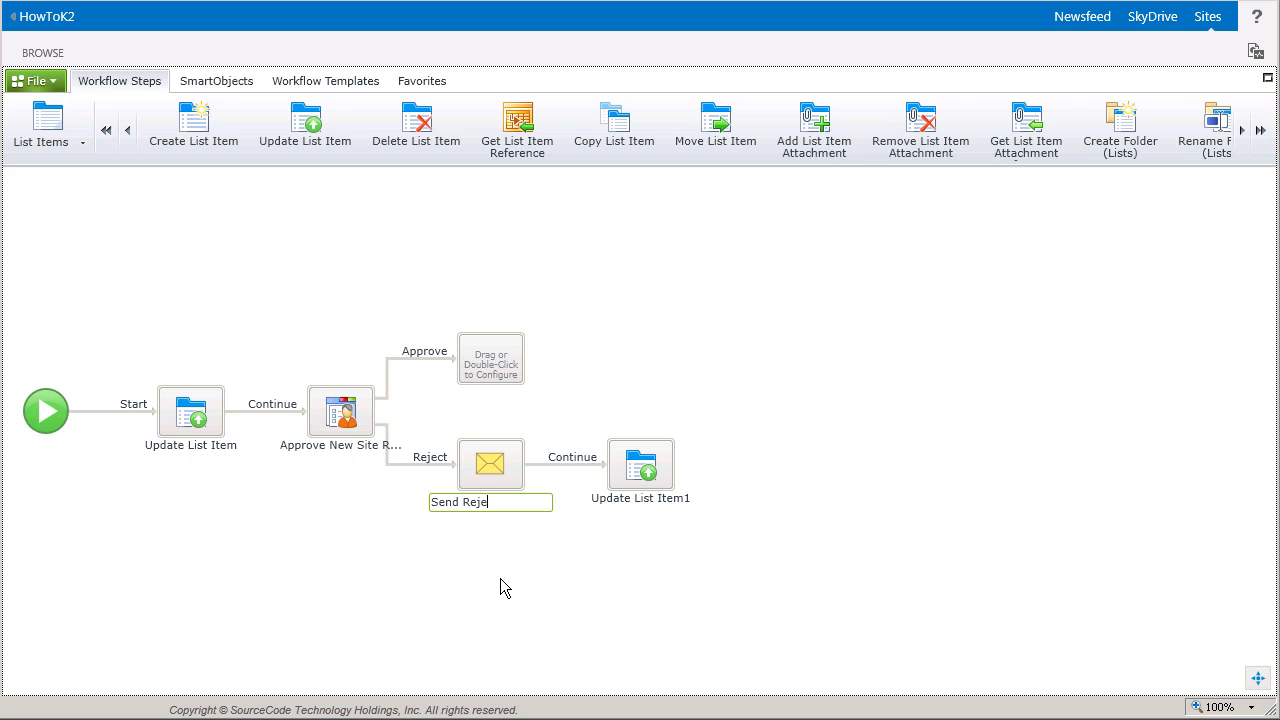
pyautogui.write('ct Notification')
pyautogui.press('Return')
pyautogui.click(641, 512)
pyautogui.write('Set Status Rejected')
pyautogui.press('Return')
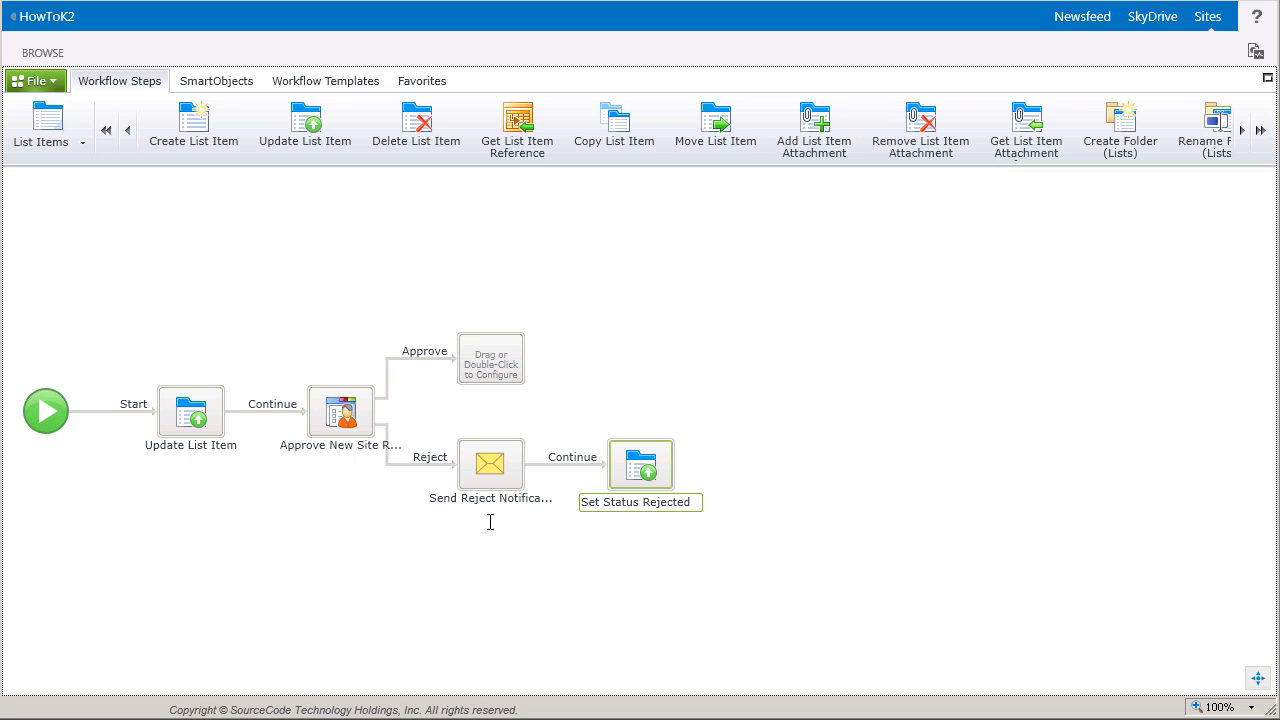
# - Rename the first Update List Item step to "Set Status Pending" and save the workflow
pyautogui.click(226, 449)
pyautogui.write('S')
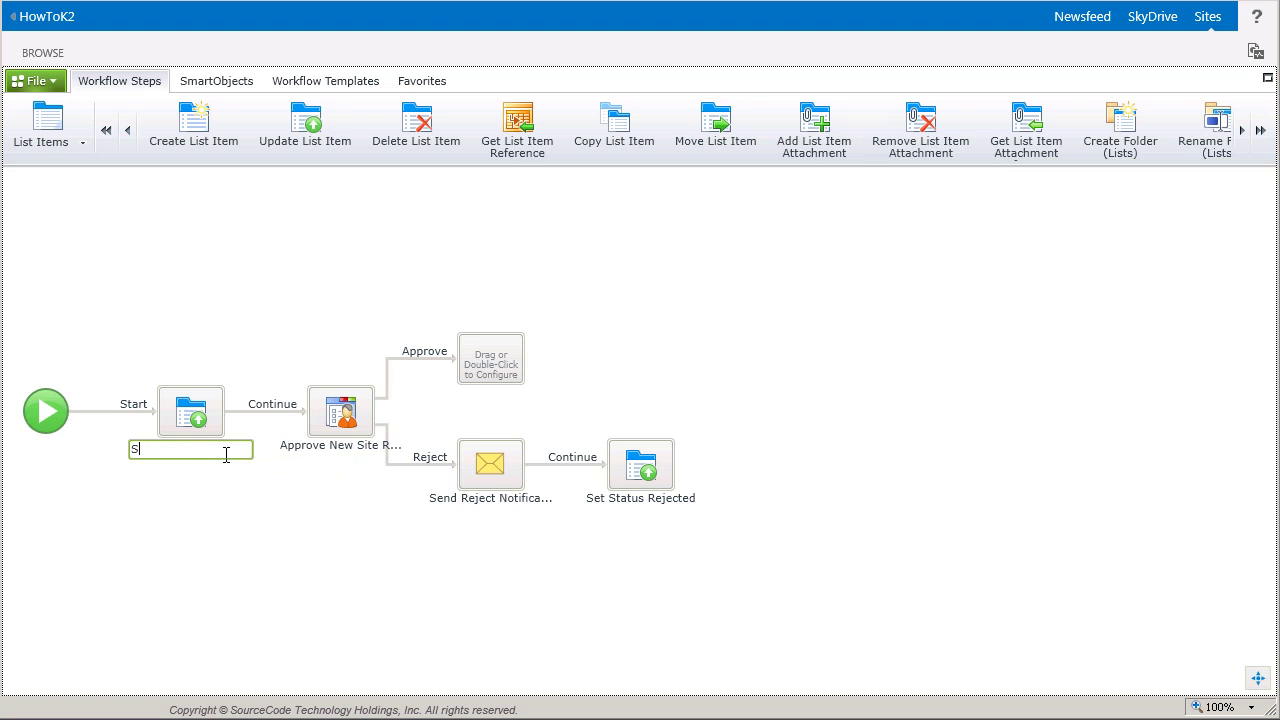
pyautogui.write('et Status Pending')
pyautogui.click(223, 483)
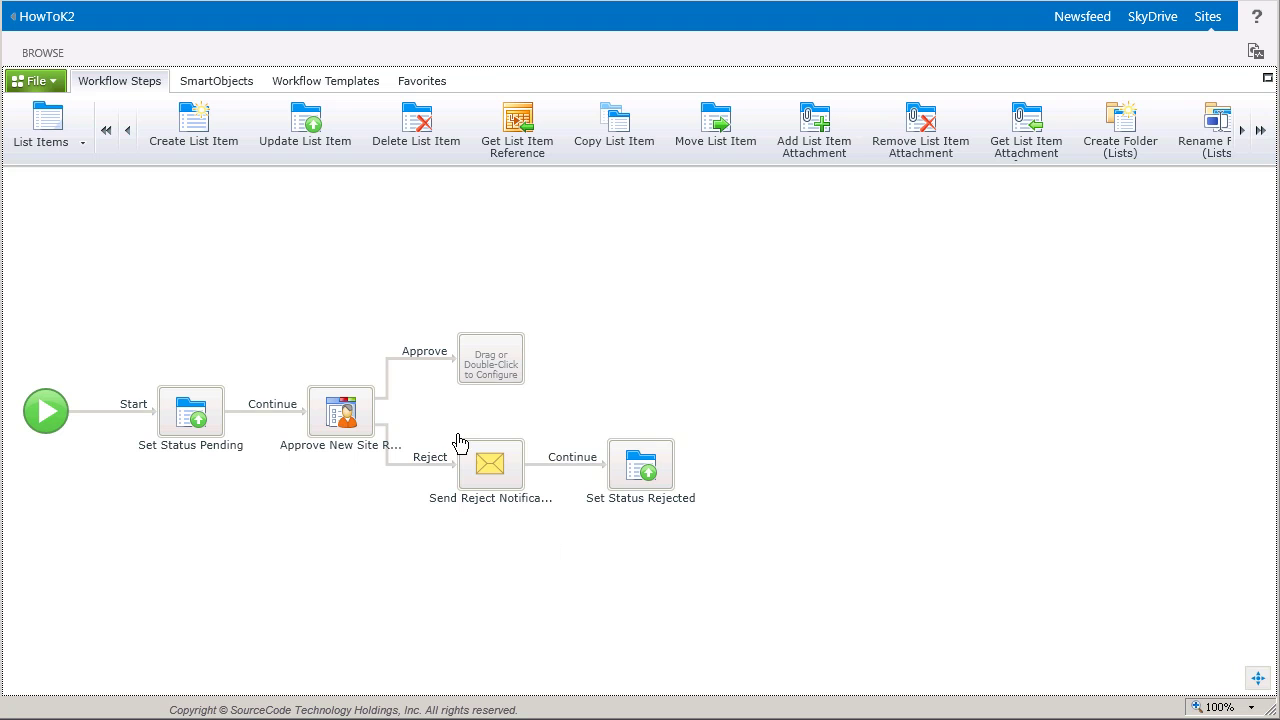
pyautogui.click(62, 91)
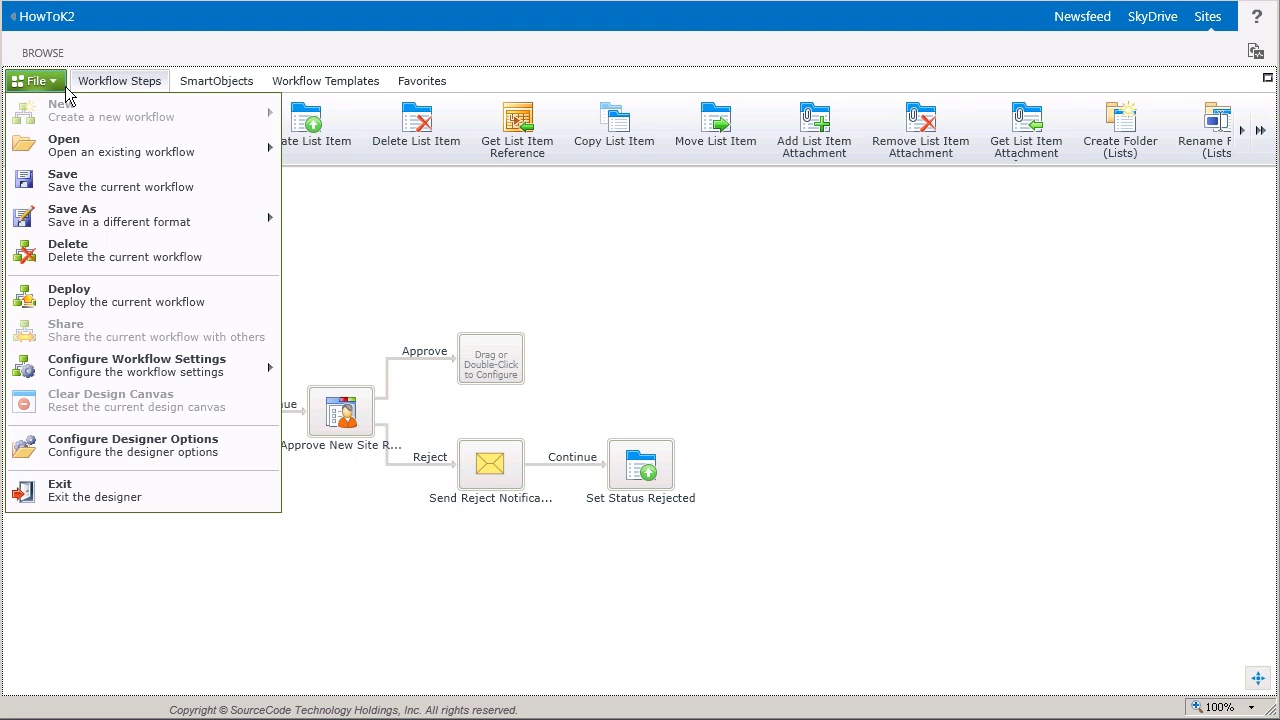
pyautogui.click(109, 185)
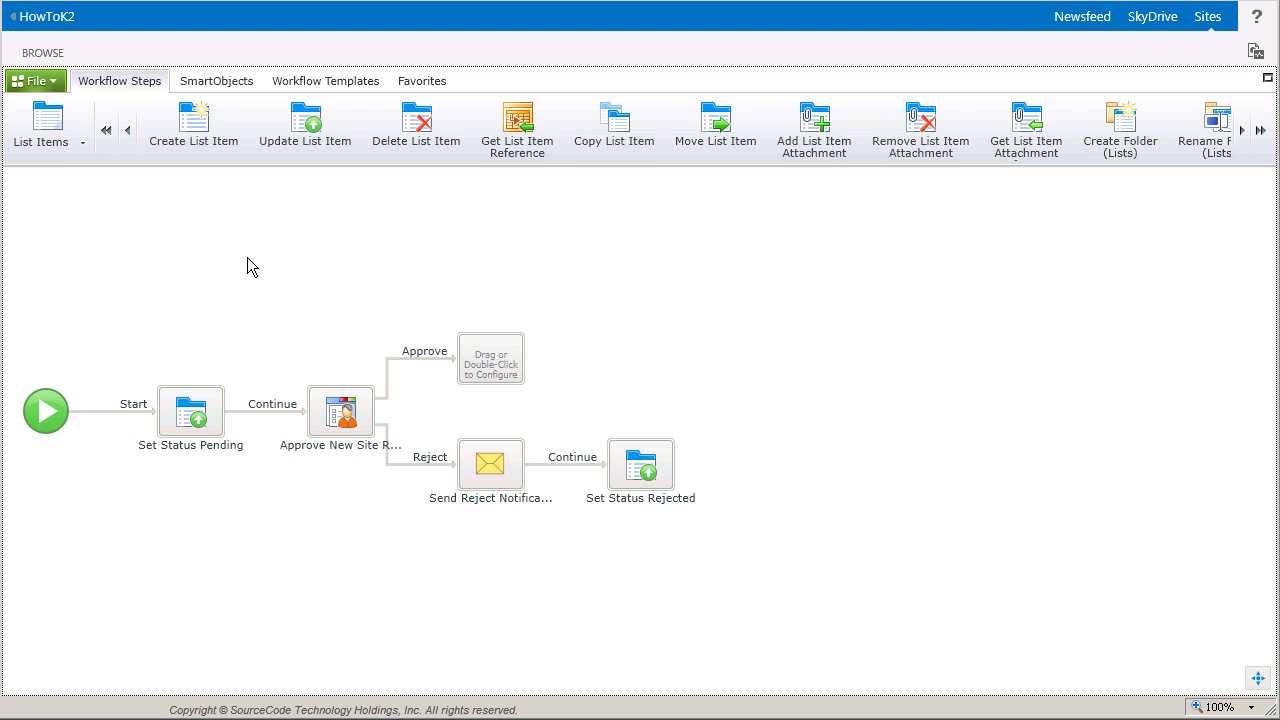
# - Place a Create Site step on the empty step after Approve, with site collection portal.denallix.com and subsite relative URL "LearningK2"
pyautogui.click(65, 148)
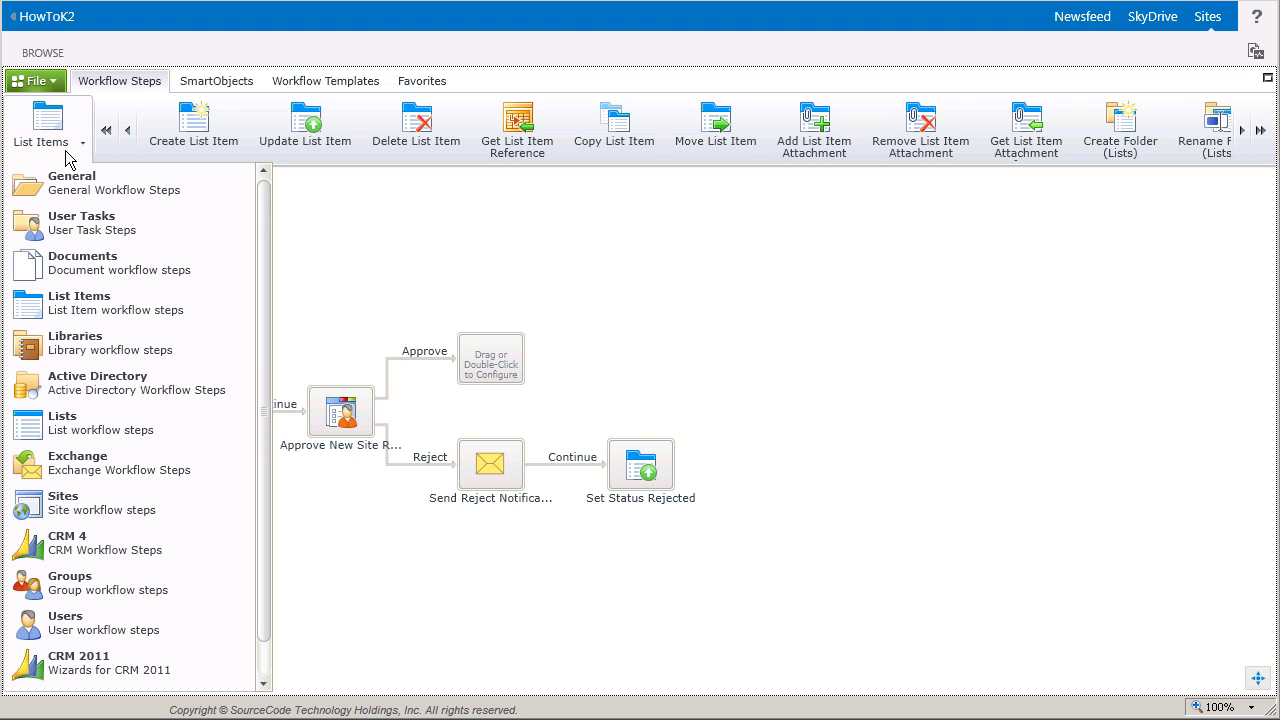
pyautogui.click(108, 528)
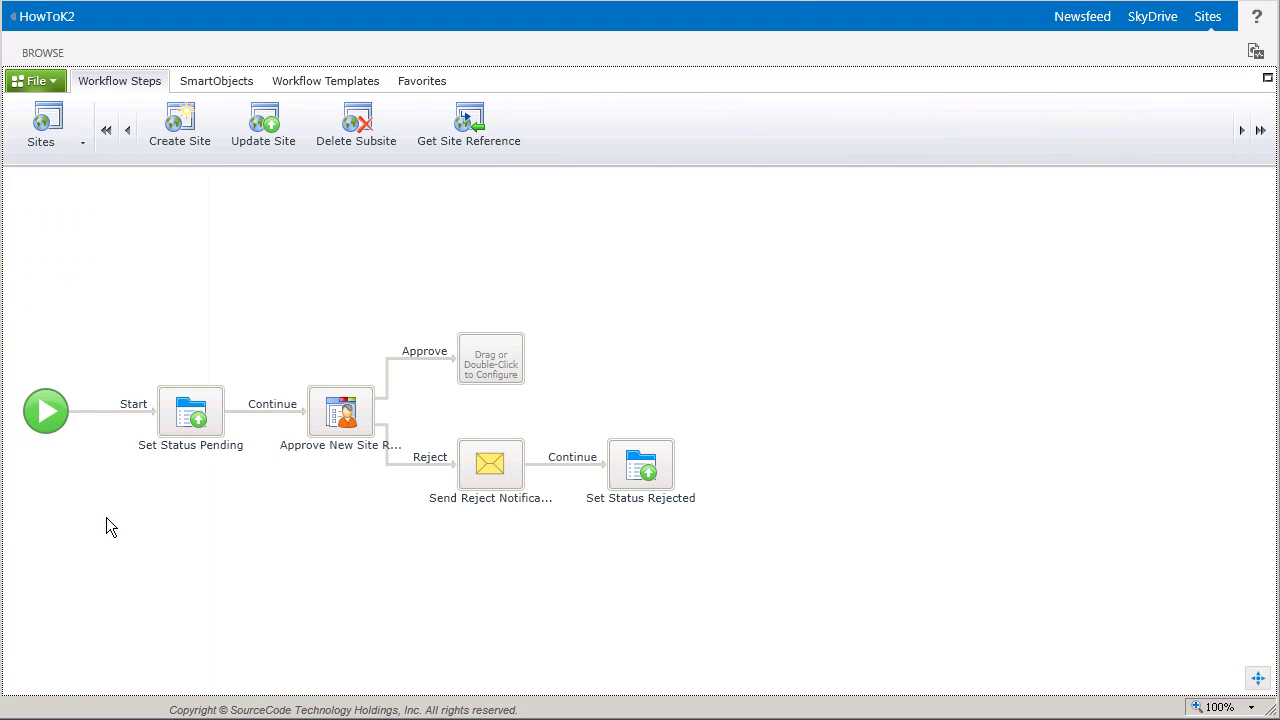
pyautogui.moveTo(188, 152); pyautogui.dragTo(500, 366)
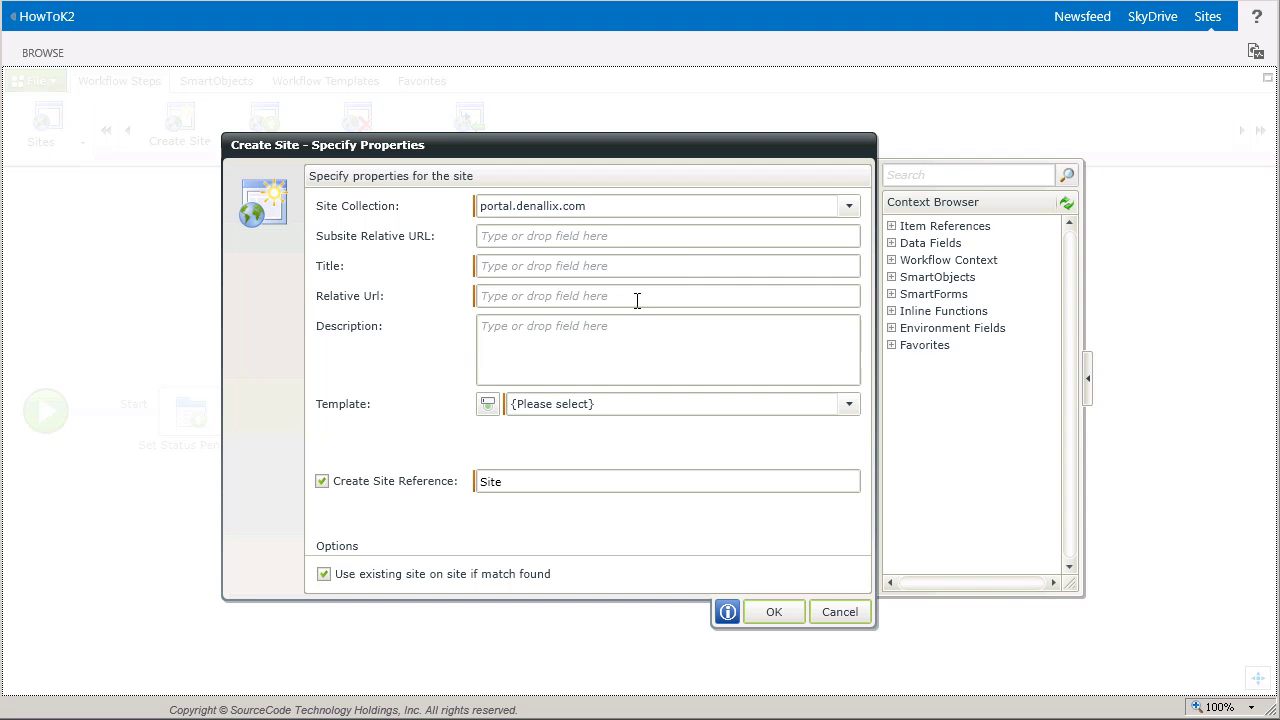
pyautogui.click(849, 207)
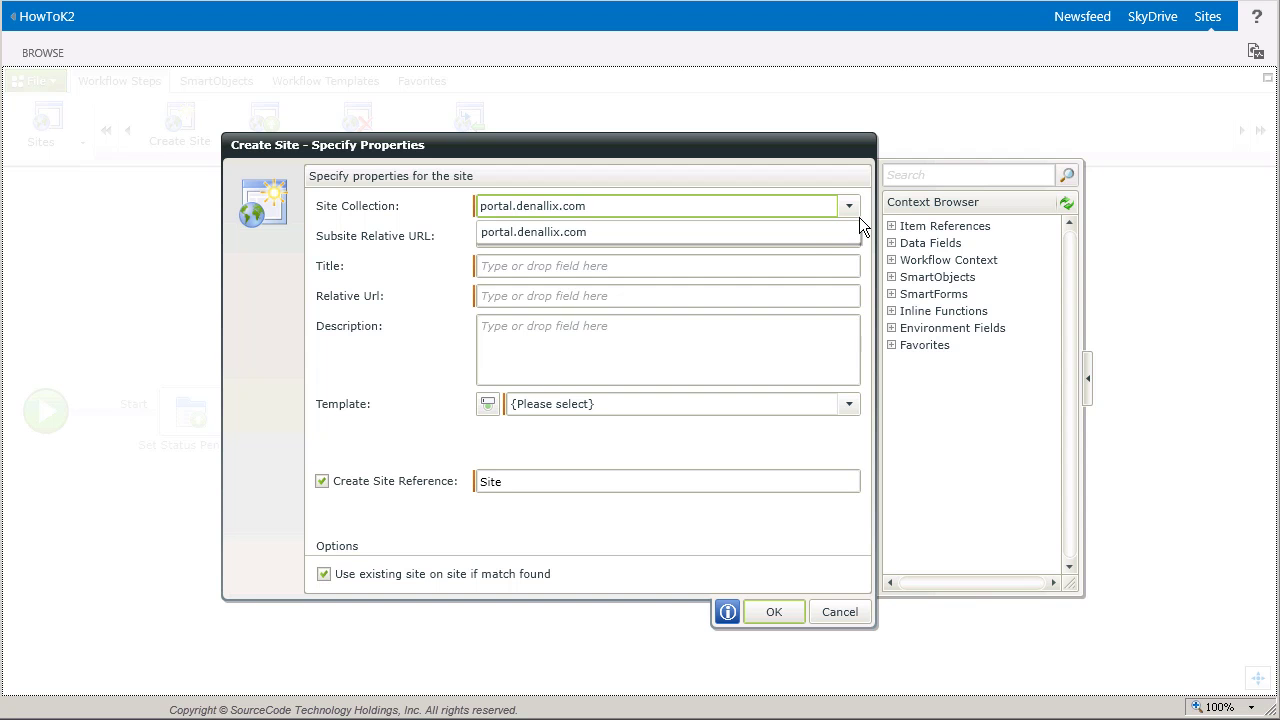
pyautogui.click(829, 240)
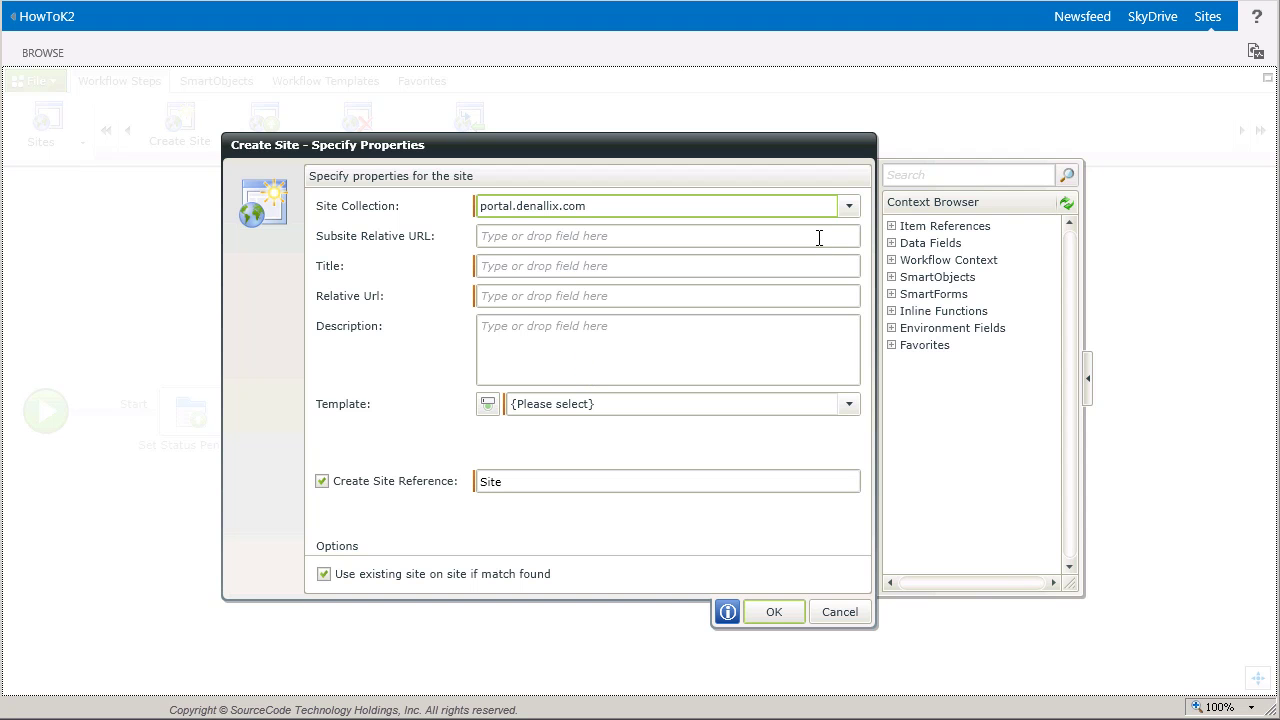
pyautogui.click(642, 240)
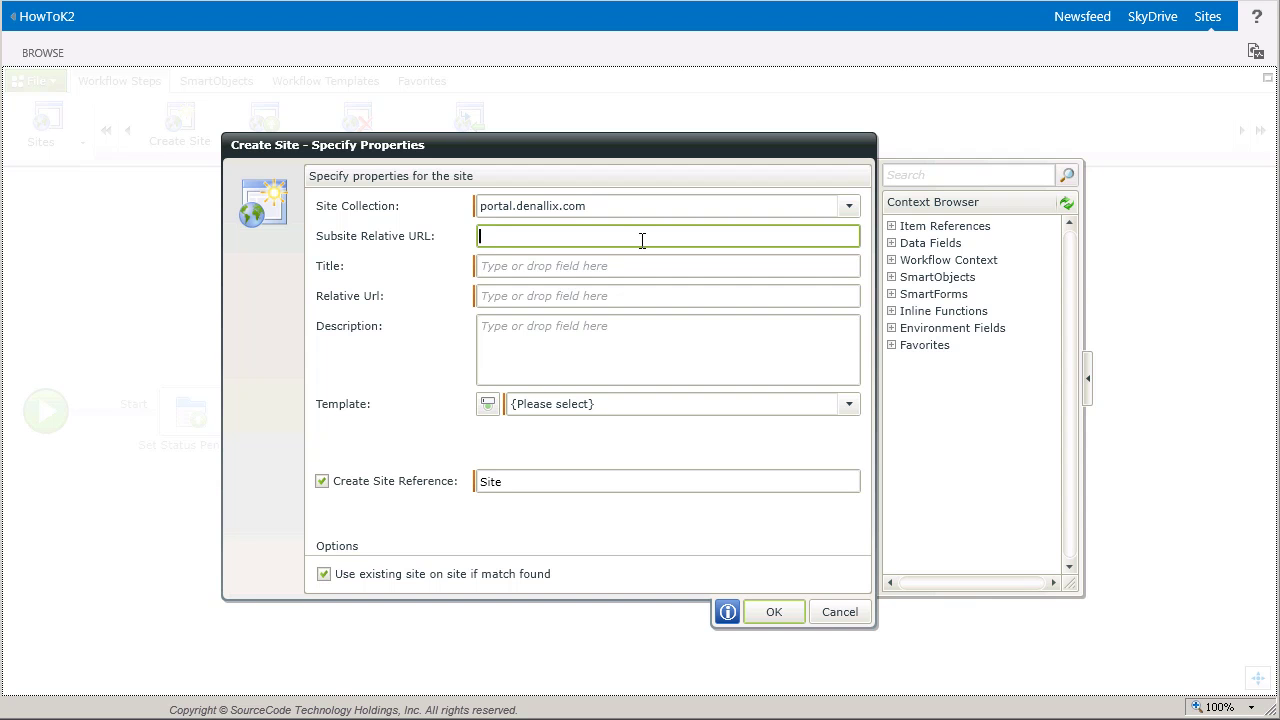
pyautogui.write('LearningK2')
# - Map the request item's Title and Site Description fields to the new site's title and description
pyautogui.click(904, 235)
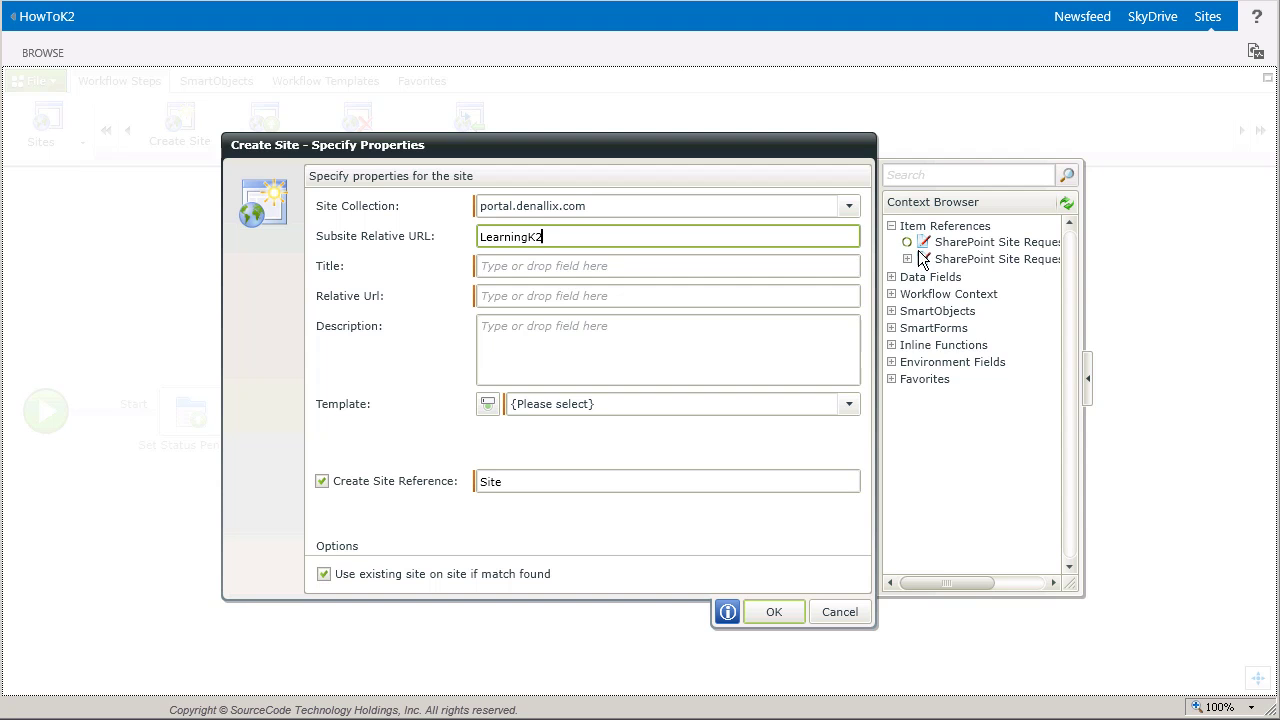
pyautogui.click(907, 242)
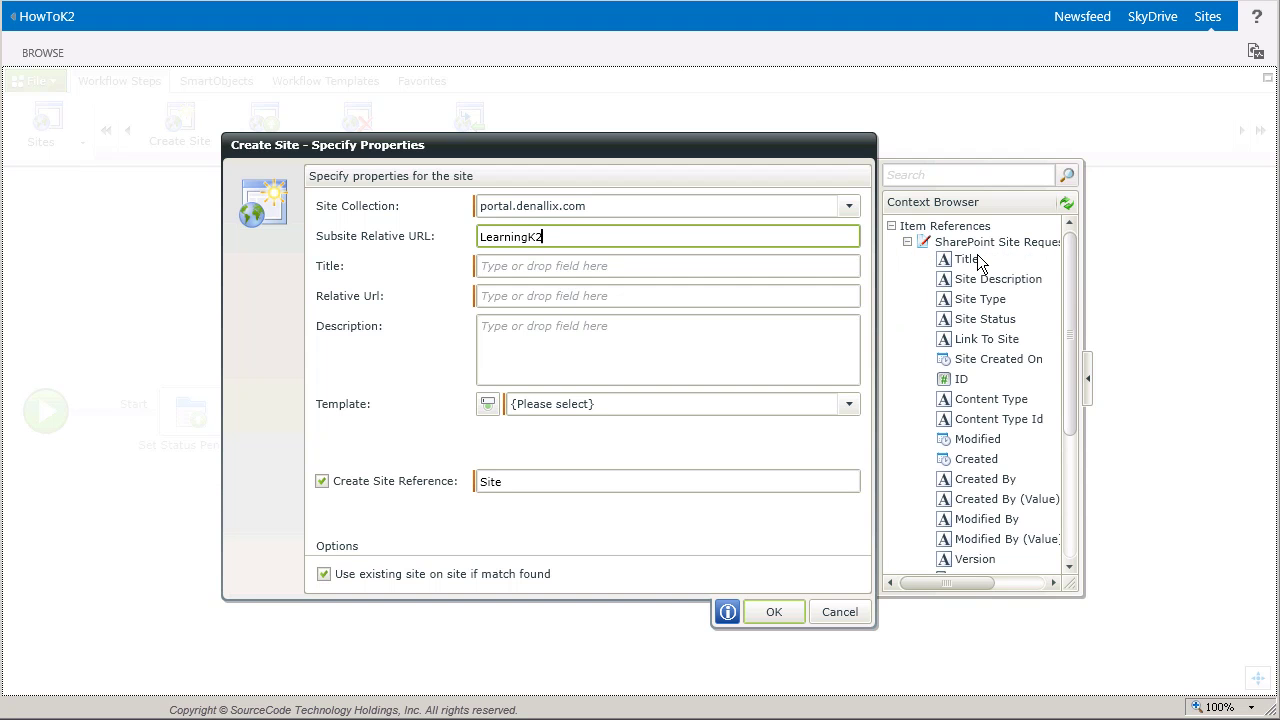
pyautogui.click(980, 263)
pyautogui.moveTo(985, 268); pyautogui.dragTo(843, 272)
pyautogui.moveTo(985, 280); pyautogui.dragTo(712, 344)
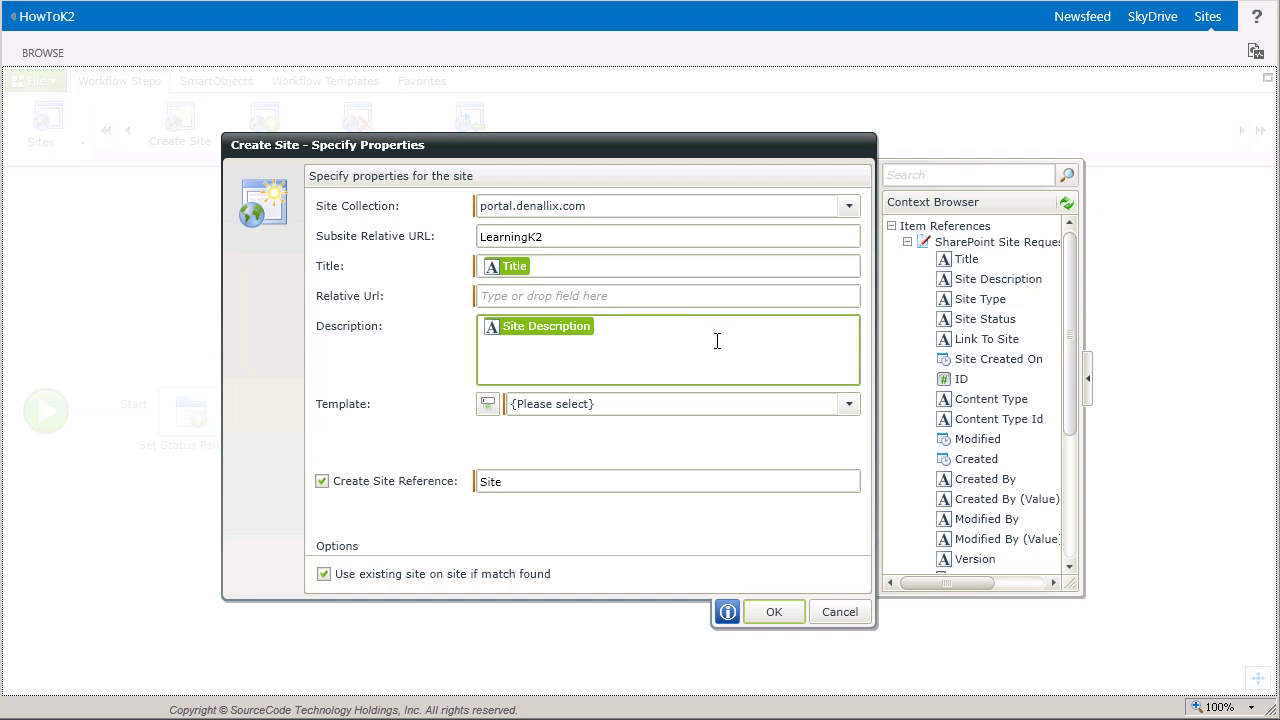
# - Set the new site's relative URL to the workflow context's ID field
pyautogui.click(707, 300)
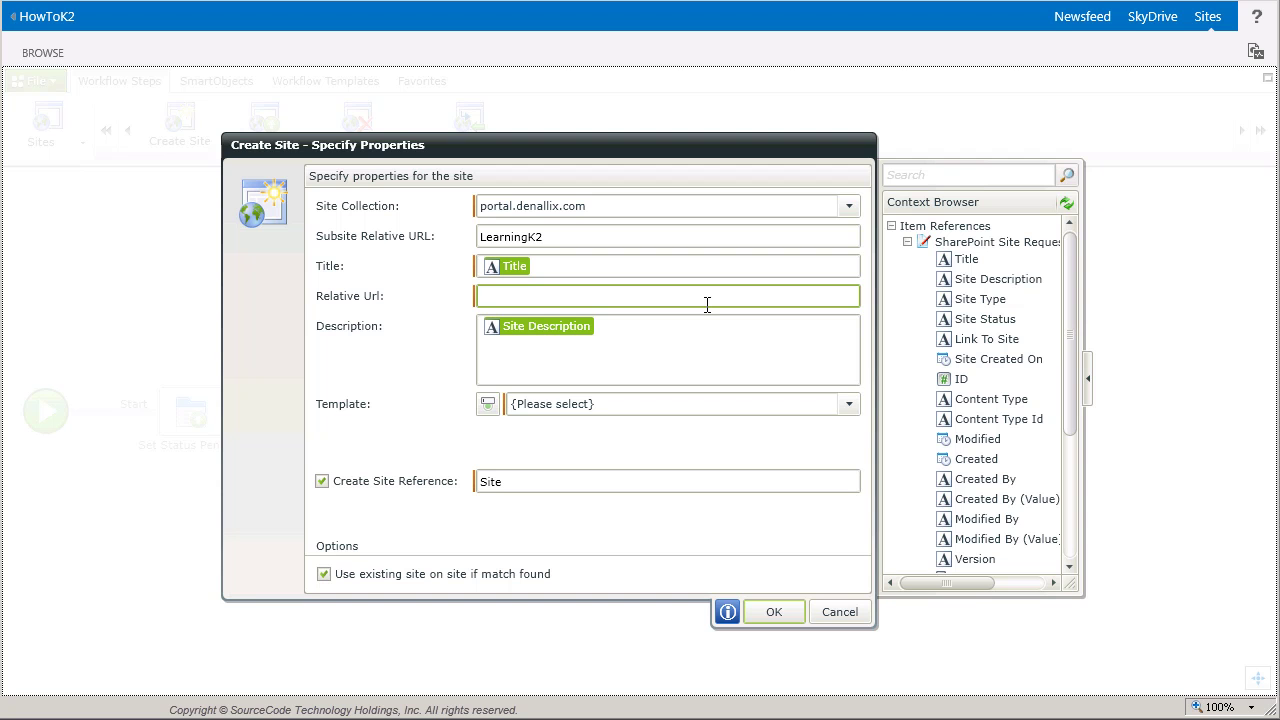
pyautogui.doubleClick(919, 249)
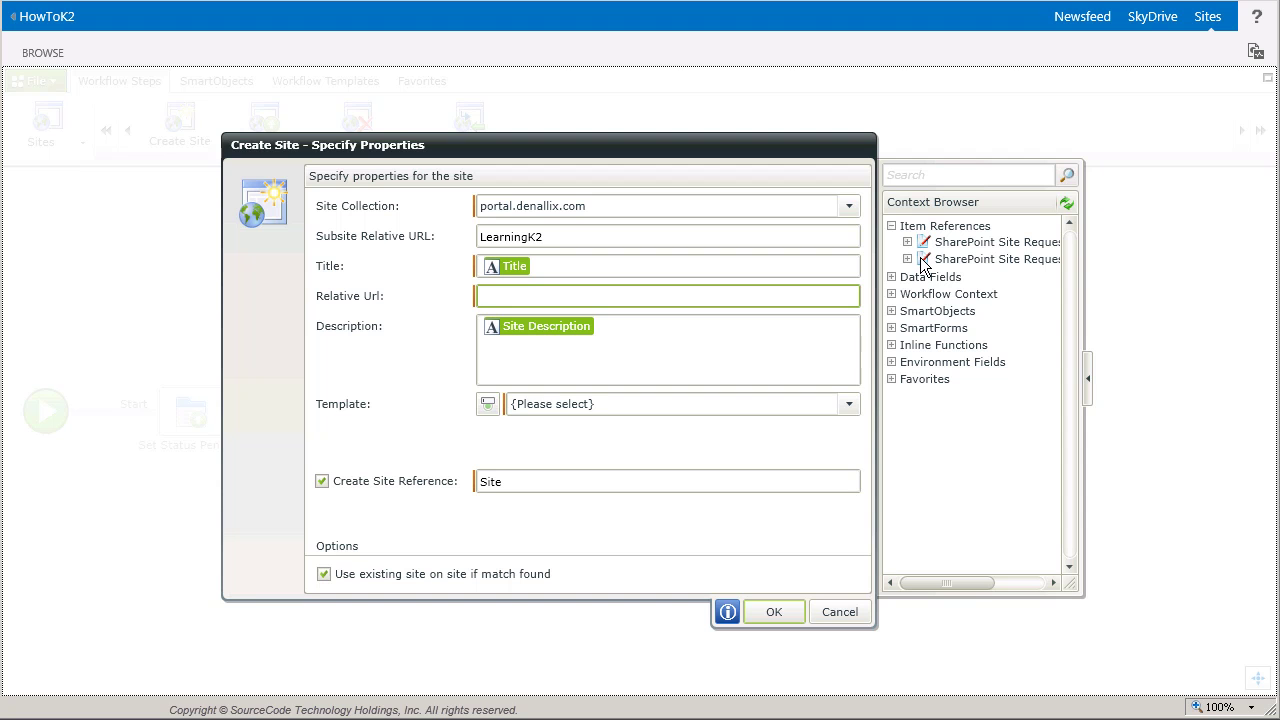
pyautogui.click(907, 311)
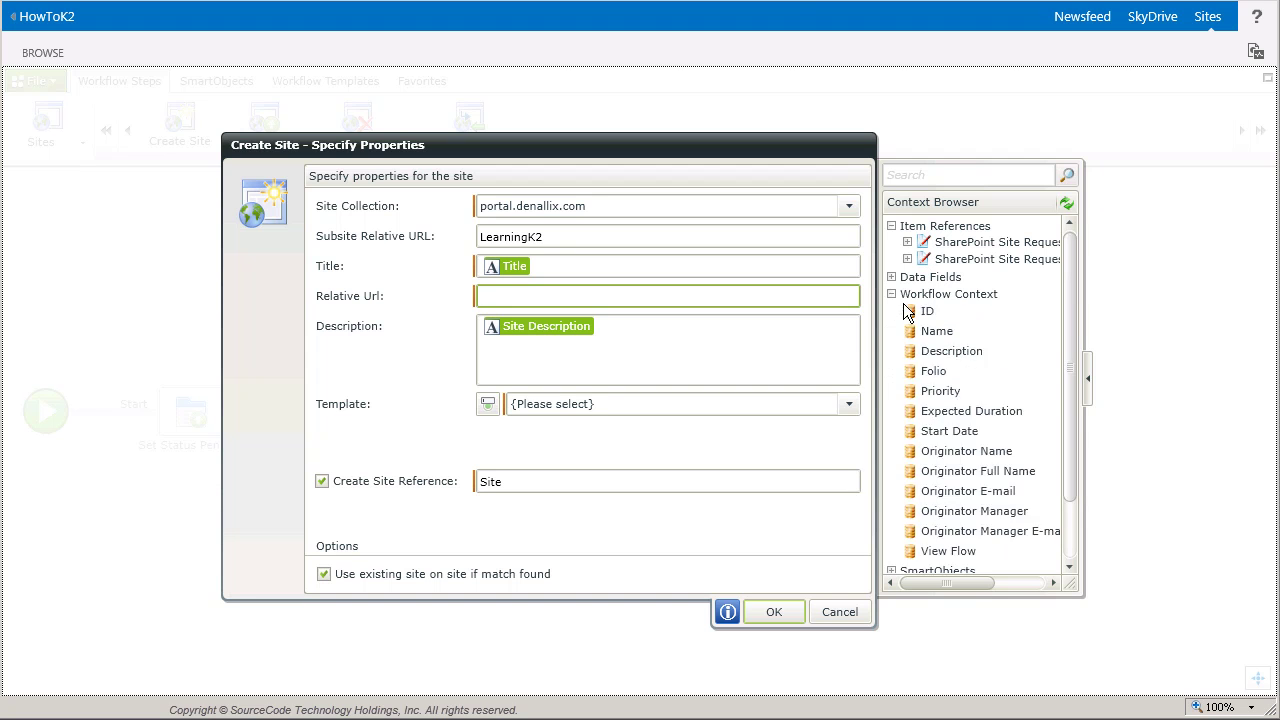
pyautogui.moveTo(912, 311); pyautogui.dragTo(814, 299)
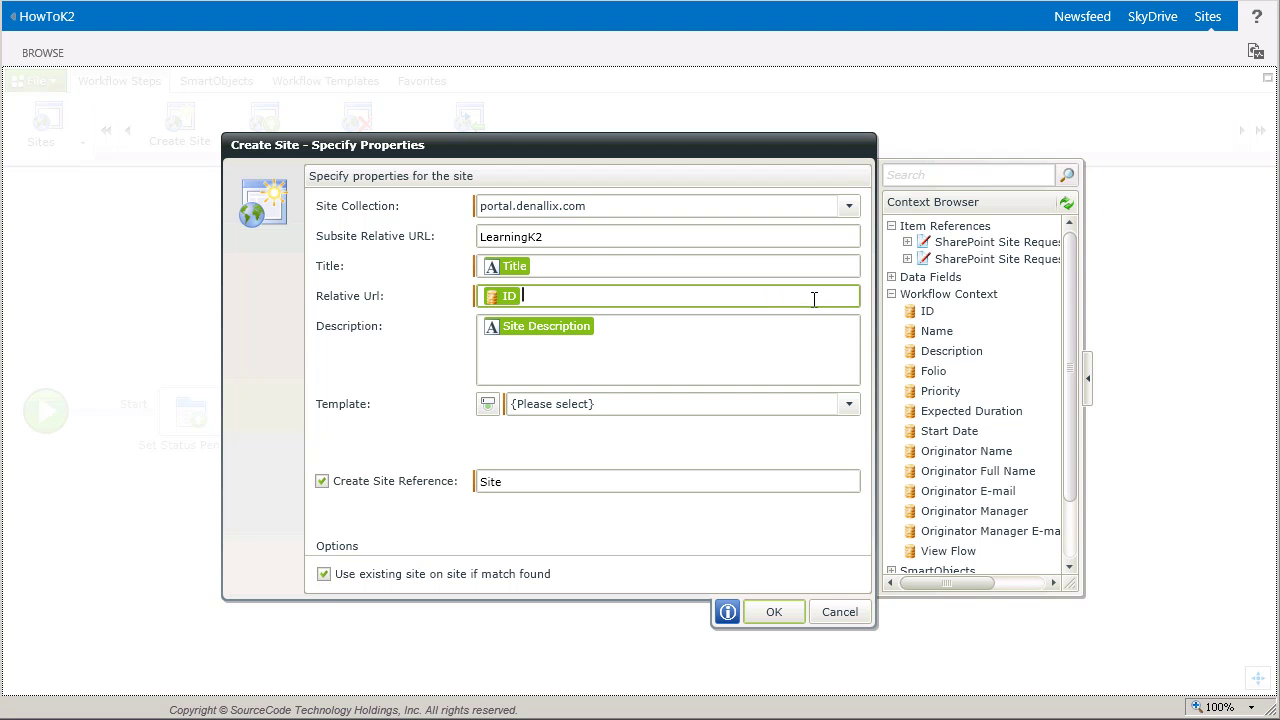
# - Switch the site template from a fixed choice to a dynamic value and fill it with the request item's Site Type field
pyautogui.click(849, 405)
pyautogui.moveTo(865, 458); pyautogui.dragTo(863, 425)
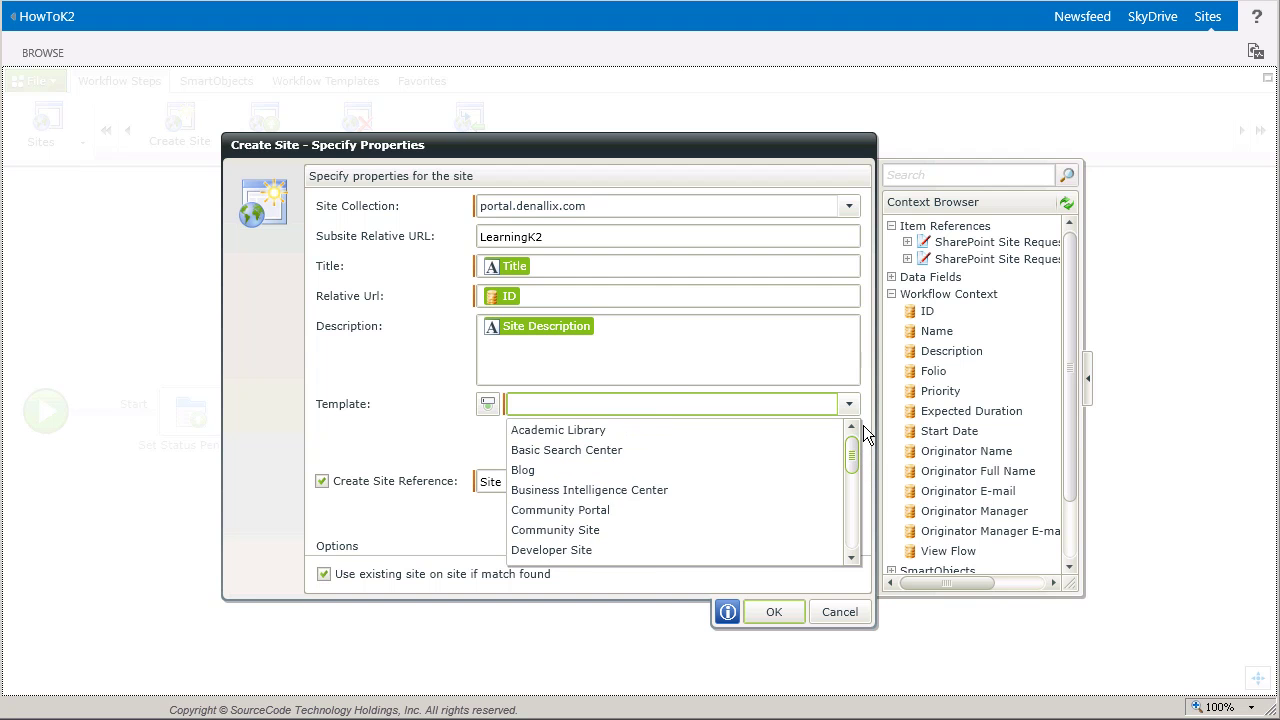
pyautogui.click(502, 446)
pyautogui.click(497, 414)
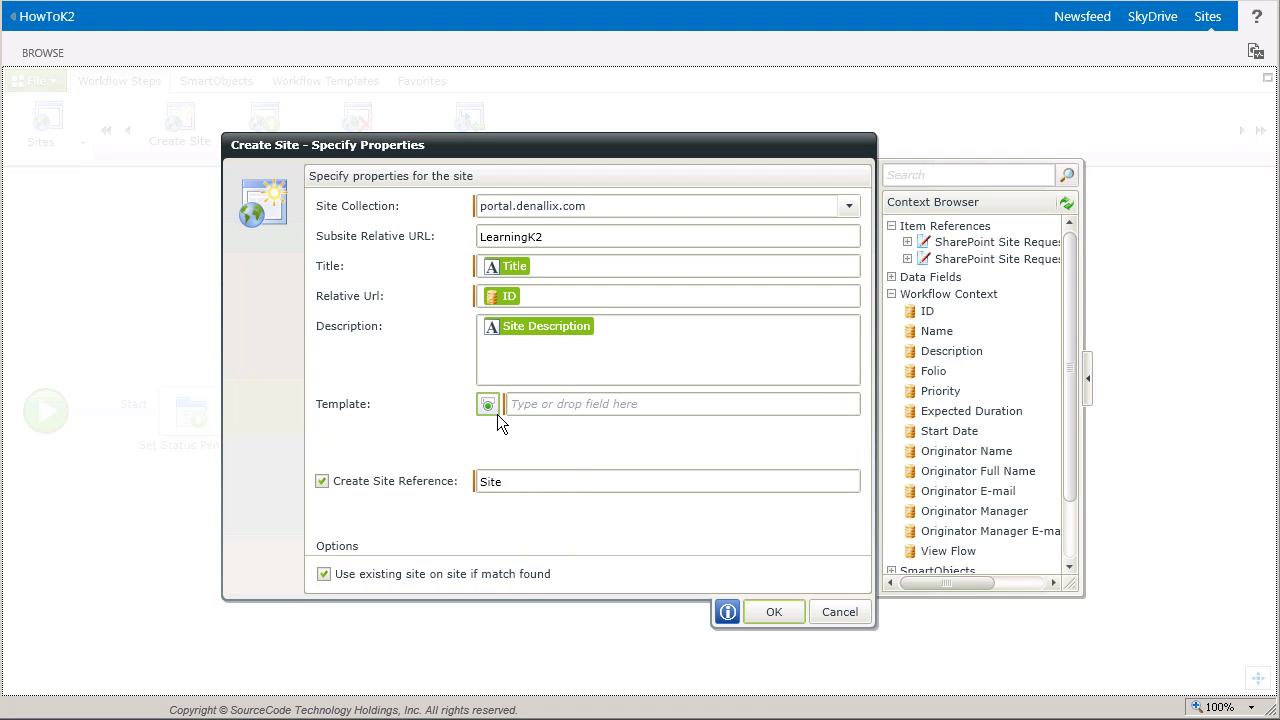
pyautogui.click(540, 412)
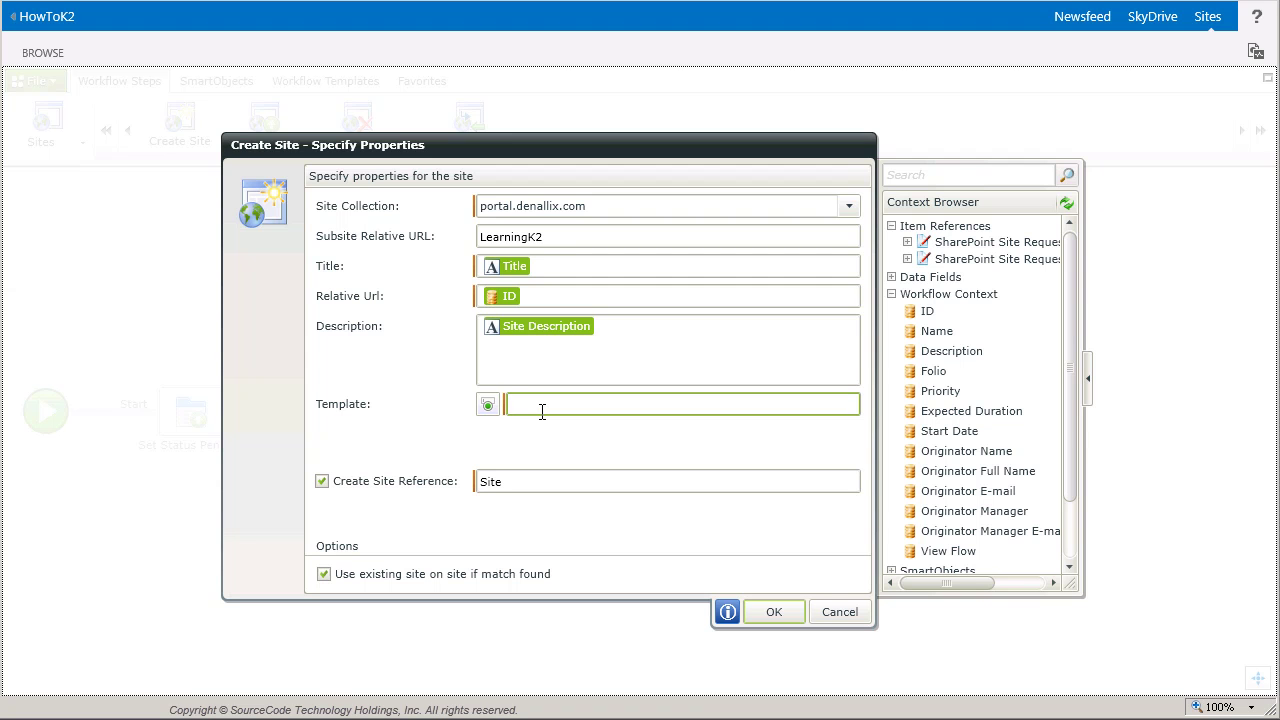
pyautogui.click(910, 256)
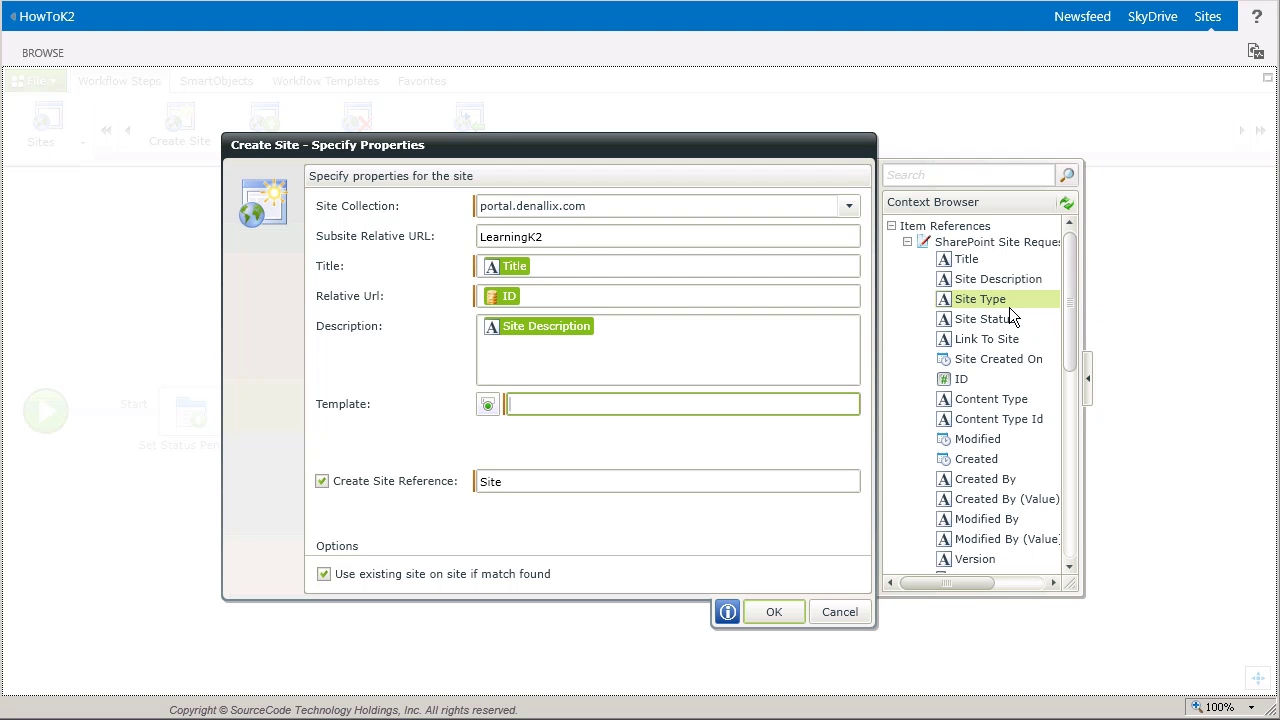
pyautogui.moveTo(1004, 304); pyautogui.dragTo(591, 411)
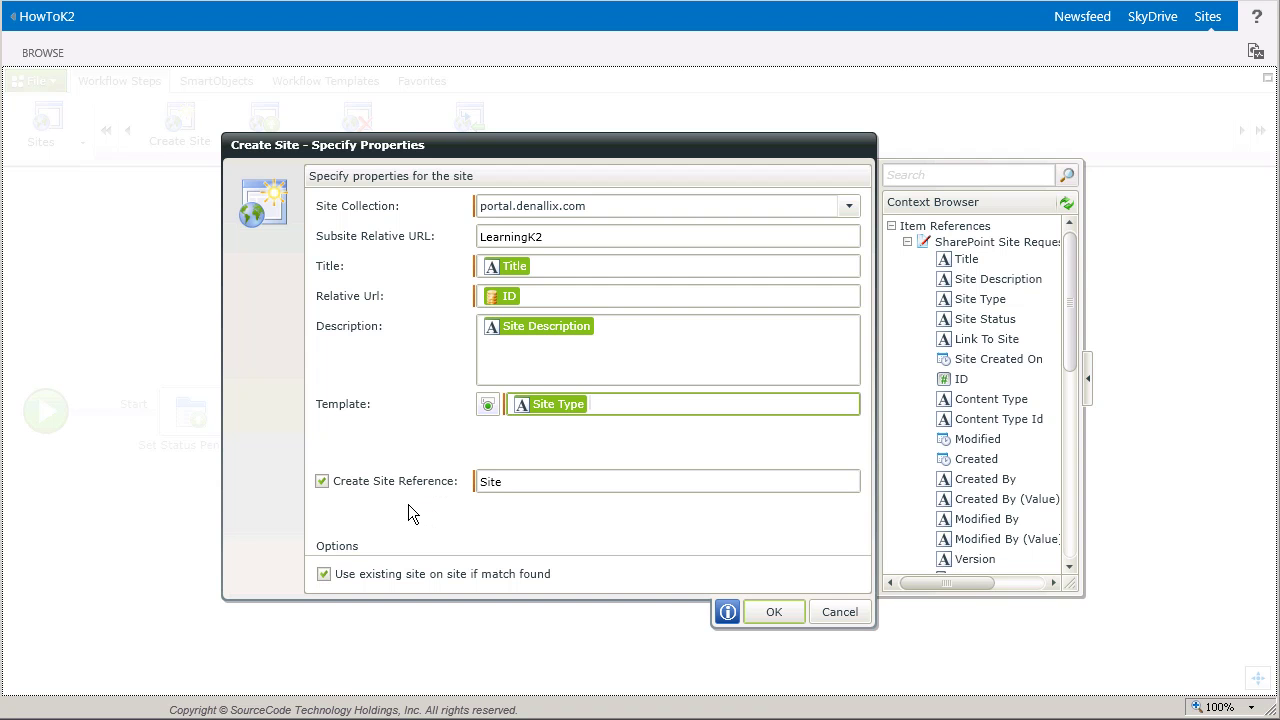
# - Name the created site's reference "New Site" and accept the Create Site properties
pyautogui.click(490, 488)
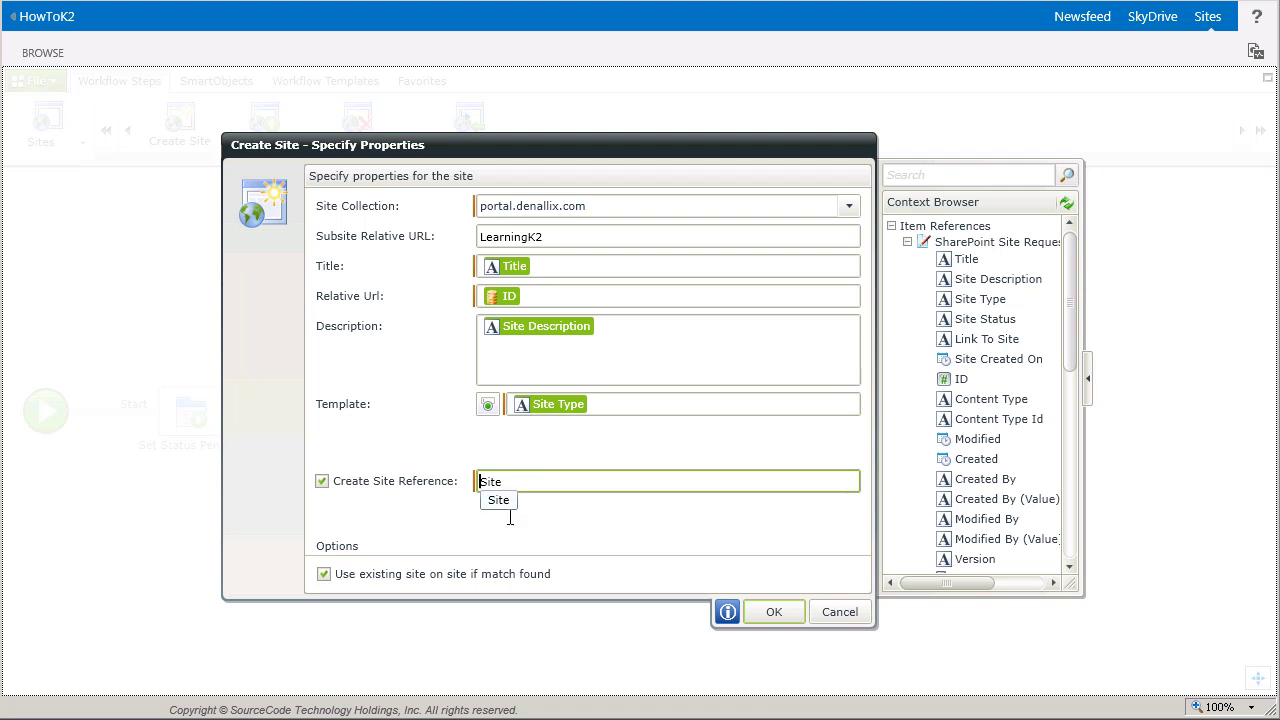
pyautogui.write('New')
pyautogui.click(793, 624)
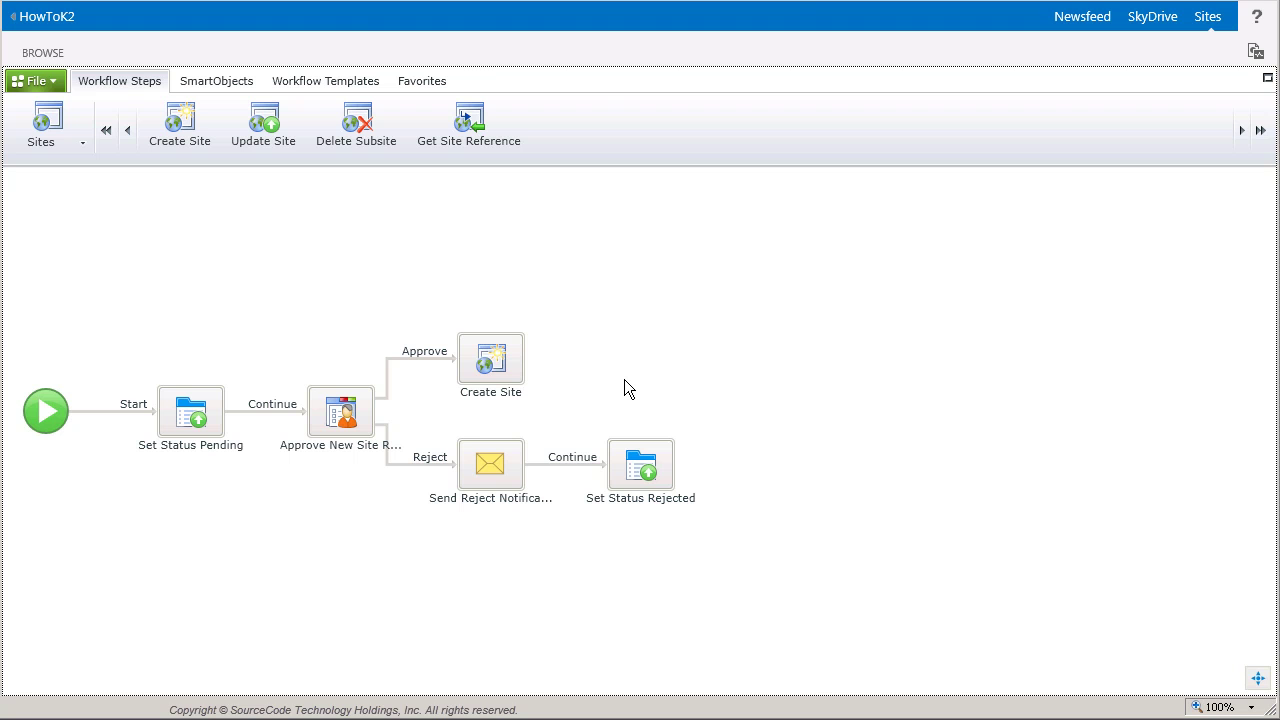
# - Add a "Continue" outcome leading to a new workflow step after Create Site
pyautogui.moveTo(522, 384)
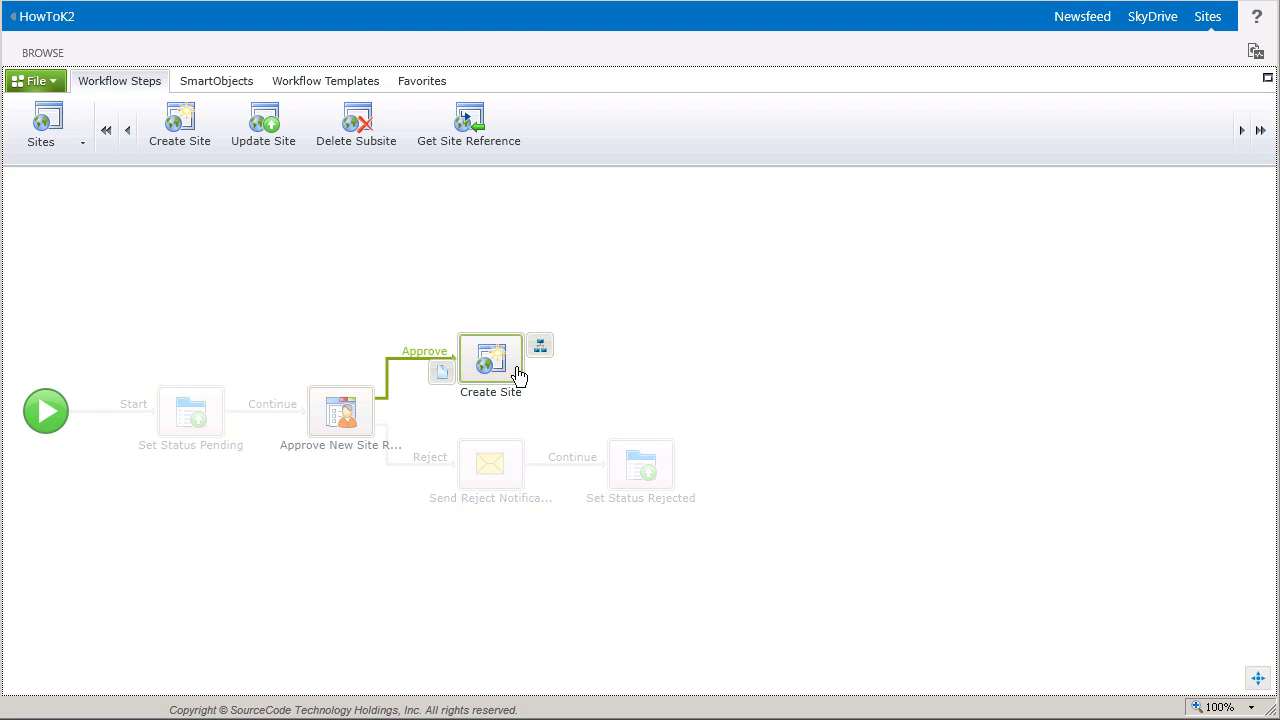
pyautogui.click(540, 347)
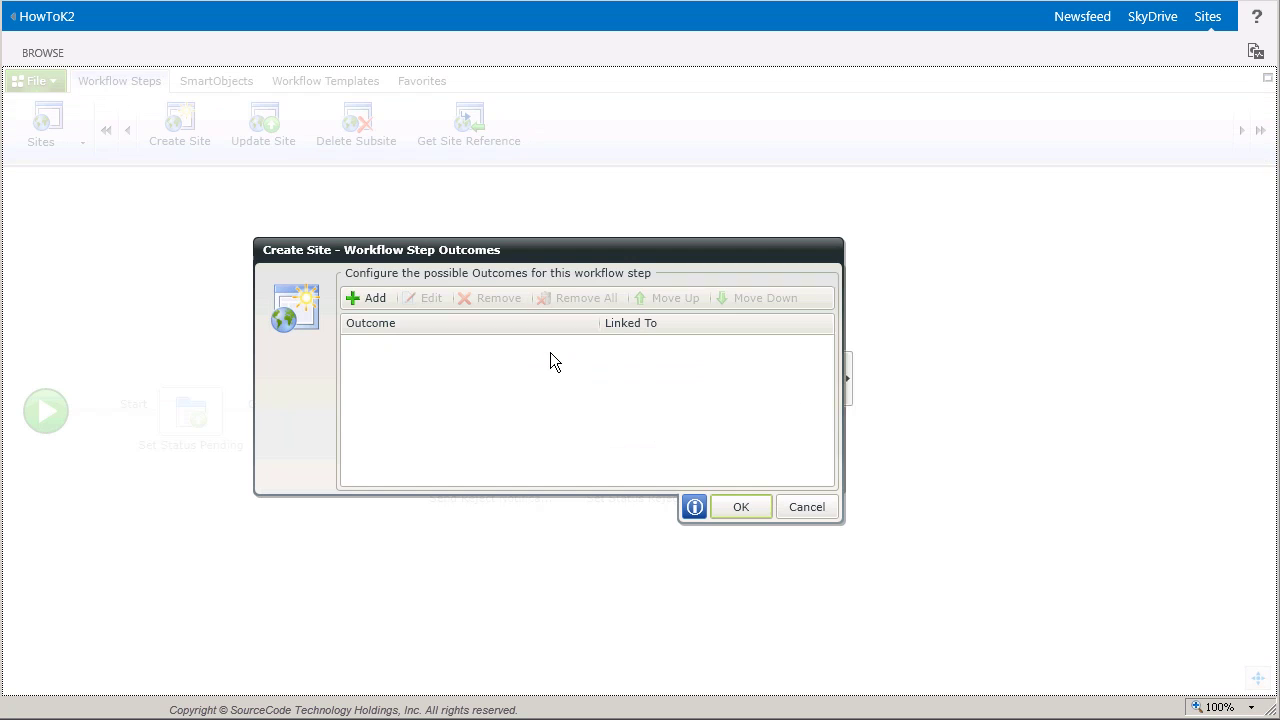
pyautogui.click(384, 306)
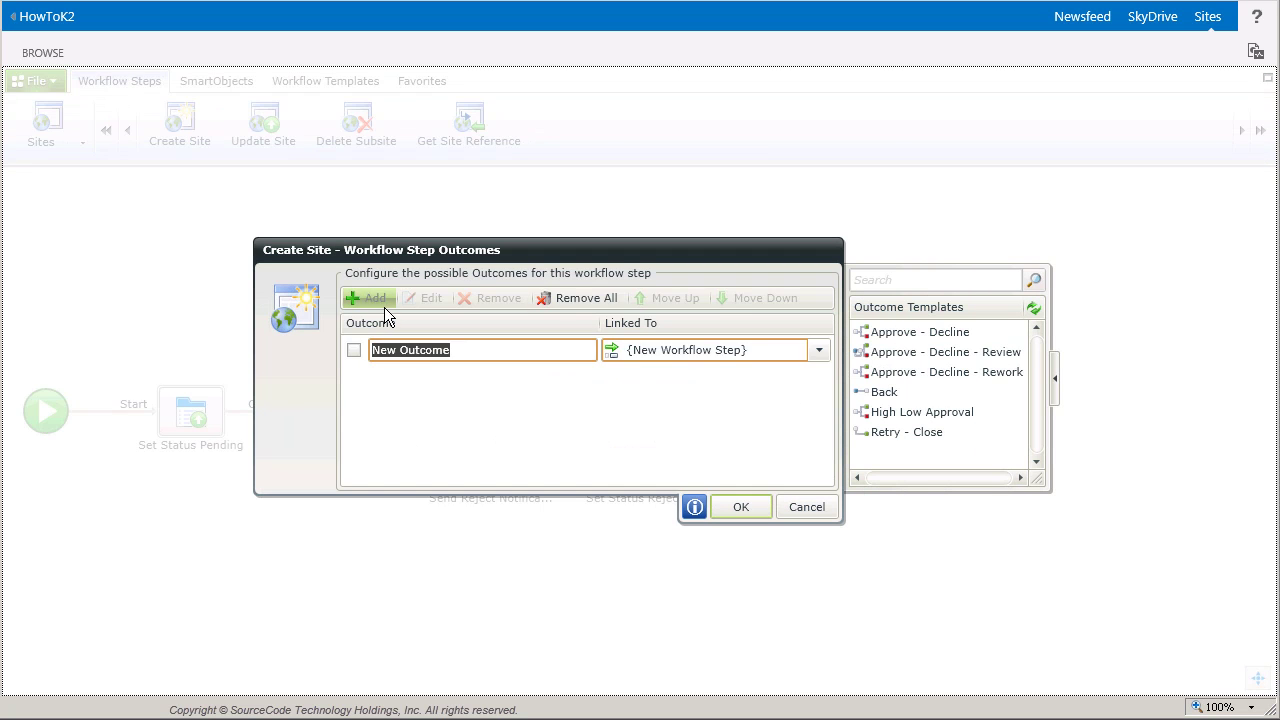
pyautogui.write('Continue')
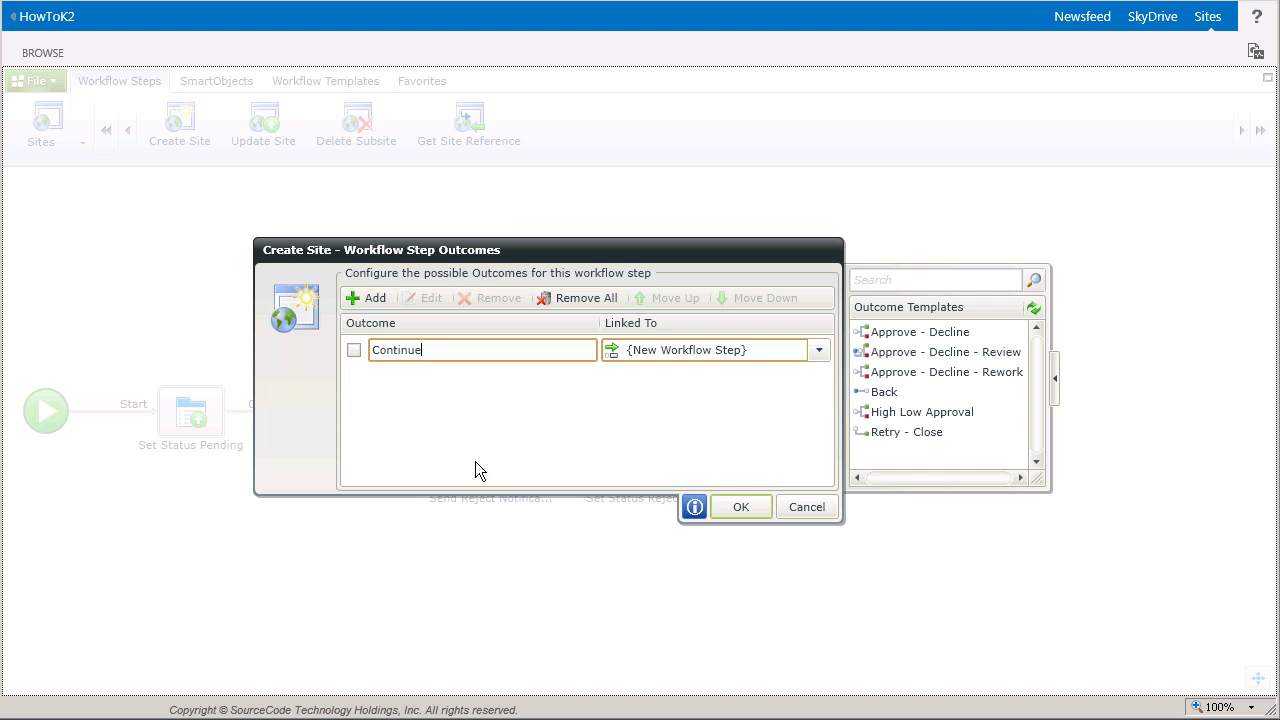
pyautogui.click(740, 507)
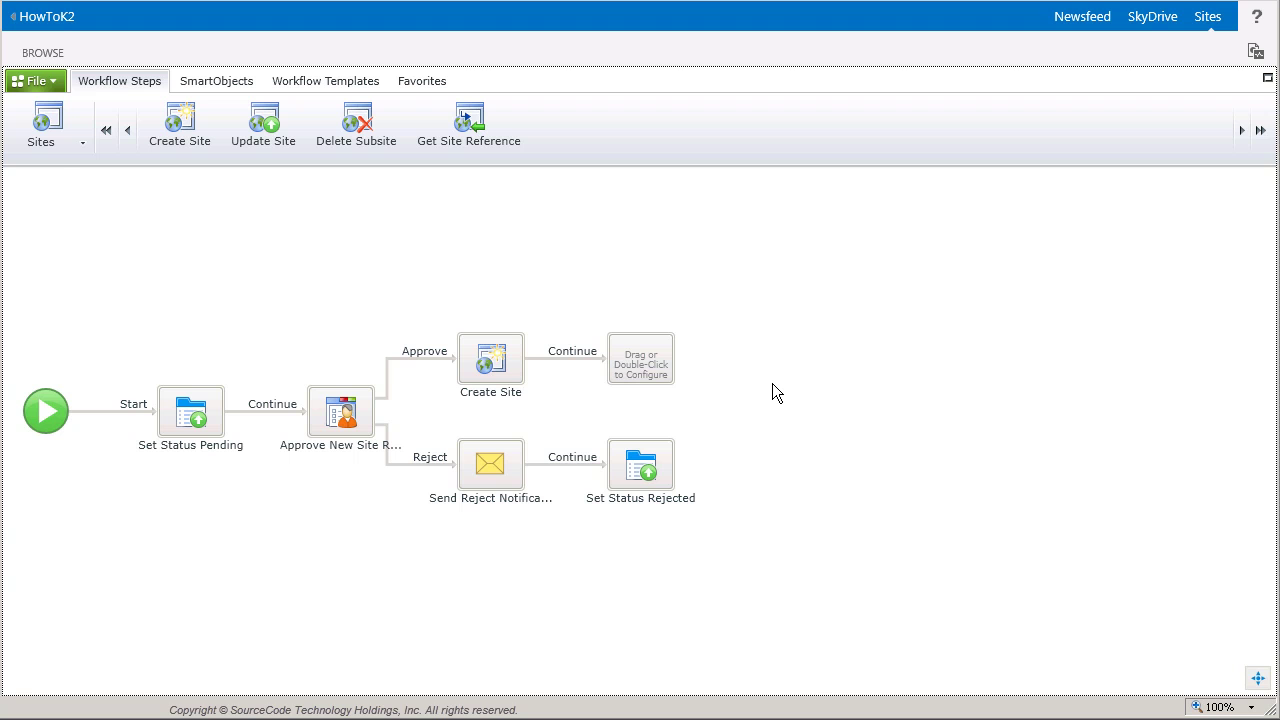
# - Place an Update List Item step on the empty step after Create Site, setting the SharePoint Site Requests item's Site Status to "Site Created"
pyautogui.click(64, 146)
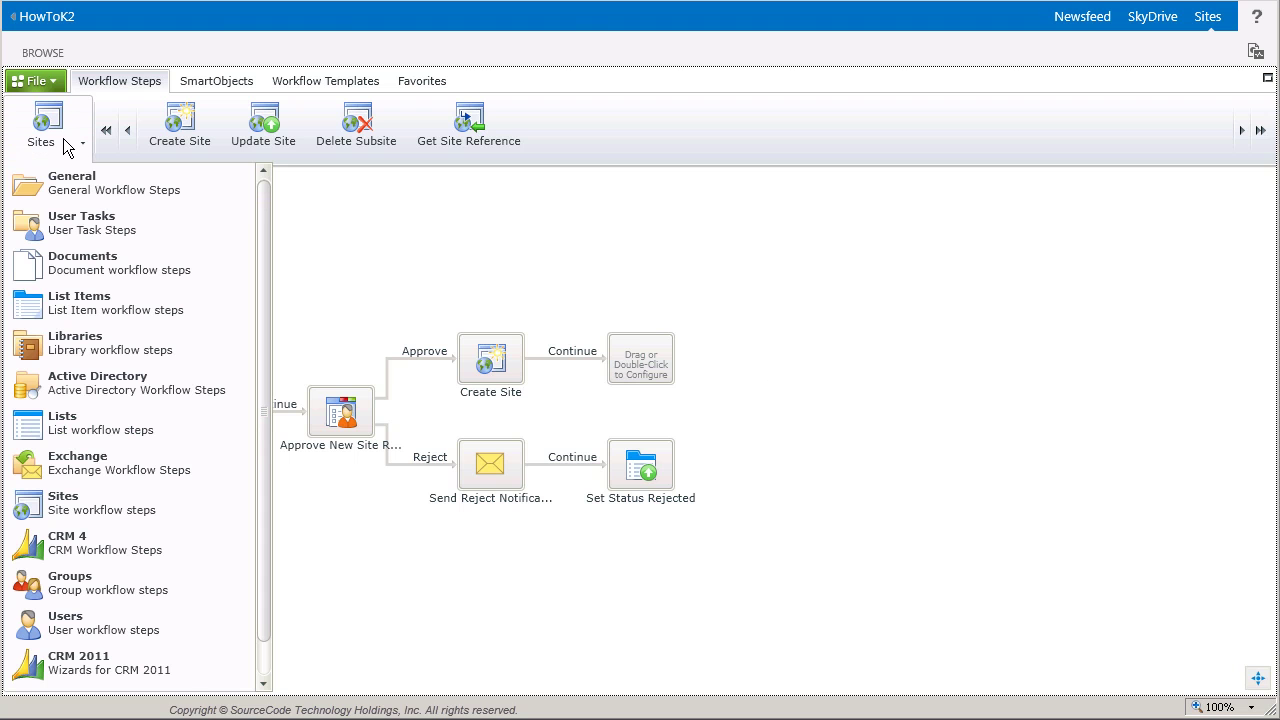
pyautogui.click(161, 310)
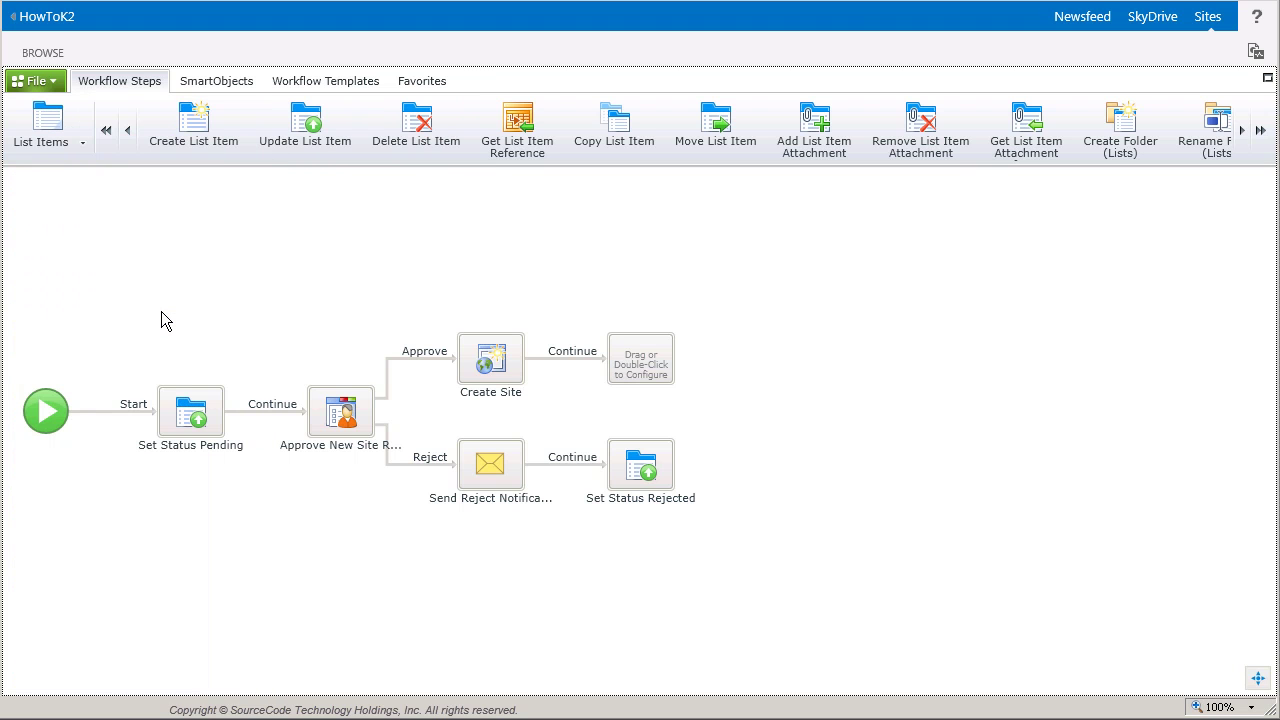
pyautogui.moveTo(330, 150); pyautogui.dragTo(642, 380)
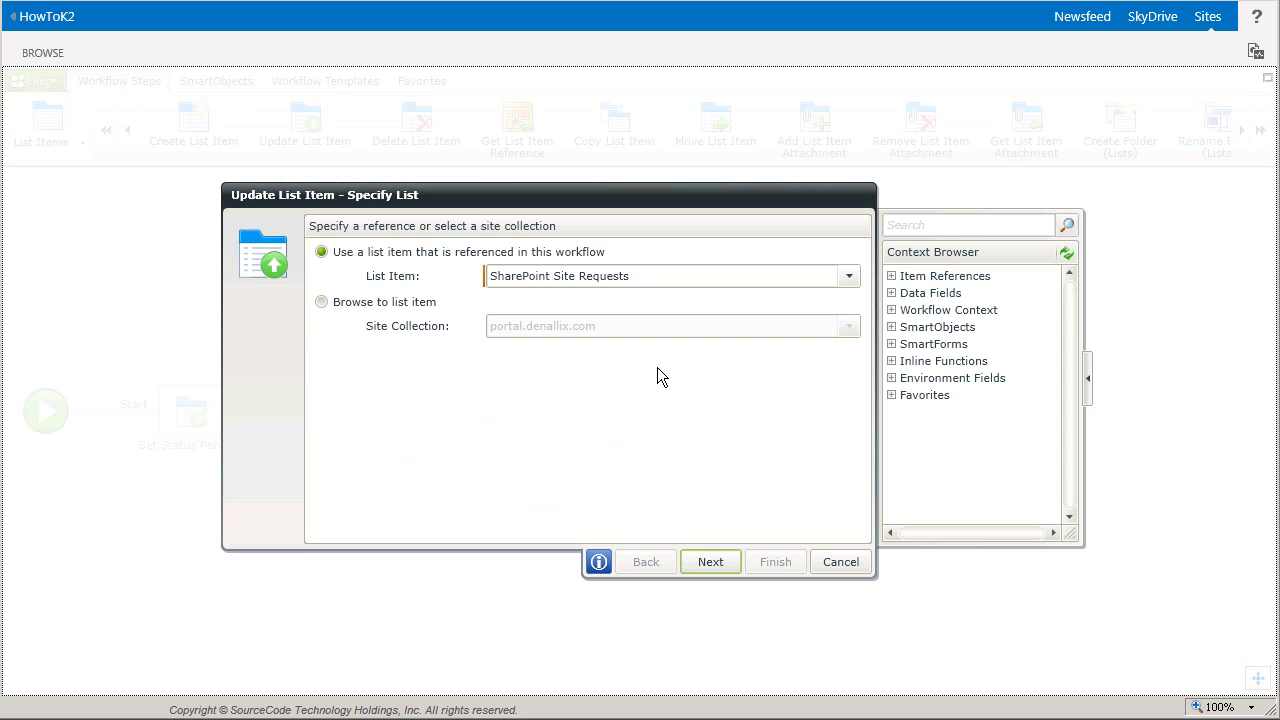
pyautogui.click(720, 572)
pyautogui.click(580, 409)
pyautogui.write('Site Created')
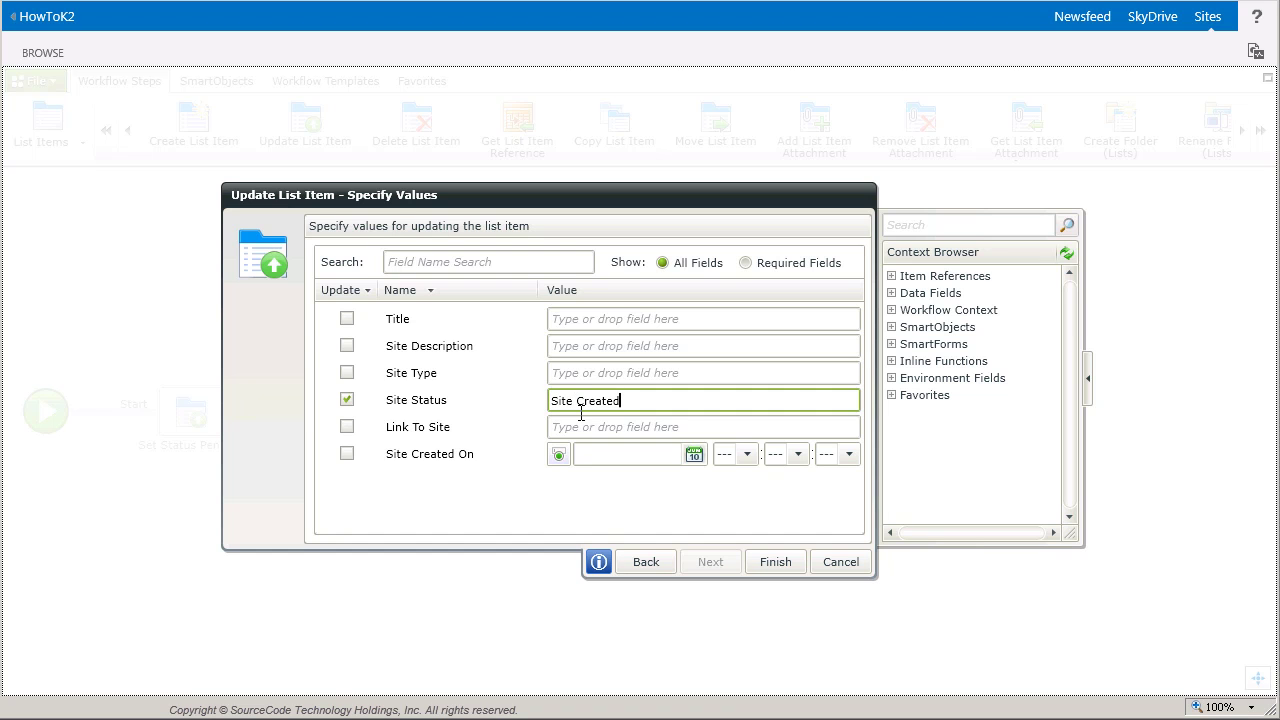
# - Fill the Link To Site value with the URL field of the New Site reference
pyautogui.click(891, 276)
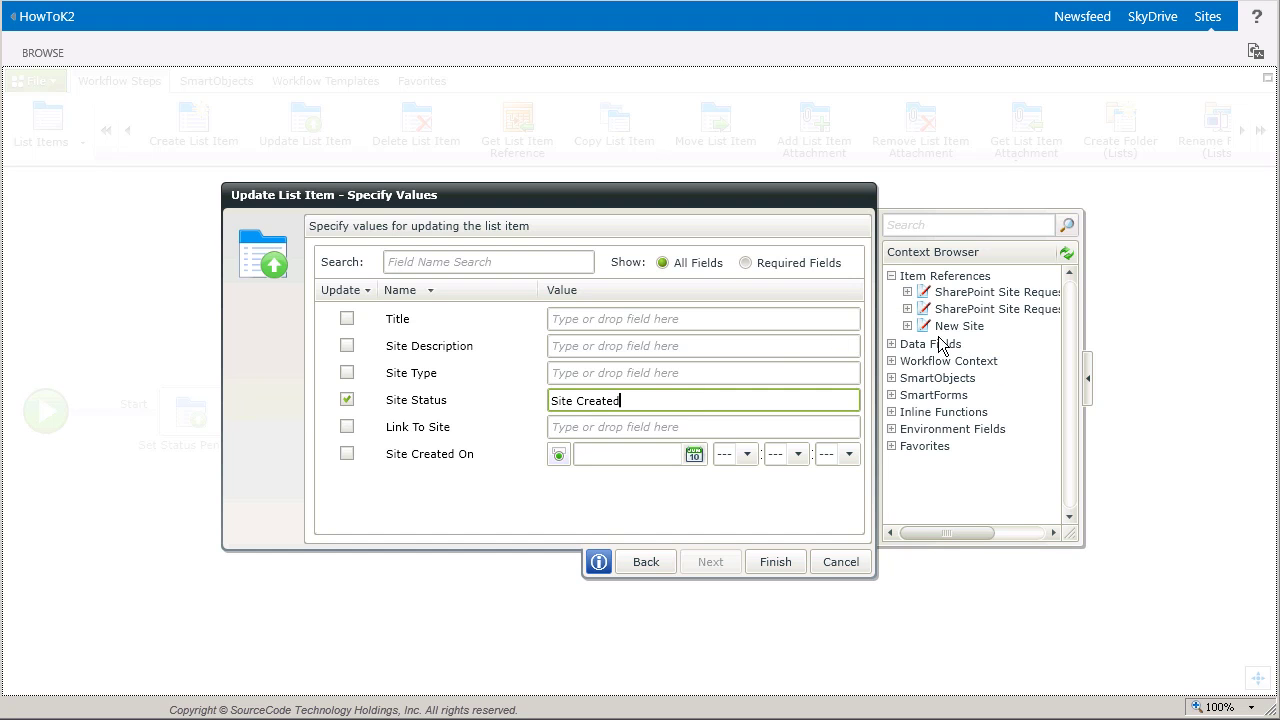
pyautogui.click(907, 326)
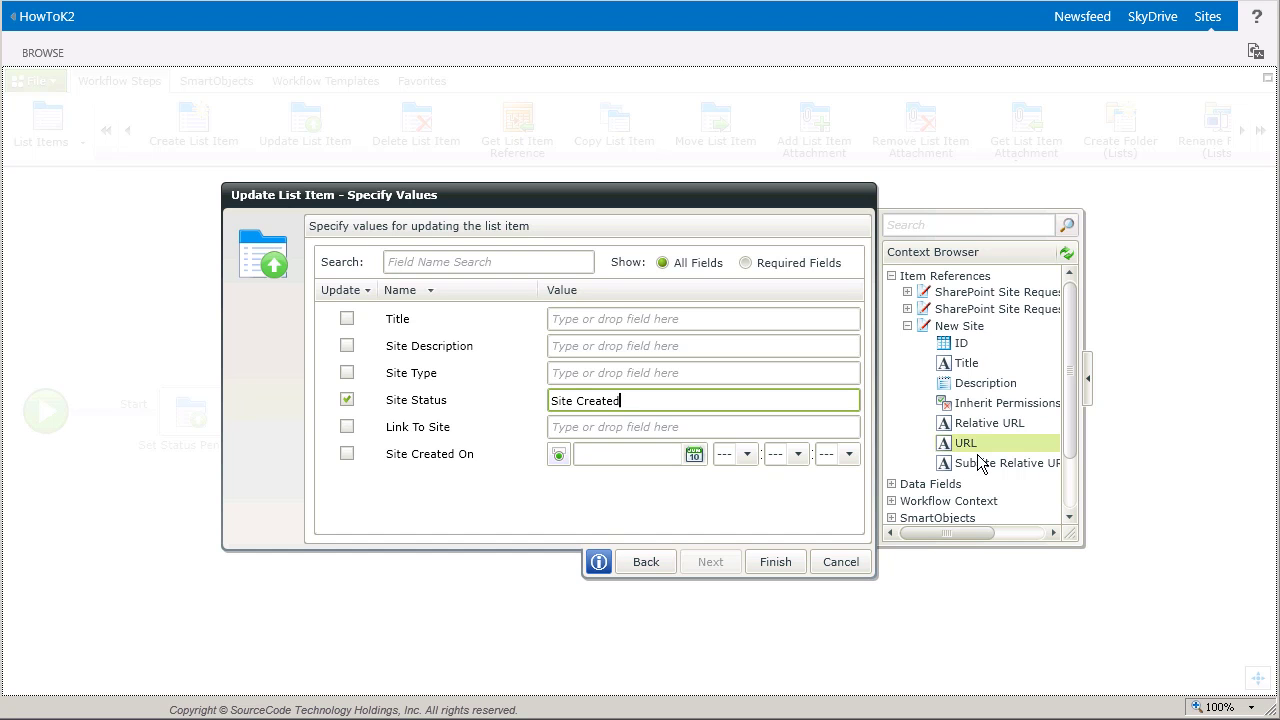
pyautogui.moveTo(955, 447); pyautogui.dragTo(793, 436)
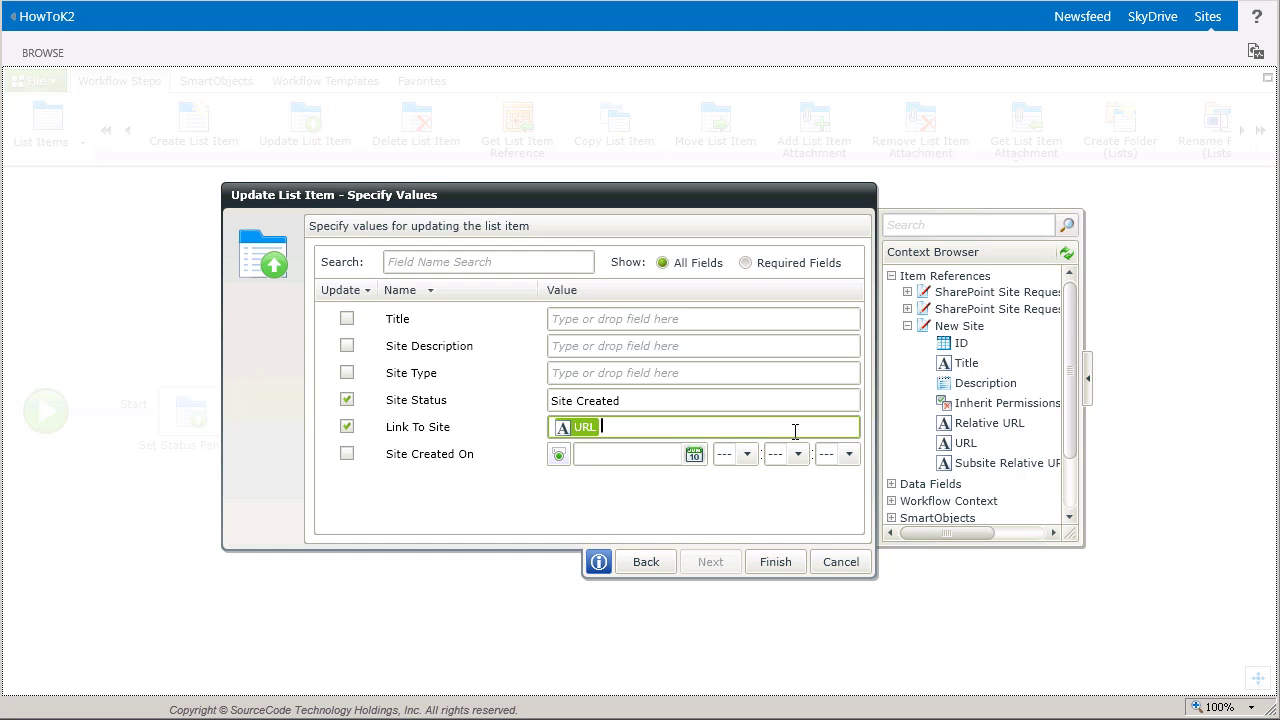
# - Fill Site Created On with the Now() date and time function and finish the list item update
pyautogui.doubleClick(923, 334)
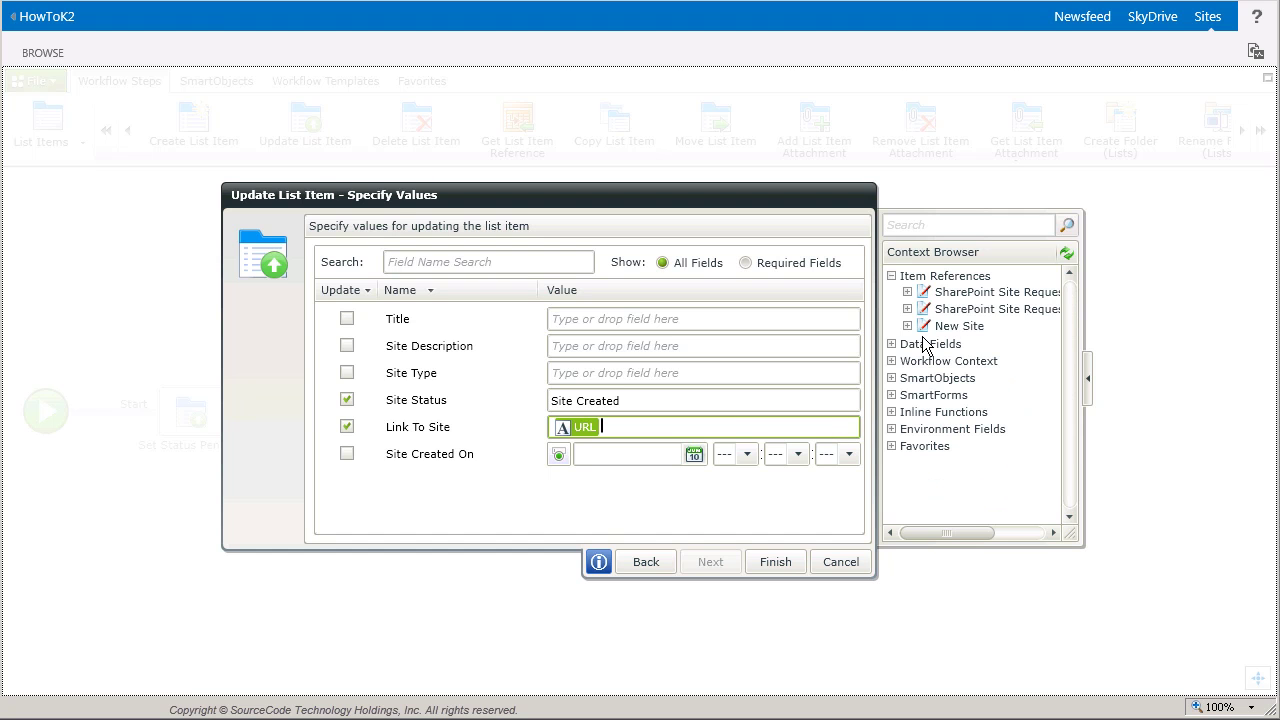
pyautogui.doubleClick(903, 418)
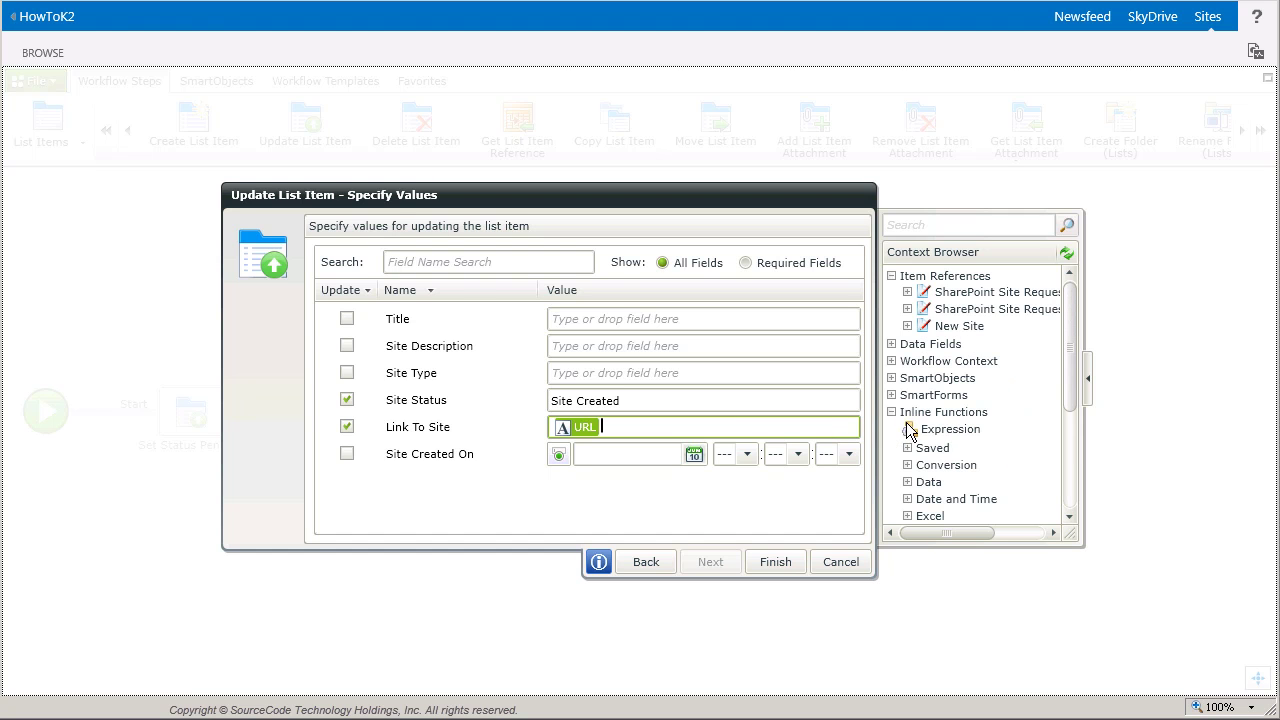
pyautogui.doubleClick(955, 499)
pyautogui.moveTo(1079, 339); pyautogui.dragTo(1085, 400)
pyautogui.moveTo(958, 426); pyautogui.dragTo(662, 461)
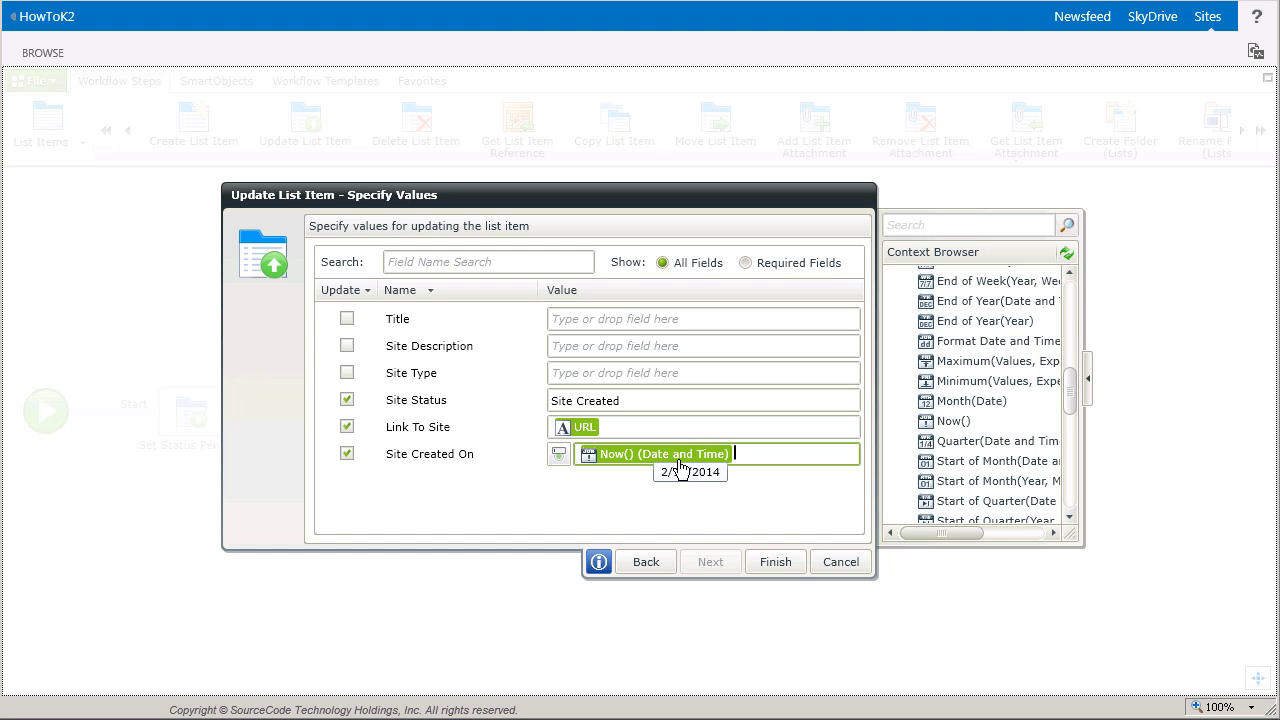
pyautogui.click(793, 563)
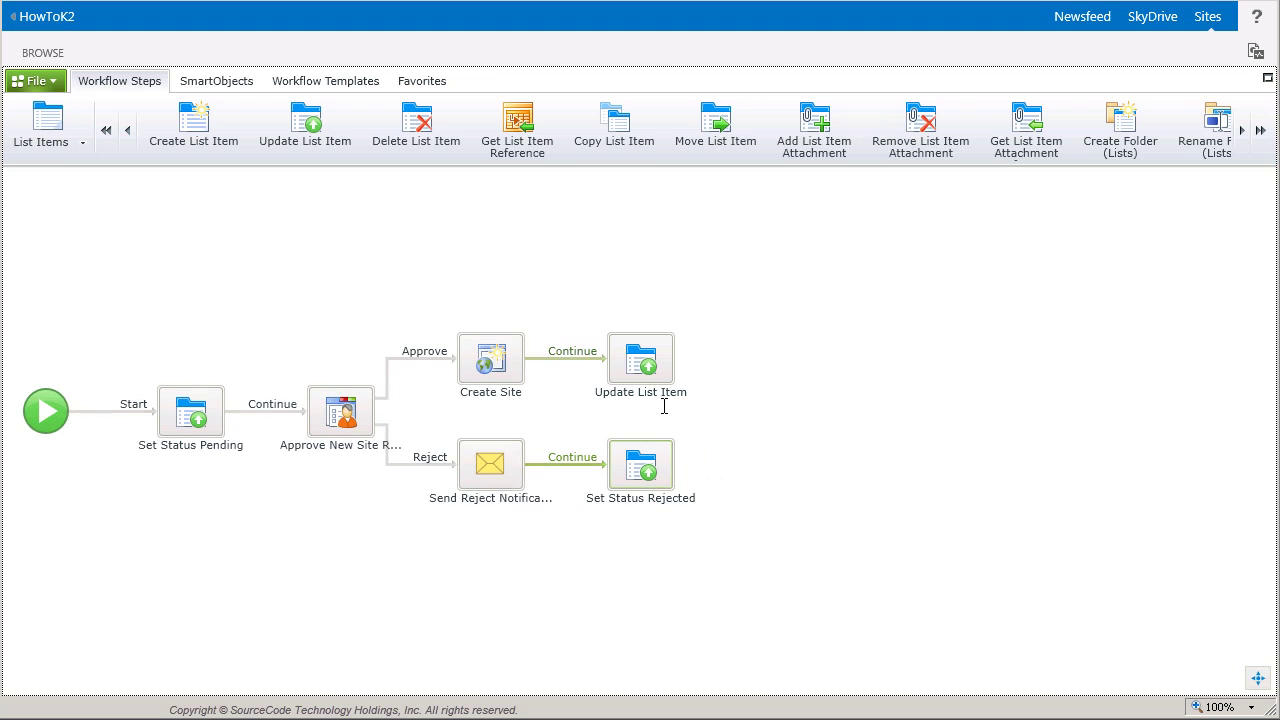
# - Rename the Update List Item step on the Approve branch as "Update Site Request Item"
pyautogui.click(664, 400)
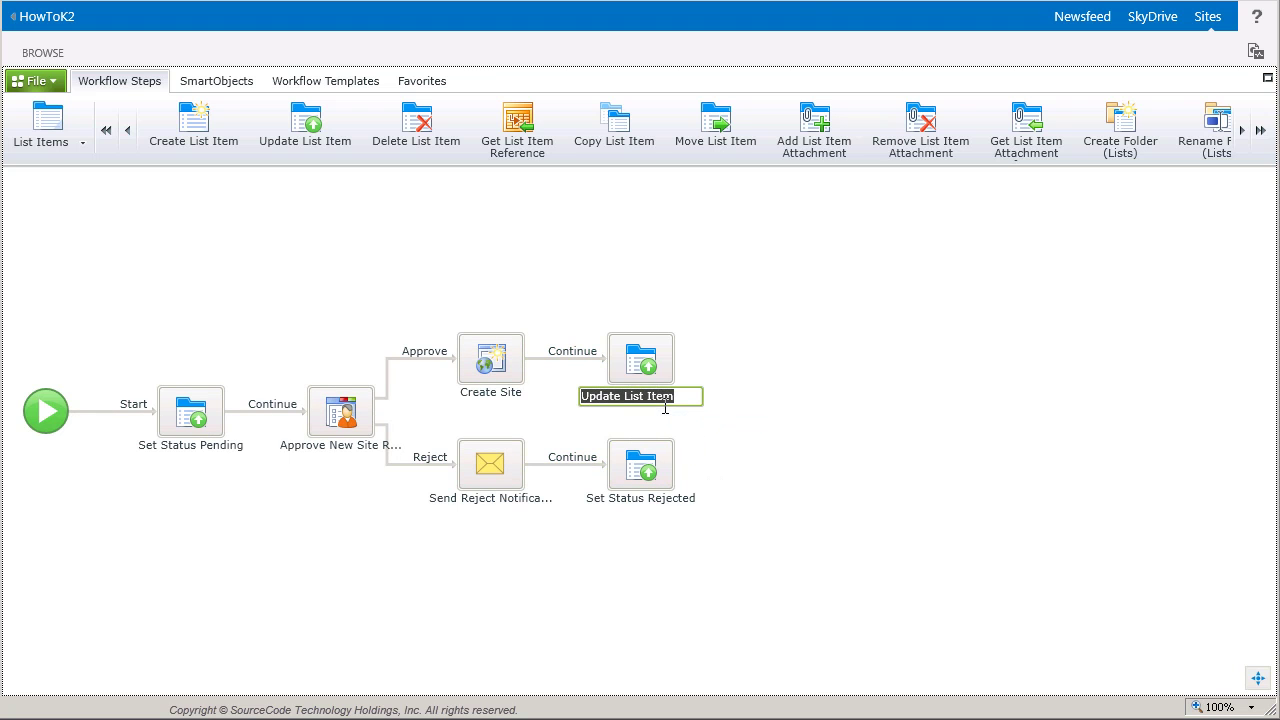
pyautogui.write('Update Site REq')
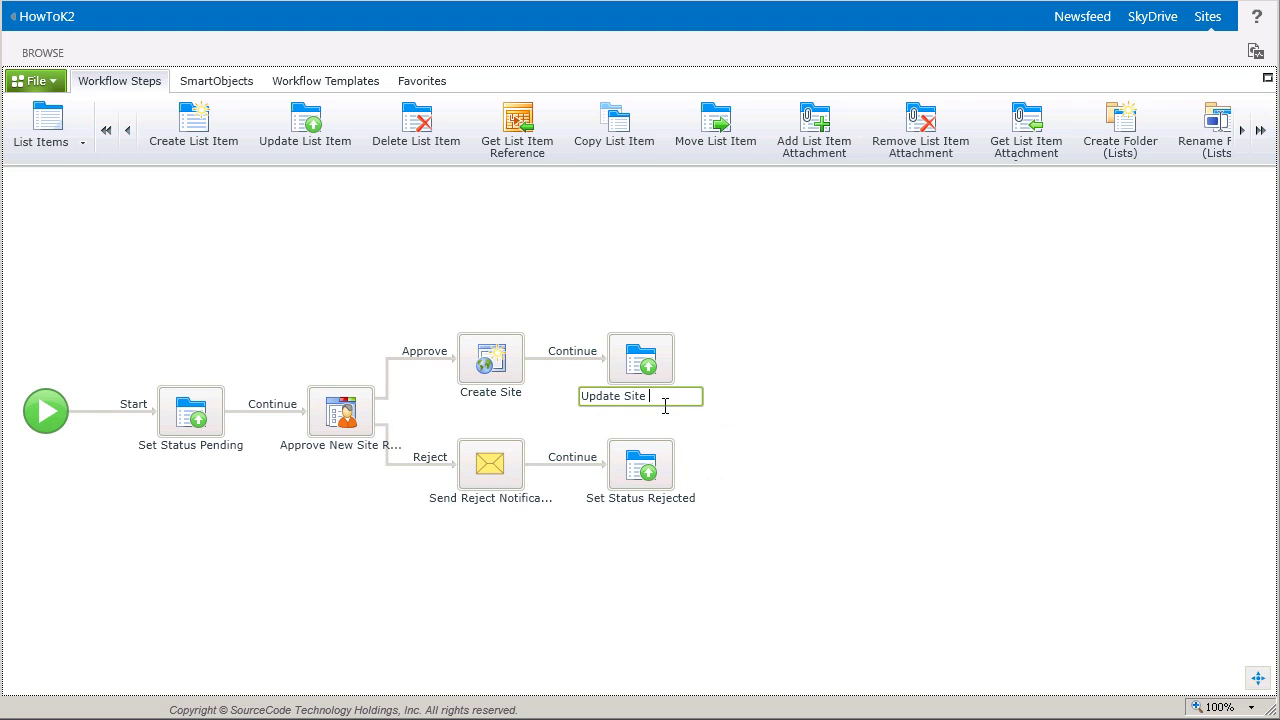
pyautogui.press('BackSpace')
pyautogui.press('BackSpace')
pyautogui.write('equest Item')
pyautogui.press('Return')
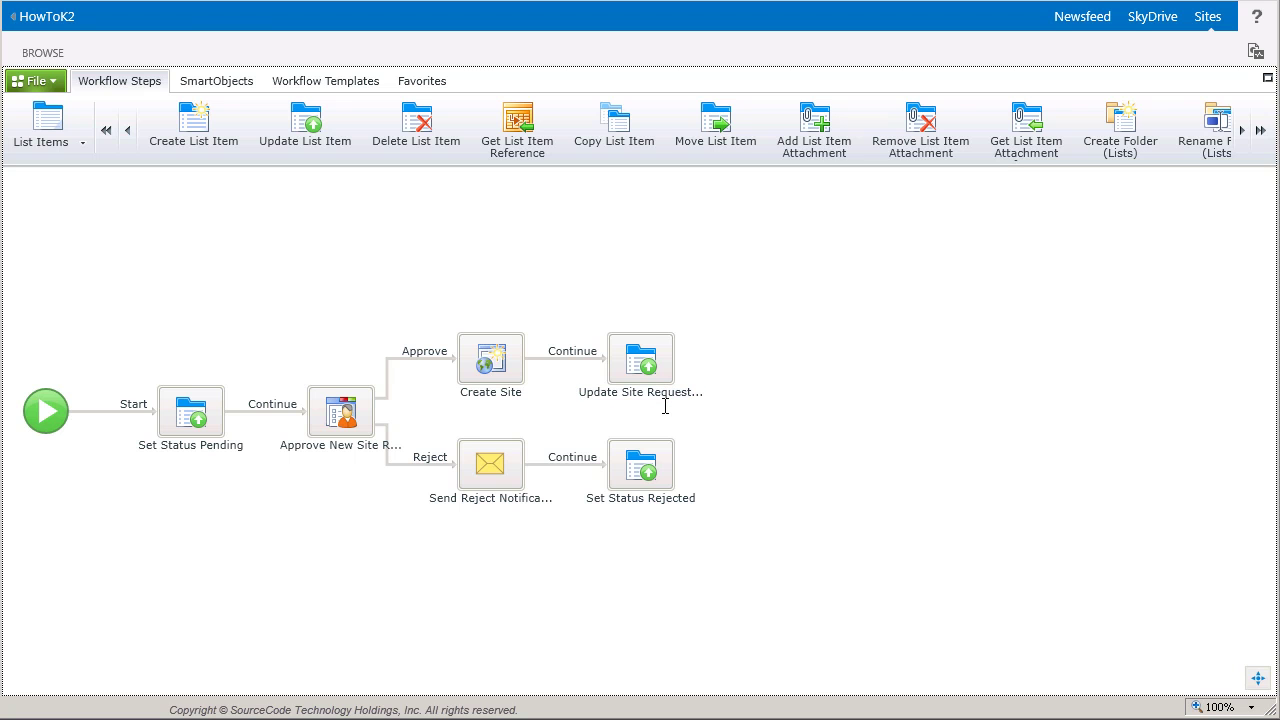
# - Add a "Continue" outcome leading to a new workflow step after Update Site Request Item, and save the workflow
pyautogui.moveTo(680, 338)
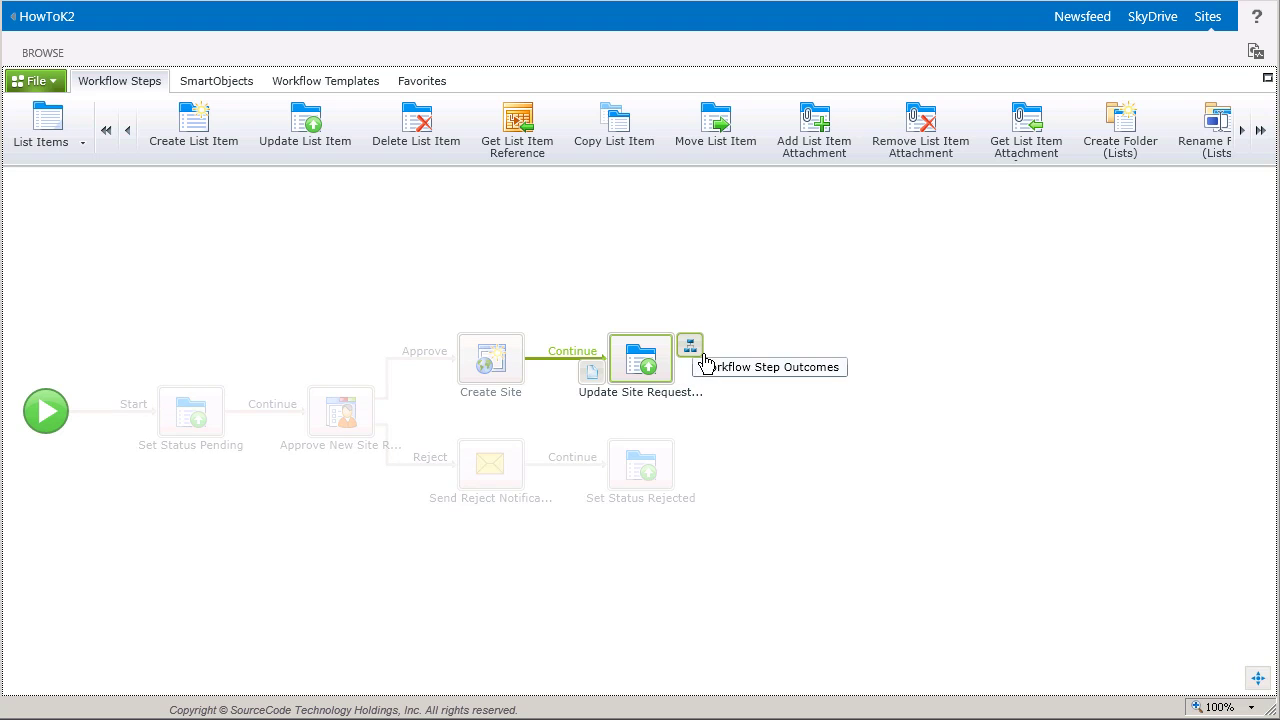
pyautogui.click(701, 355)
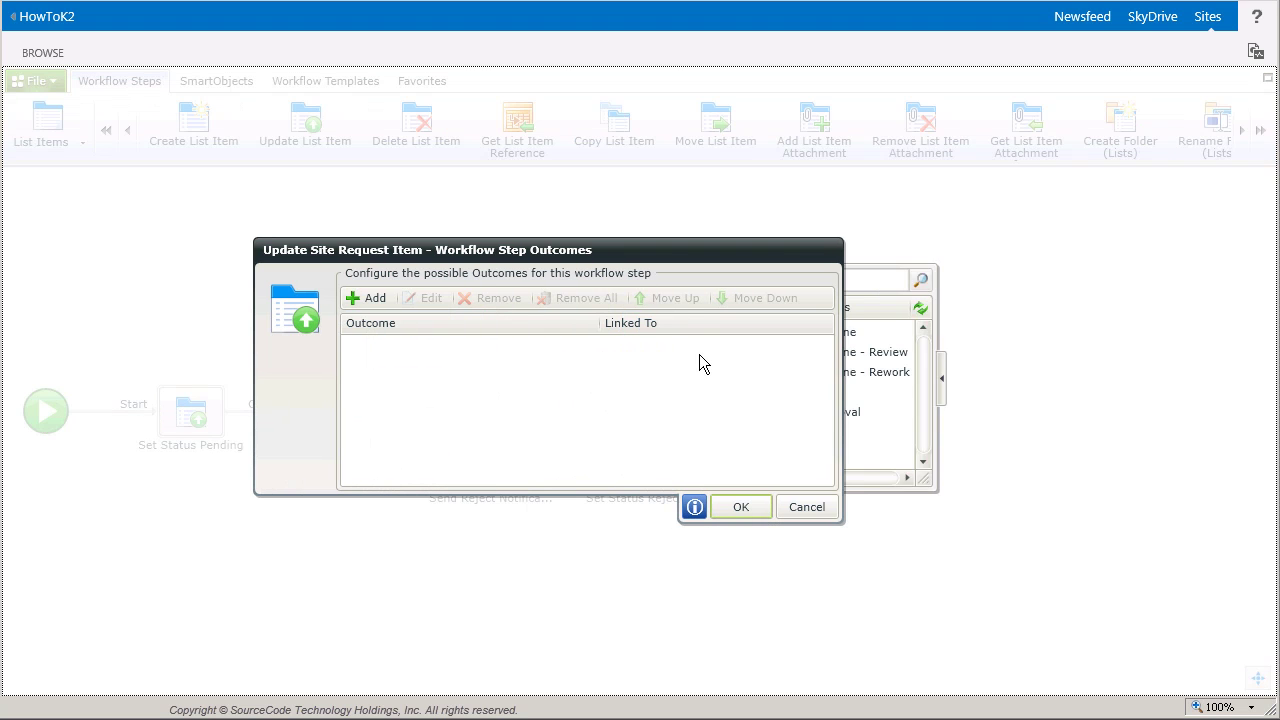
pyautogui.click(384, 299)
pyautogui.write('Continue')
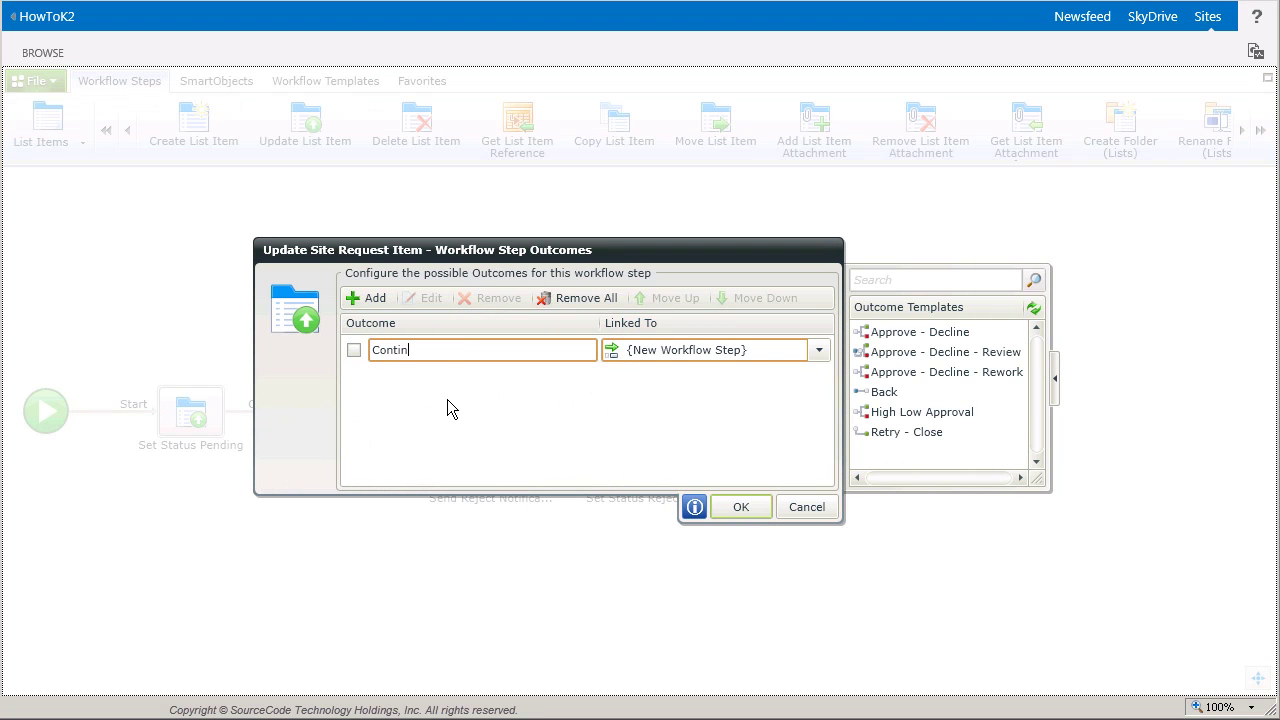
pyautogui.click(757, 514)
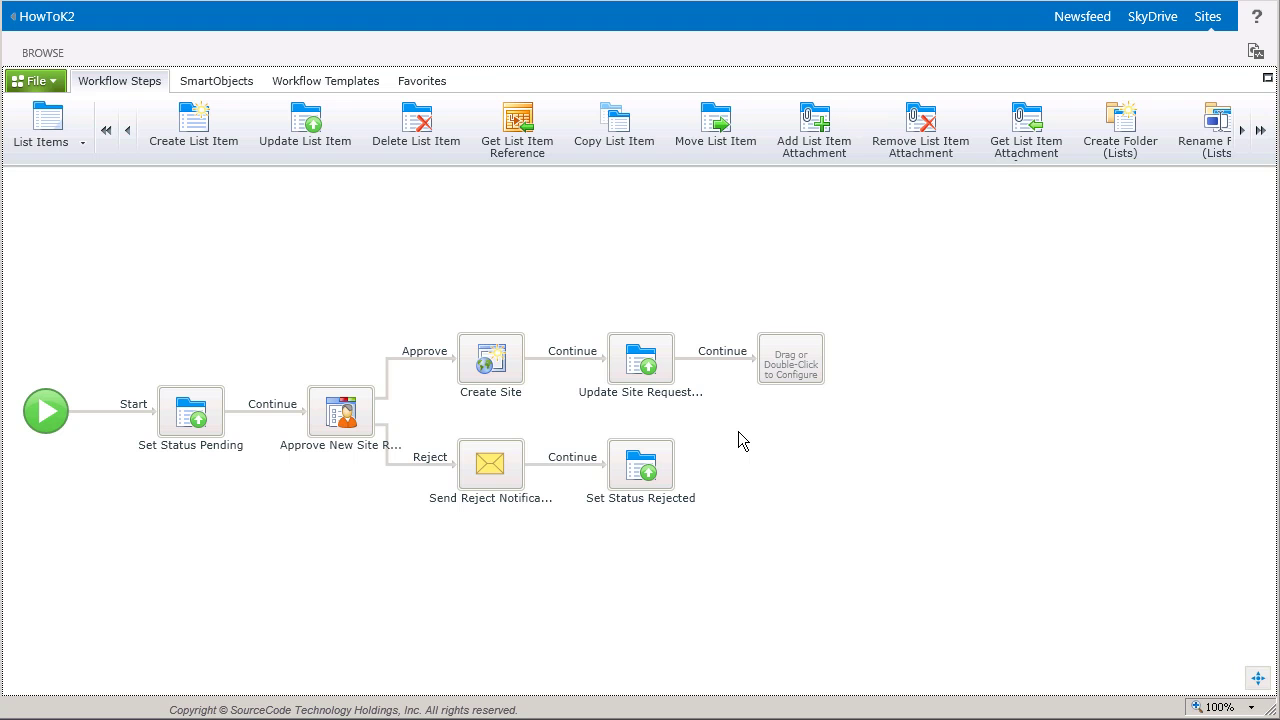
pyautogui.click(66, 92)
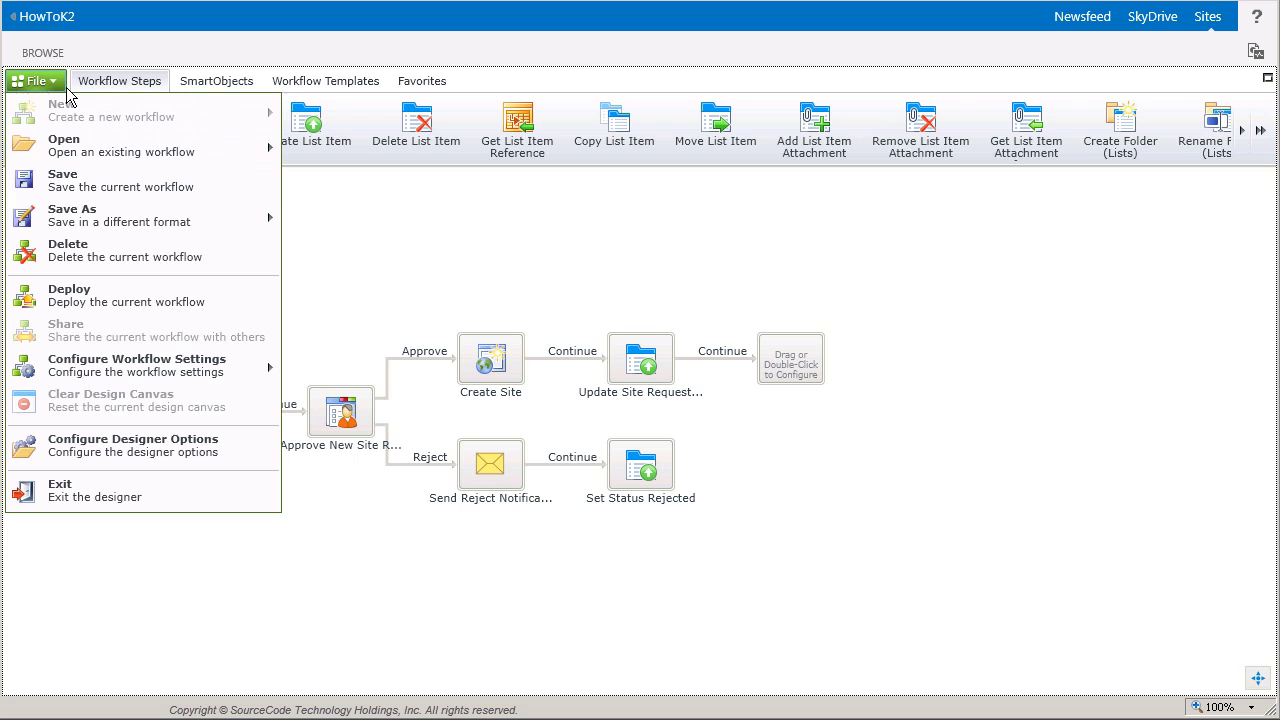
pyautogui.click(82, 193)
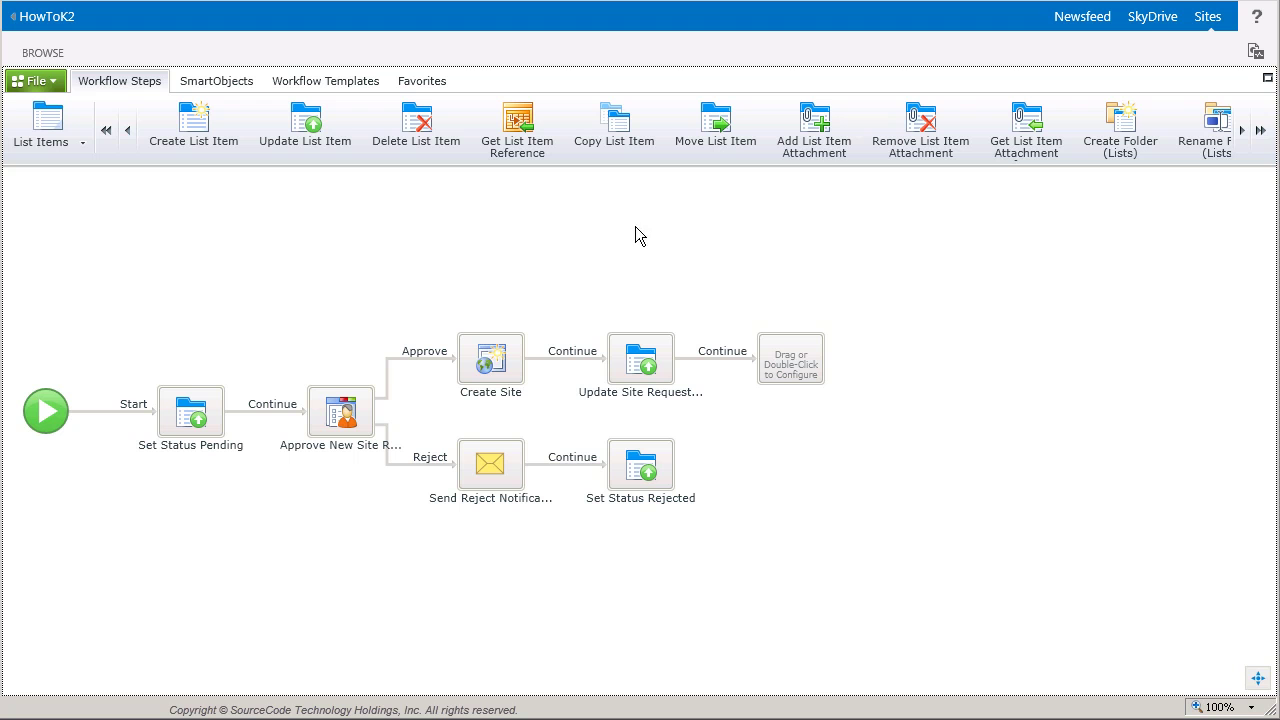
# - Place a SmartForms Task on the empty step after Update Site Request Item and name it "Keep or Delete new Site"
pyautogui.click(88, 163)
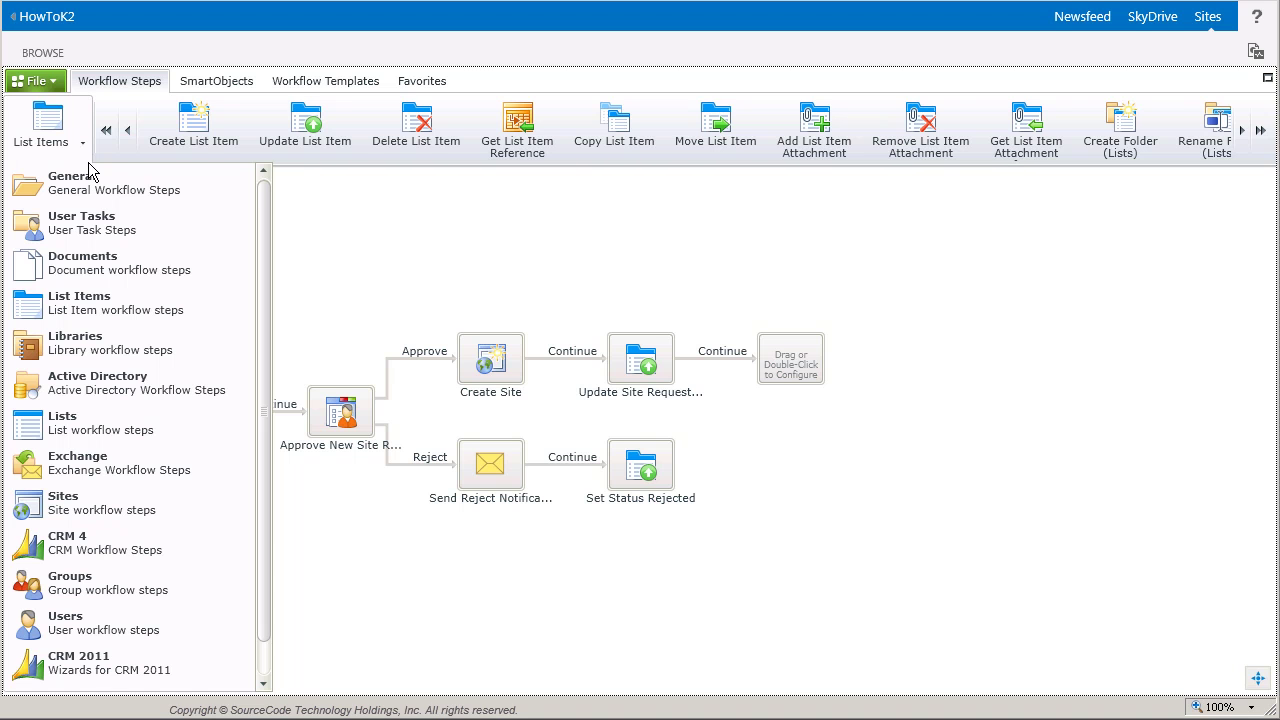
pyautogui.click(108, 198)
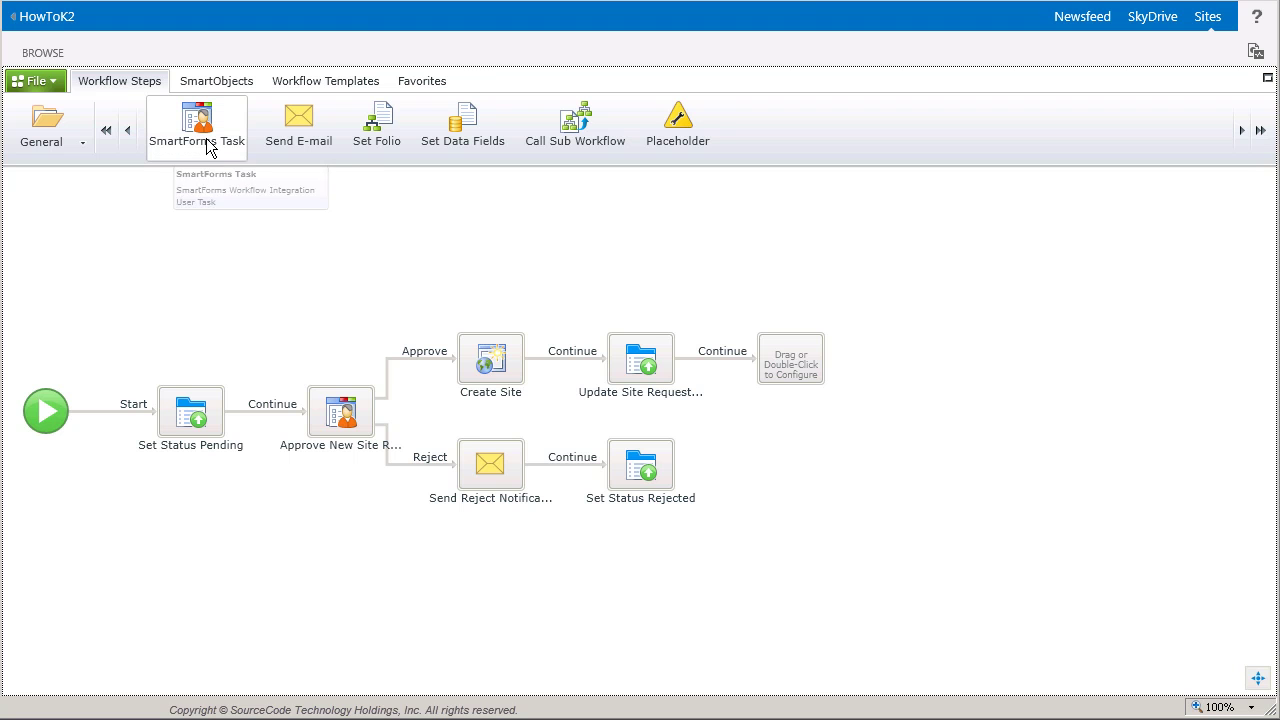
pyautogui.moveTo(208, 147); pyautogui.dragTo(806, 372)
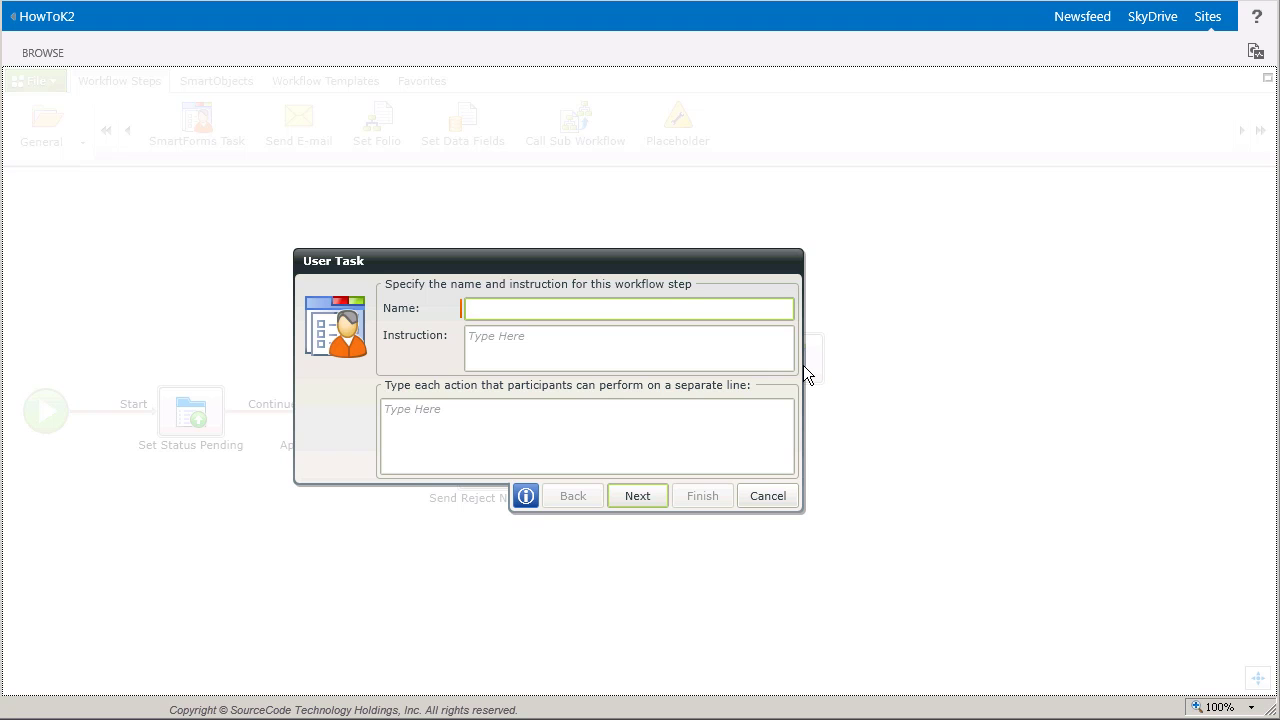
pyautogui.write('Keep or Delet')
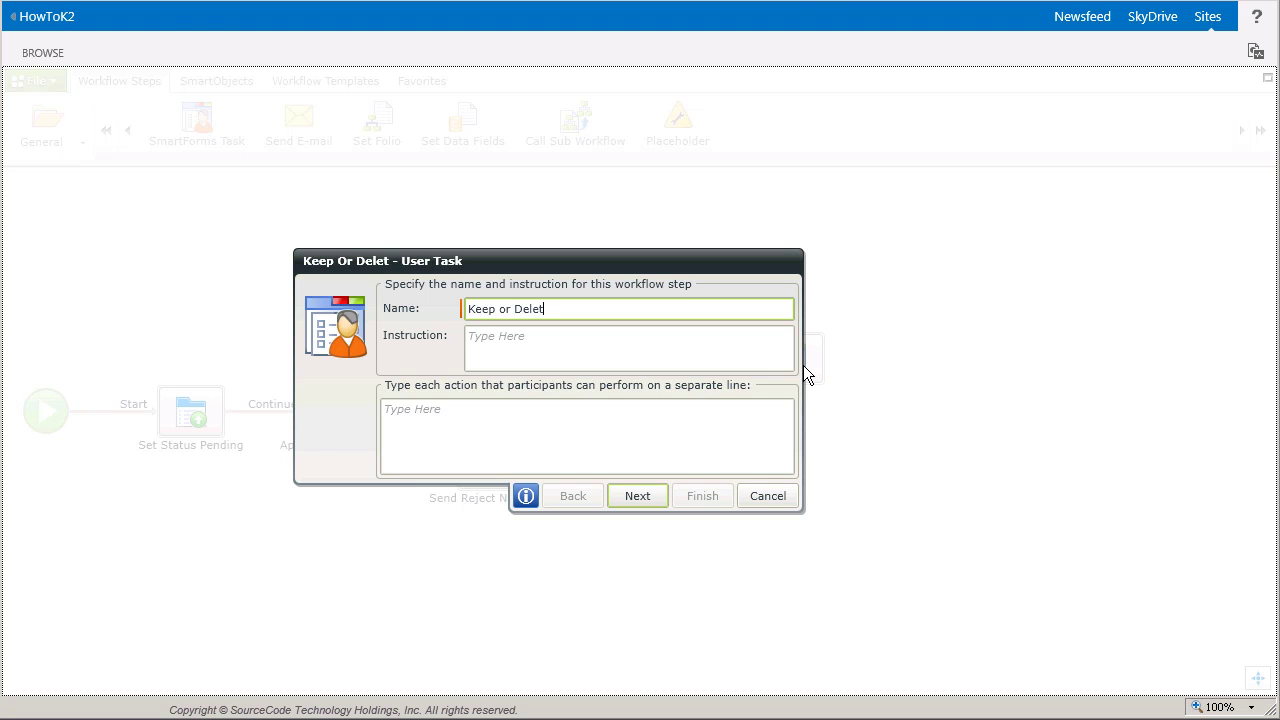
pyautogui.write('e new Site')
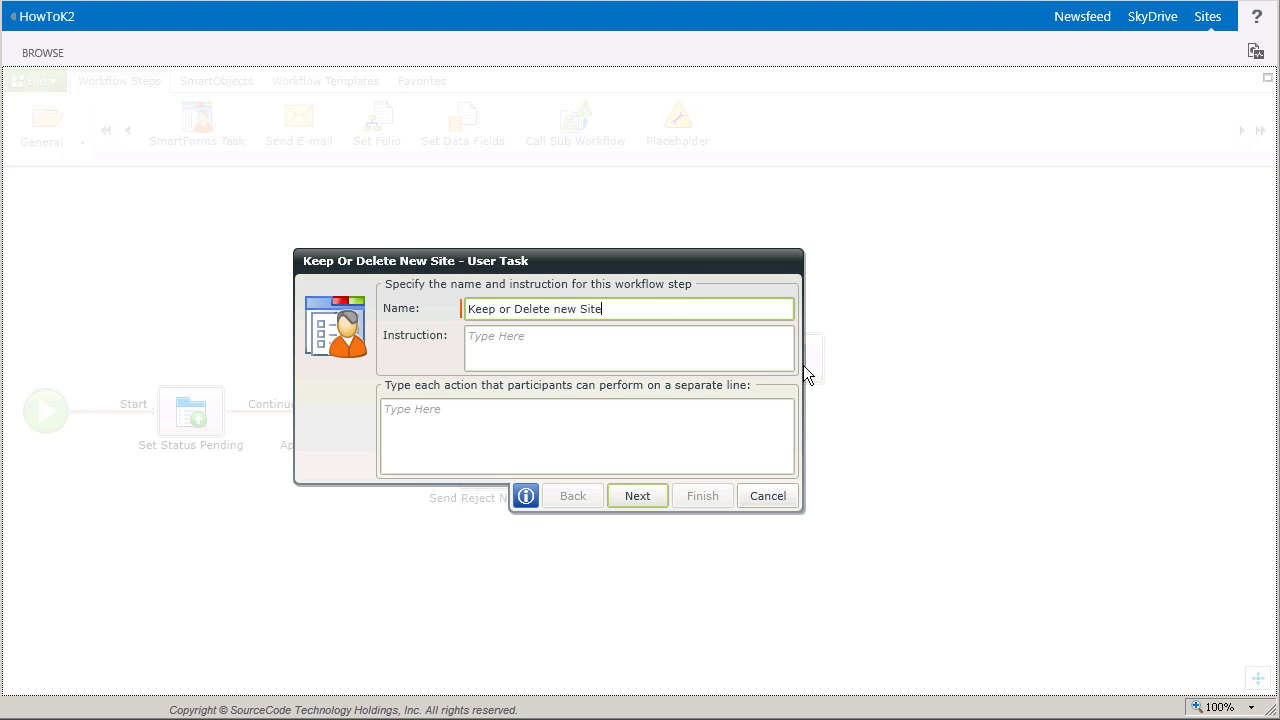
# - Set the task's instruction to "Please indicate whether to keep or delete the new SharePoint site" and its actions to Keep Site and Delete Site
pyautogui.click(783, 365)
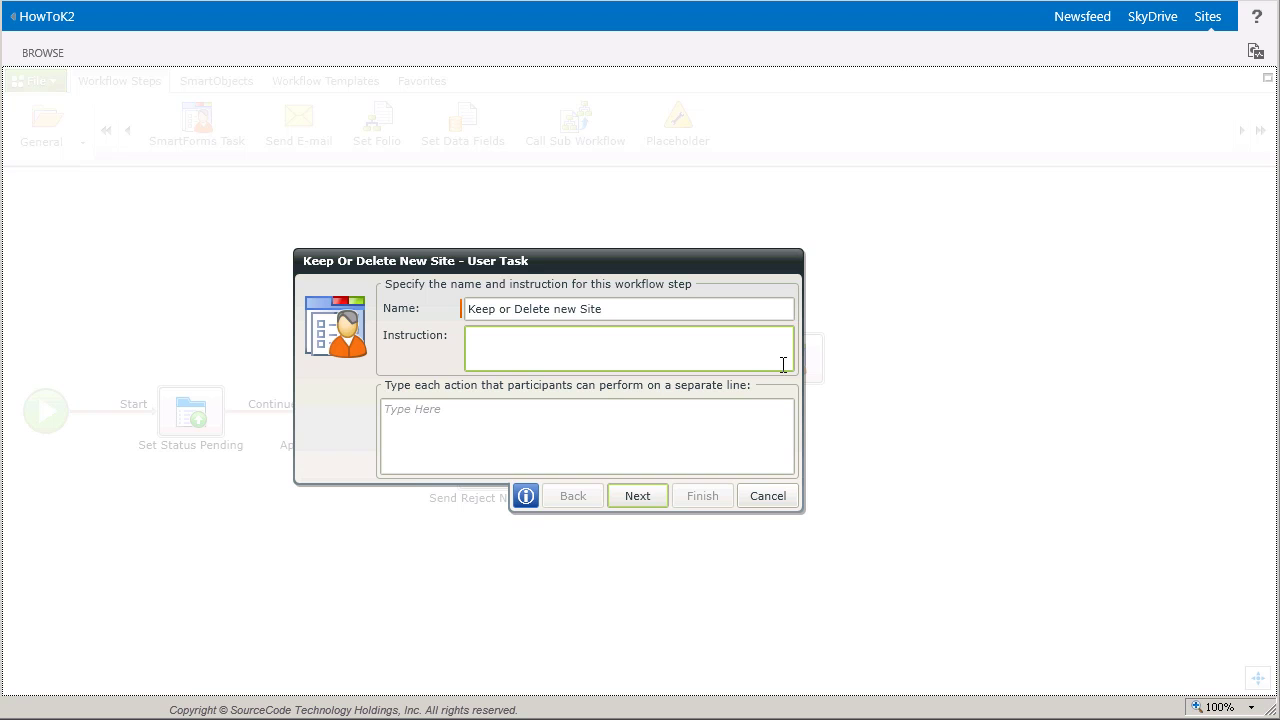
pyautogui.write('Please indicate whether to keep or delete the new SharePoint site')
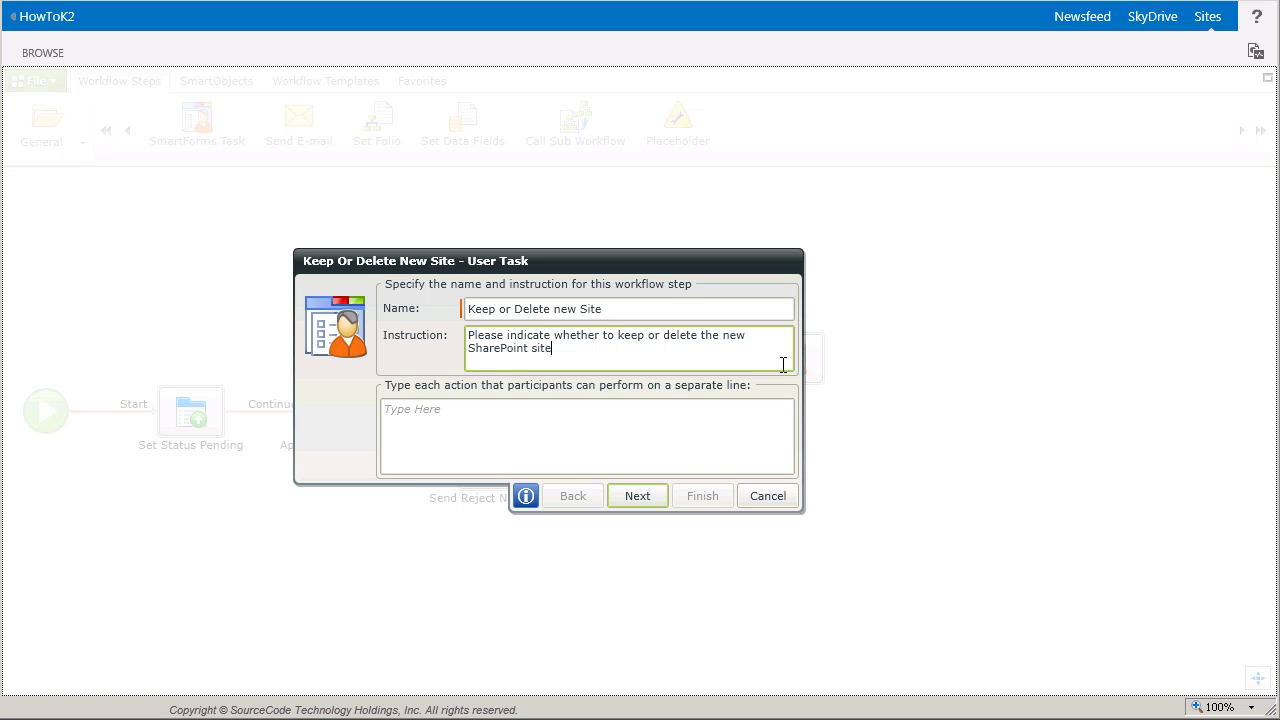
pyautogui.click(486, 430)
pyautogui.write('Keep Site')
pyautogui.press('Return')
pyautogui.write('Delete Site')
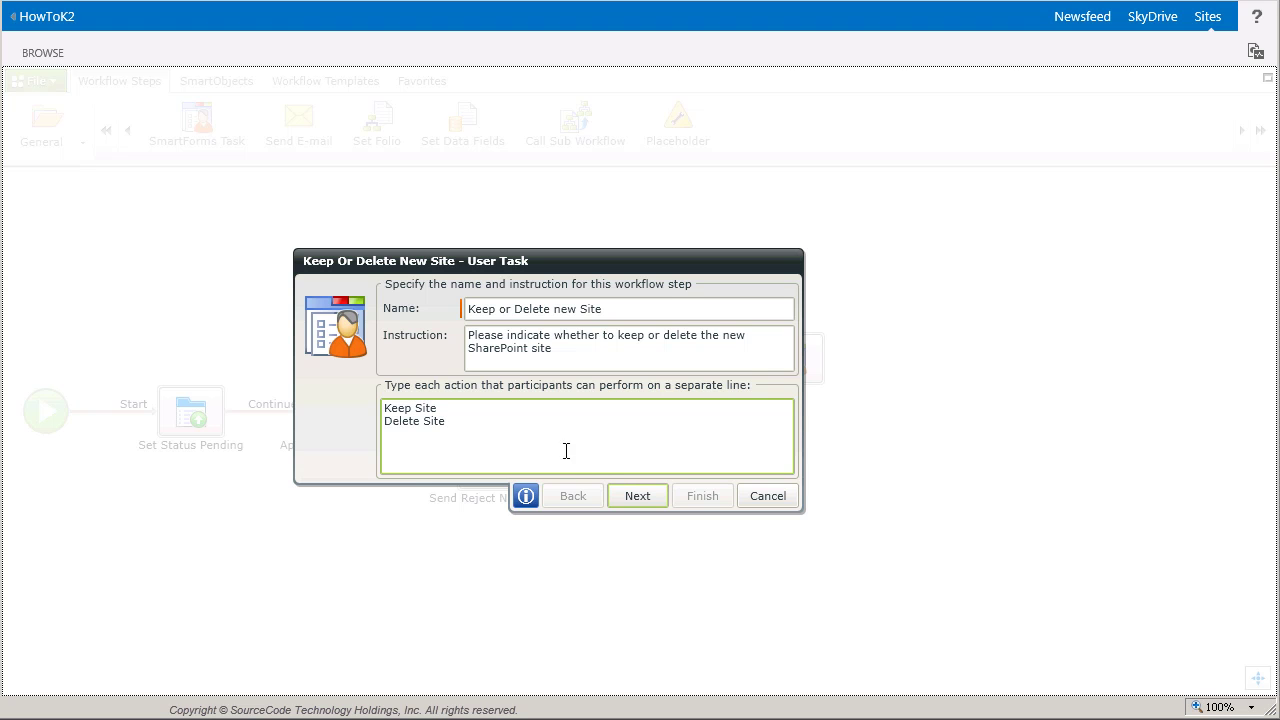
# - Assign the Display SharePoint Site Requests form to the task and accept the rule "When the Form is Initializing" for opening the work item
pyautogui.click(632, 501)
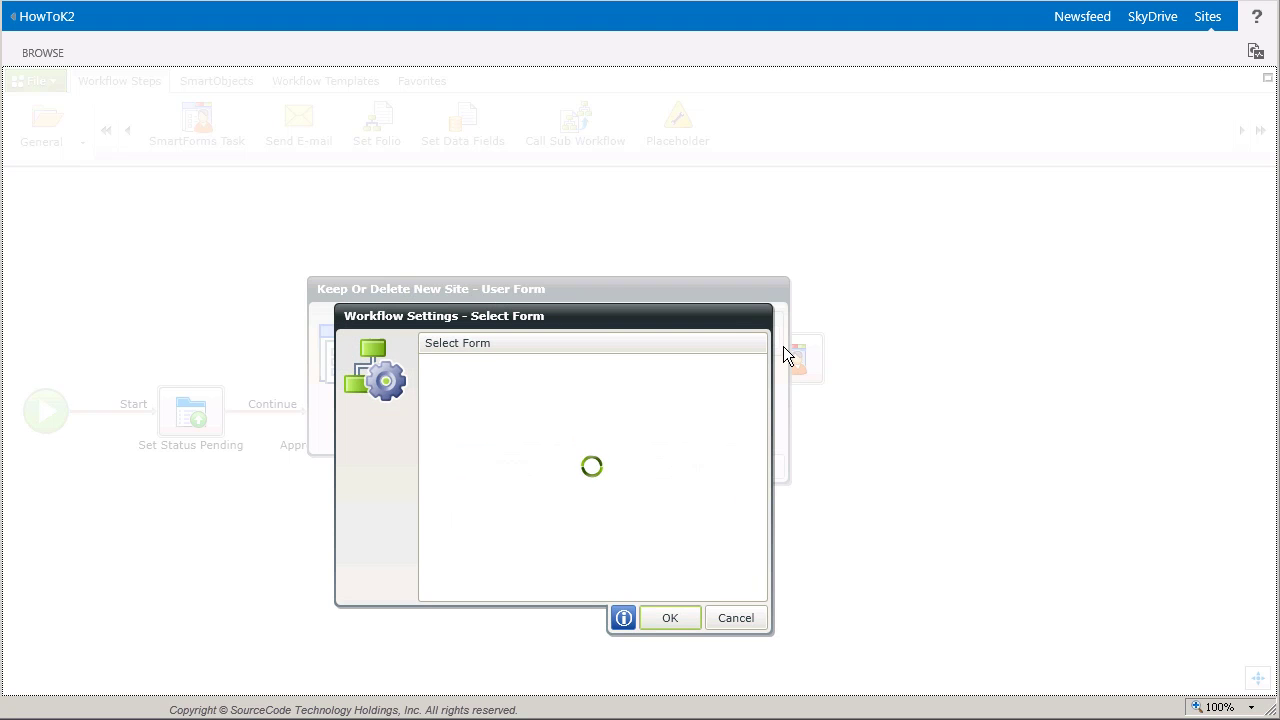
pyautogui.moveTo(772, 394); pyautogui.dragTo(762, 474)
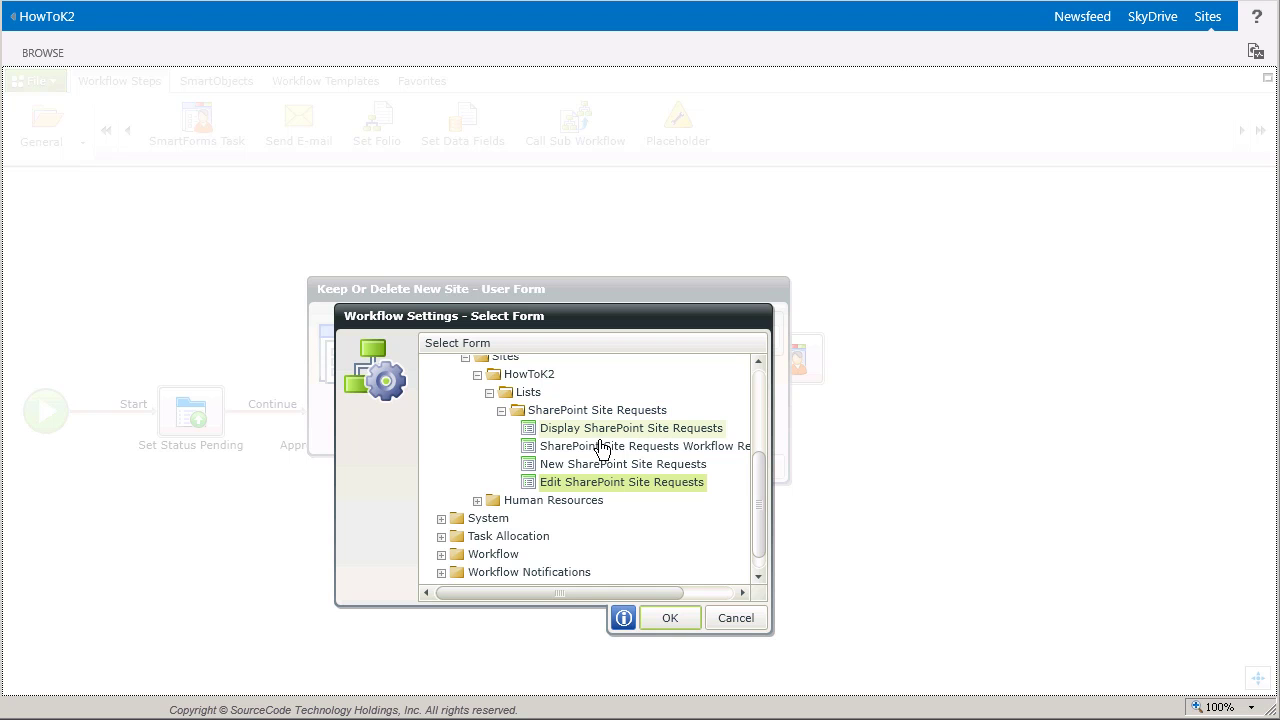
pyautogui.click(658, 439)
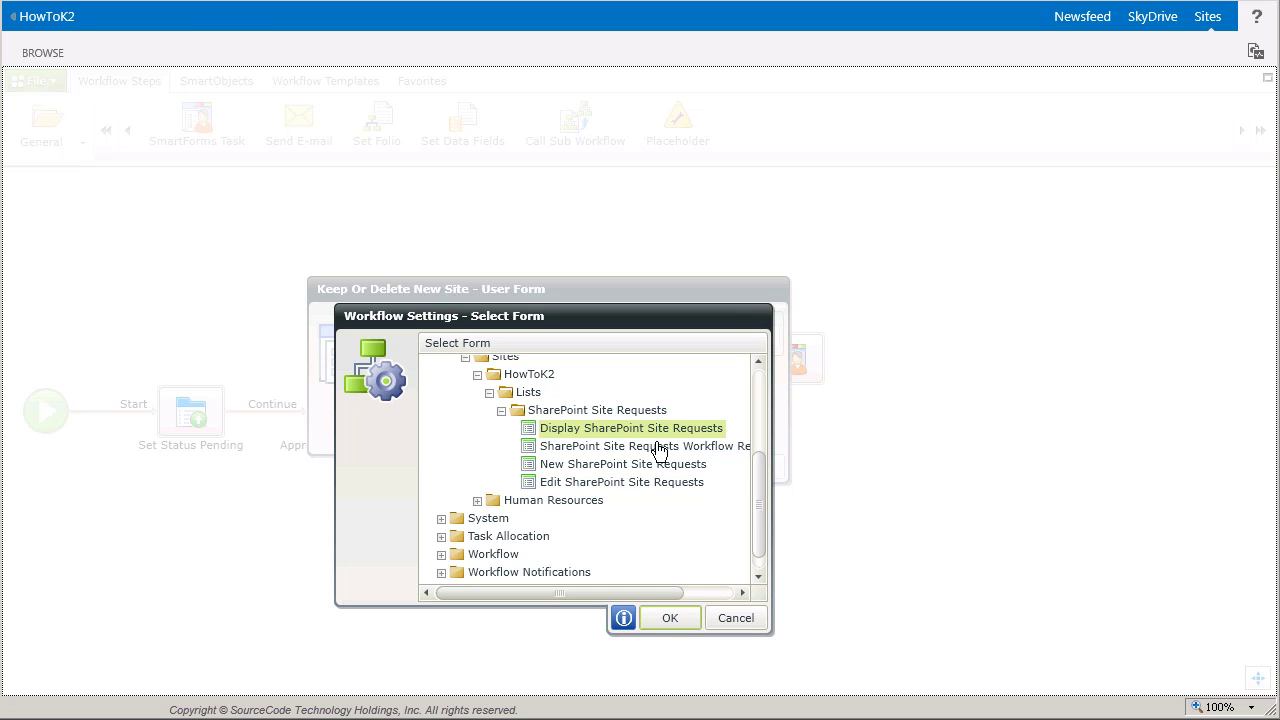
pyautogui.click(685, 626)
pyautogui.click(644, 477)
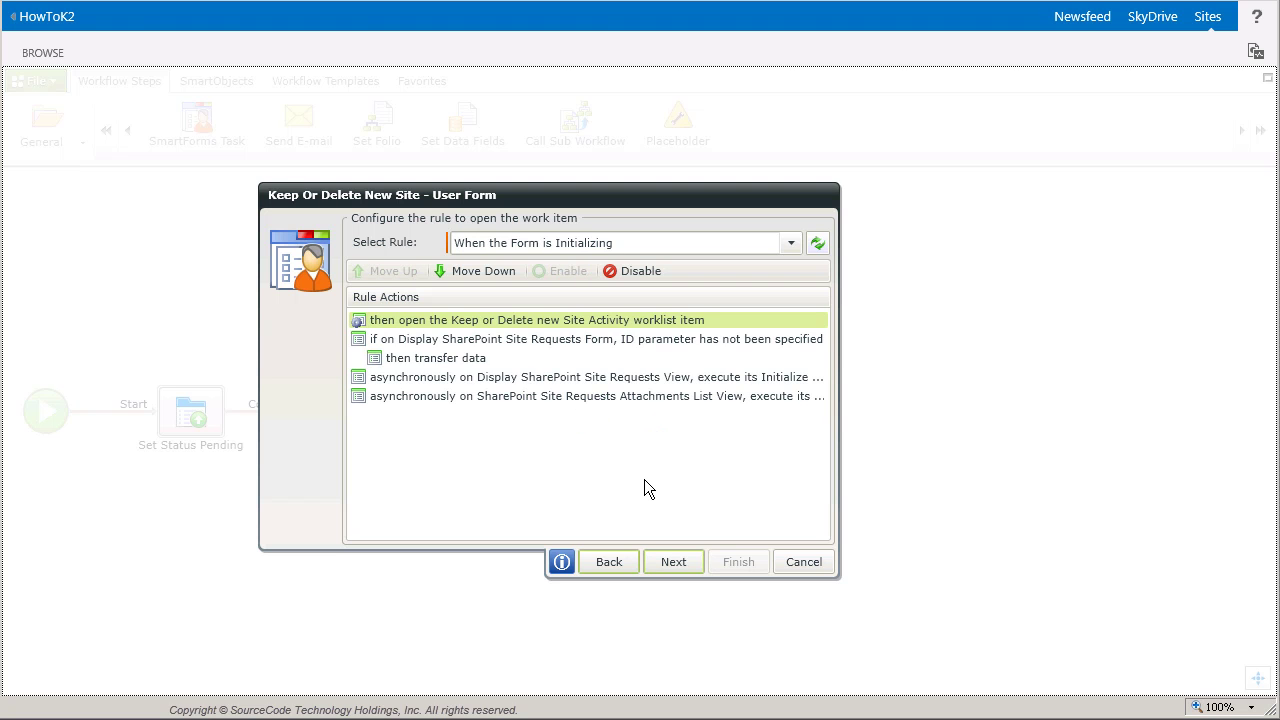
pyautogui.click(685, 570)
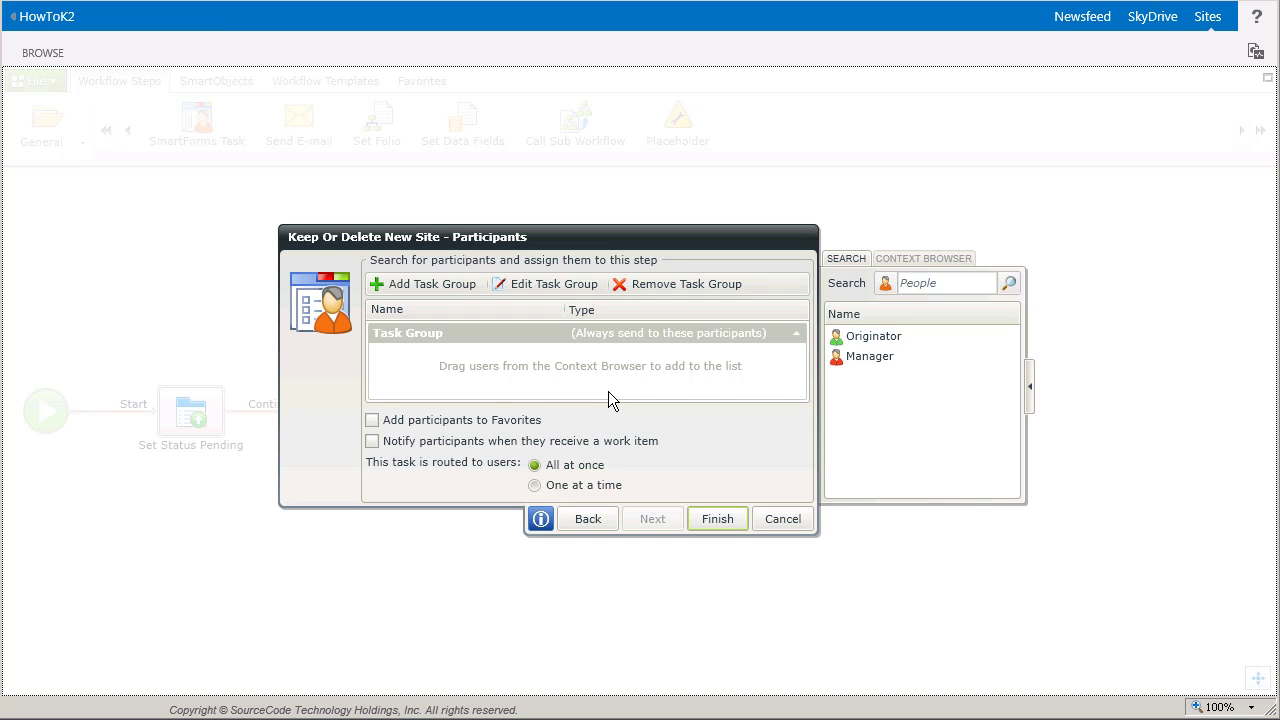
# - Assign the Originator as the task's participant and enable notifying participants when they receive a work item
pyautogui.moveTo(850, 338); pyautogui.dragTo(943, 355)
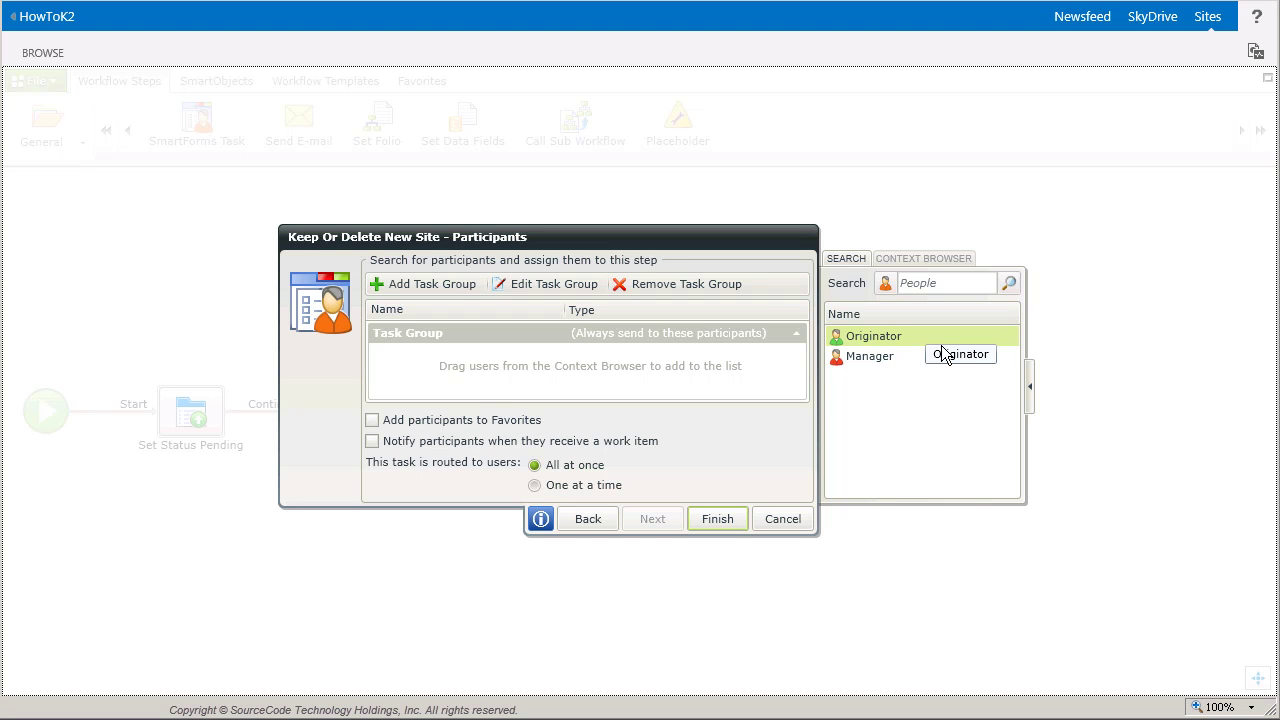
pyautogui.moveTo(941, 346); pyautogui.dragTo(941, 346)
pyautogui.moveTo(937, 348); pyautogui.dragTo(491, 371)
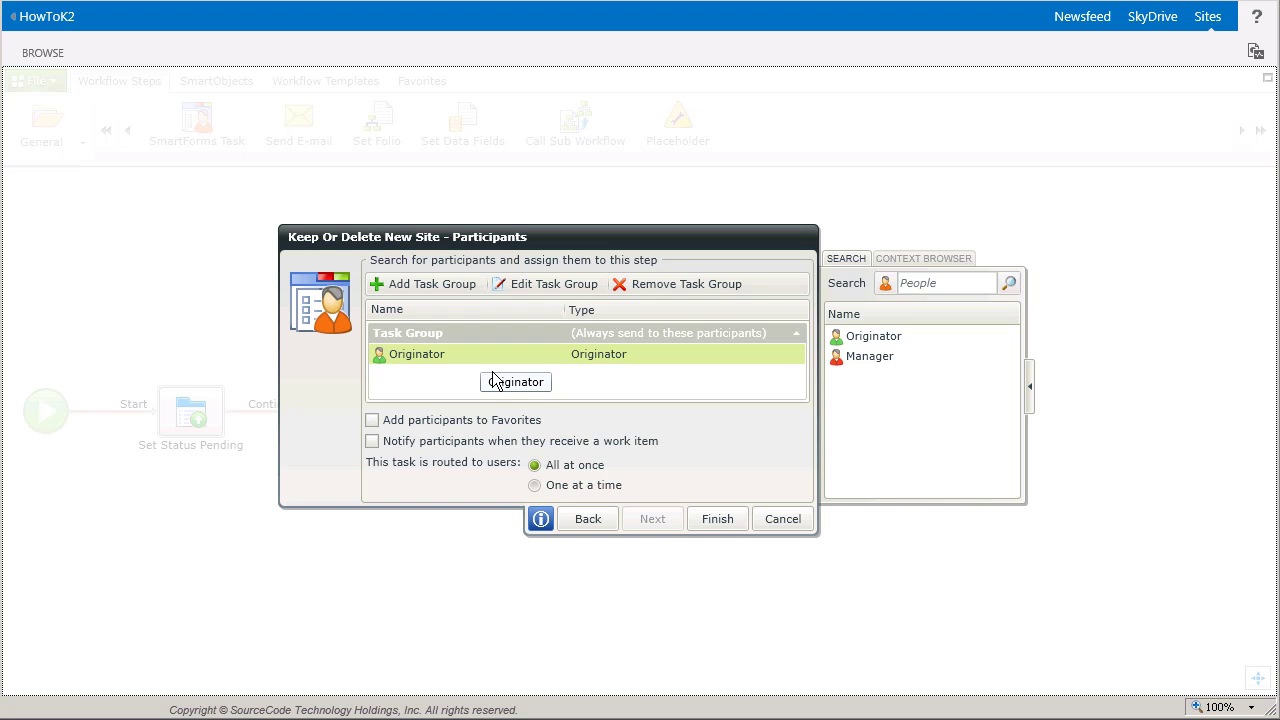
pyautogui.click(386, 452)
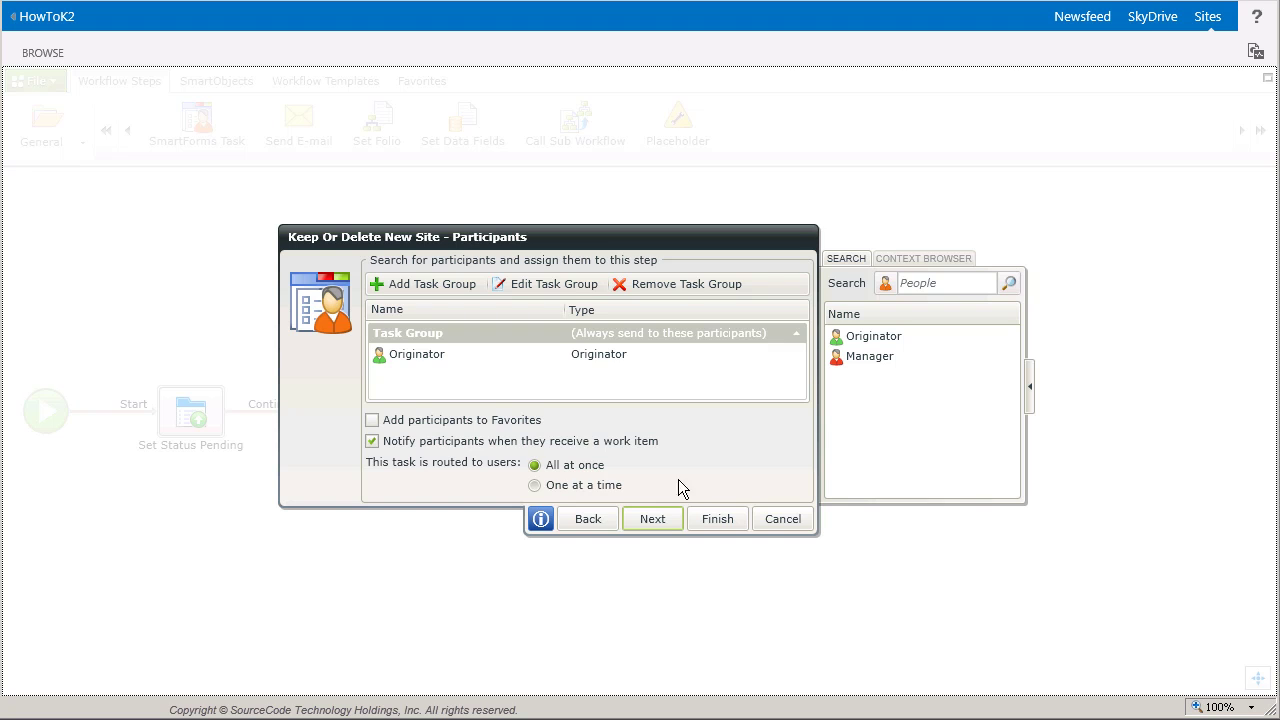
pyautogui.click(663, 523)
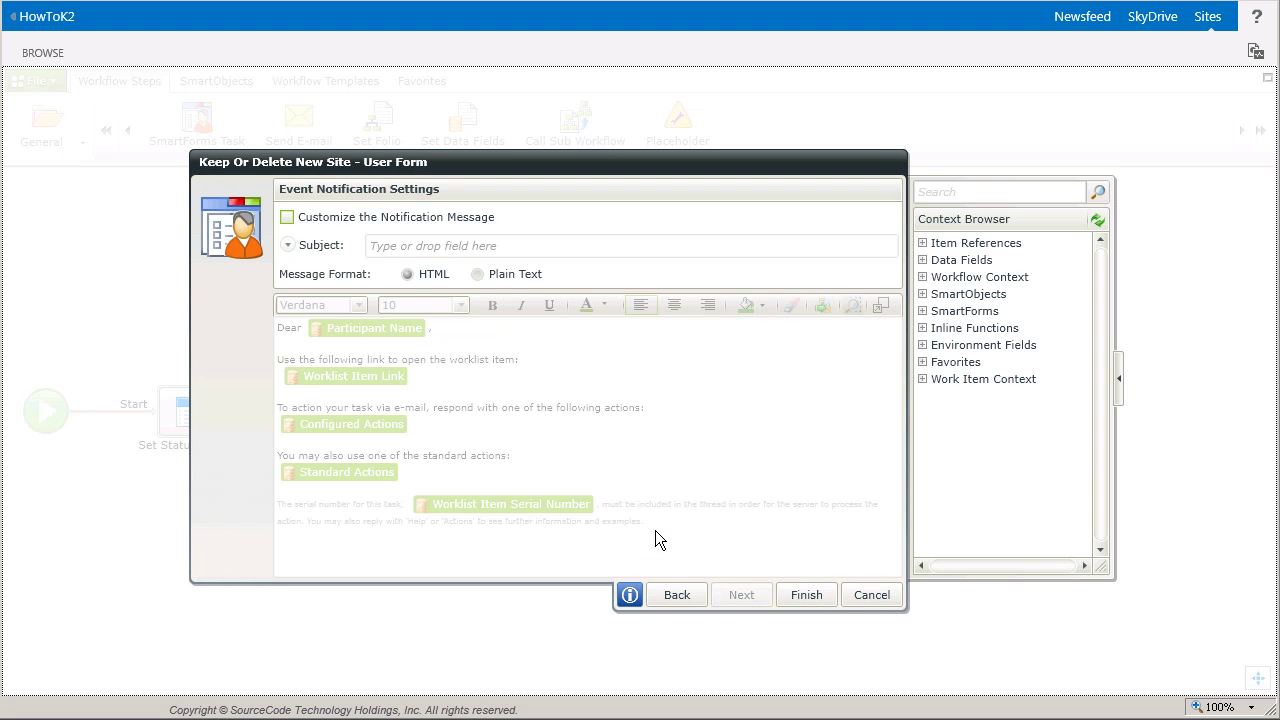
# - Customize the notification message with the subject "Site created for Site Request" followed by the request's Title field
pyautogui.click(288, 218)
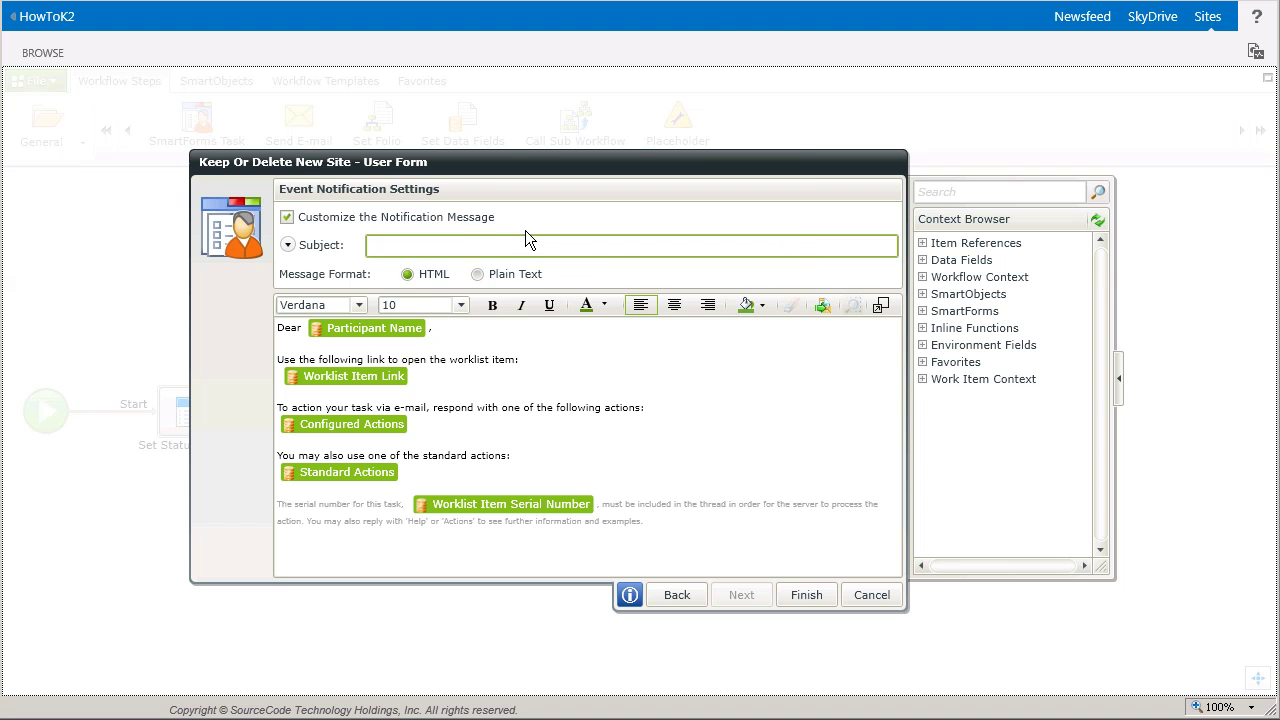
pyautogui.write('Site created for Site Request')
pyautogui.click(922, 243)
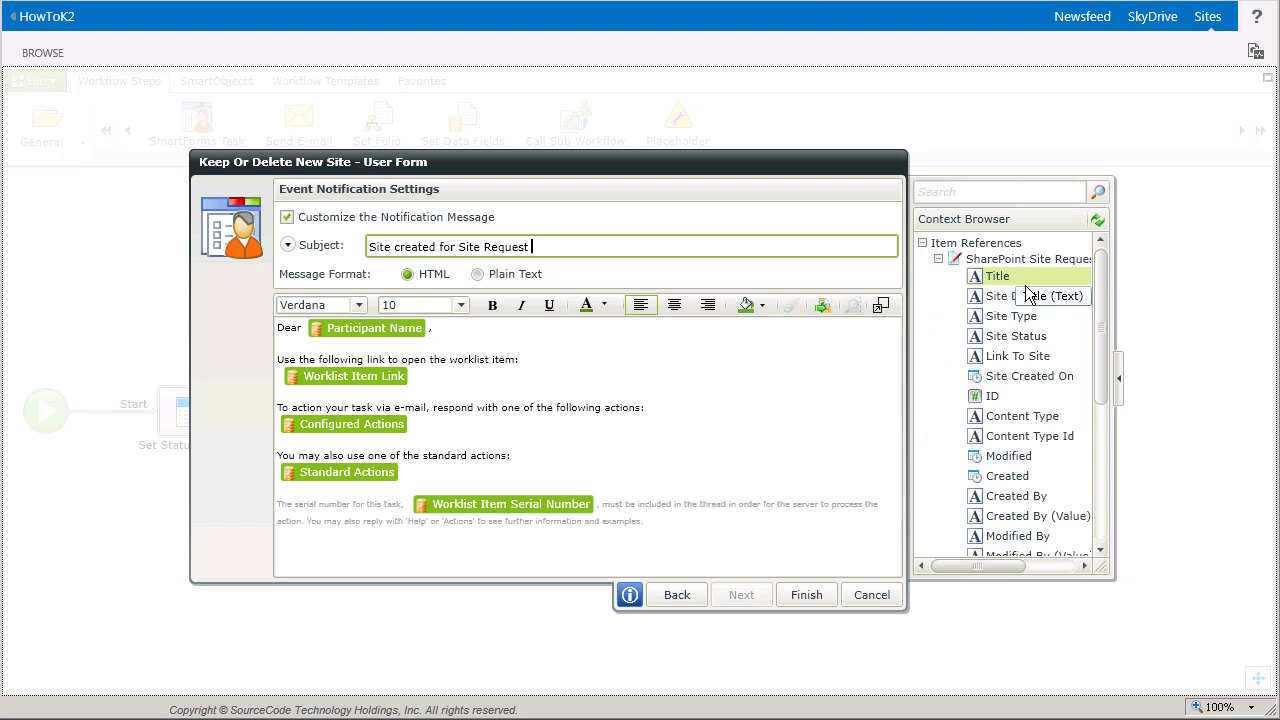
pyautogui.moveTo(998, 277); pyautogui.dragTo(809, 250)
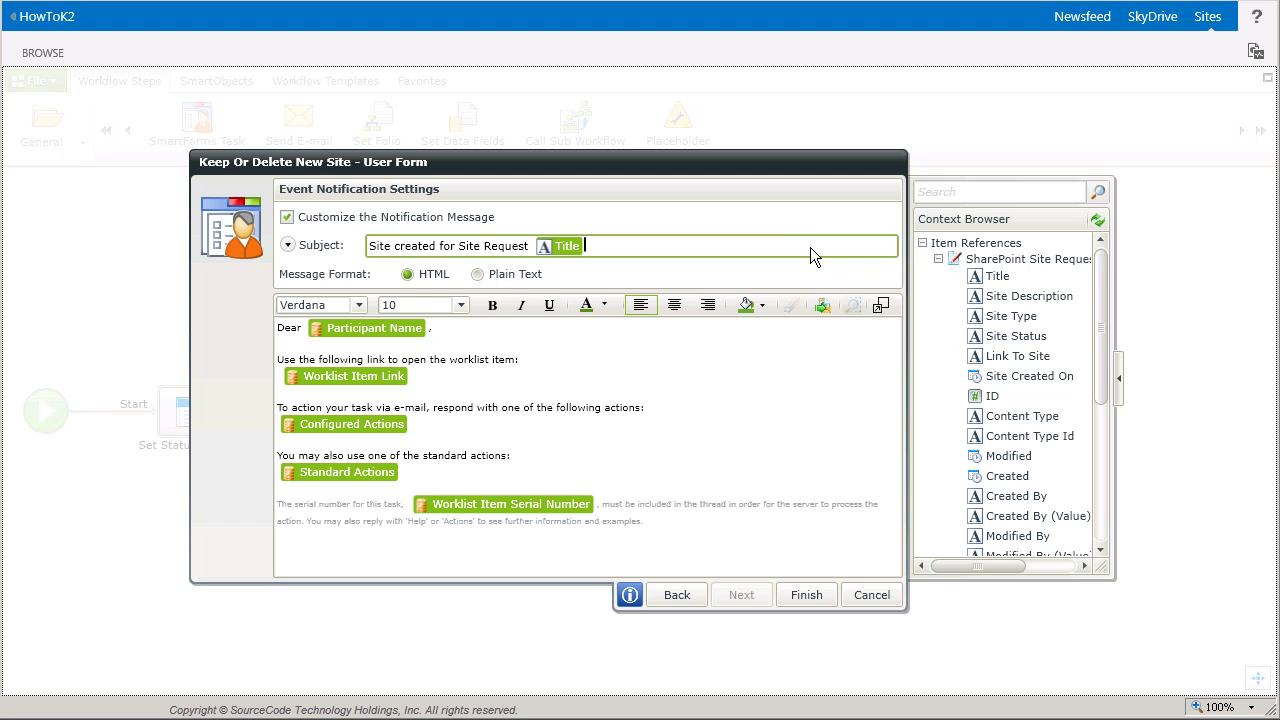
# - Add body text saying the new site is created and accessible via the following link, and to use this task item to decide on keeping it
pyautogui.click(457, 350)
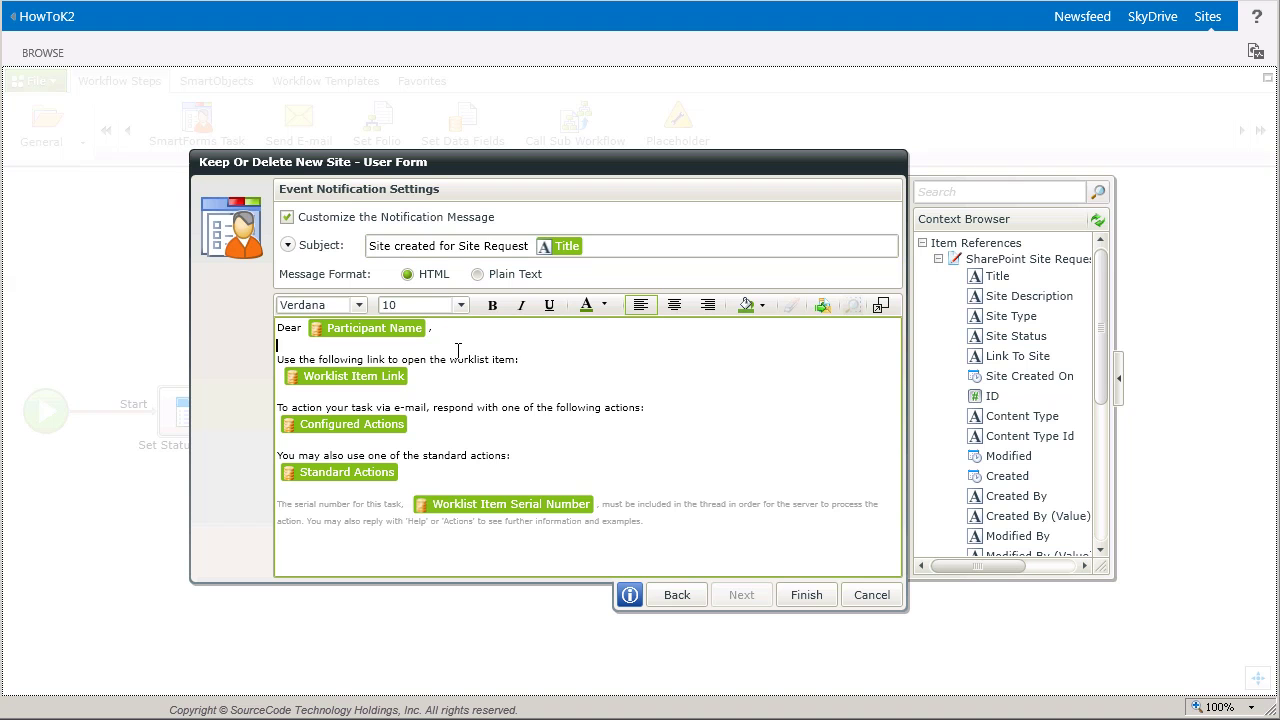
pyautogui.press('Return')
pyautogui.press('Return')
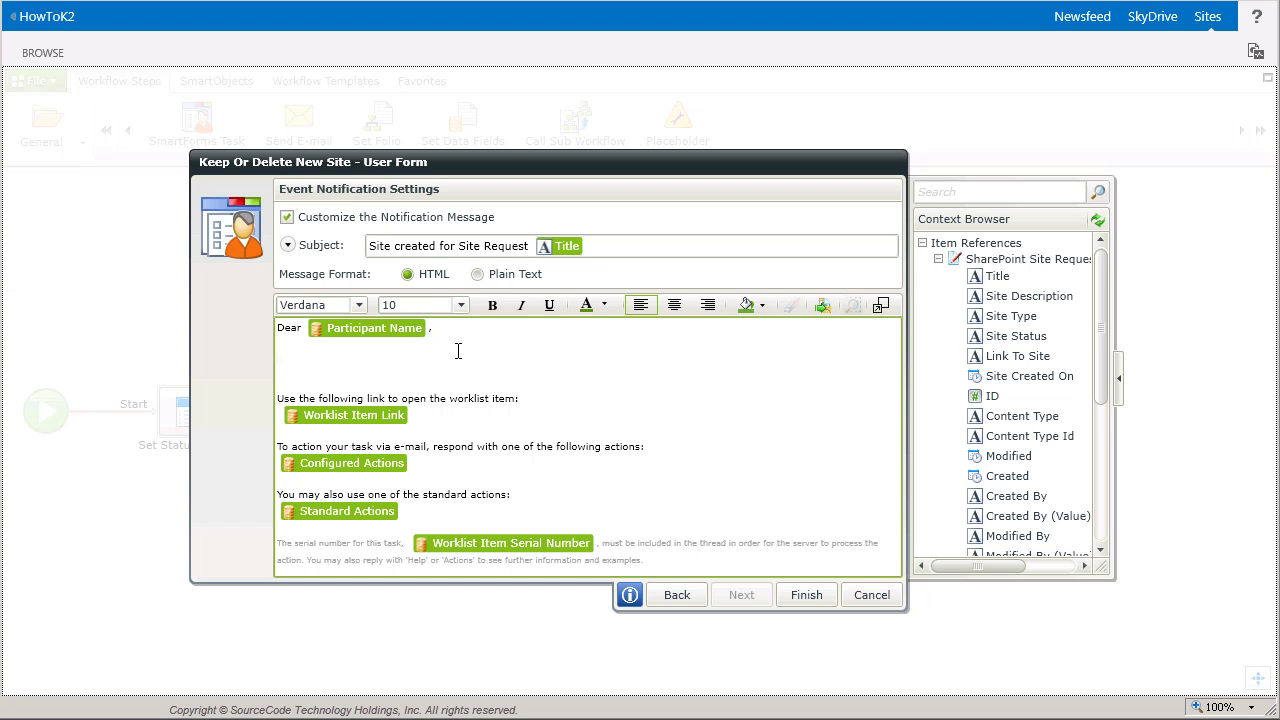
pyautogui.write('Your new site has been created and you can access the site by clicking the following link. Please use this task item to decide whether or not to keep this new site.')
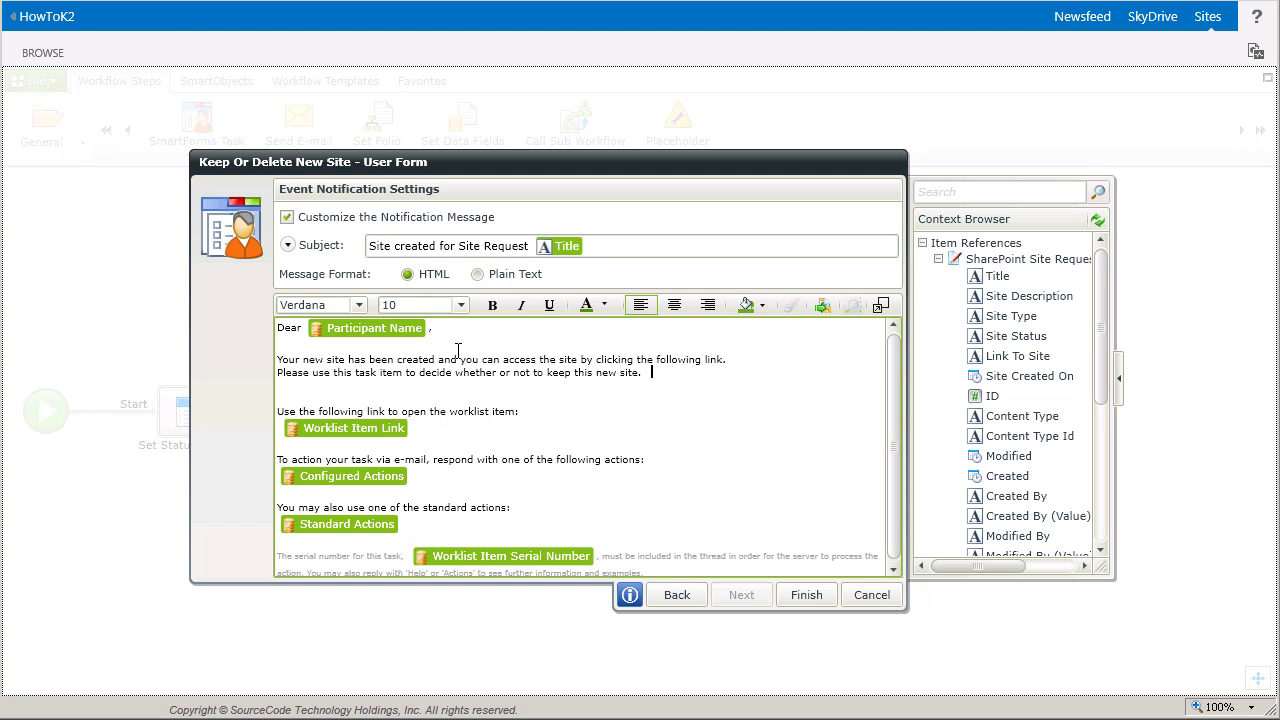
pyautogui.press('Return')
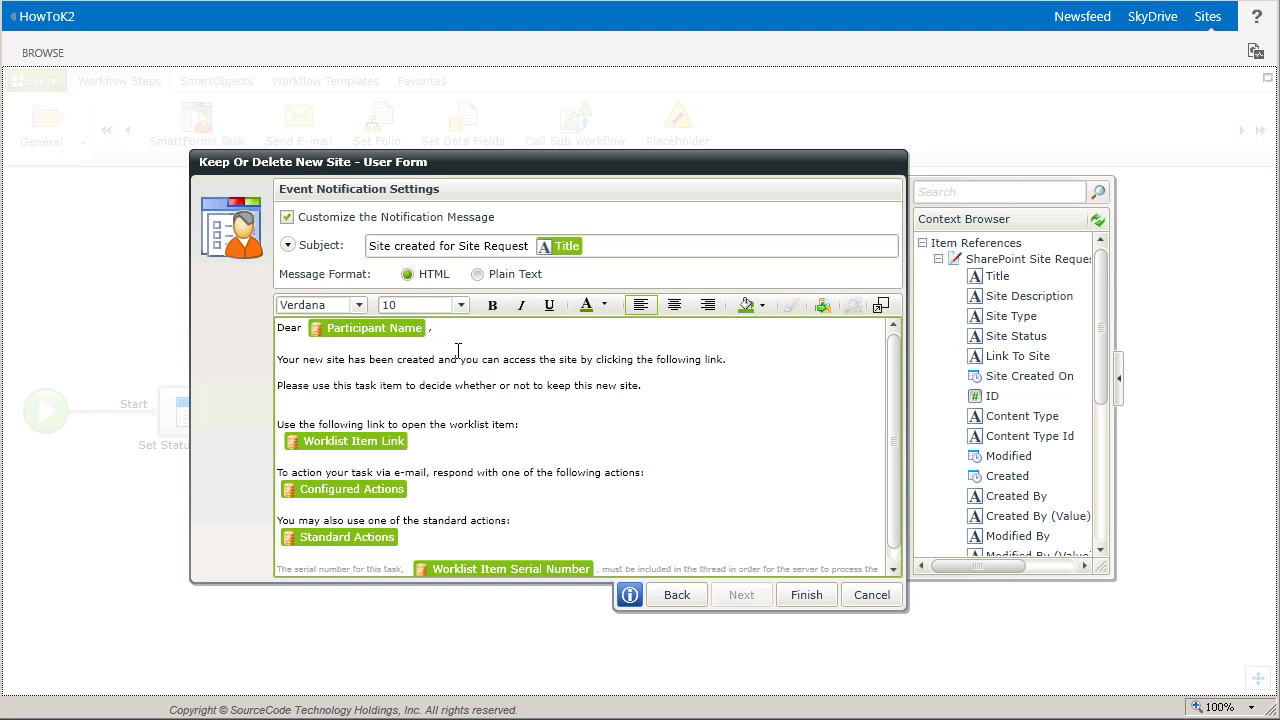
# - Insert the New Site reference's URL field after "clicking the following link." in the message body and finish the task configuration
pyautogui.click(778, 370)
pyautogui.click(939, 260)
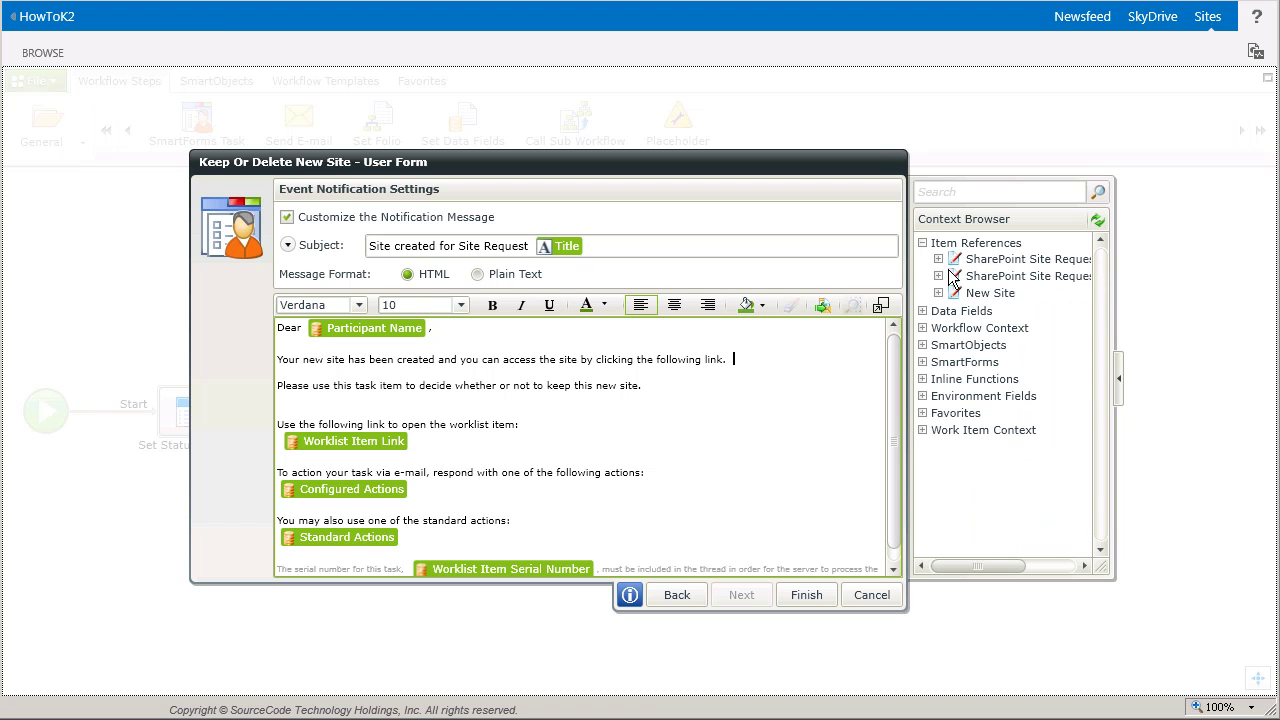
pyautogui.click(1009, 300)
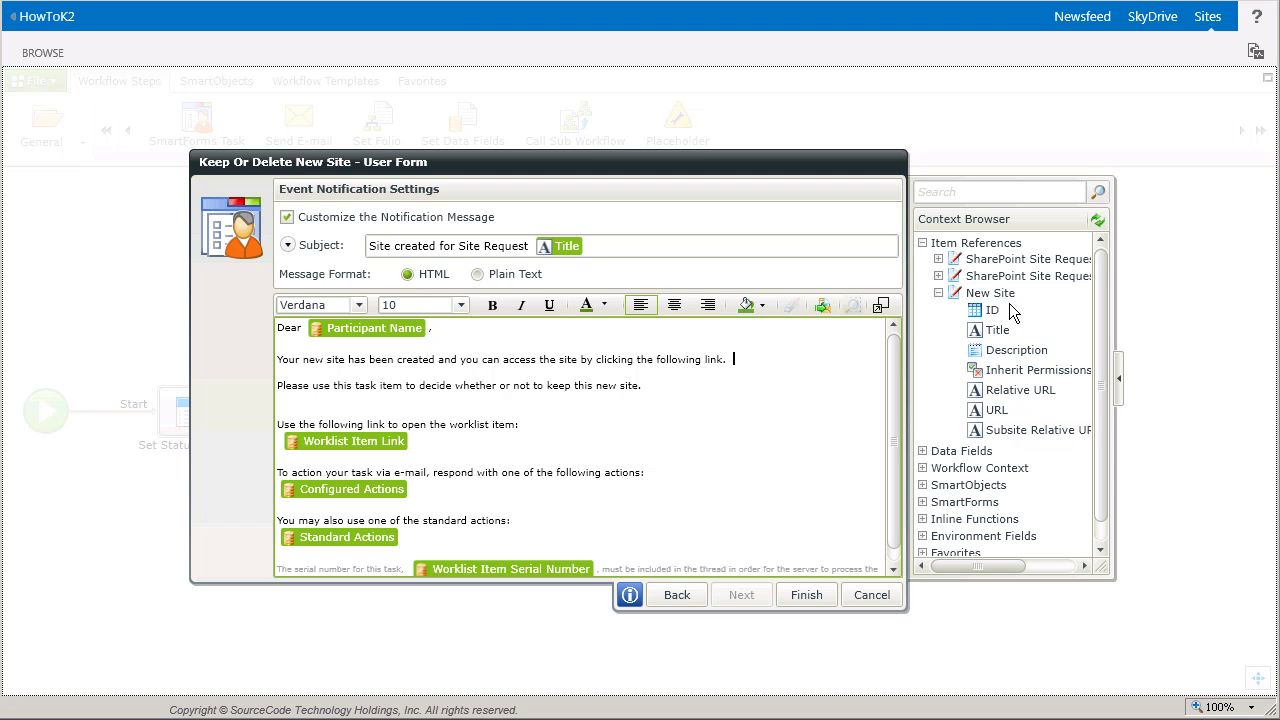
pyautogui.moveTo(1015, 420); pyautogui.dragTo(801, 368)
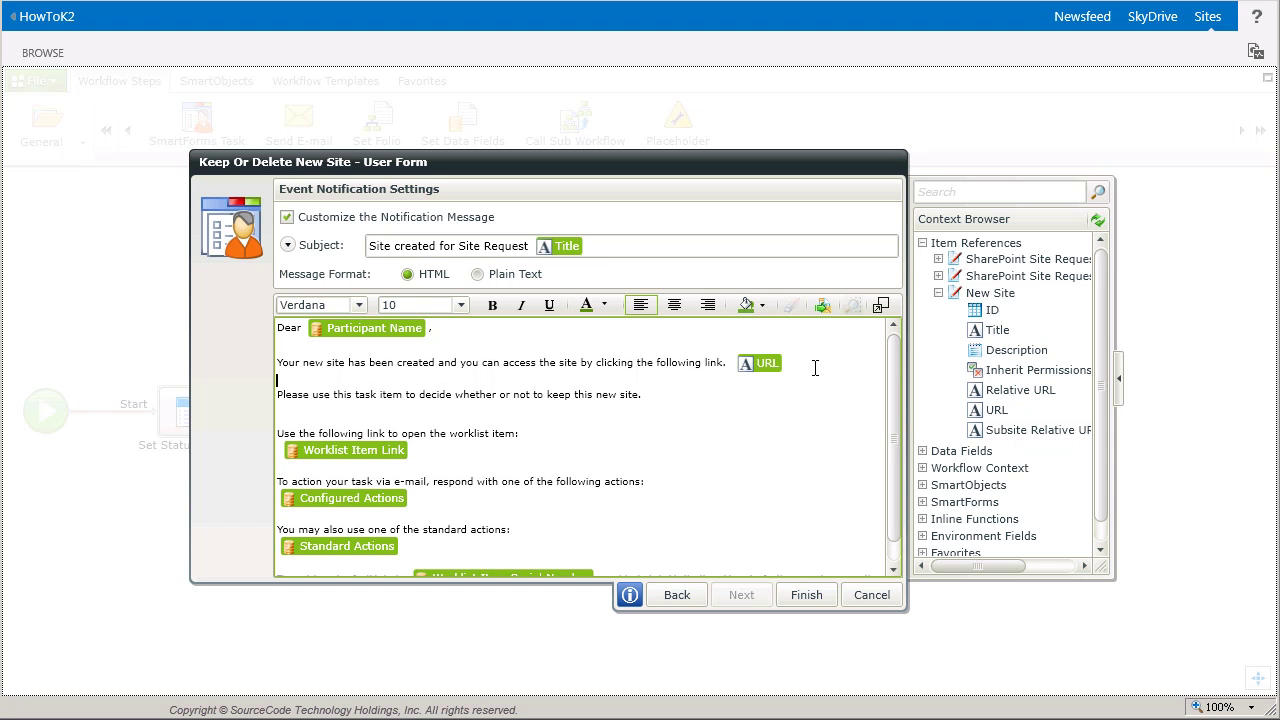
pyautogui.click(827, 604)
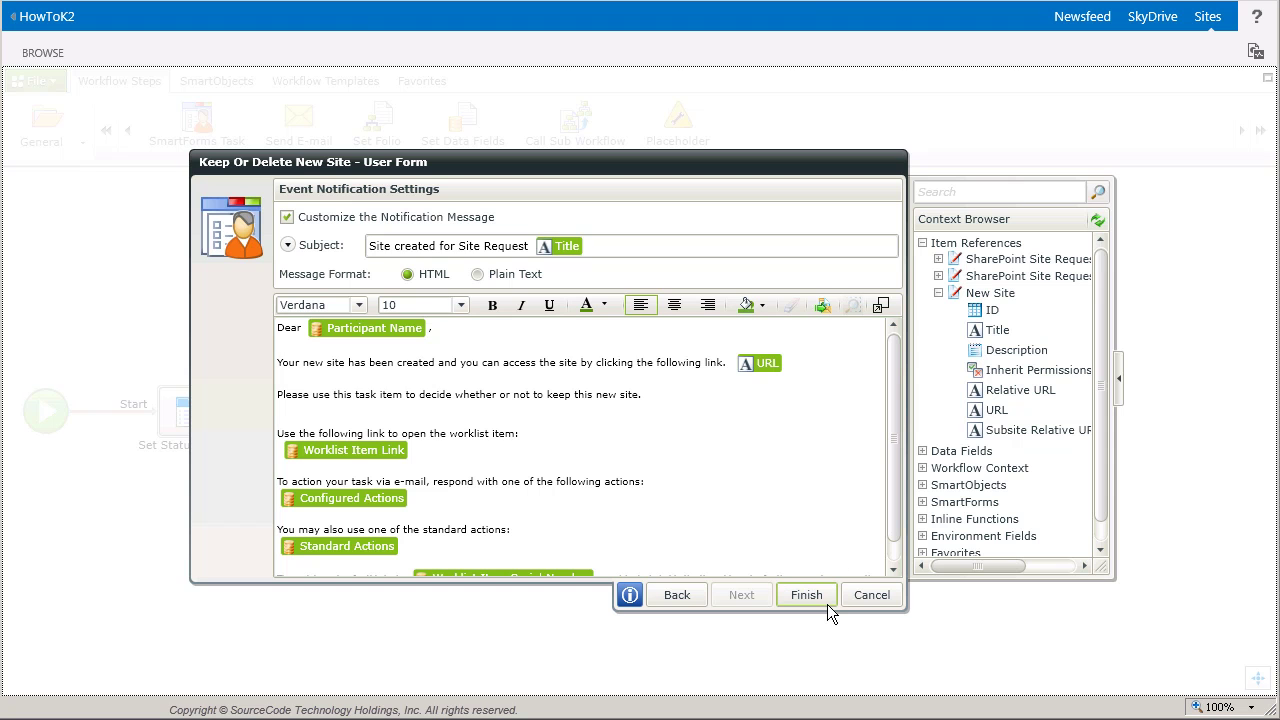
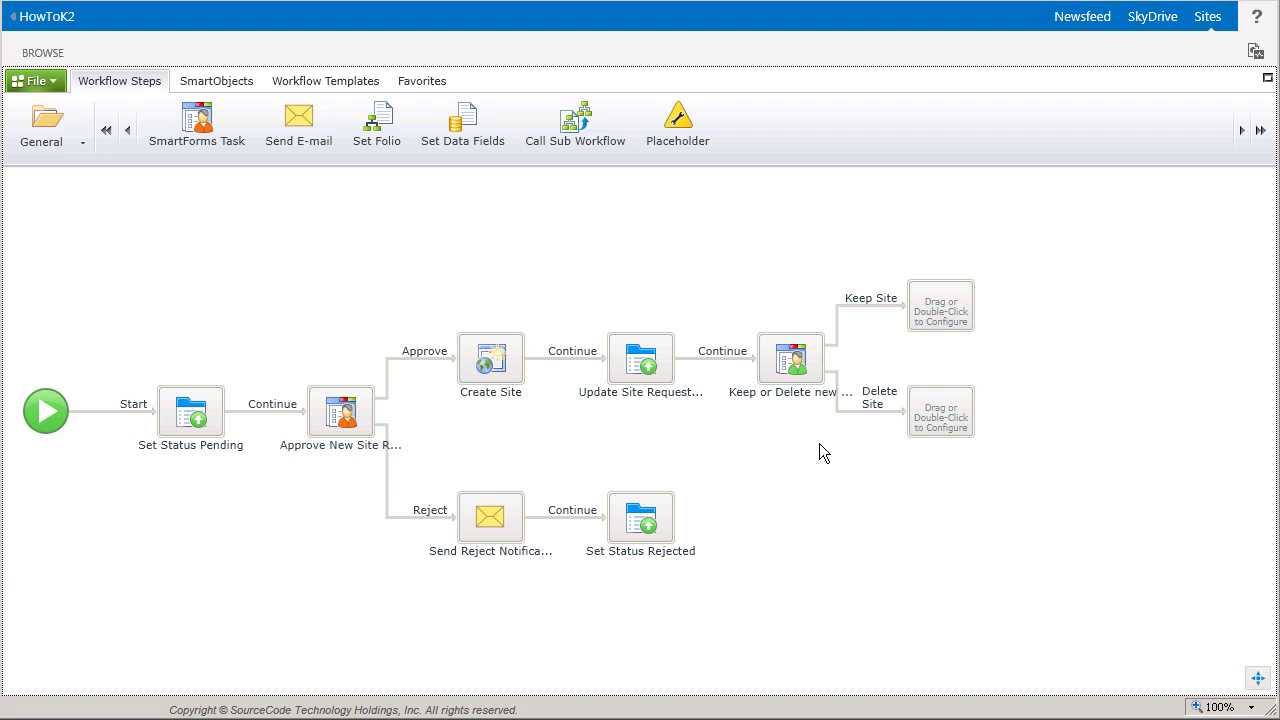
# - Add an escalation named "Send Reminder" to the Keep or Delete new Site task
pyautogui.click(810, 385)
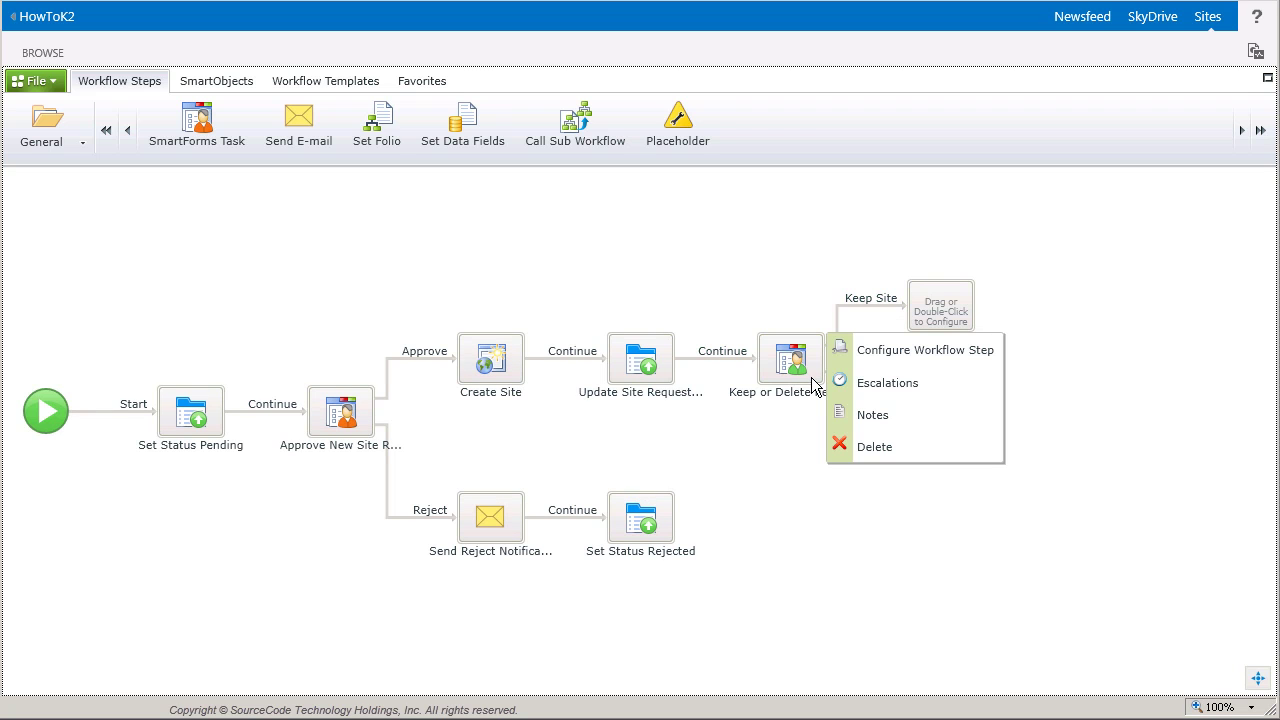
pyautogui.click(920, 396)
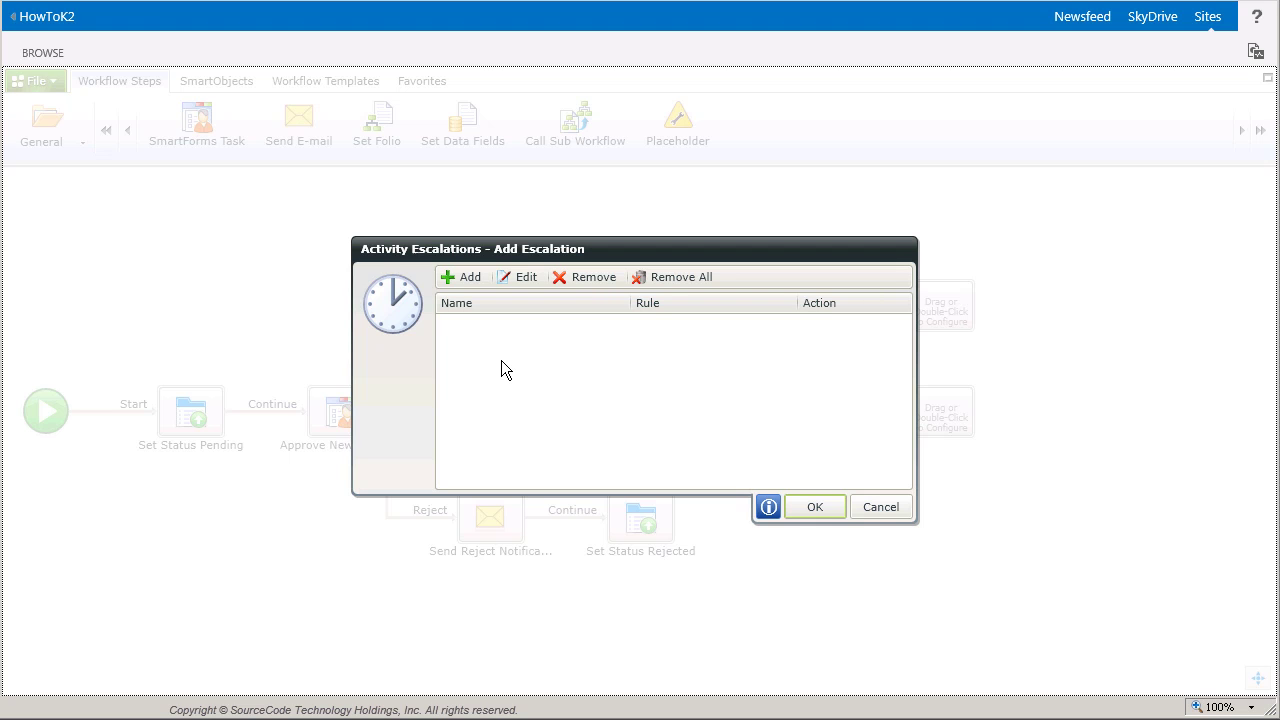
pyautogui.click(483, 286)
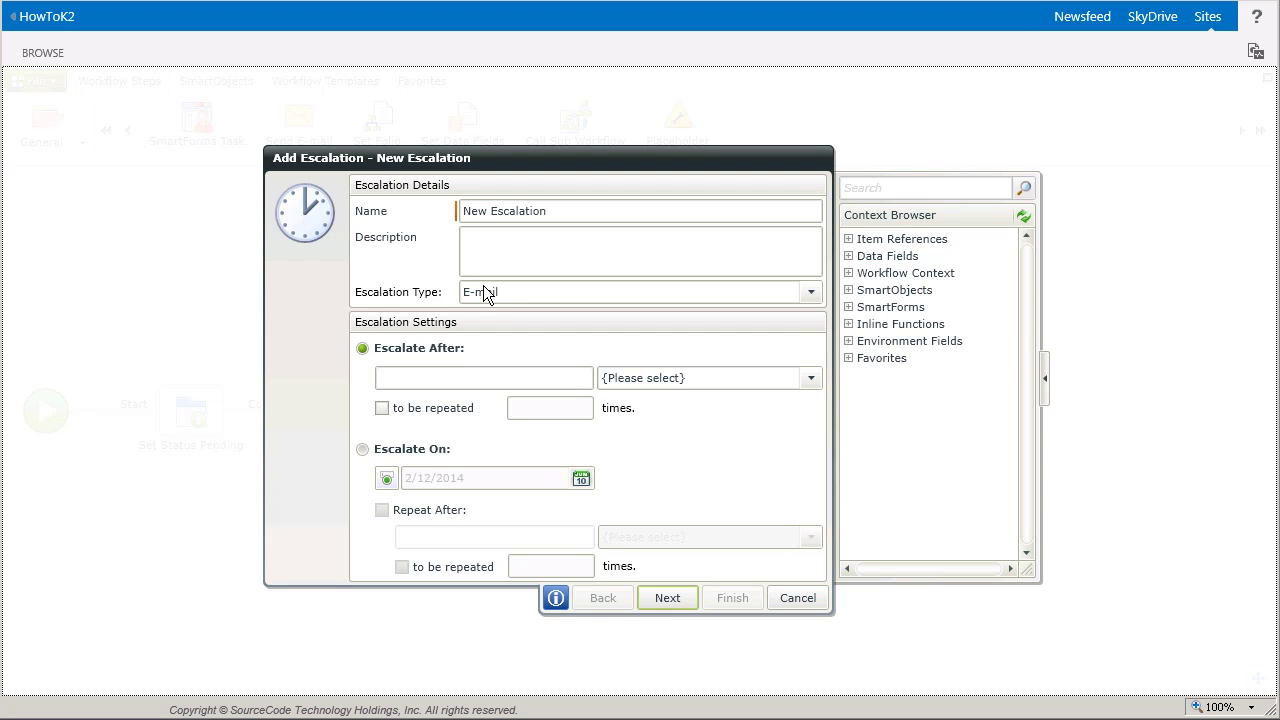
pyautogui.moveTo(560, 214); pyautogui.dragTo(475, 249)
pyautogui.write('Send ')
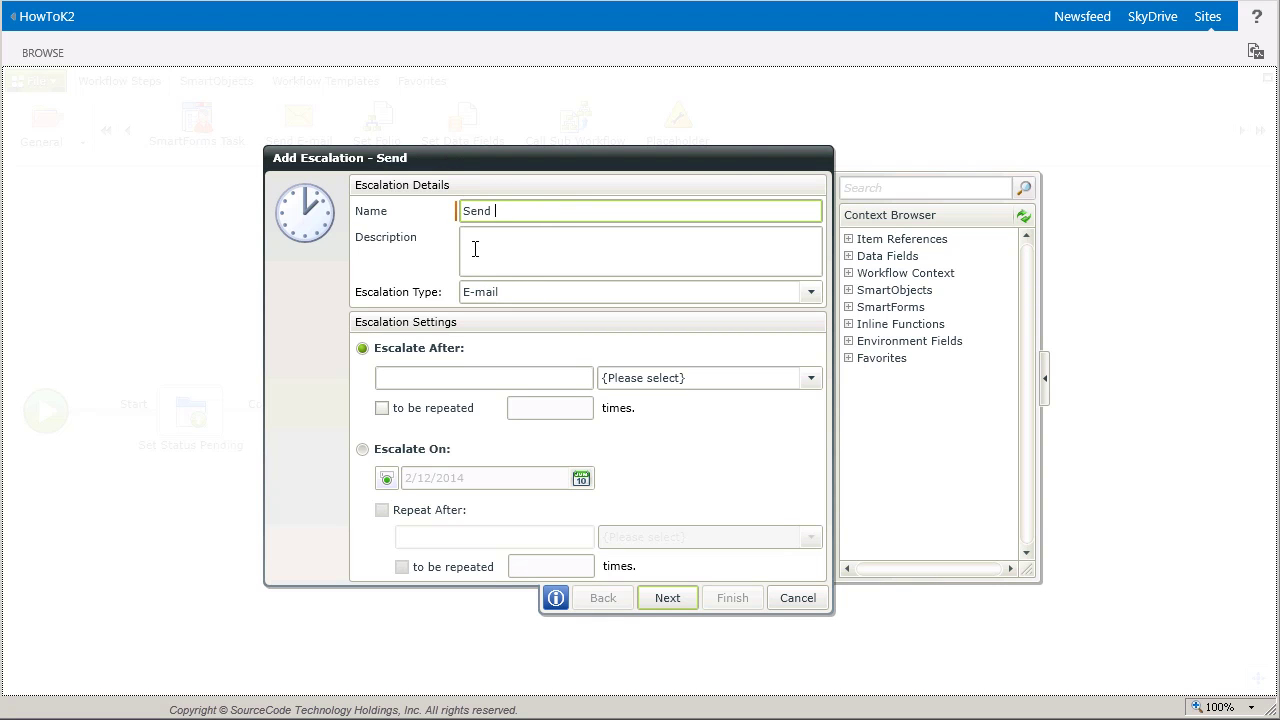
pyautogui.write('Reminder')
# - Describe the escalation as "Email the requestor after 2 weeks to remind them to action the task" and set its type to E-mail
pyautogui.click(475, 249)
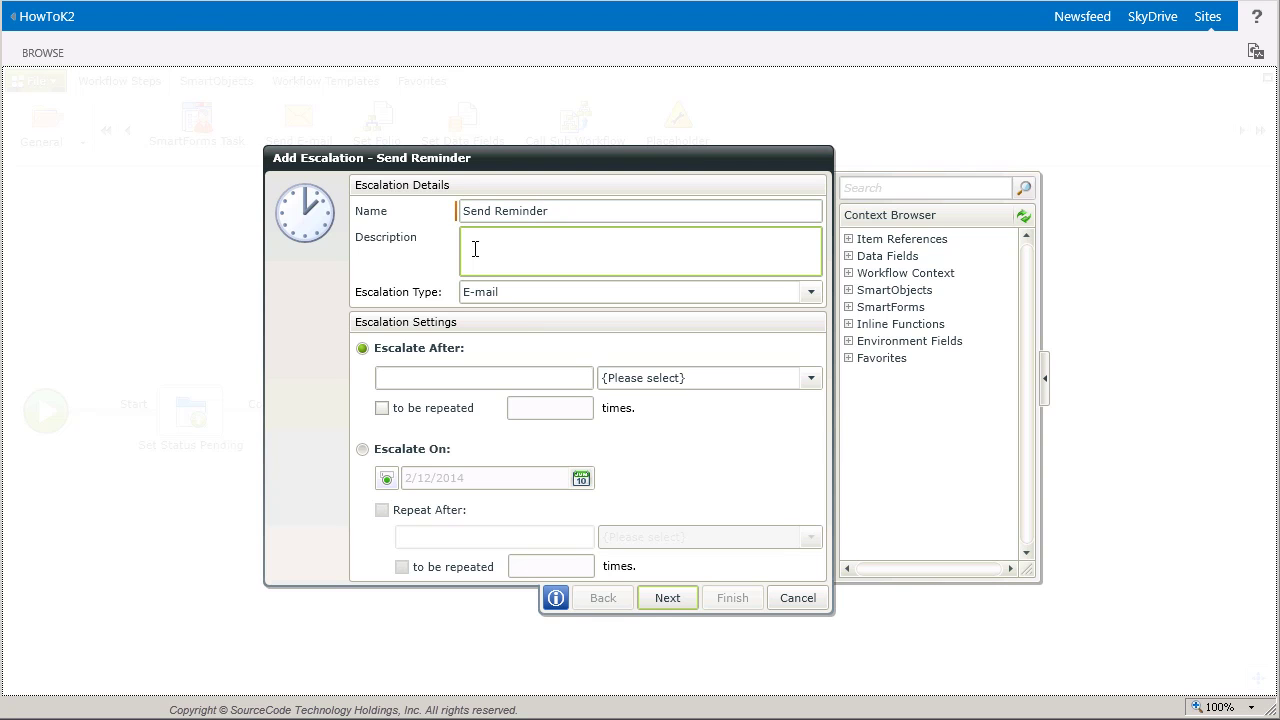
pyautogui.write('Email the requestor after 2 weeks to remind them to action the task')
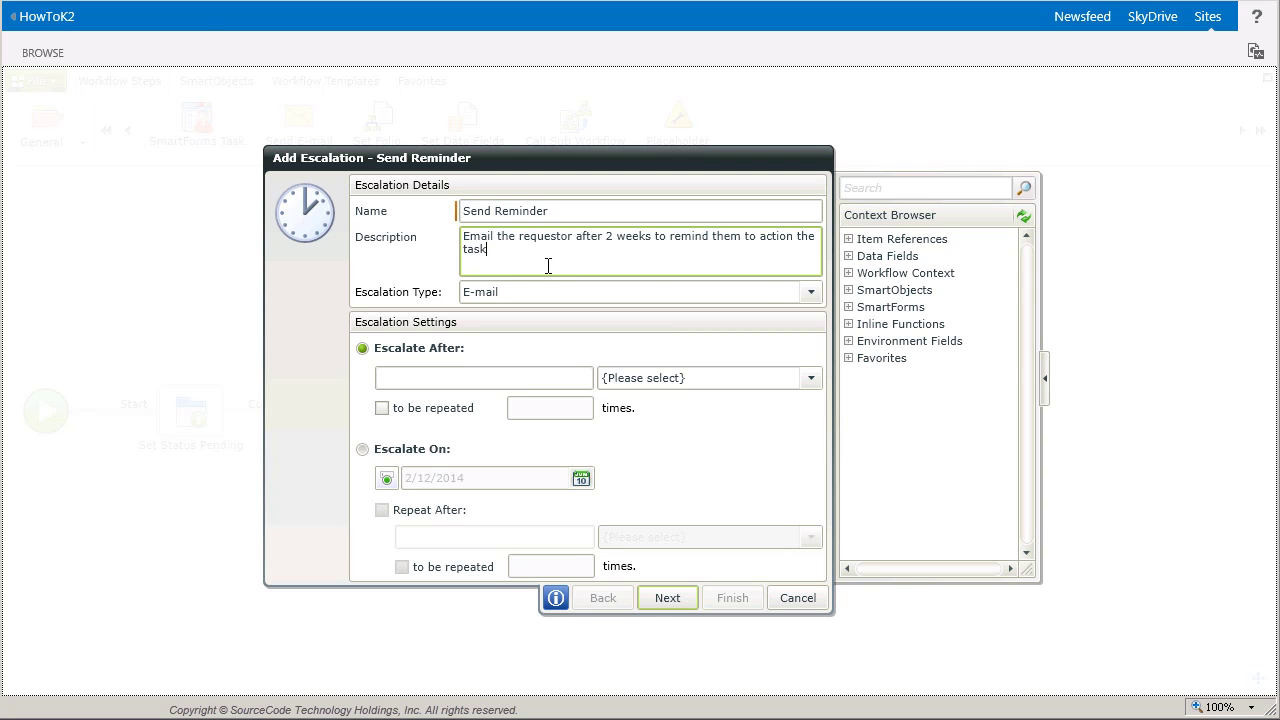
pyautogui.click(811, 295)
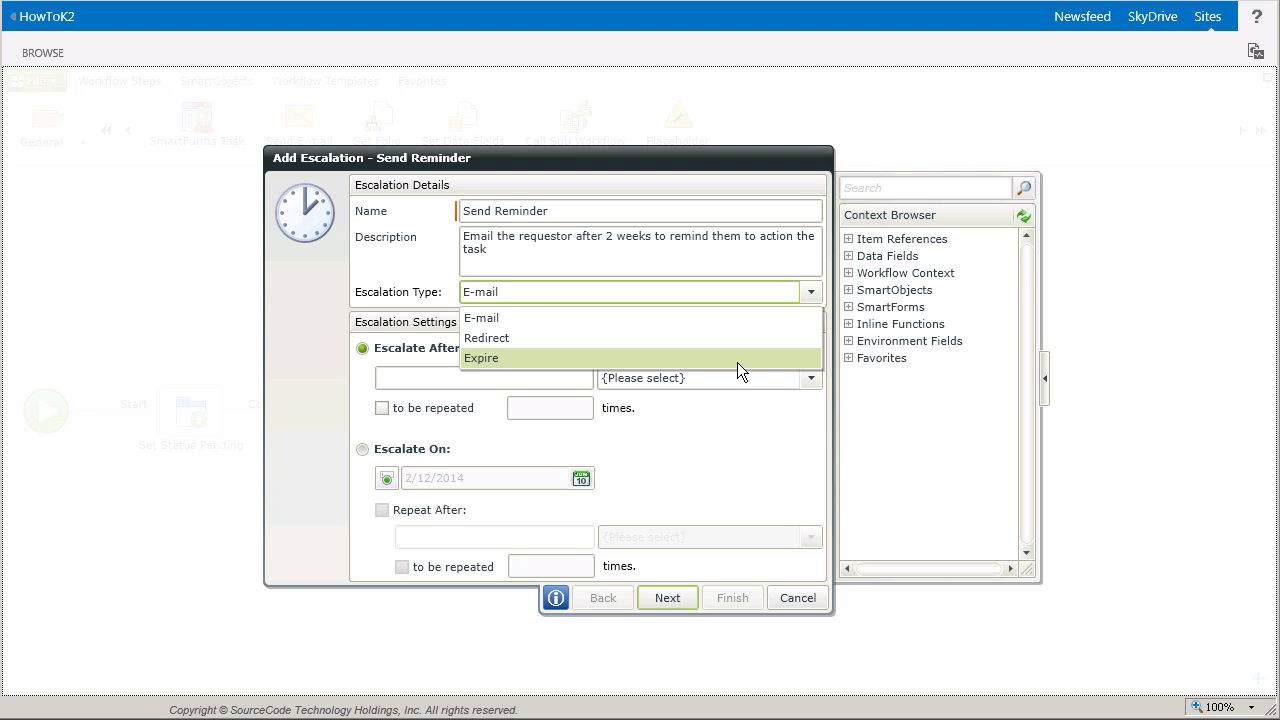
pyautogui.click(635, 325)
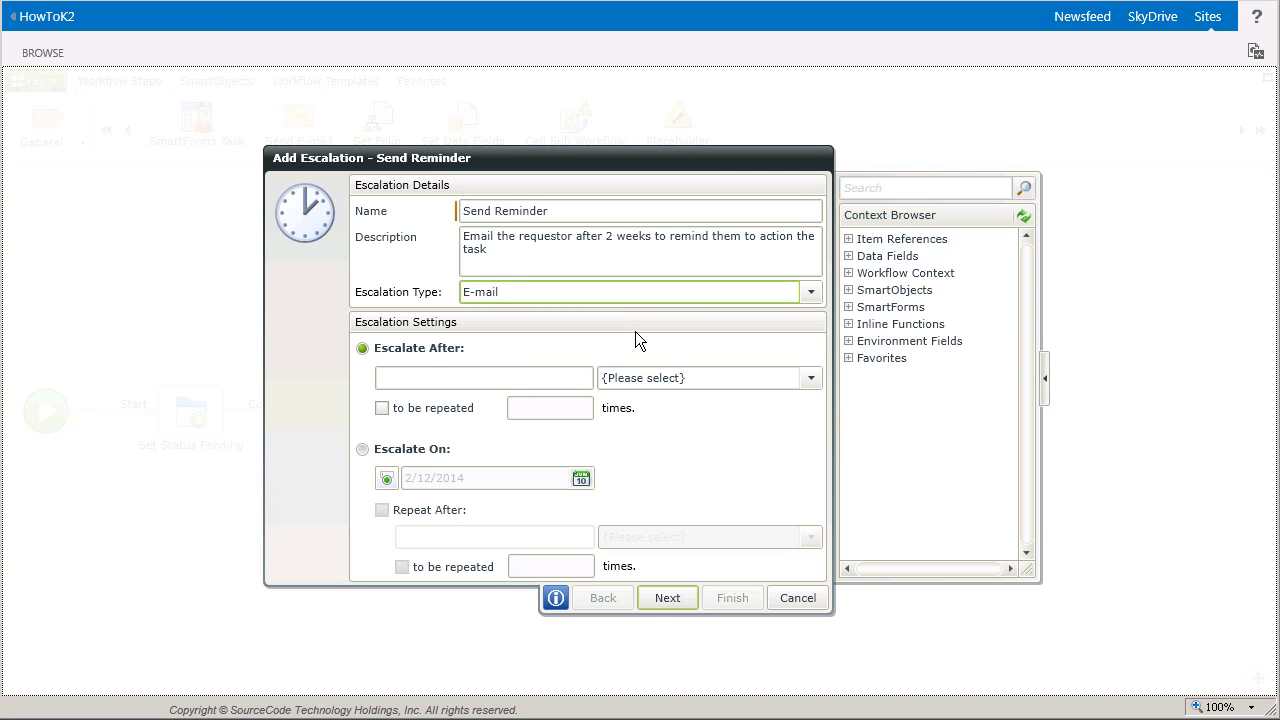
# - Set the Send Reminder escalation to escalate after 14 days and continue to its e-mail settings
pyautogui.click(452, 378)
pyautogui.write('14')
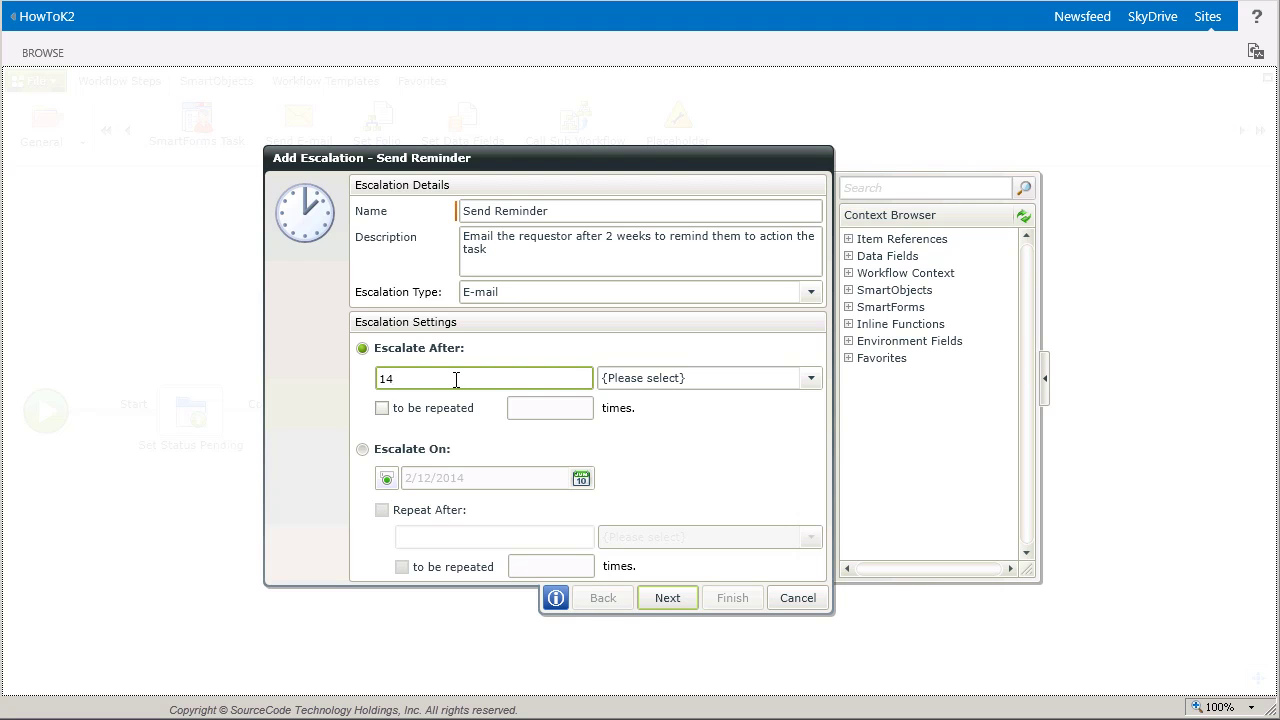
pyautogui.click(811, 380)
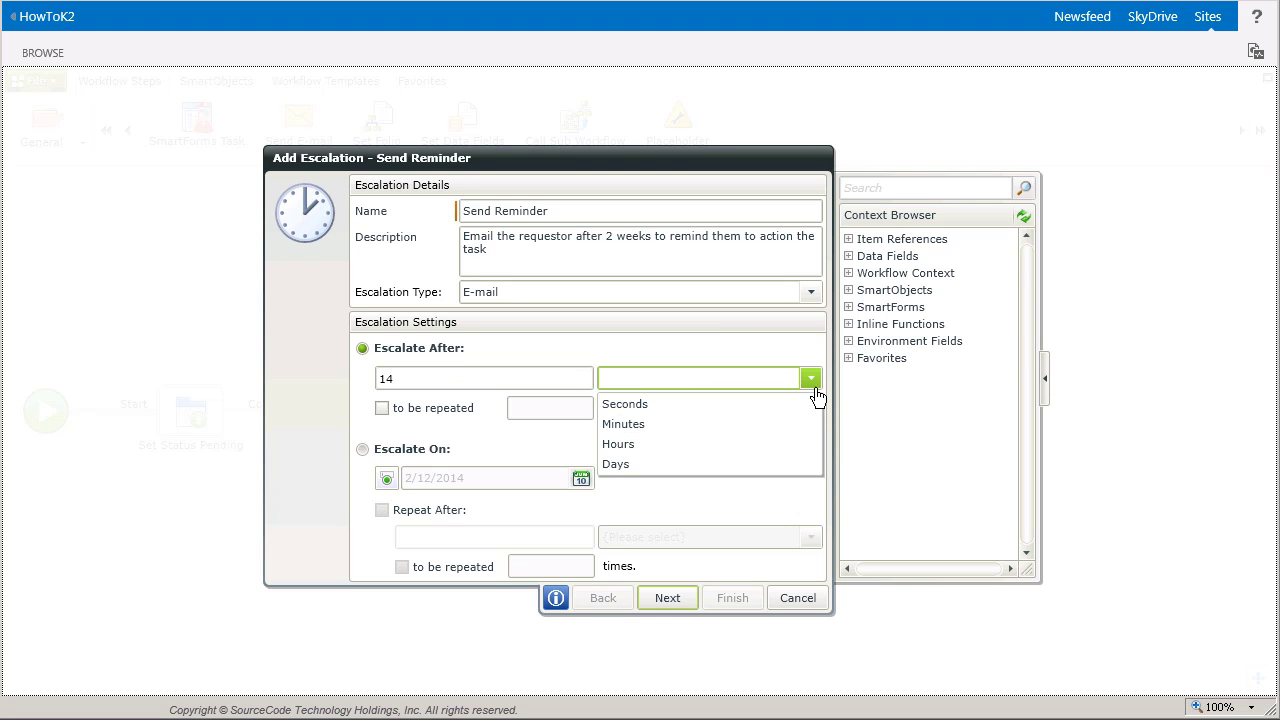
pyautogui.click(630, 473)
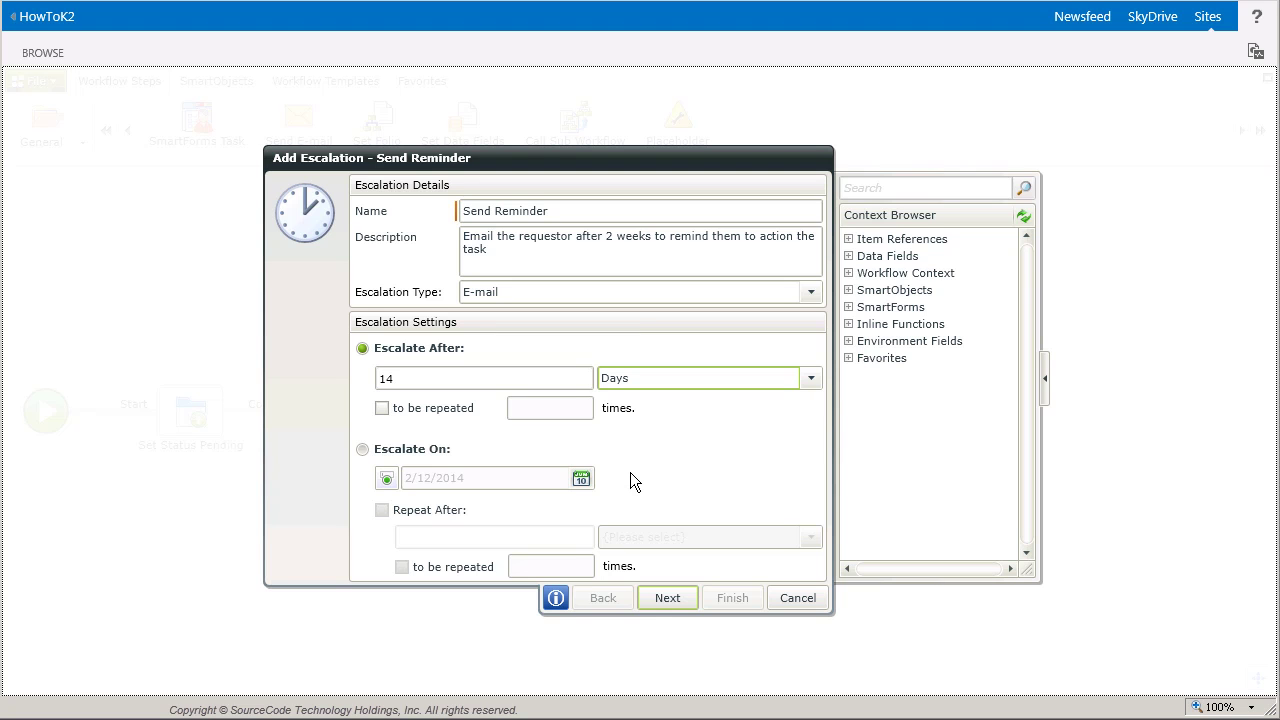
pyautogui.click(668, 596)
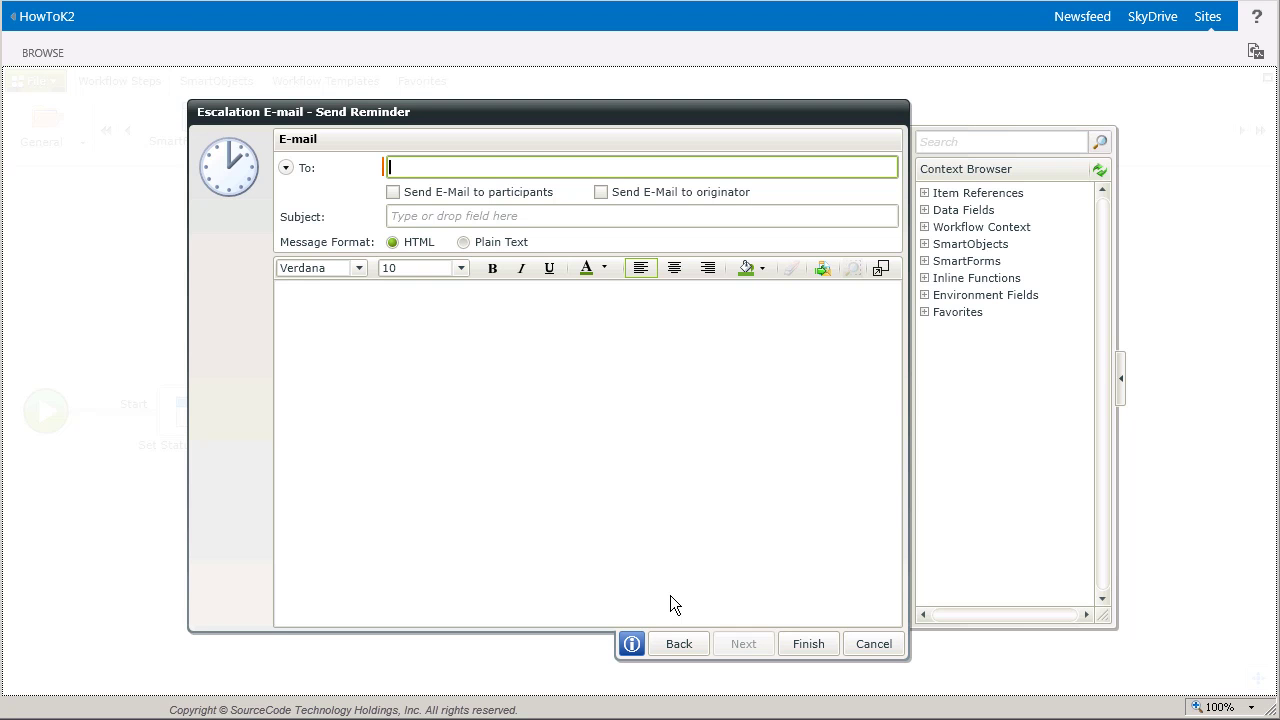
# - Send the reminder e-mail to the originator with the subject "Reminder: decide to keep or delete site" followed by the site request's Title field
pyautogui.click(611, 206)
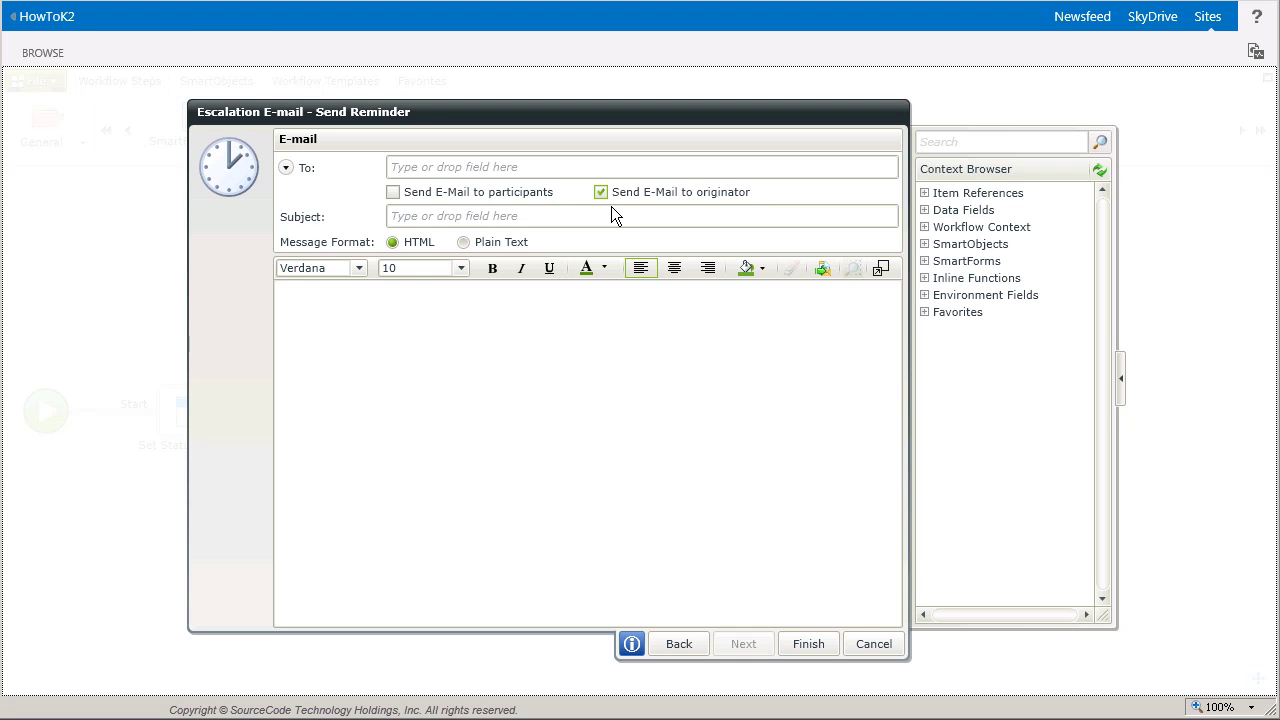
pyautogui.click(602, 217)
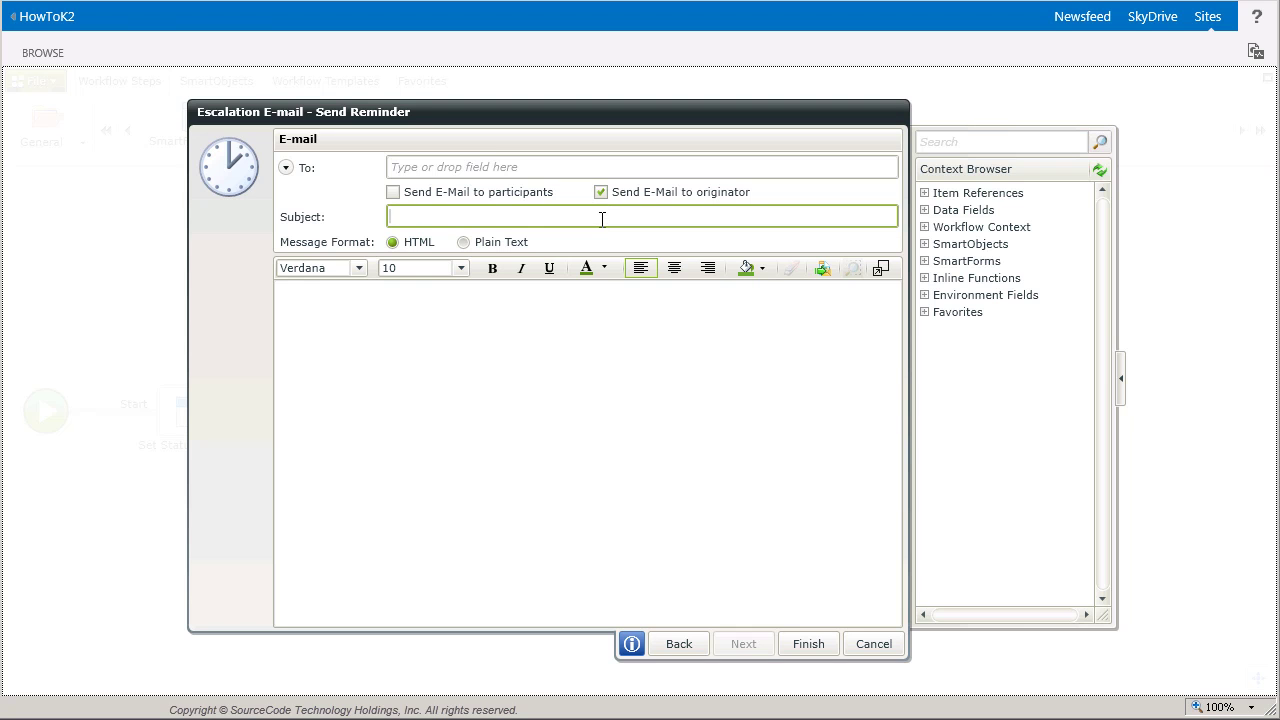
pyautogui.write('Reminder: decide to keep or delete site')
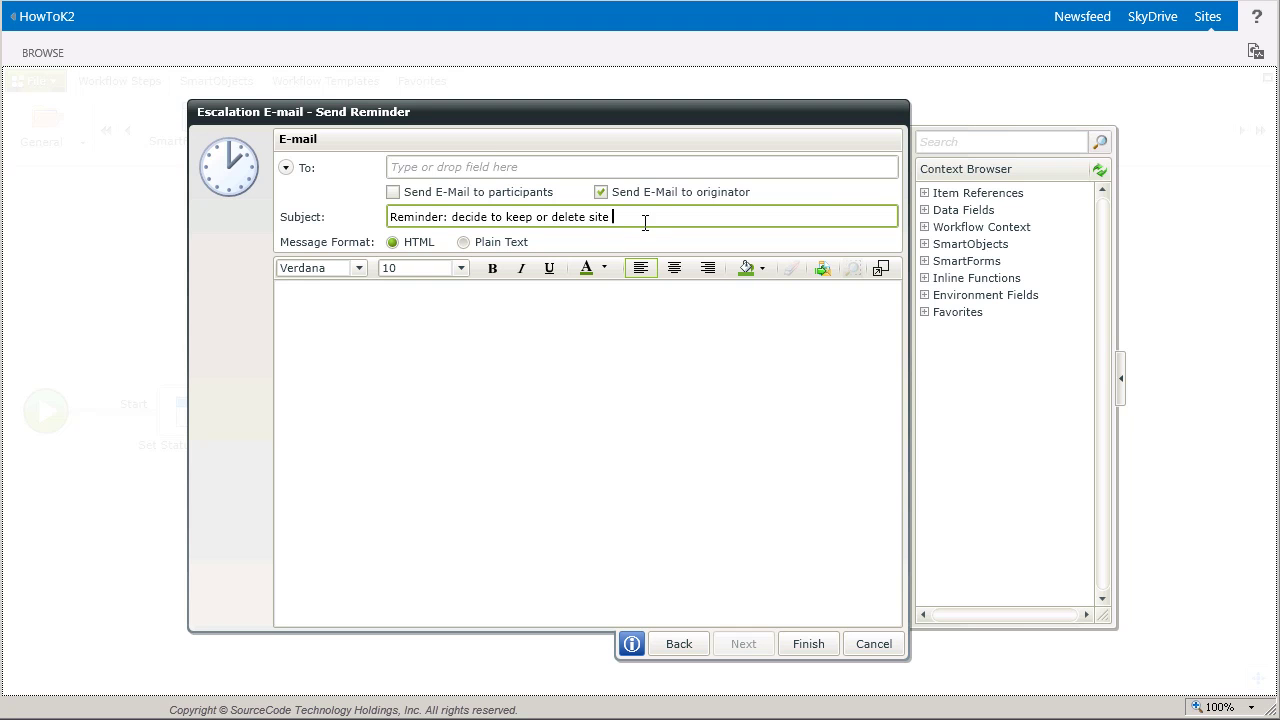
pyautogui.click(924, 193)
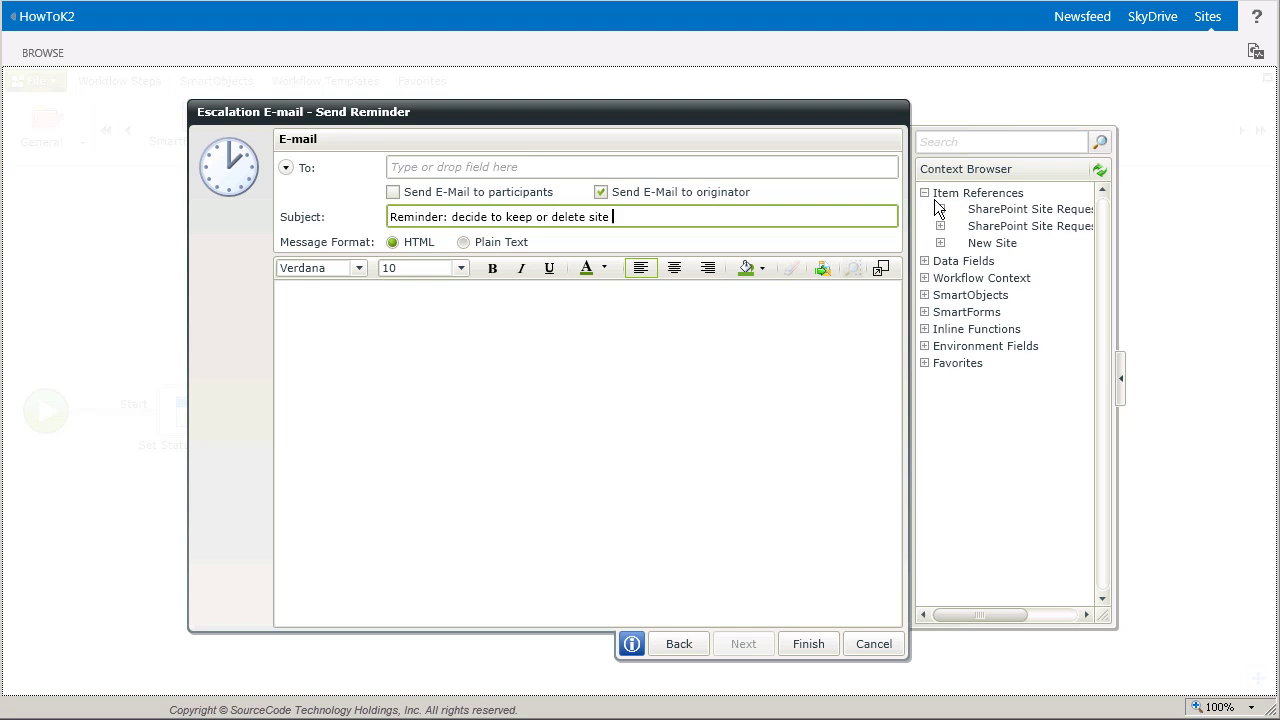
pyautogui.click(940, 209)
pyautogui.moveTo(974, 223); pyautogui.dragTo(865, 224)
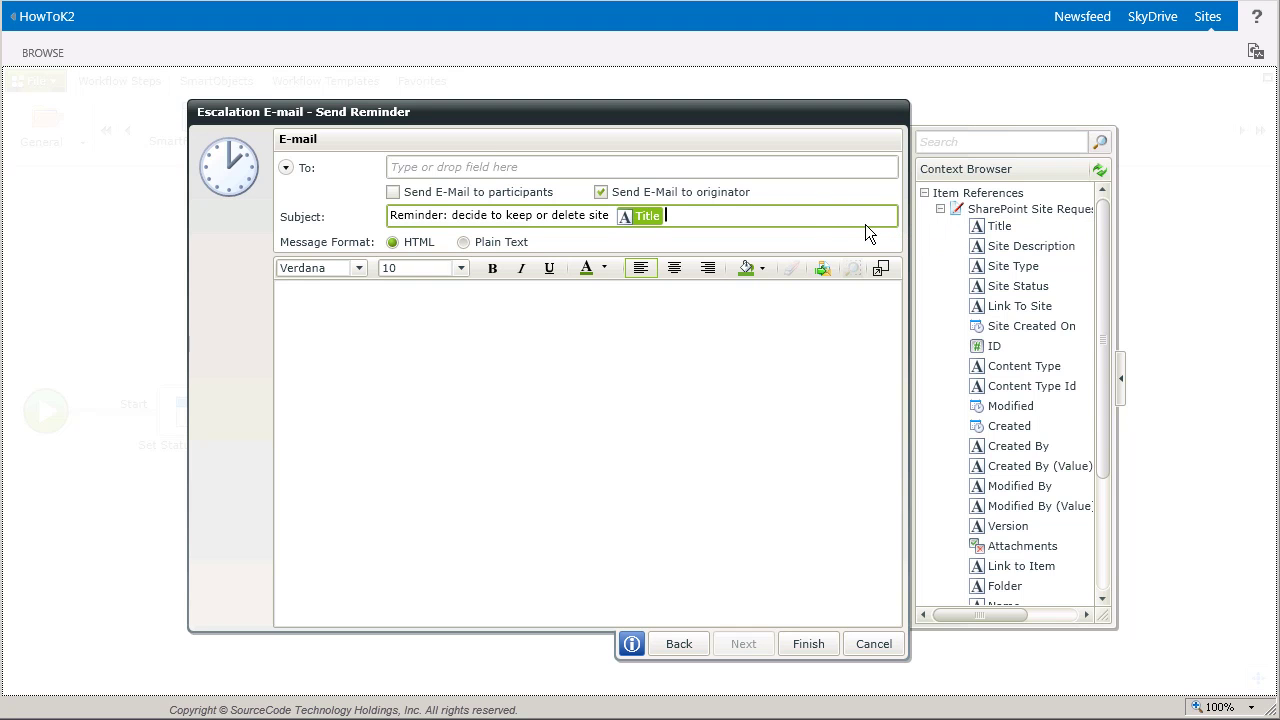
# - Write a two-paragraph reminder to decide whether to keep the SharePoint site, inserting its Title field, and to action the task from the K2 task list
pyautogui.click(438, 389)
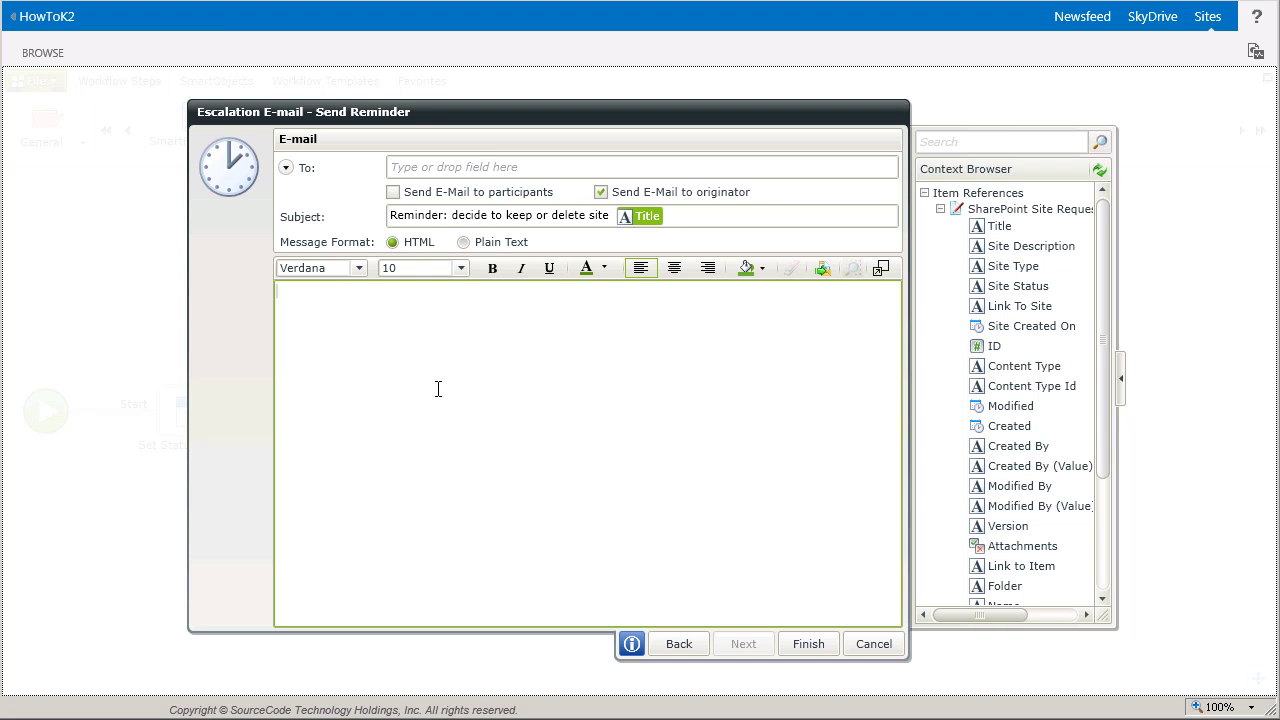
pyautogui.write('This is a reminder to decide whether or not to keep the SharePoint site  that was created for you. You may action this task from your K2 task list.')
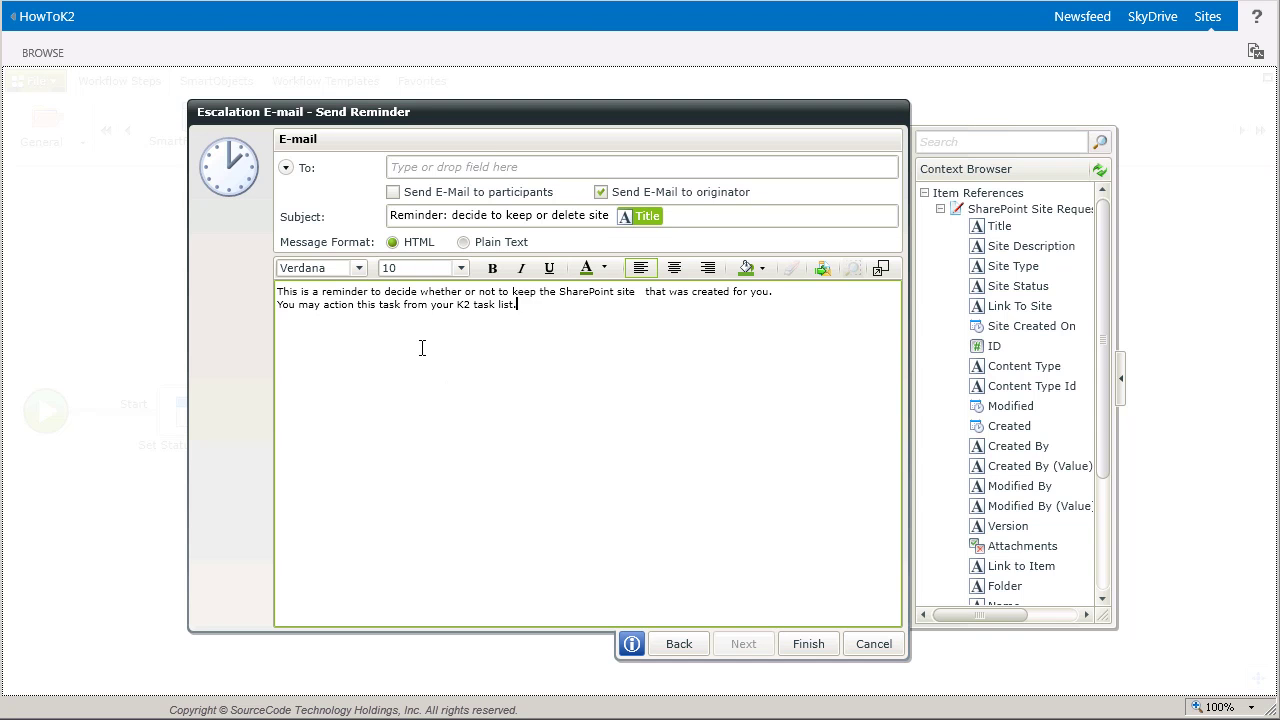
pyautogui.press('Home')
pyautogui.press('Return')
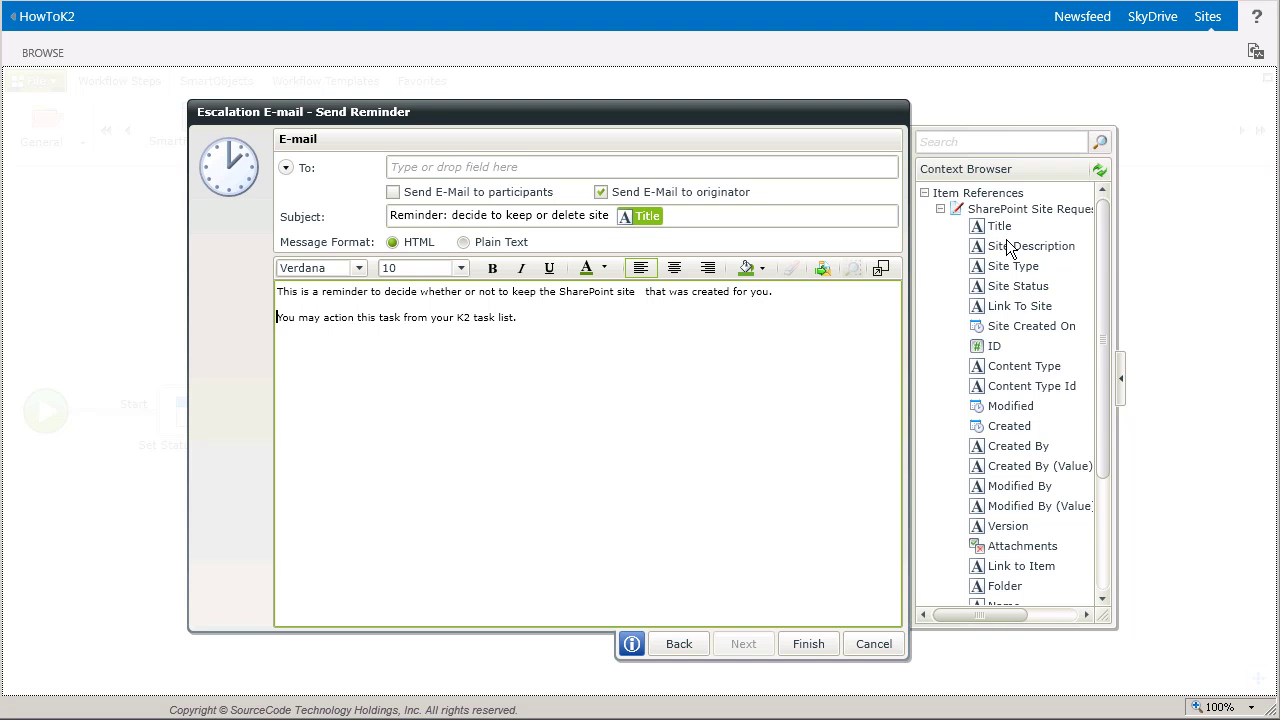
pyautogui.moveTo(1015, 235); pyautogui.dragTo(650, 303)
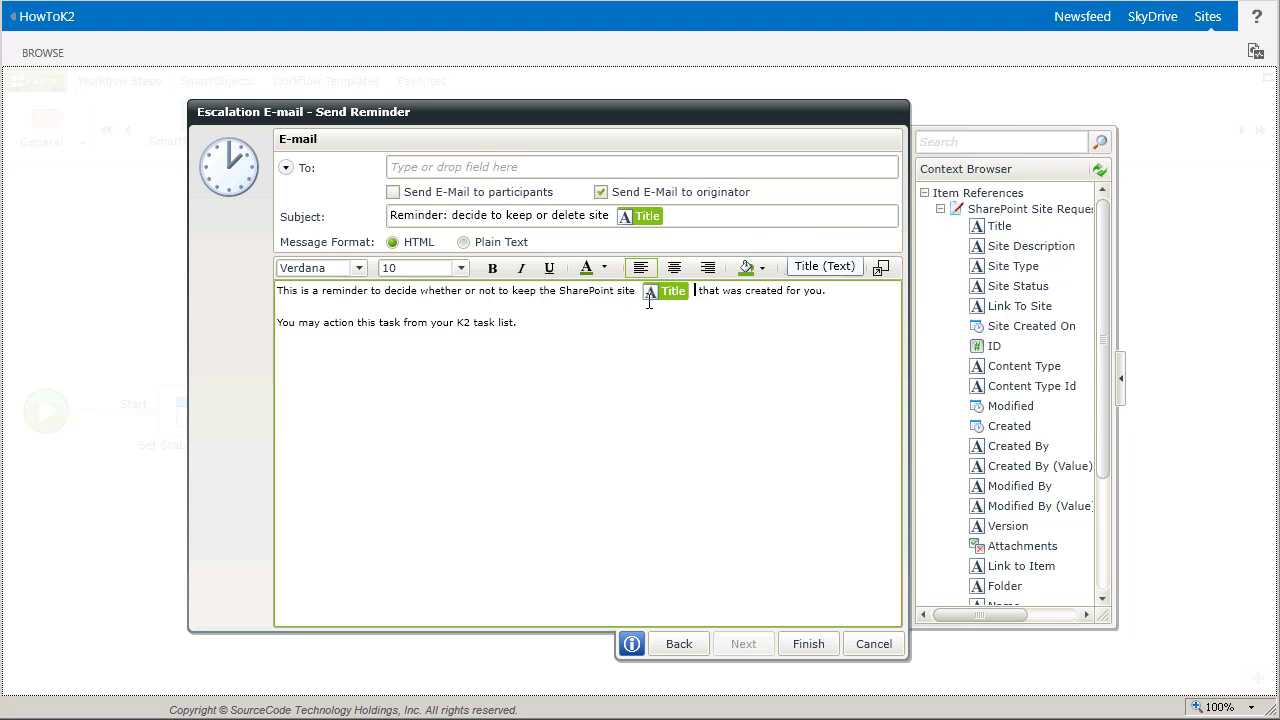
pyautogui.press('Delete')
# - Finish the Send Reminder escalation and save the workflow
pyautogui.click(822, 646)
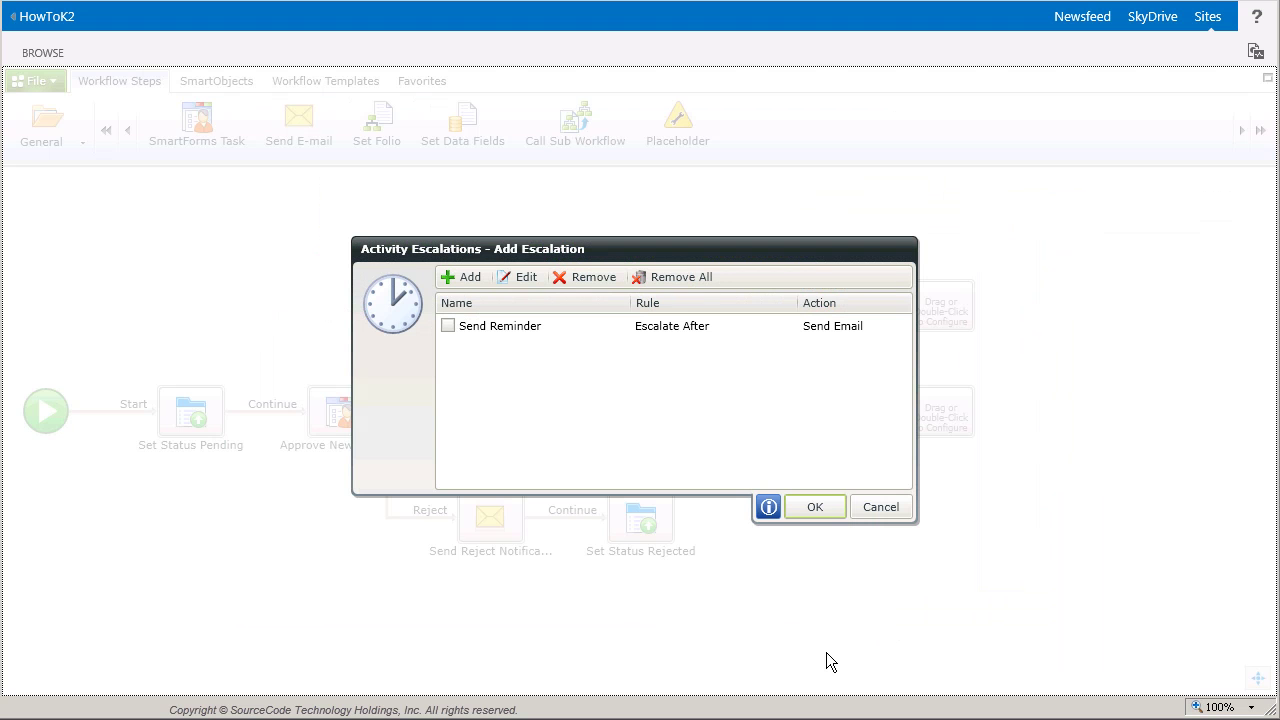
pyautogui.click(822, 520)
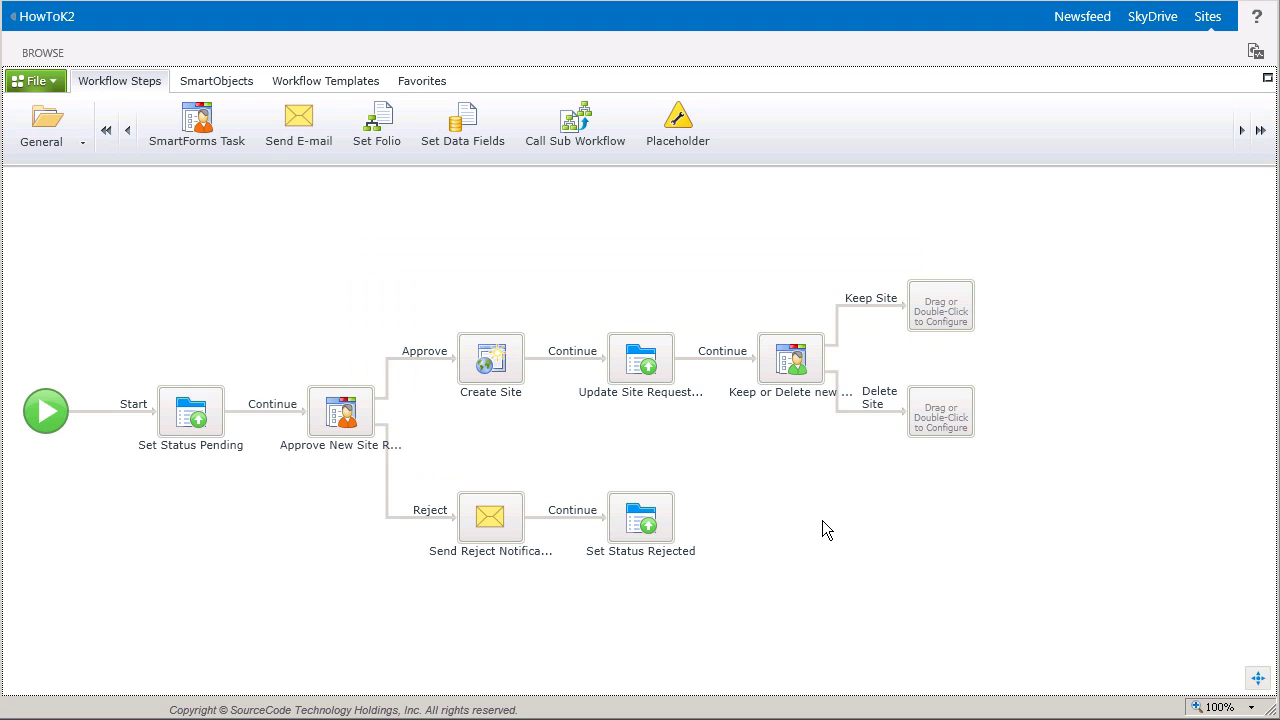
pyautogui.click(45, 86)
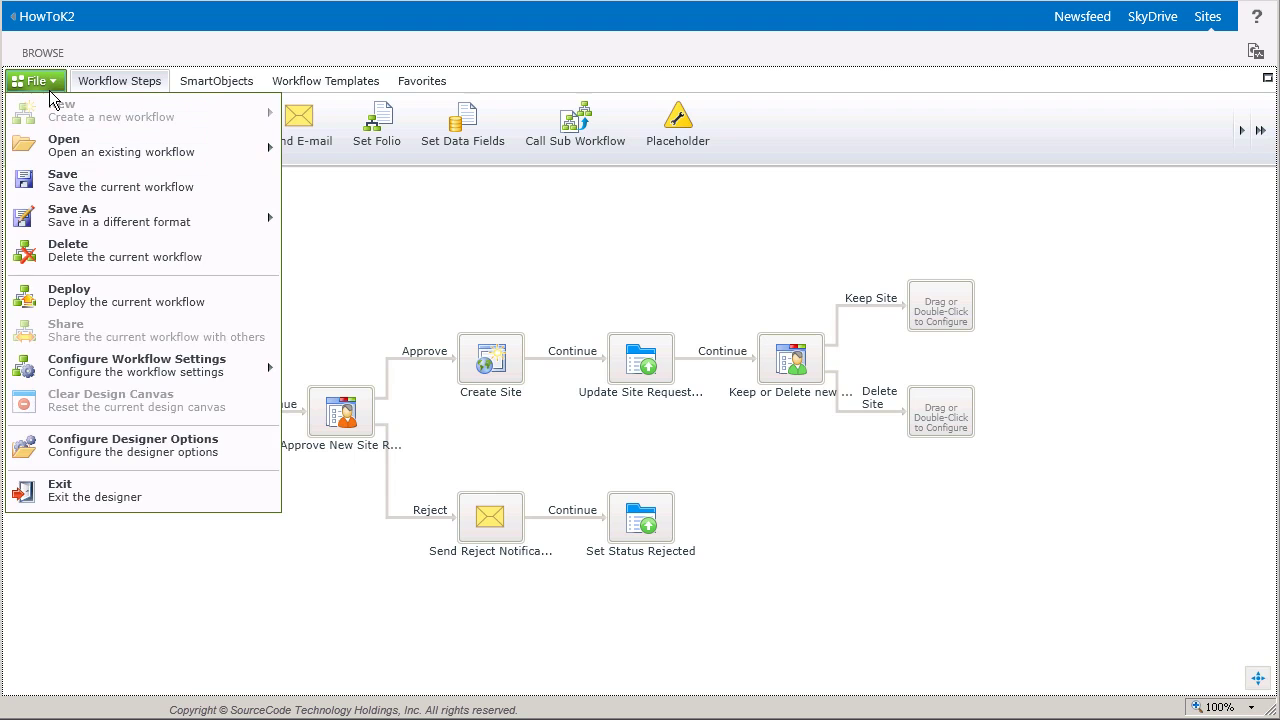
pyautogui.click(94, 190)
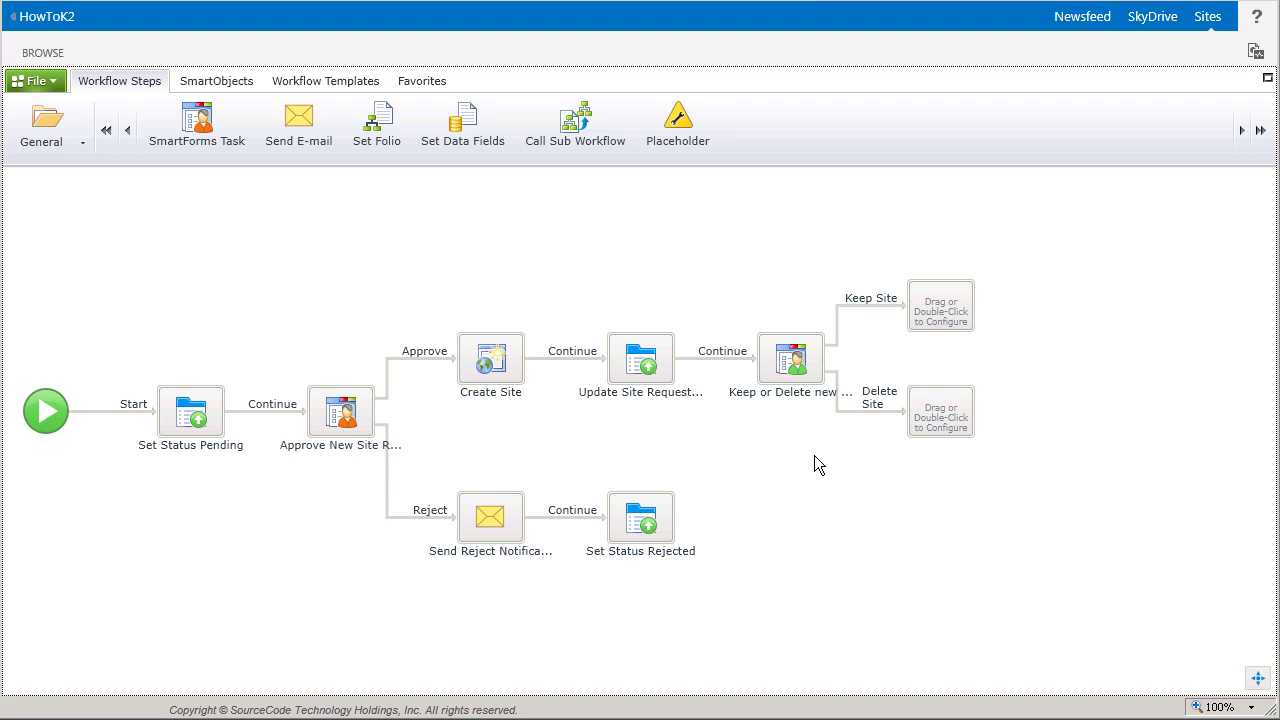
# - Add a Delete Subsite step from the Sites category to the Delete Site outcome
pyautogui.click(54, 150)
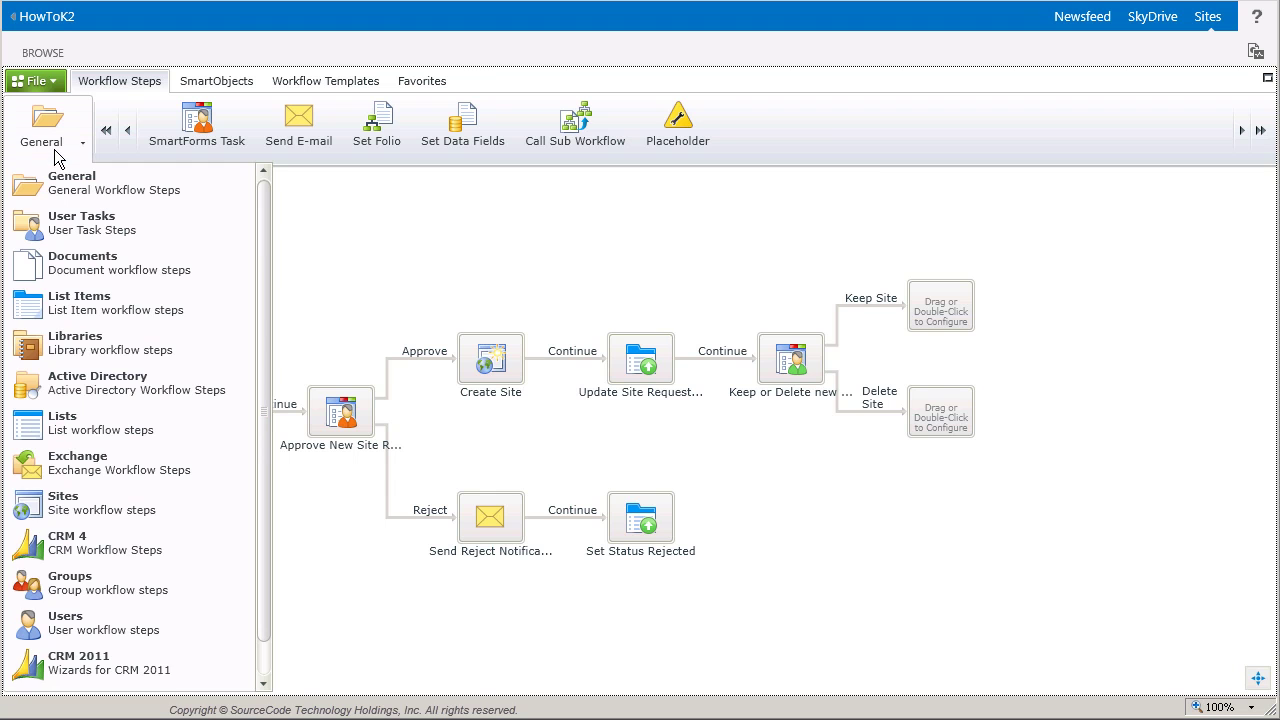
pyautogui.click(173, 515)
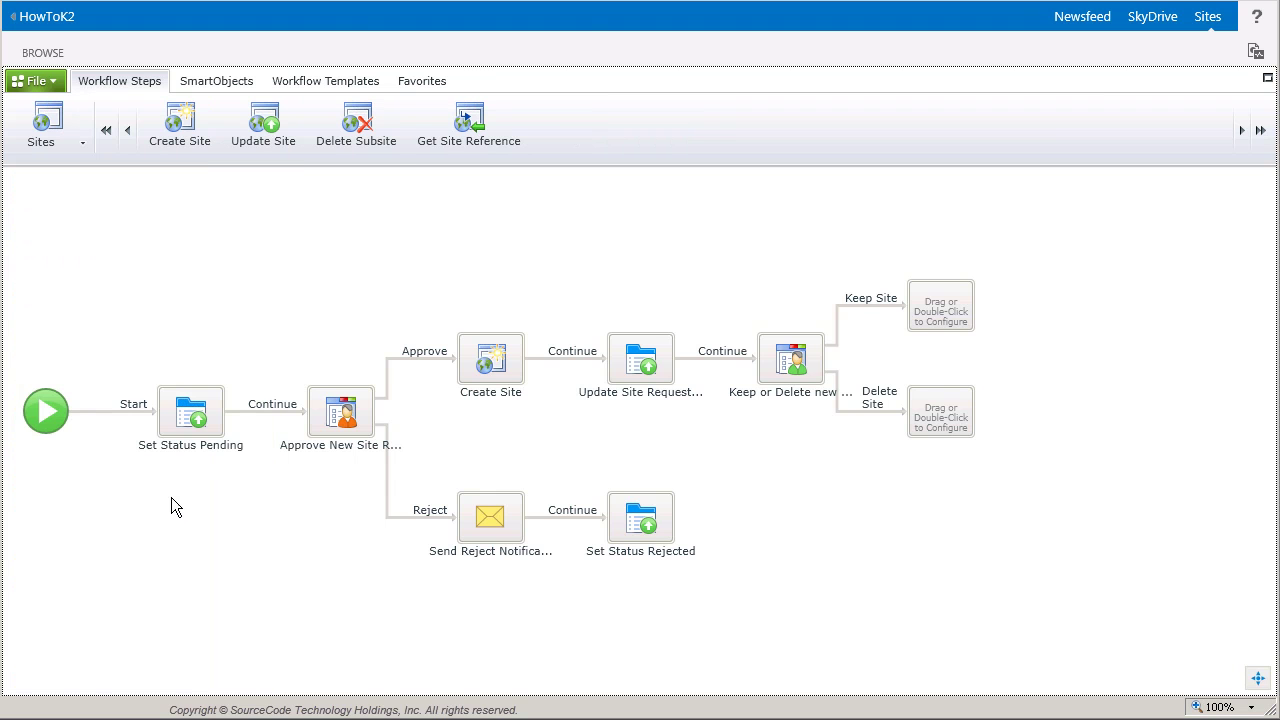
pyautogui.moveTo(370, 145); pyautogui.dragTo(954, 425)
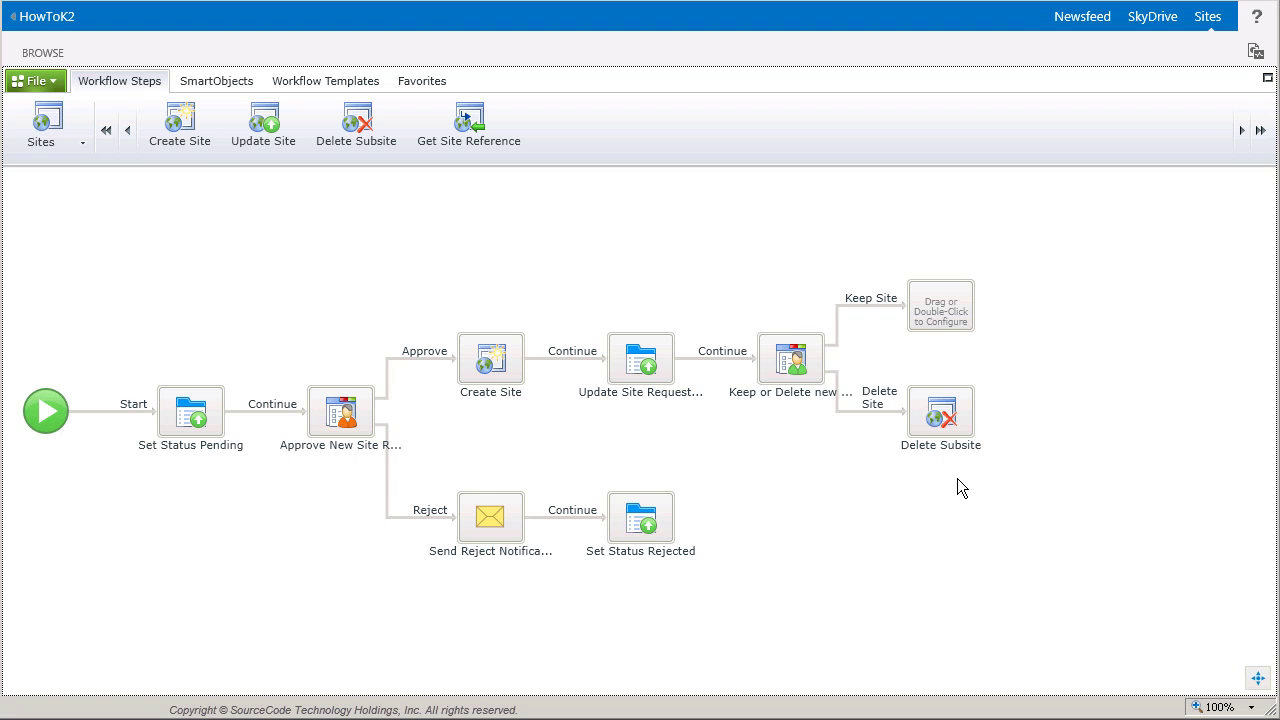
# - Add an outcome named "Continue" to the Delete Subsite step, linked to a new workflow step
pyautogui.moveTo(965, 430)
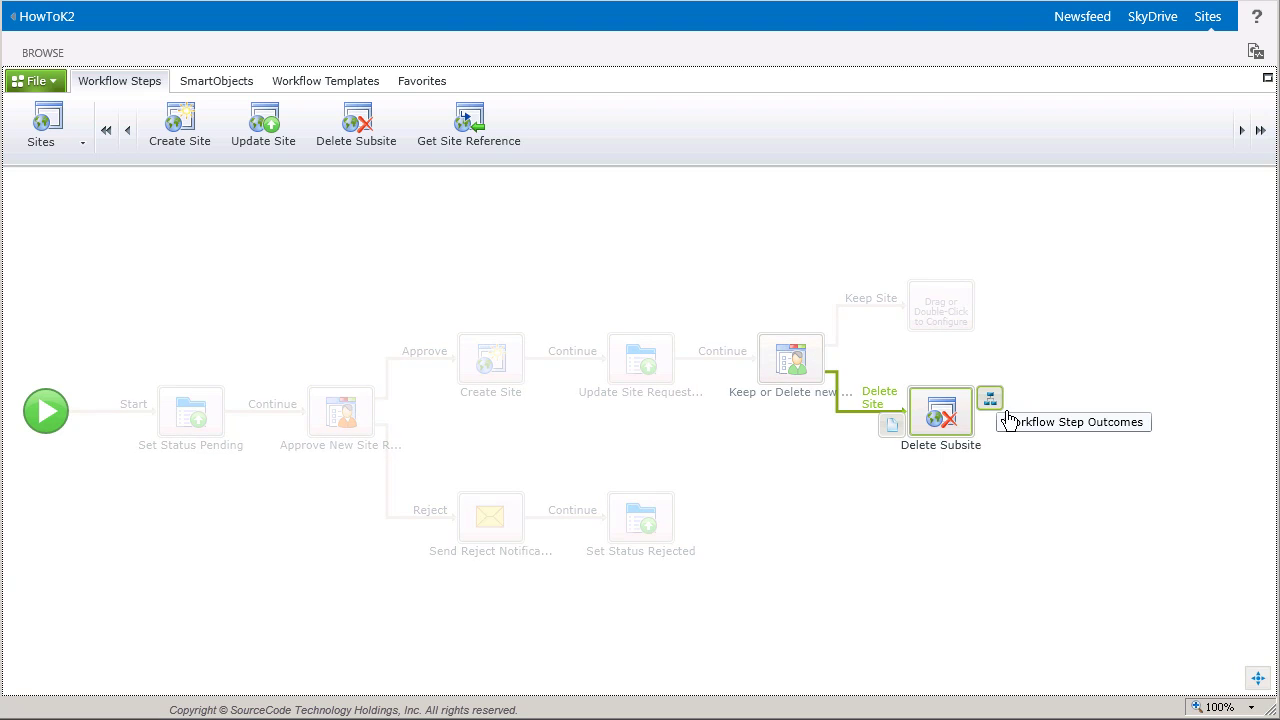
pyautogui.click(1006, 411)
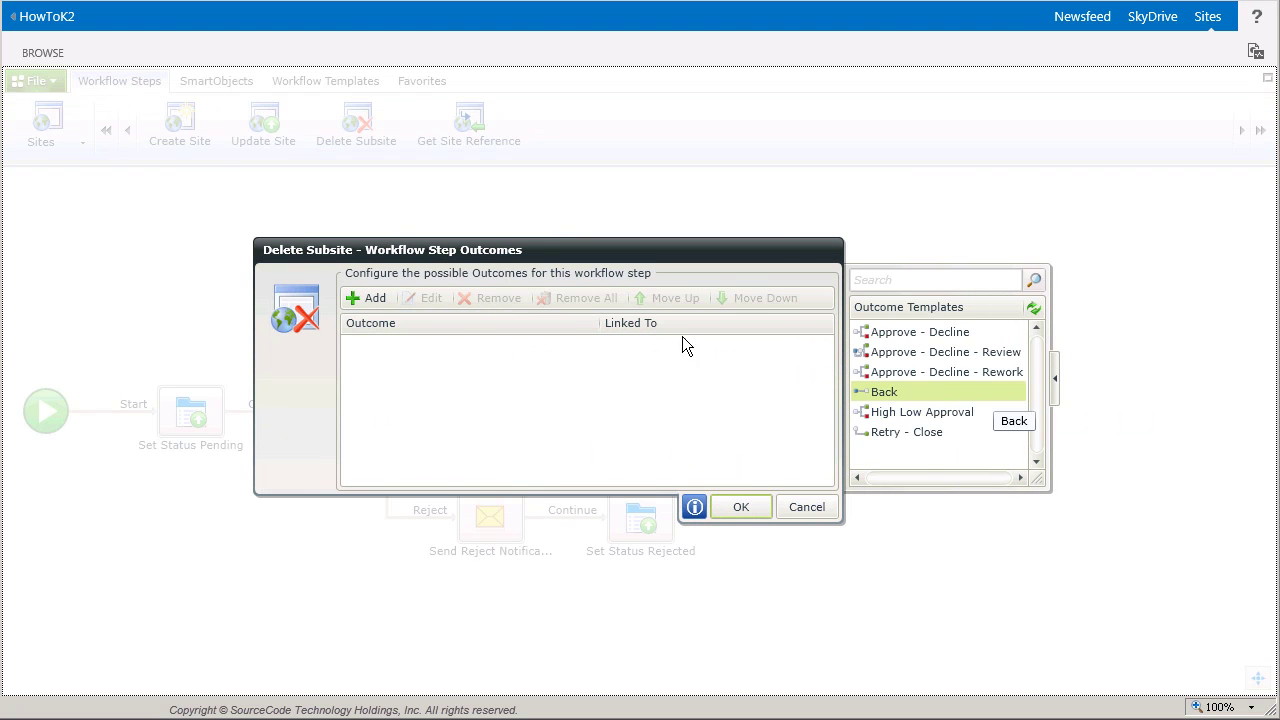
pyautogui.click(391, 309)
pyautogui.write('C')
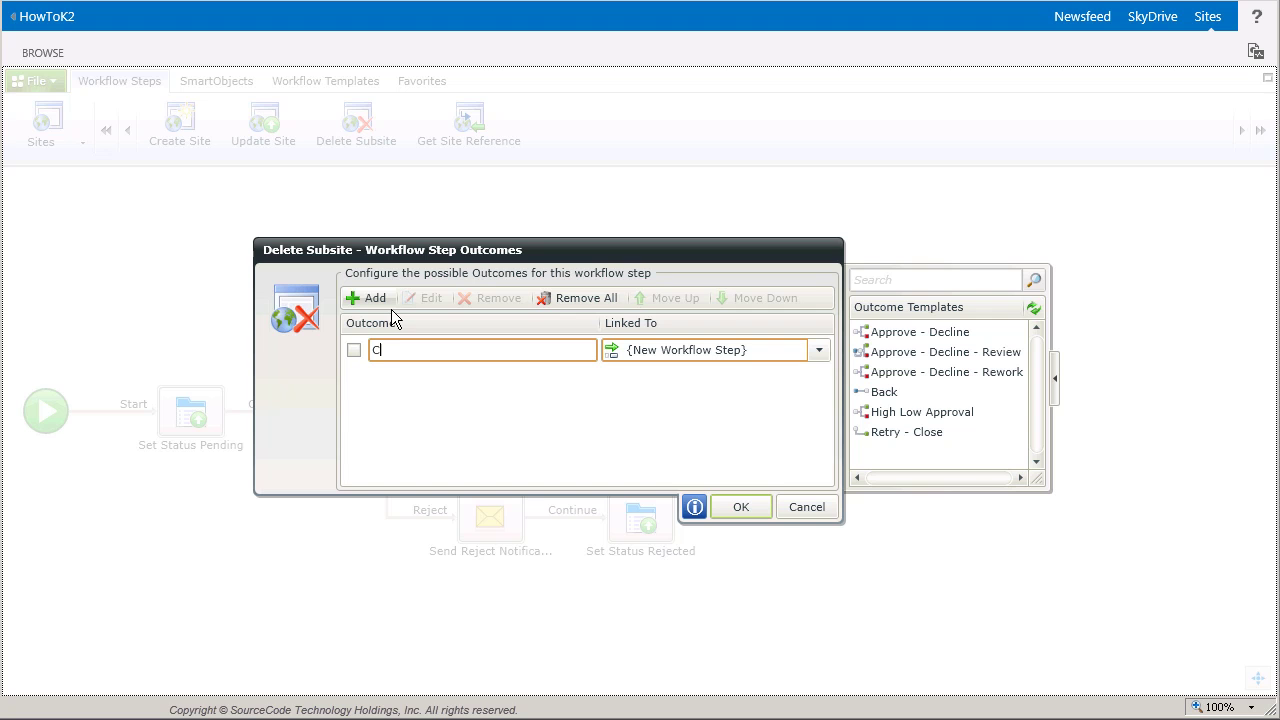
pyautogui.write('ontinue')
pyautogui.press('Return')
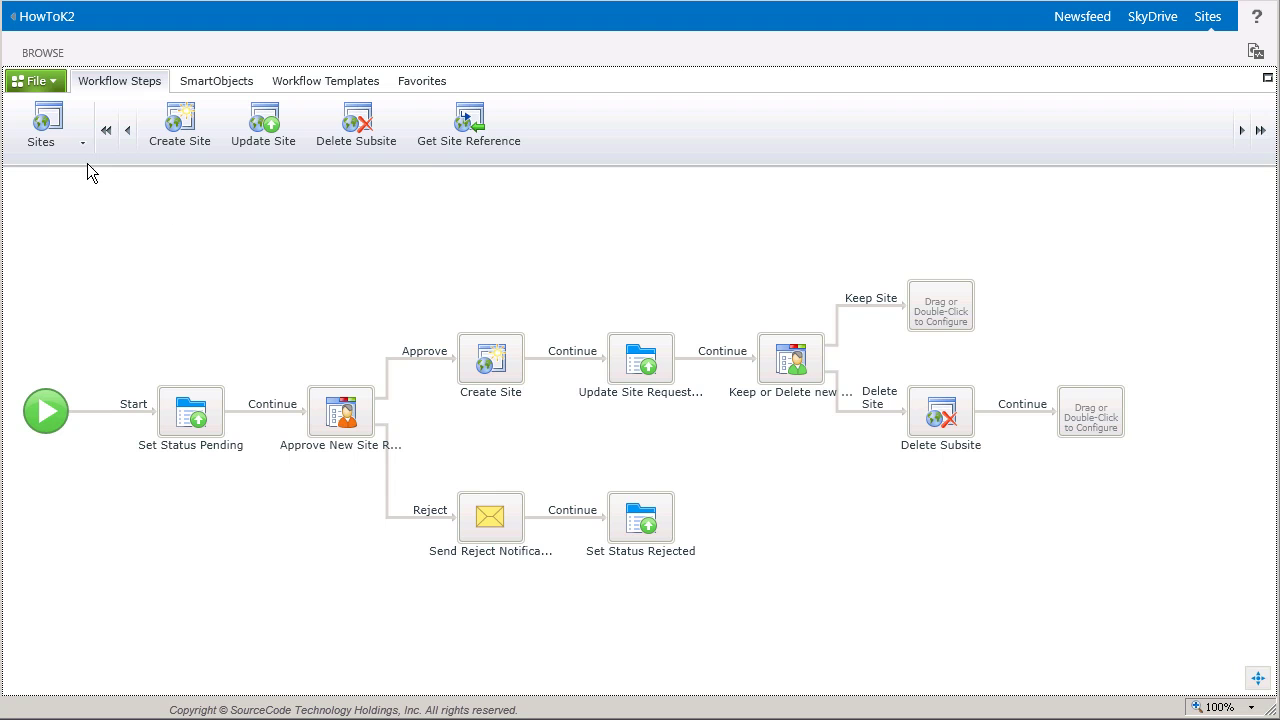
# - Add an Update List Item step after Delete Subsite, using the SharePoint Site Requests item referenced in the workflow
pyautogui.click(41, 130)
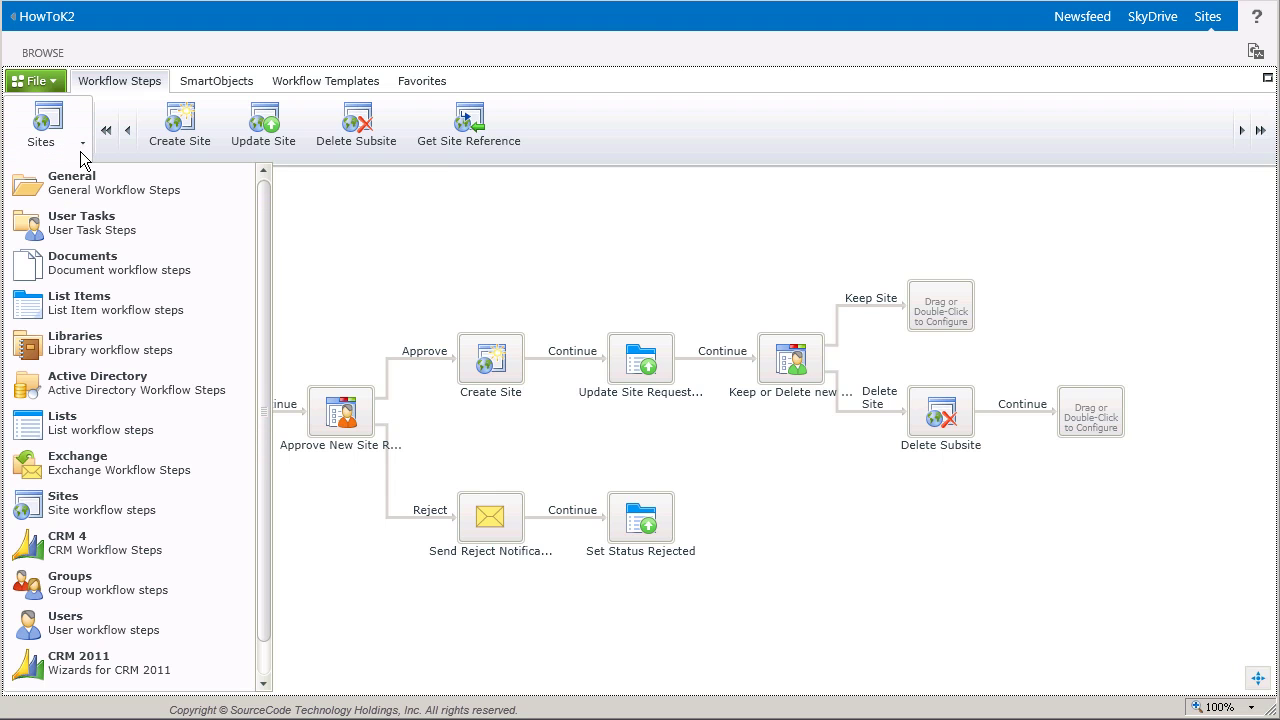
pyautogui.click(121, 318)
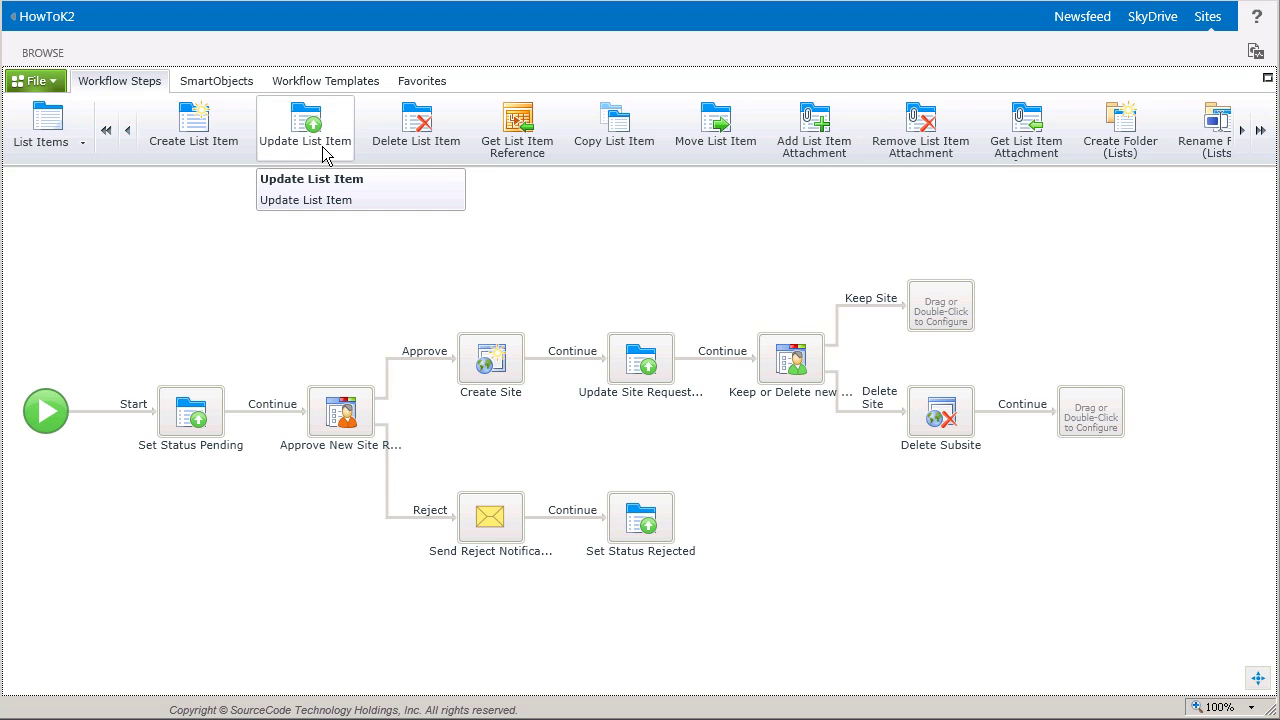
pyautogui.moveTo(323, 150); pyautogui.dragTo(1103, 427)
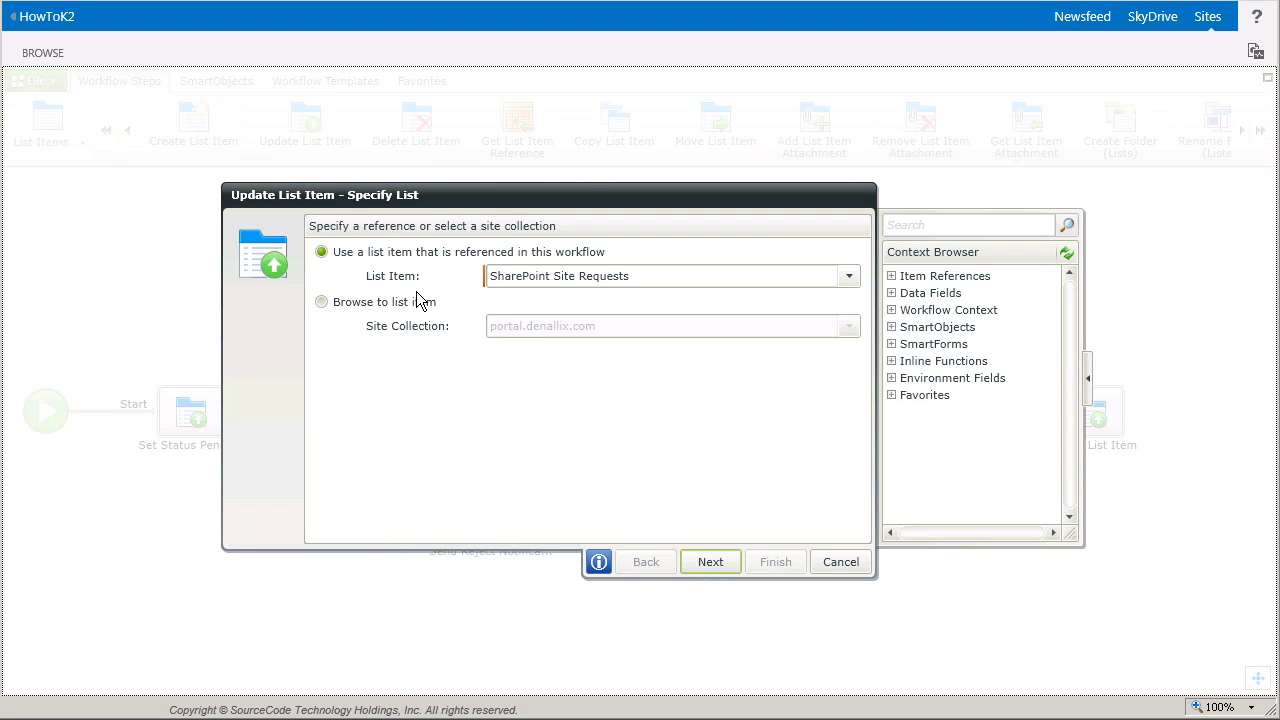
pyautogui.click(710, 562)
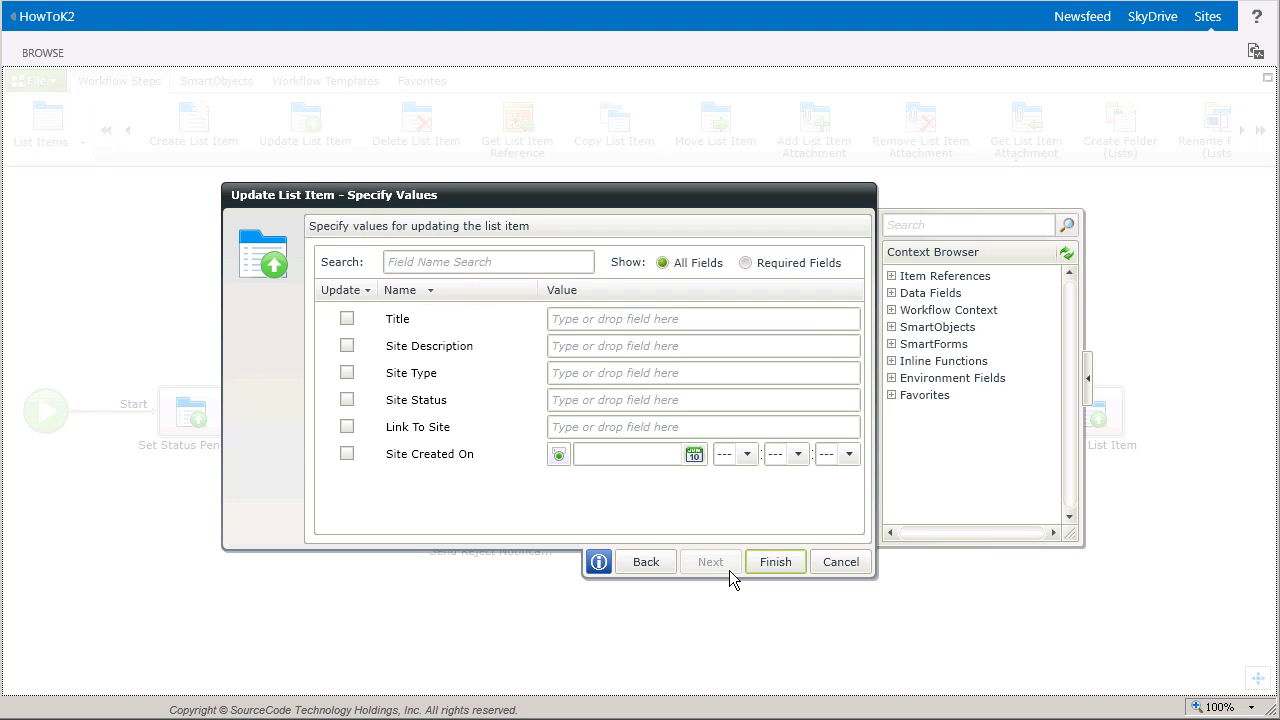
# - Set both Site Status and Link To Site to "Site Deleted" in the list item update, and save the workflow
pyautogui.click(620, 400)
pyautogui.write('Site Deleted')
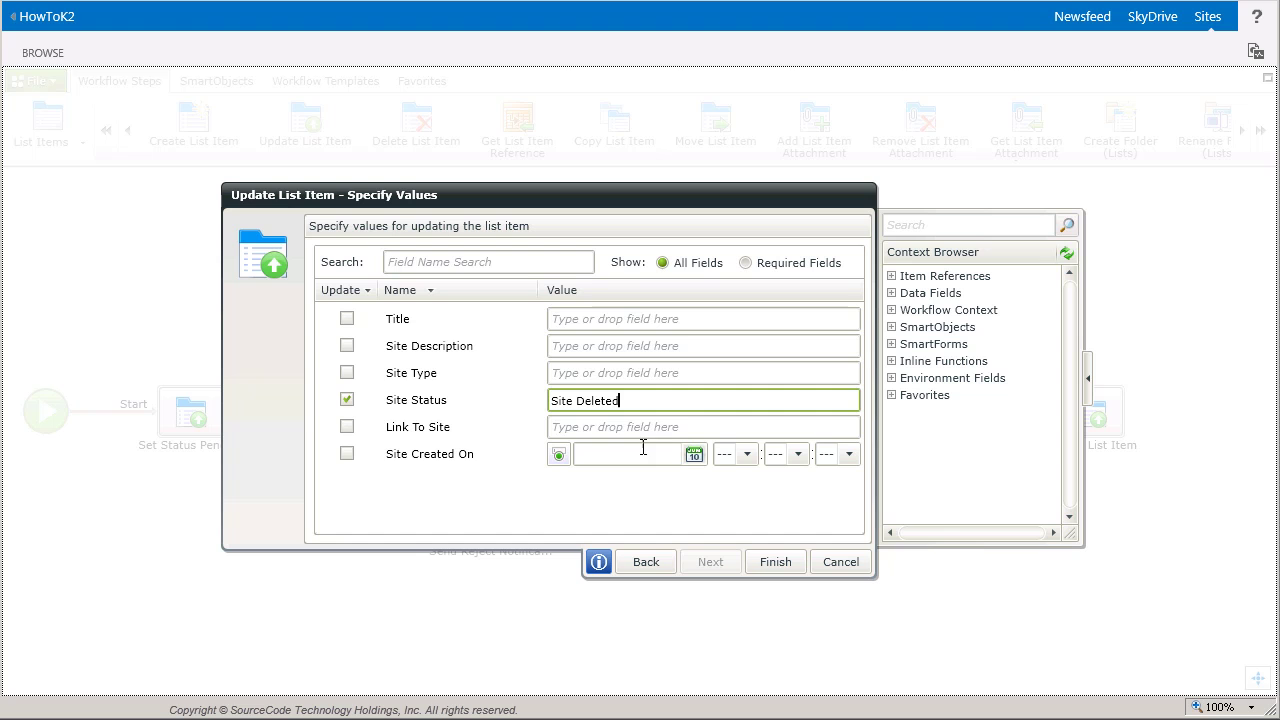
pyautogui.click(669, 428)
pyautogui.write('S')
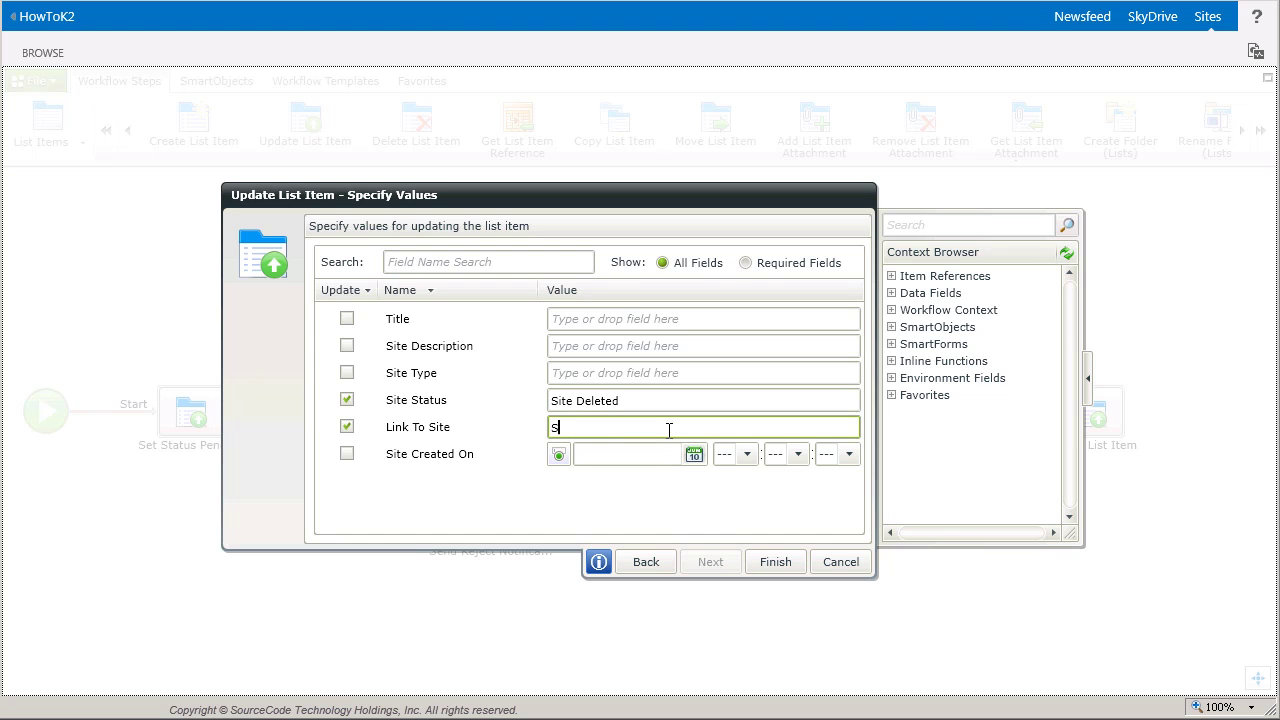
pyautogui.write('ite Deleted')
pyautogui.click(784, 569)
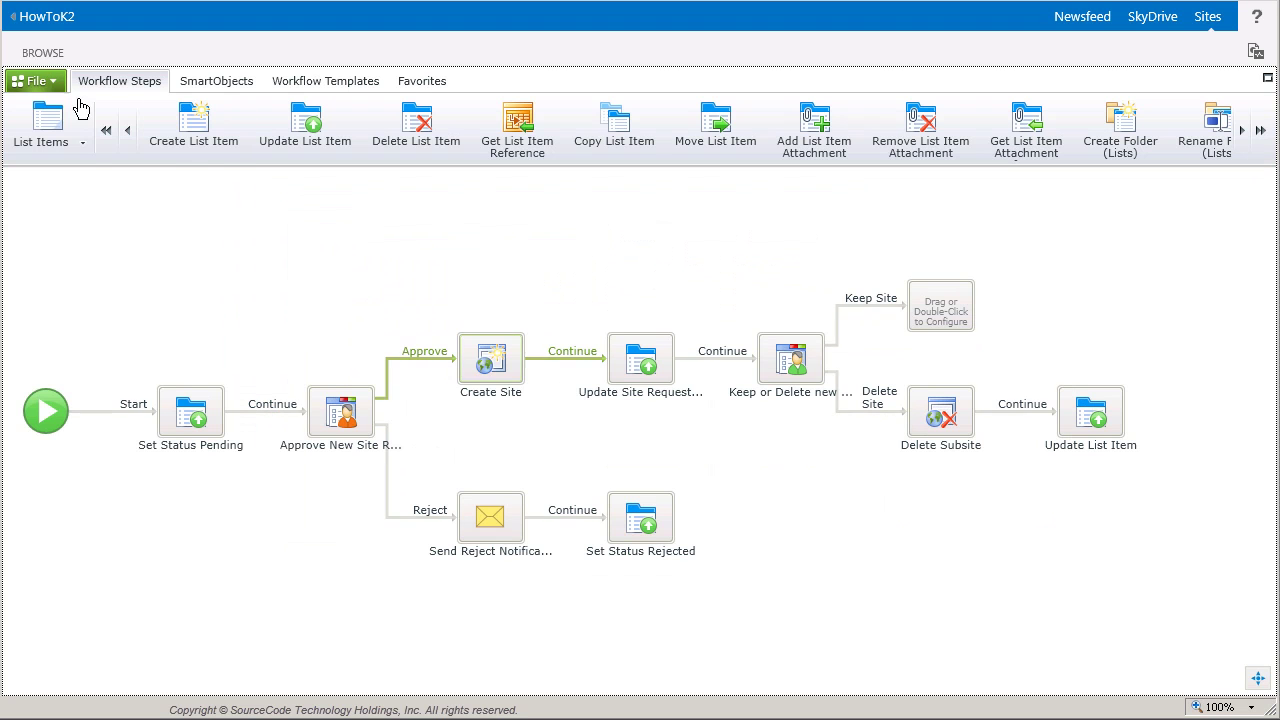
pyautogui.click(32, 82)
pyautogui.click(92, 187)
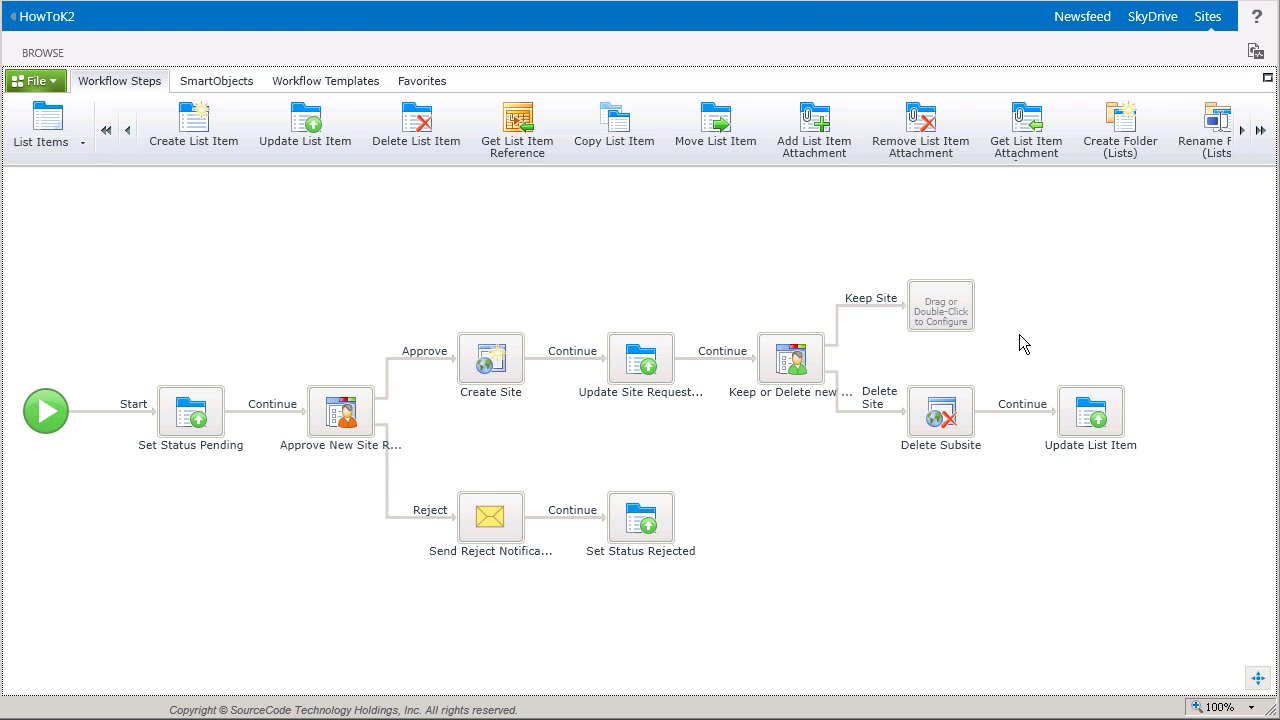
# - Add a Send E-mail step from the General category to the Keep Site outcome
pyautogui.click(71, 148)
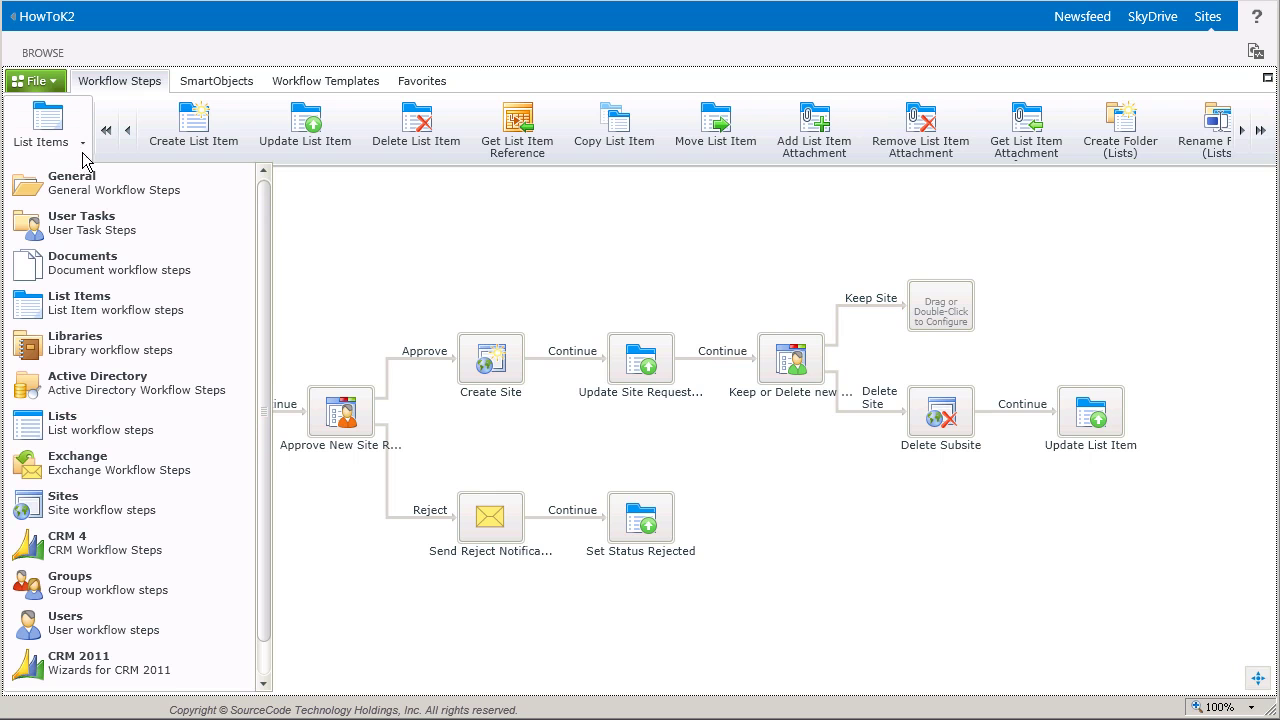
pyautogui.click(144, 204)
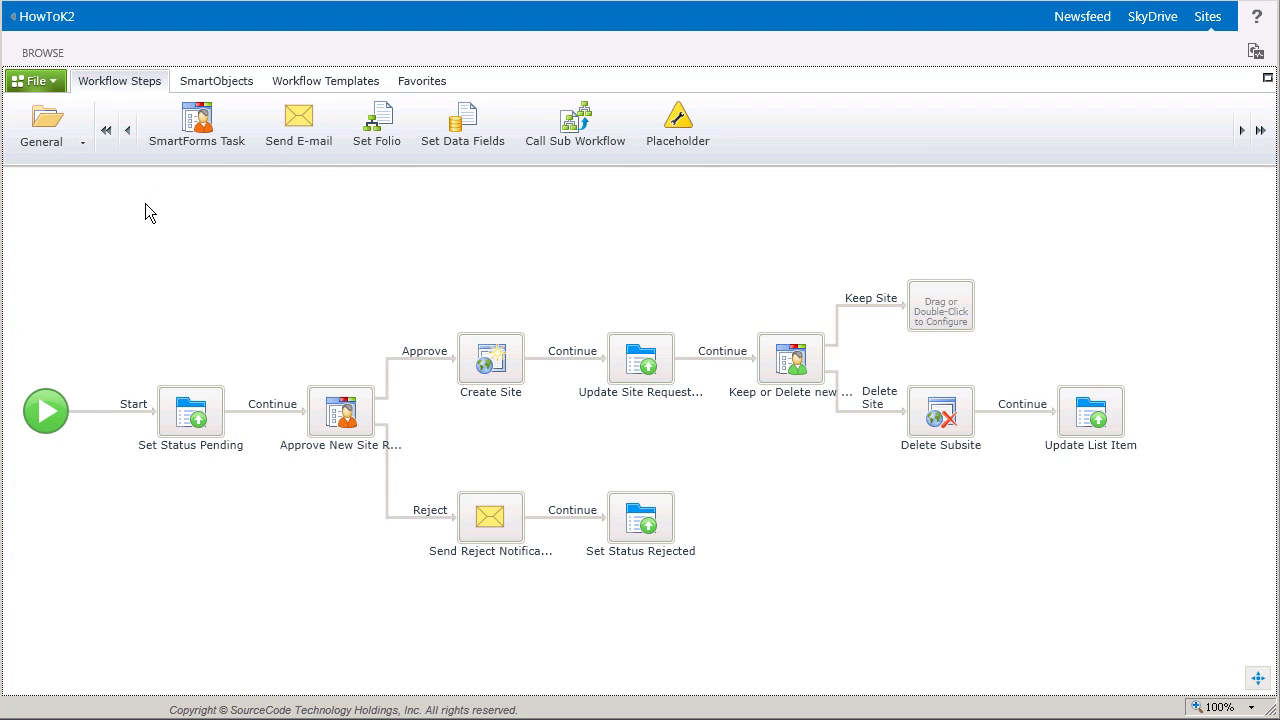
pyautogui.moveTo(305, 151); pyautogui.dragTo(943, 318)
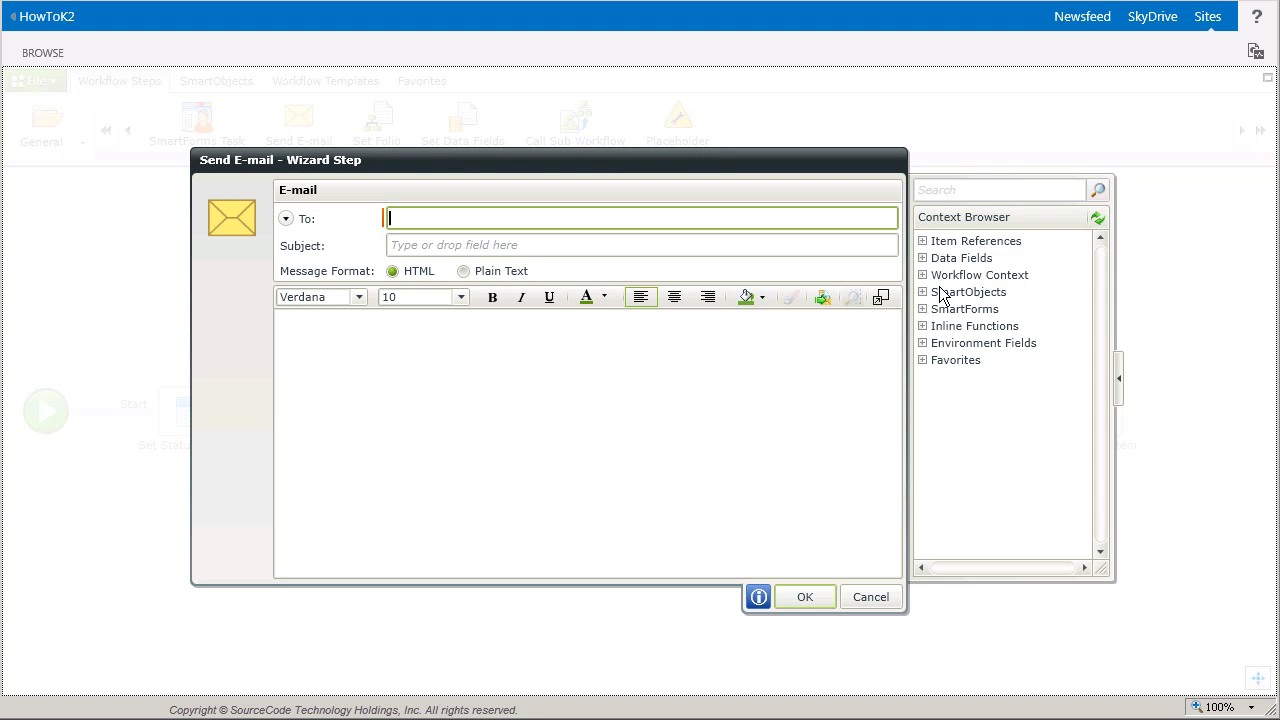
# - Address the e-mail to the Originator E-mail value from the Workflow Context
pyautogui.click(936, 276)
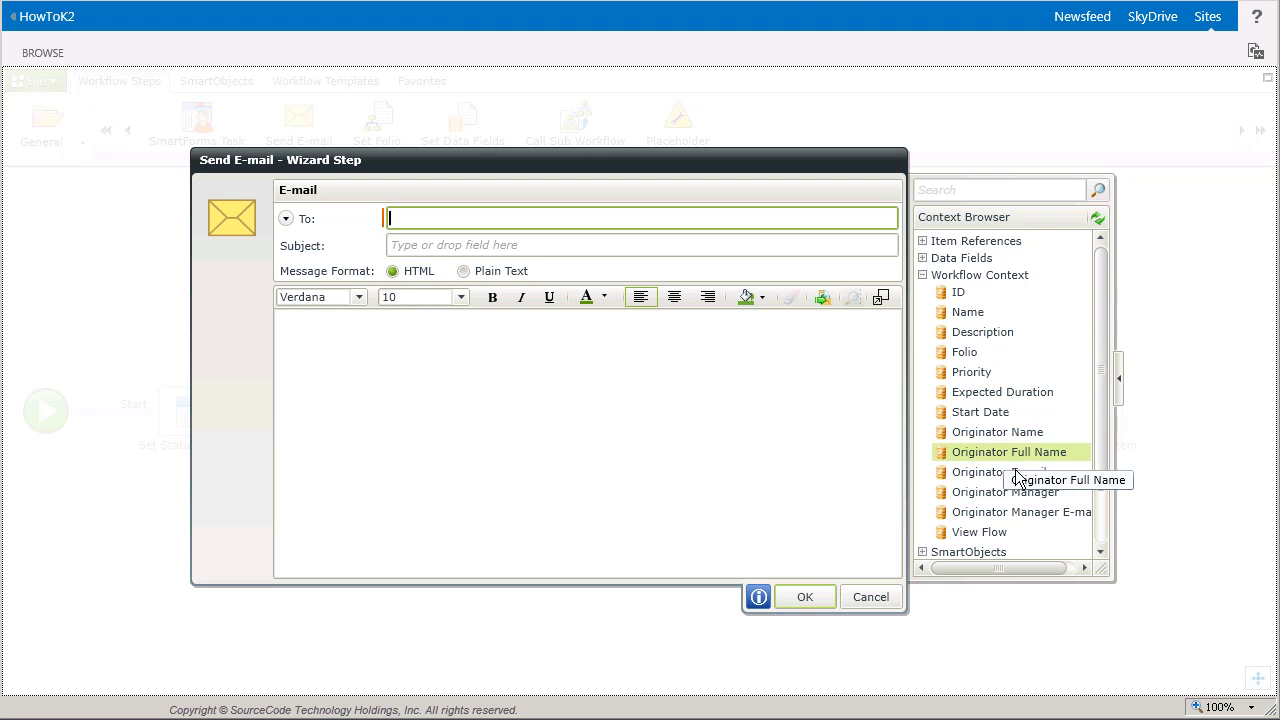
pyautogui.moveTo(1020, 478); pyautogui.dragTo(660, 356)
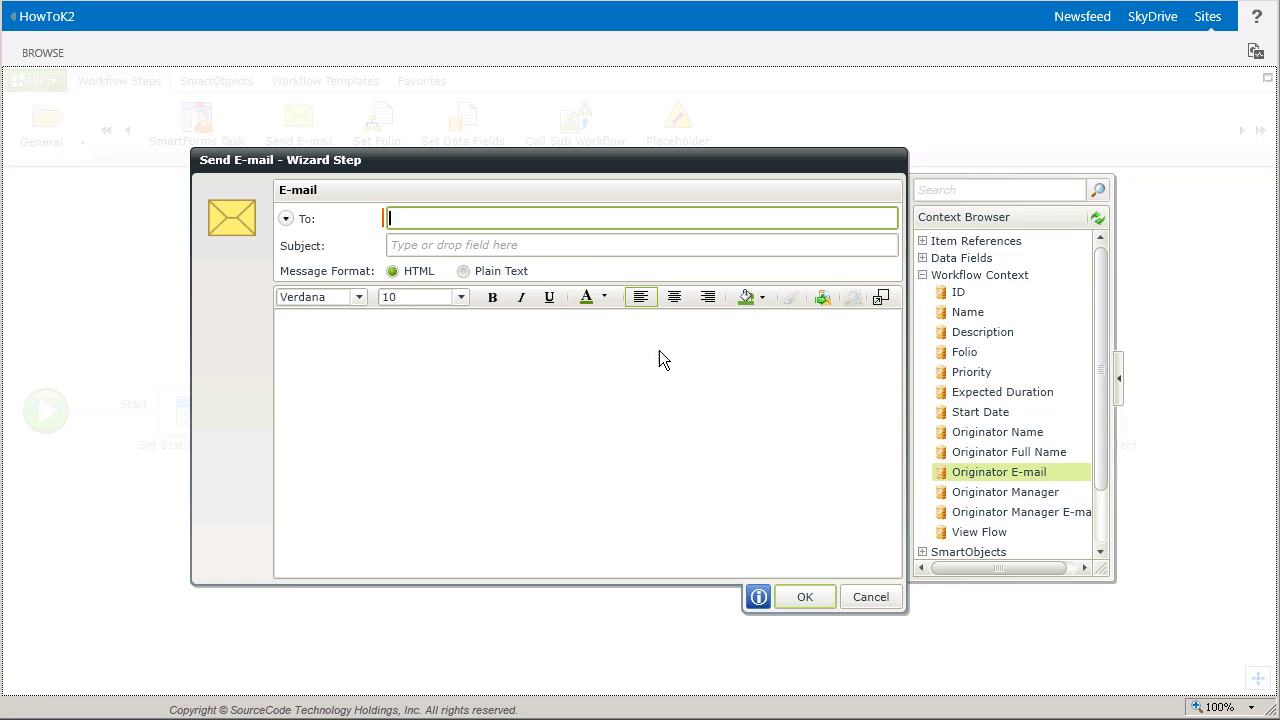
pyautogui.moveTo(584, 250); pyautogui.dragTo(580, 229)
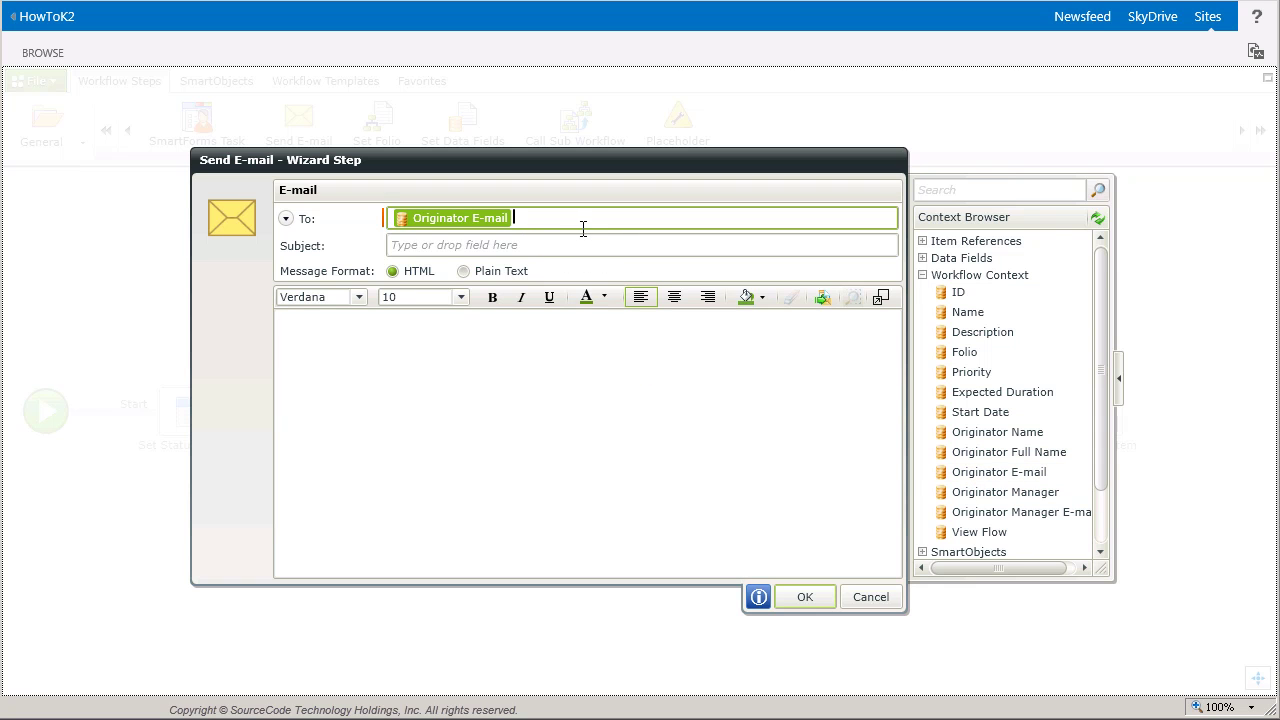
# - Set the e-mail subject to "SharePoint Site [Title] will be retained", inserting the Title field from the SharePoint Site Requests item reference
pyautogui.click(480, 248)
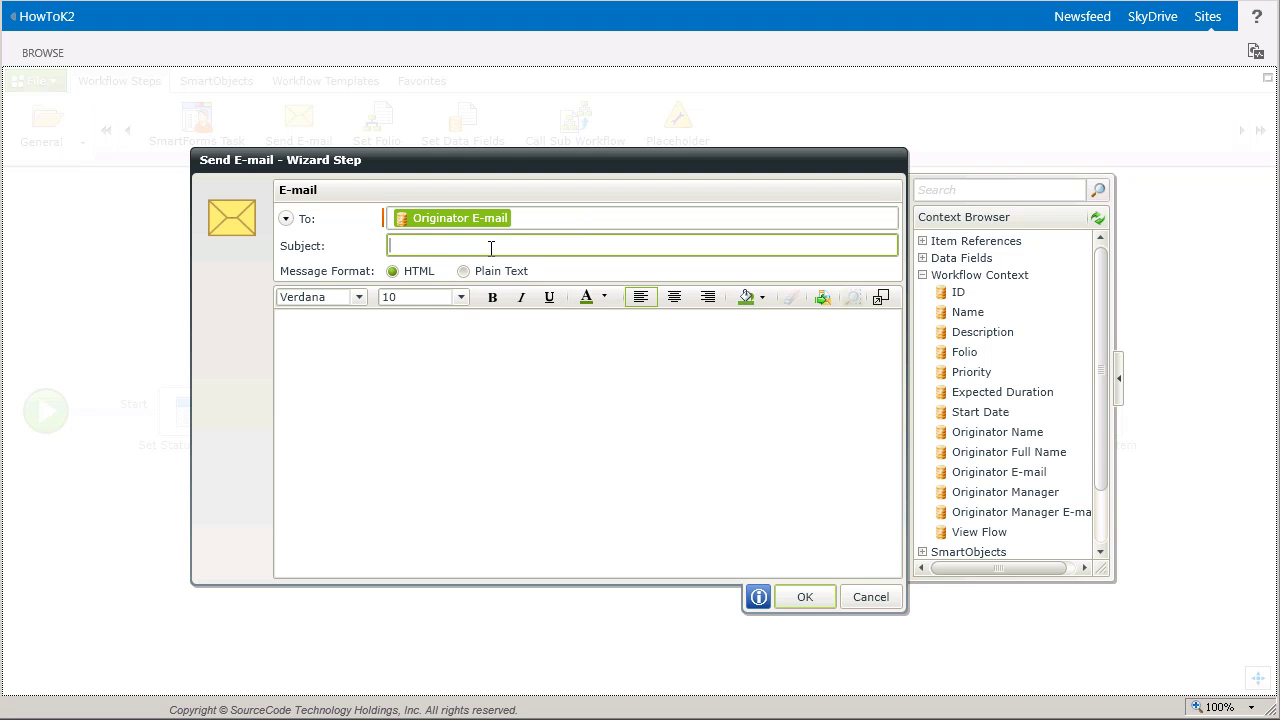
pyautogui.write('SharePoint Site  will be retained')
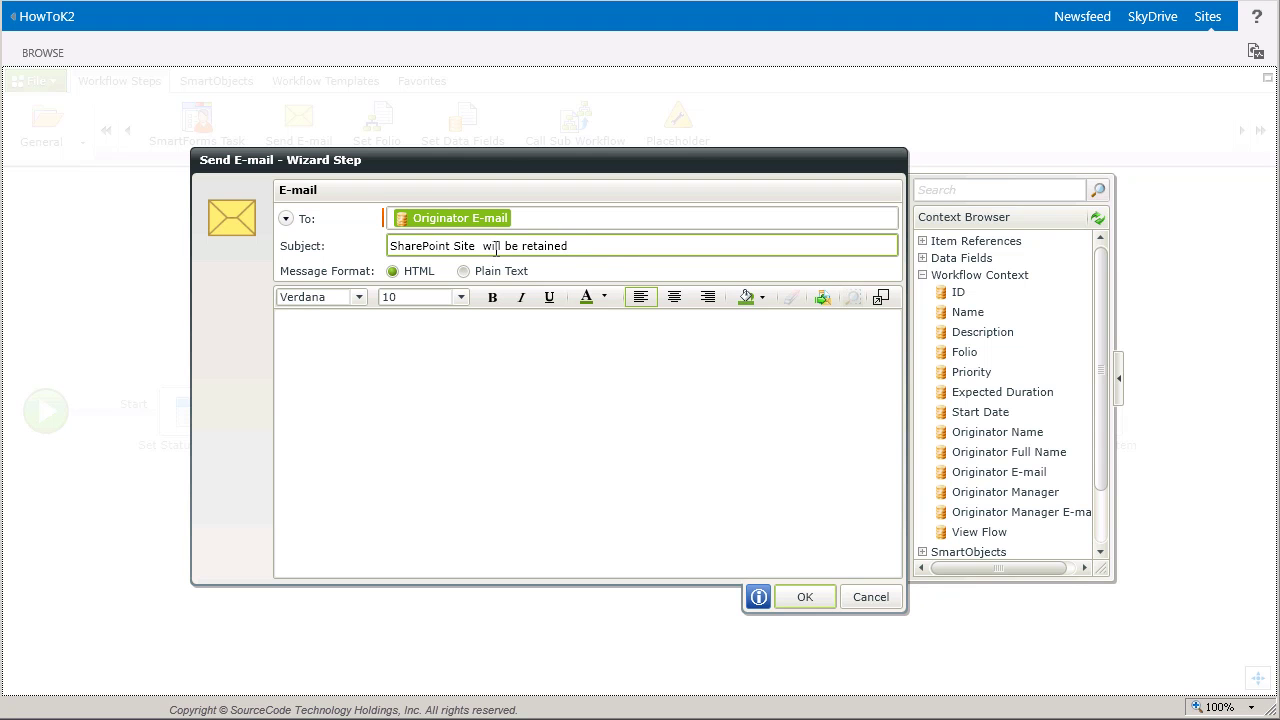
pyautogui.click(923, 243)
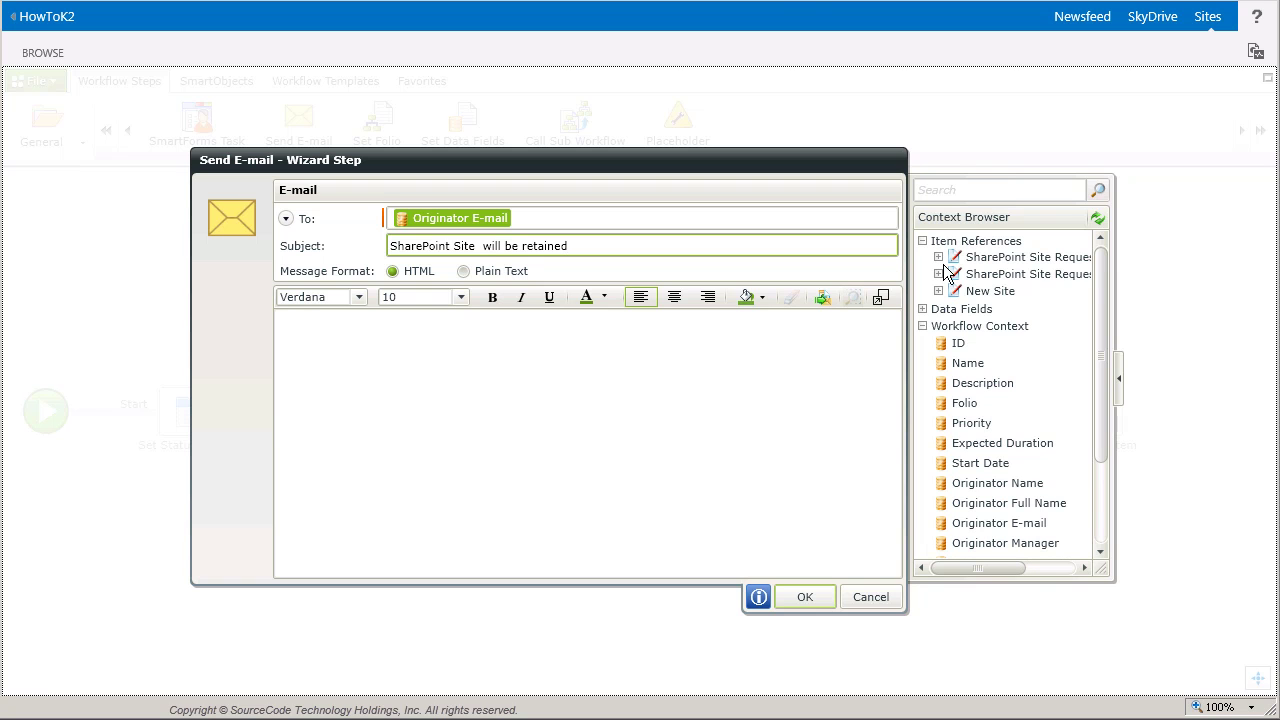
pyautogui.click(938, 257)
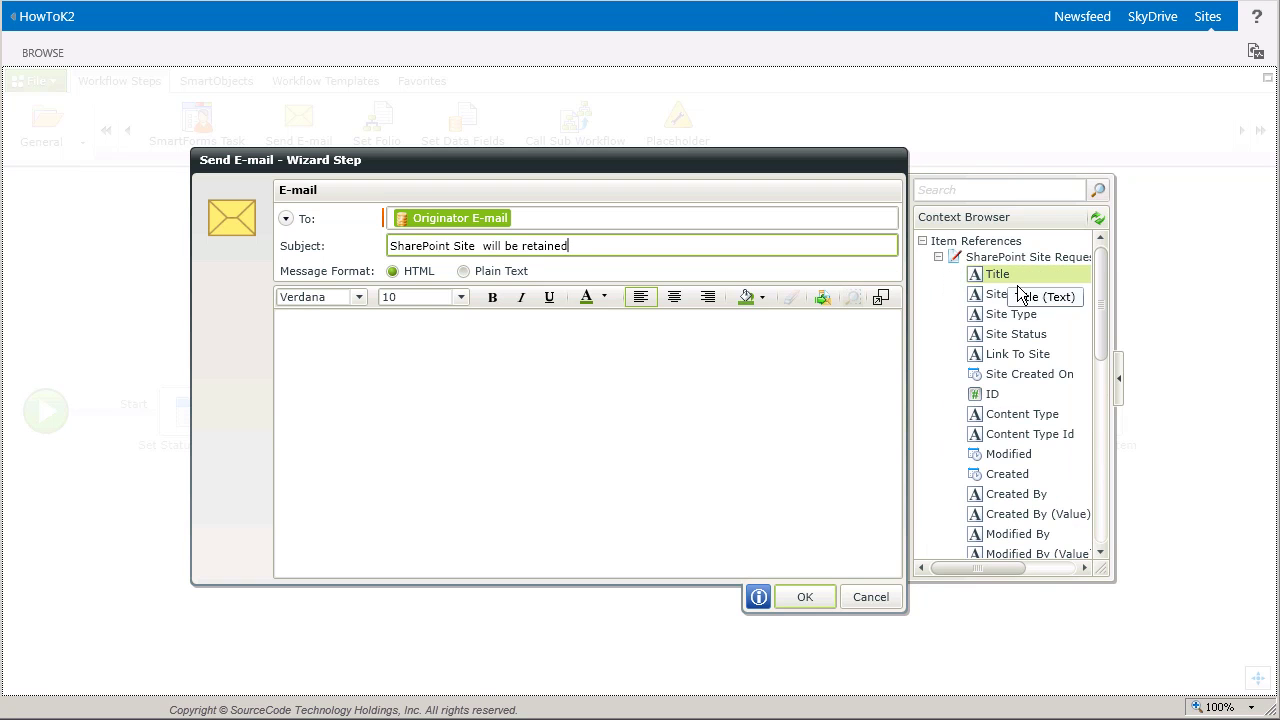
pyautogui.moveTo(960, 289); pyautogui.dragTo(490, 255)
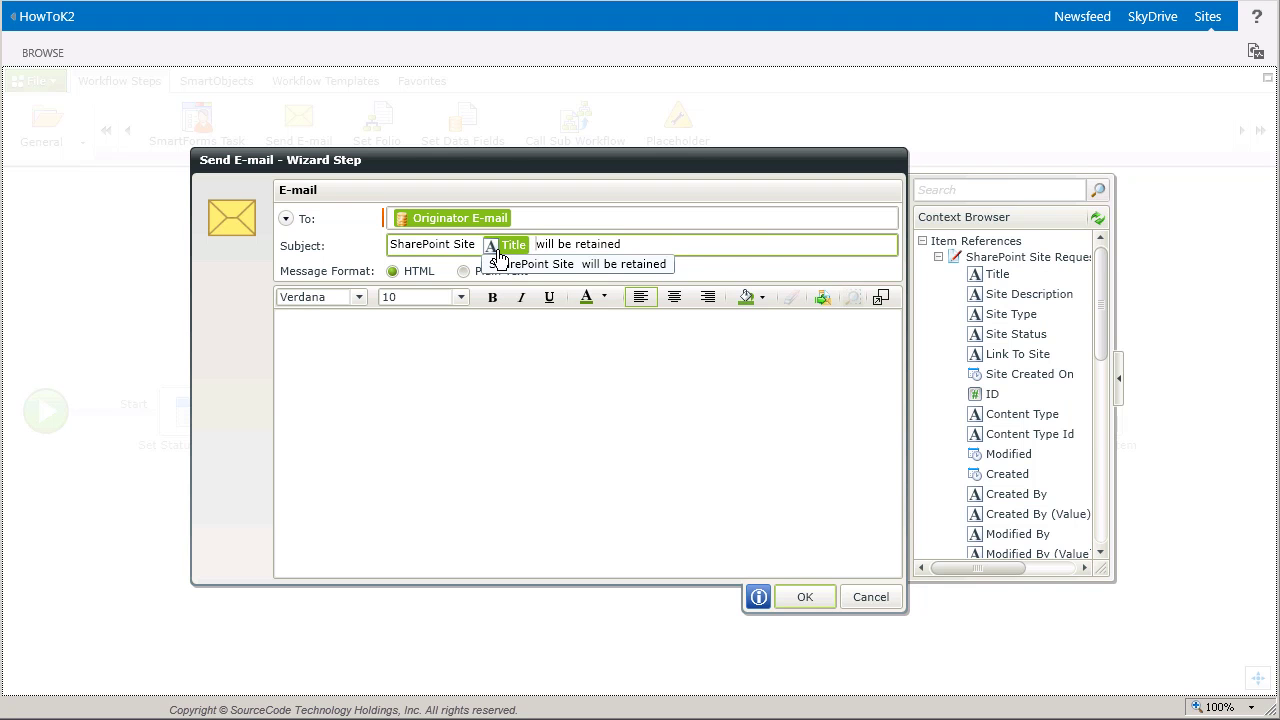
# - Write the message body "Your SharePoint site [Title] will be retained." using the request item's Title field, and accept the e-mail step
pyautogui.click(383, 349)
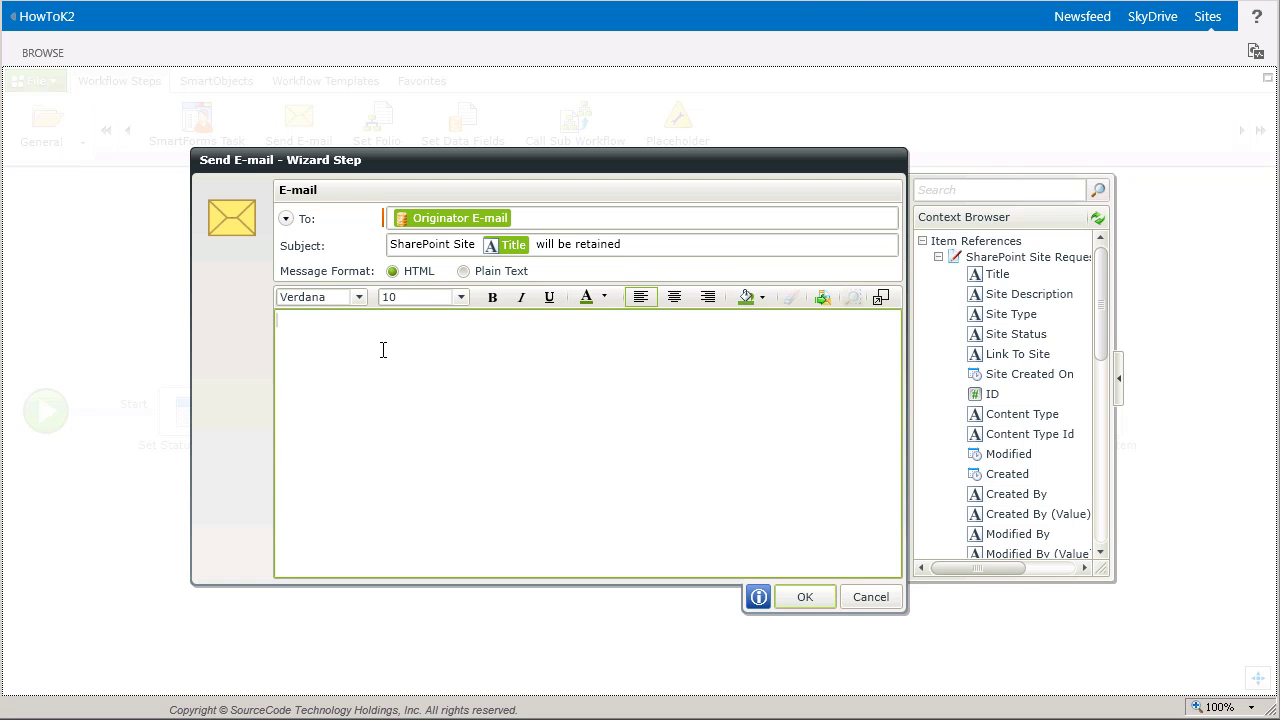
pyautogui.write('Your SharePoint site  will be retained.')
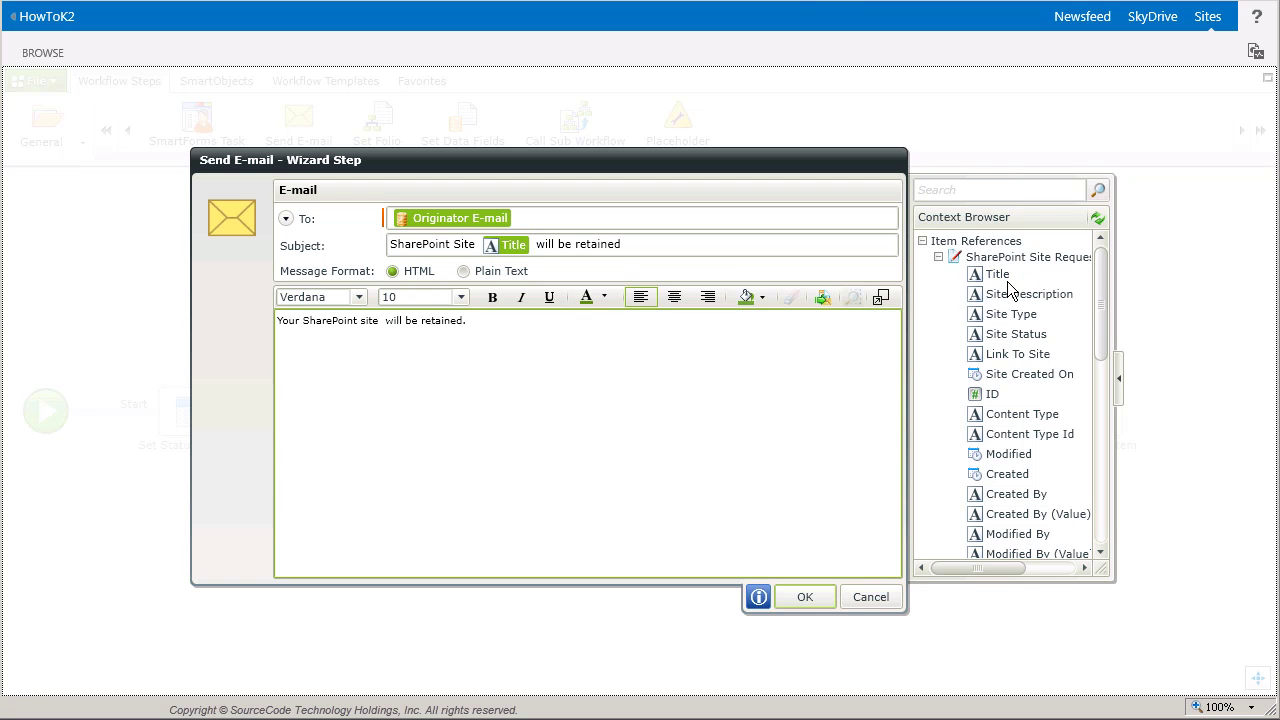
pyautogui.moveTo(1008, 283); pyautogui.dragTo(524, 324)
pyautogui.moveTo(428, 336); pyautogui.dragTo(393, 333)
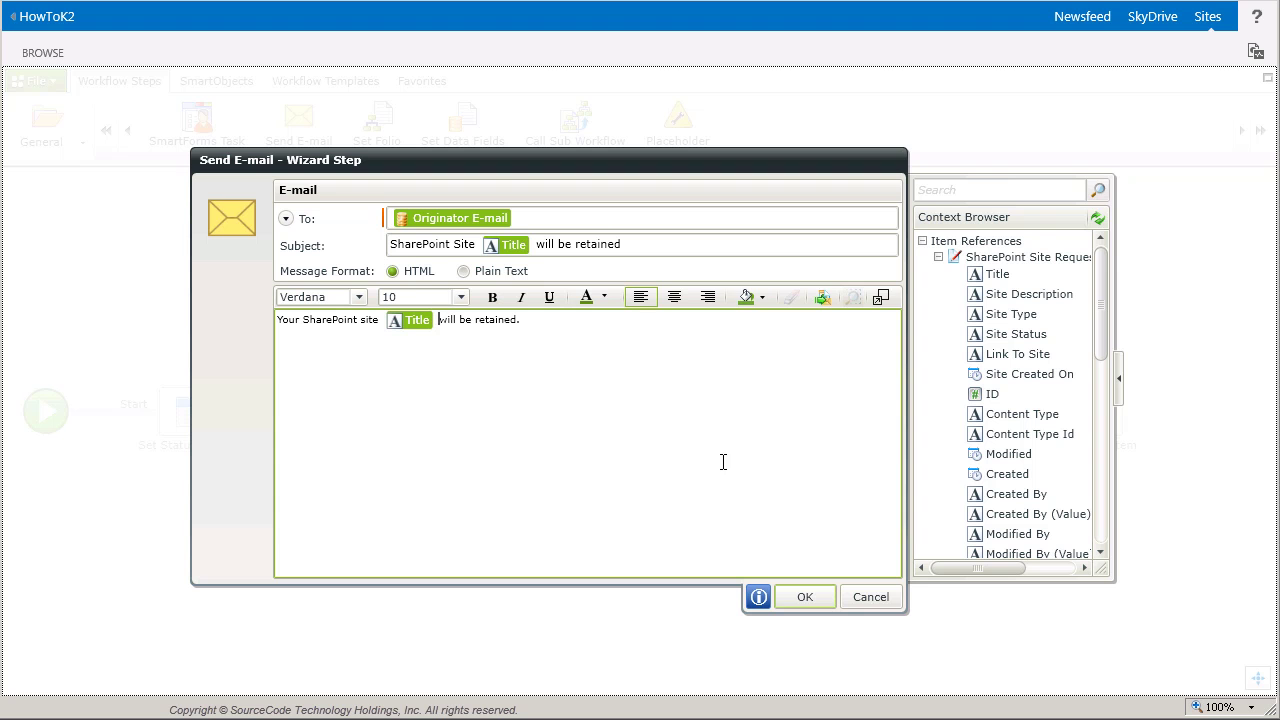
pyautogui.click(818, 605)
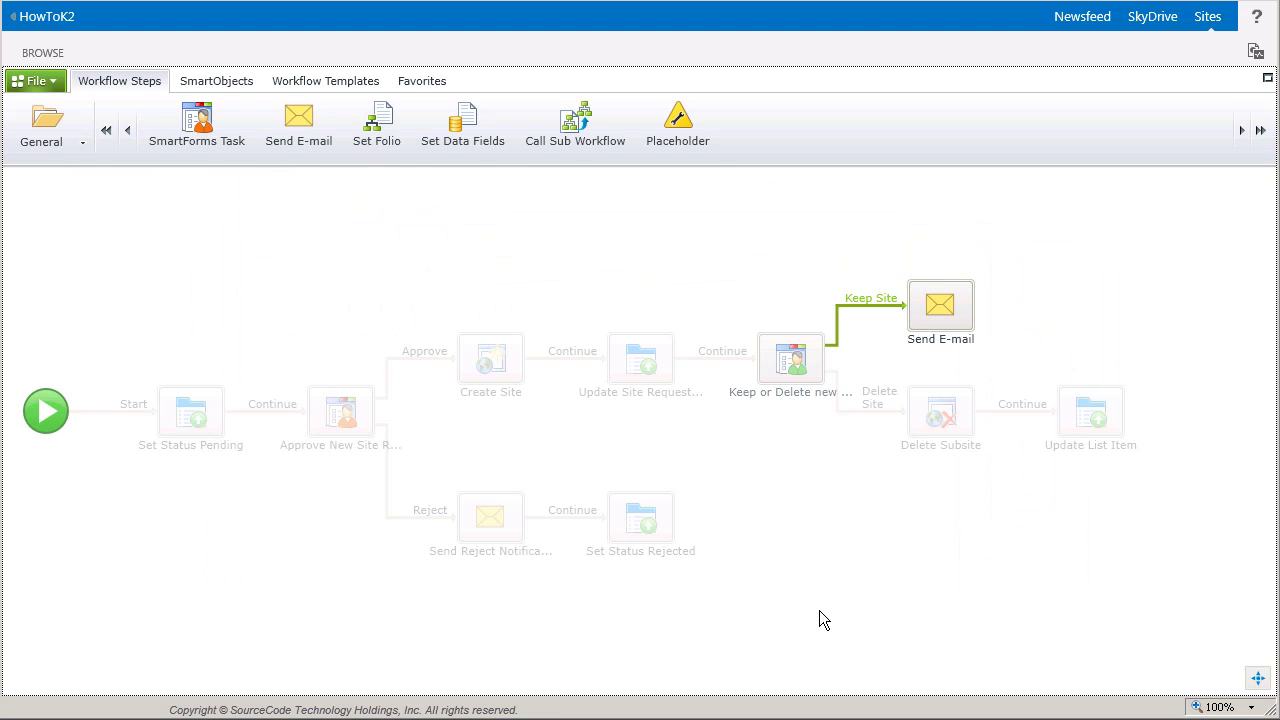
# - Deploy the finished SharePoint Site Requests workflow to the server and exit the designer
pyautogui.click(60, 87)
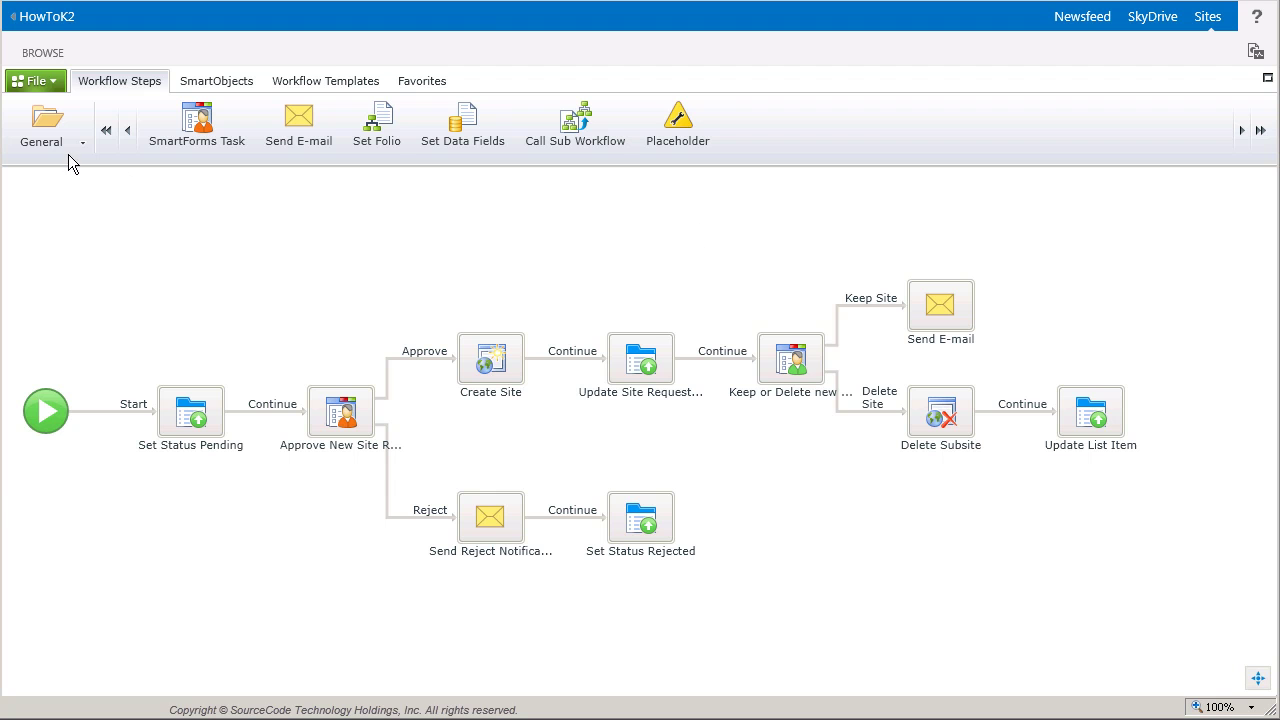
pyautogui.click(54, 86)
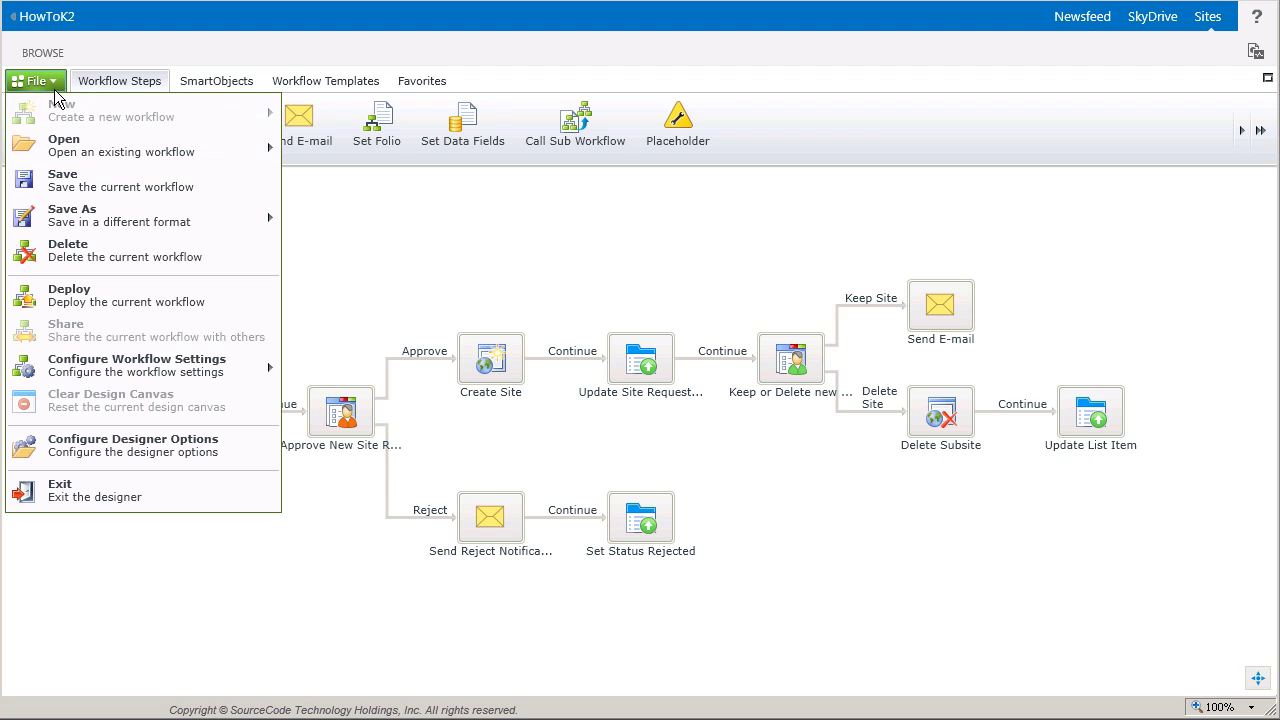
pyautogui.click(219, 307)
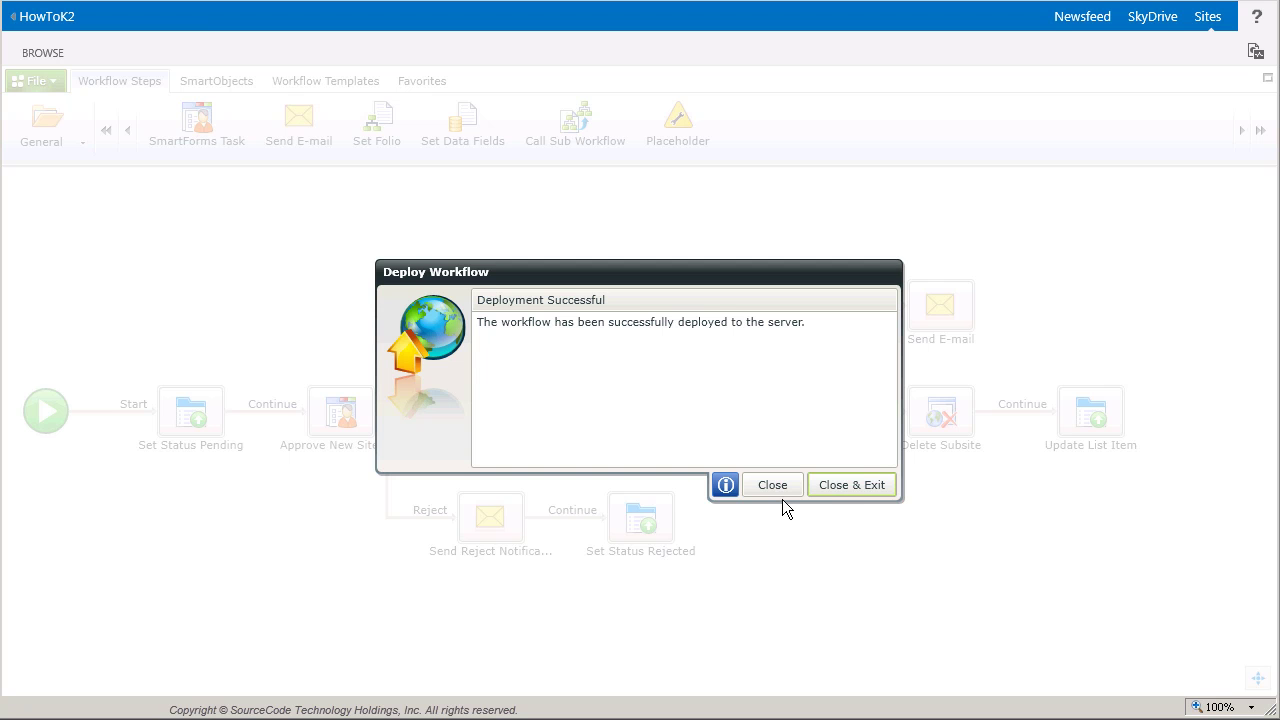
pyautogui.click(894, 498)
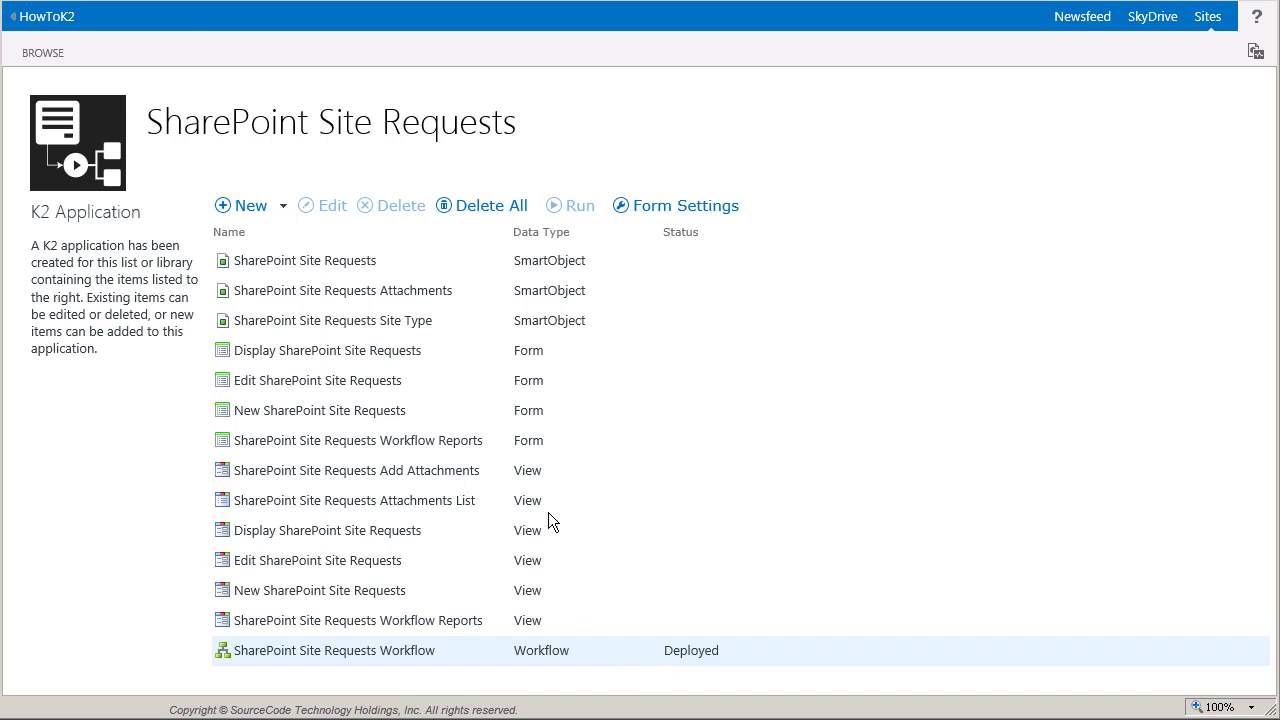
# - Add a Team Site request titled "First Test Site" with description "This is the First Test Site" to the SharePoint Site Requests list
pyautogui.click(418, 145)
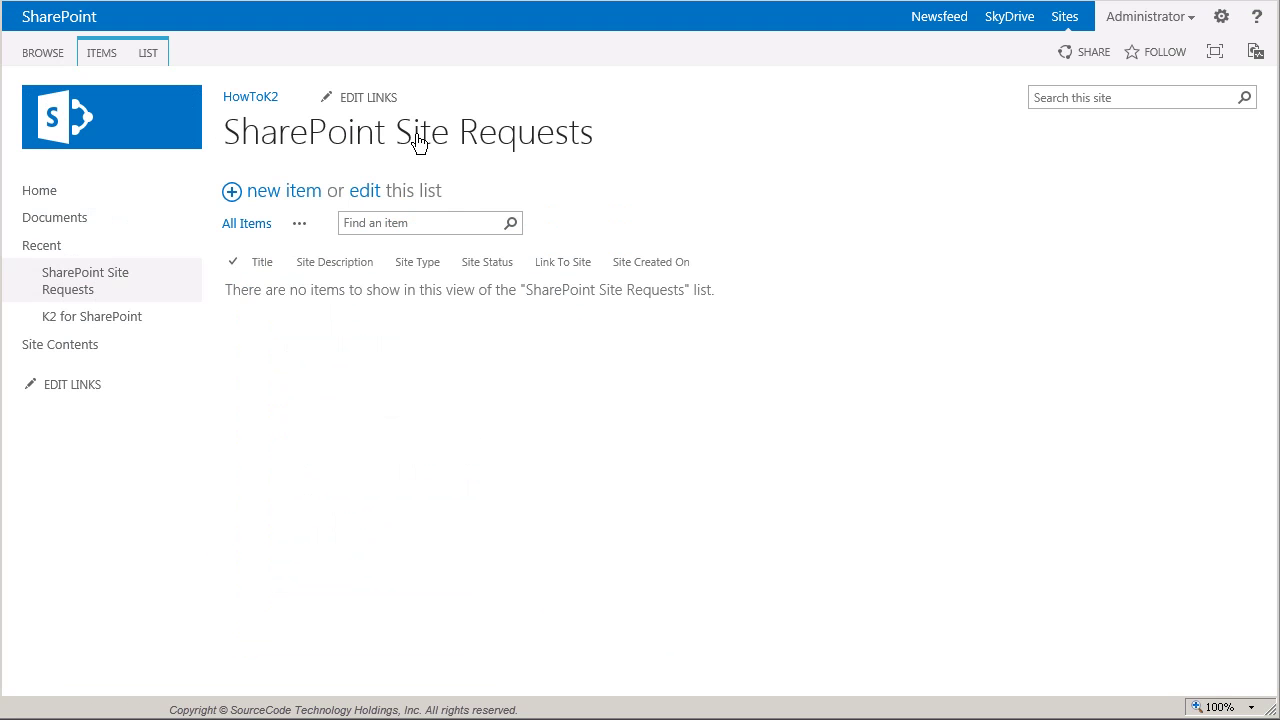
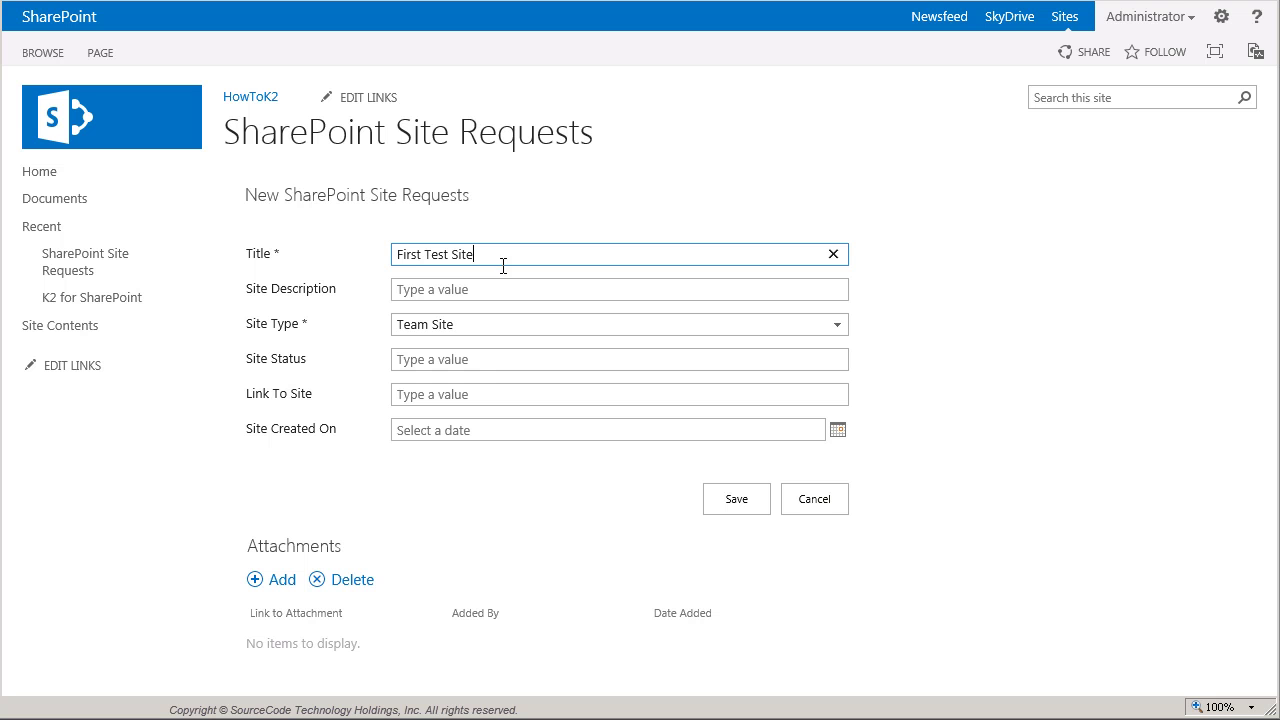
pyautogui.click(504, 295)
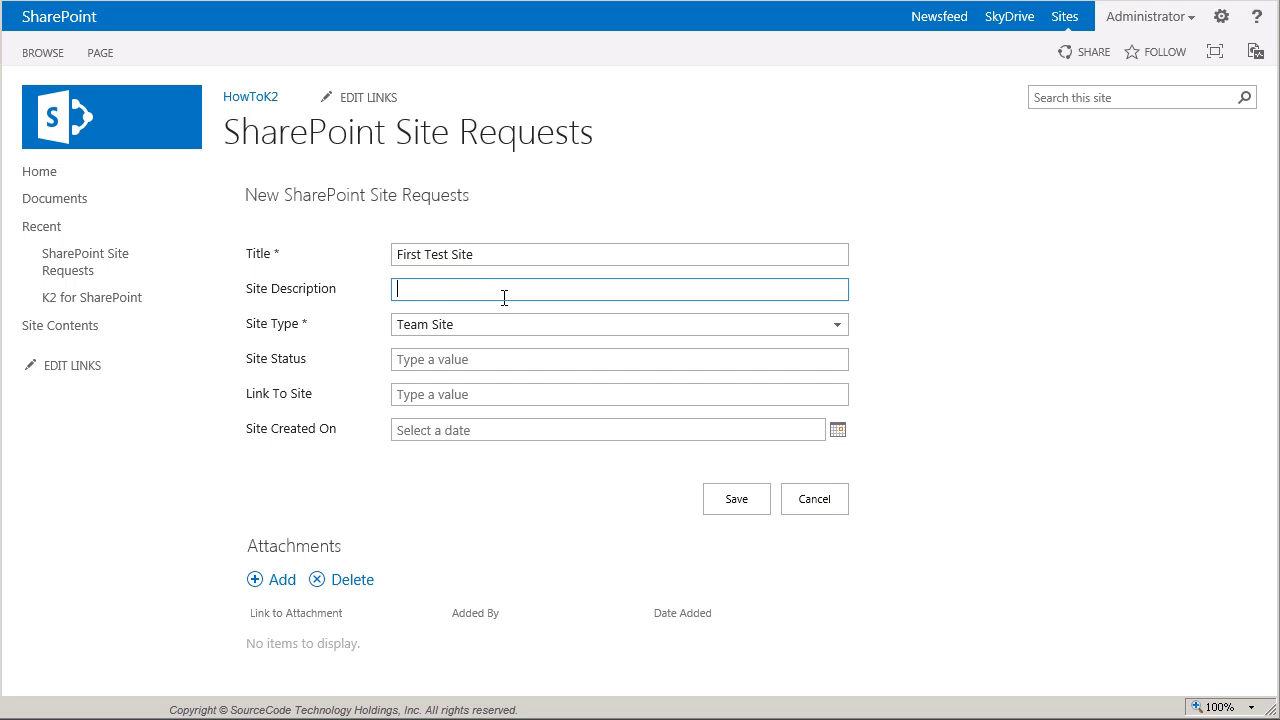
pyautogui.write('This is the First Test Site')
pyautogui.click(758, 508)
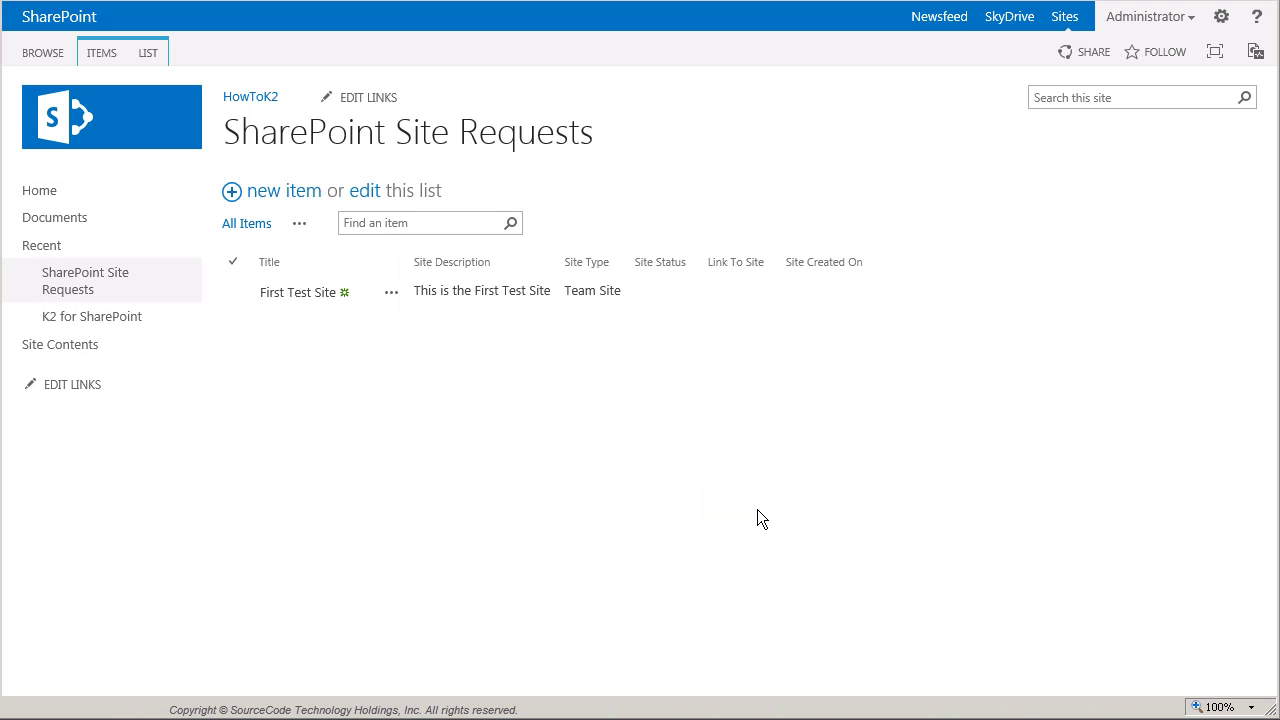
# - Add a Project Site request titled "Second Test Site" with description "This is the Second Test Site", and refresh the request list
pyautogui.click(302, 200)
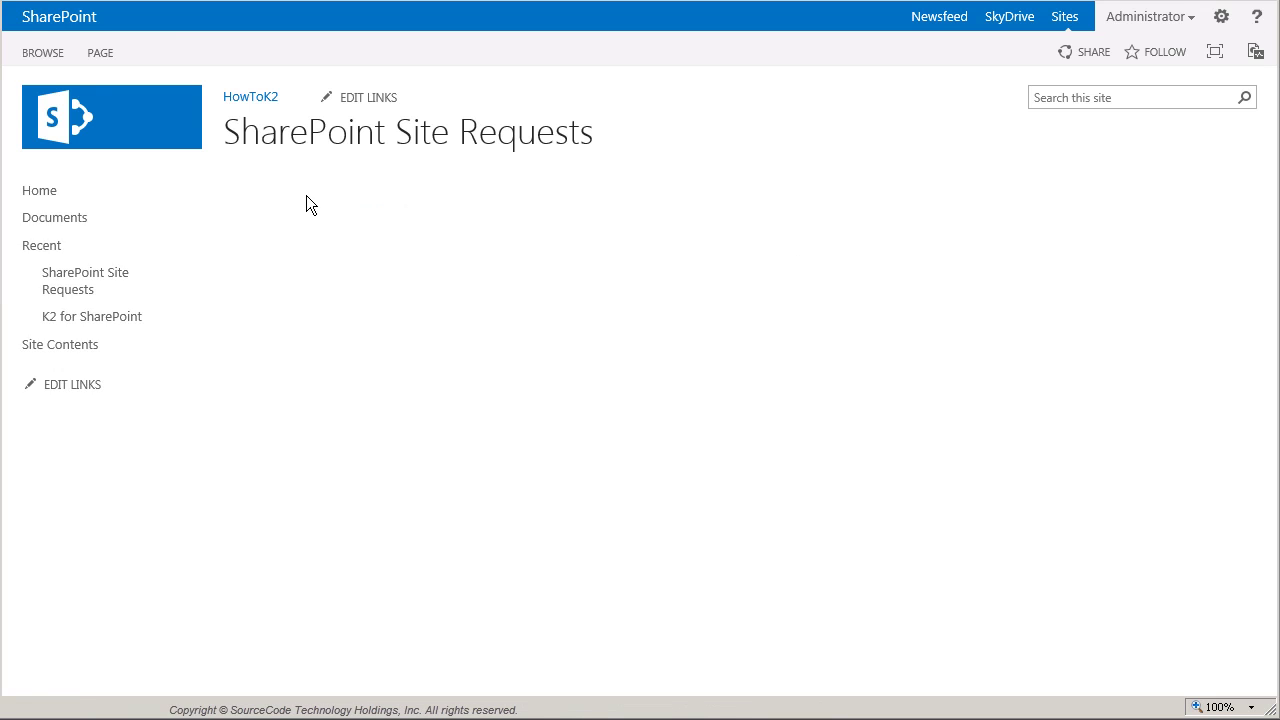
pyautogui.click(421, 262)
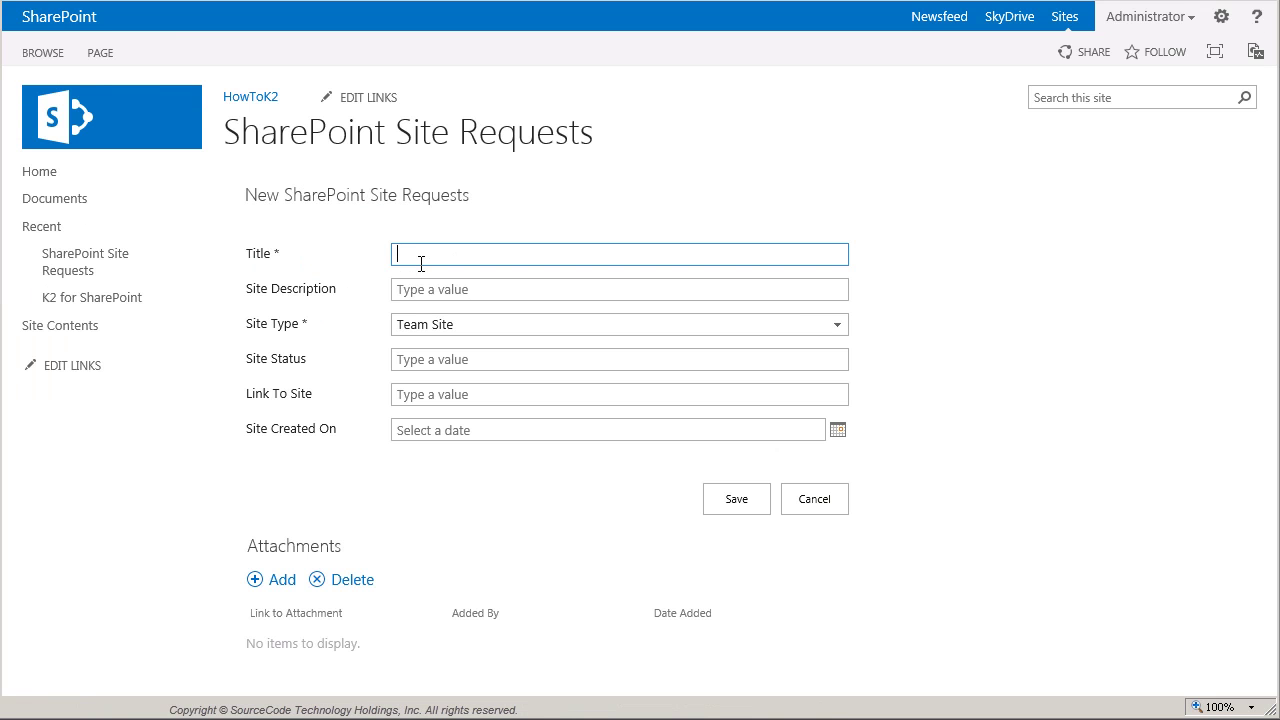
pyautogui.write('Second Test Site')
pyautogui.click(454, 299)
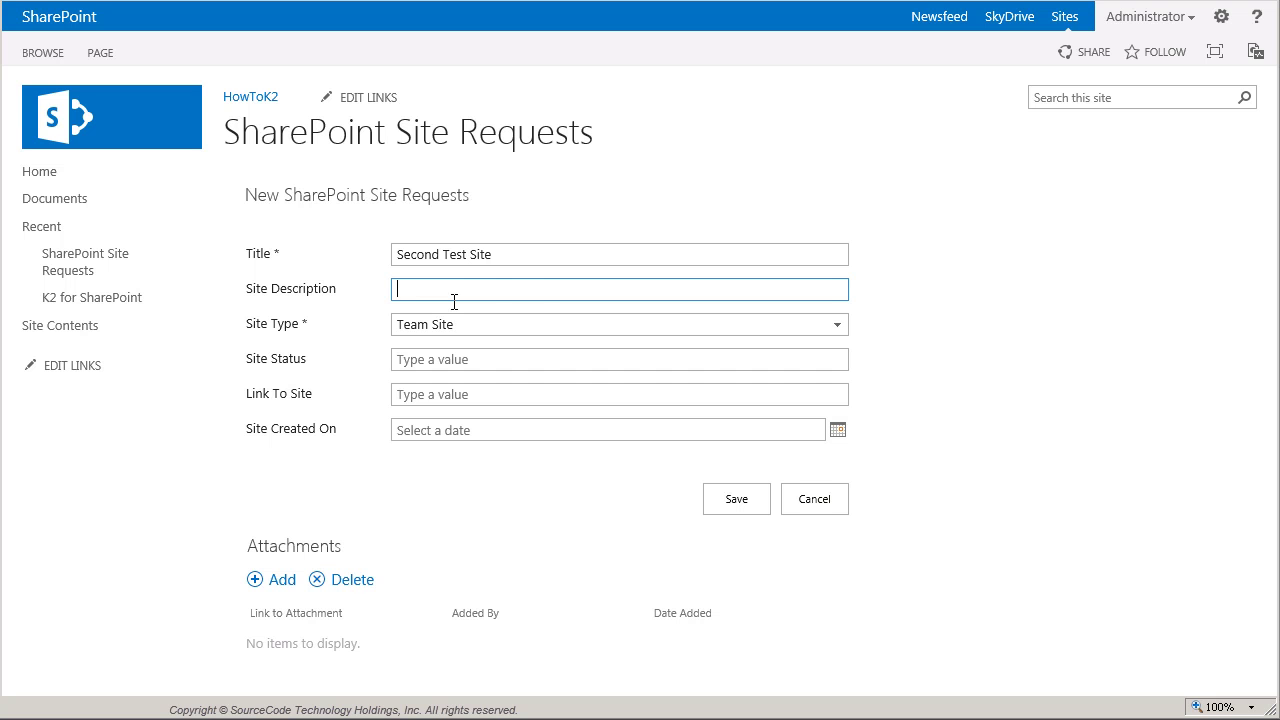
pyautogui.write('This is the Second Test Site')
pyautogui.click(847, 336)
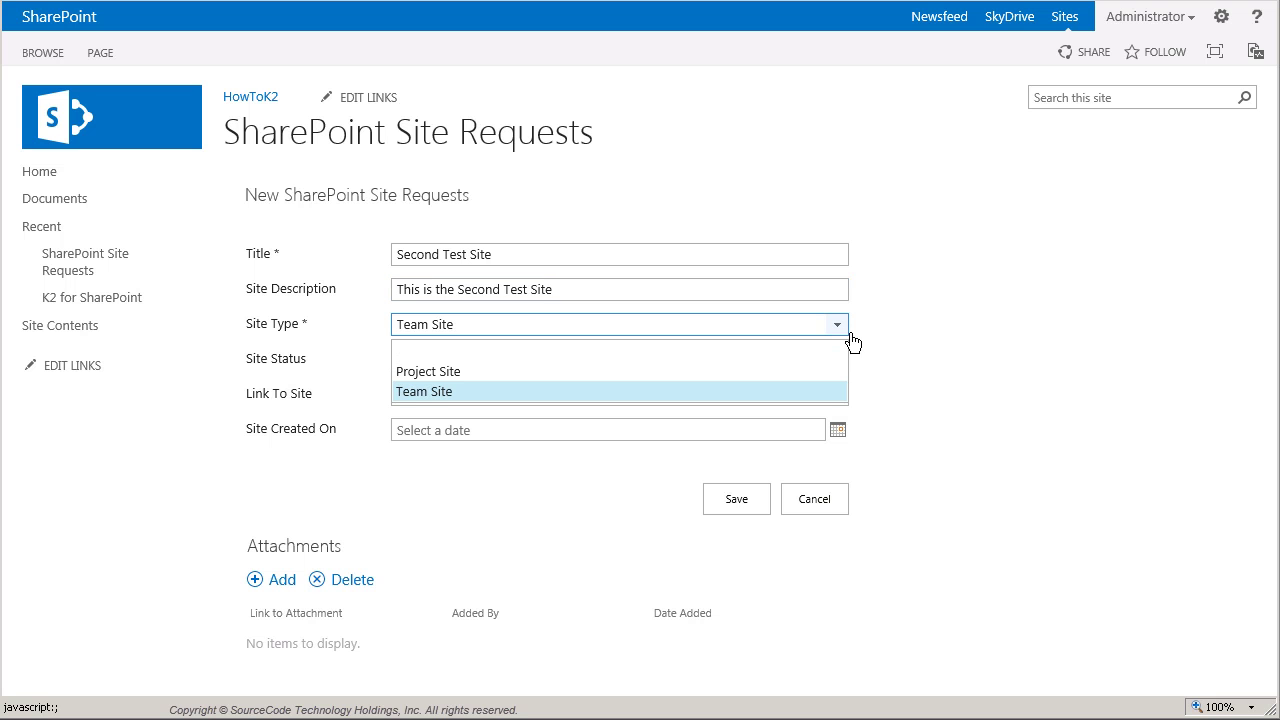
pyautogui.click(459, 375)
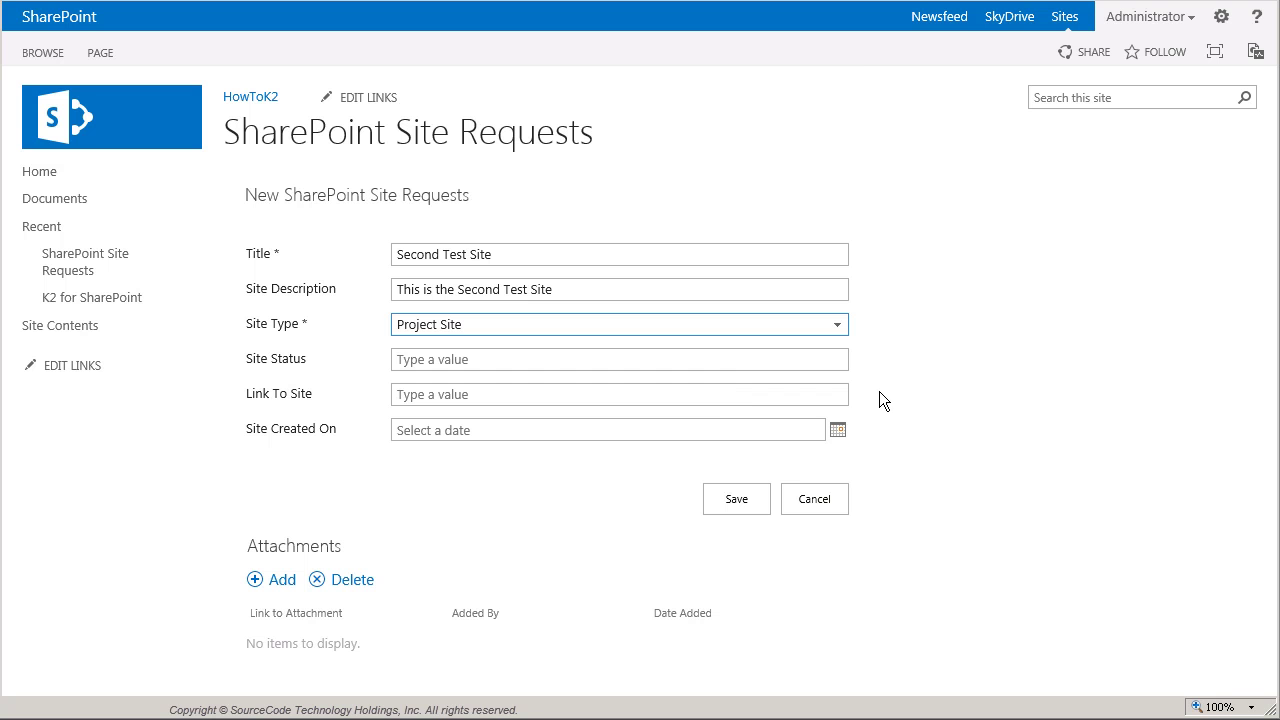
pyautogui.click(758, 508)
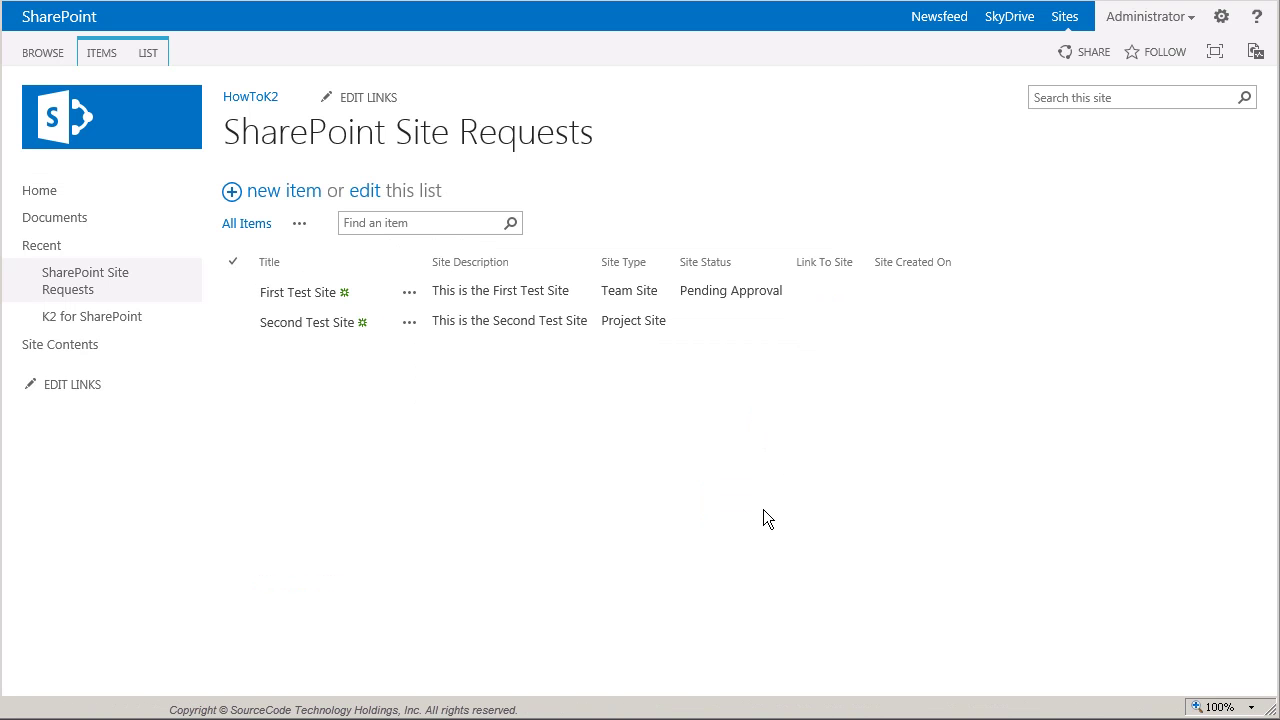
pyautogui.rightClick(684, 533)
pyautogui.click(728, 456)
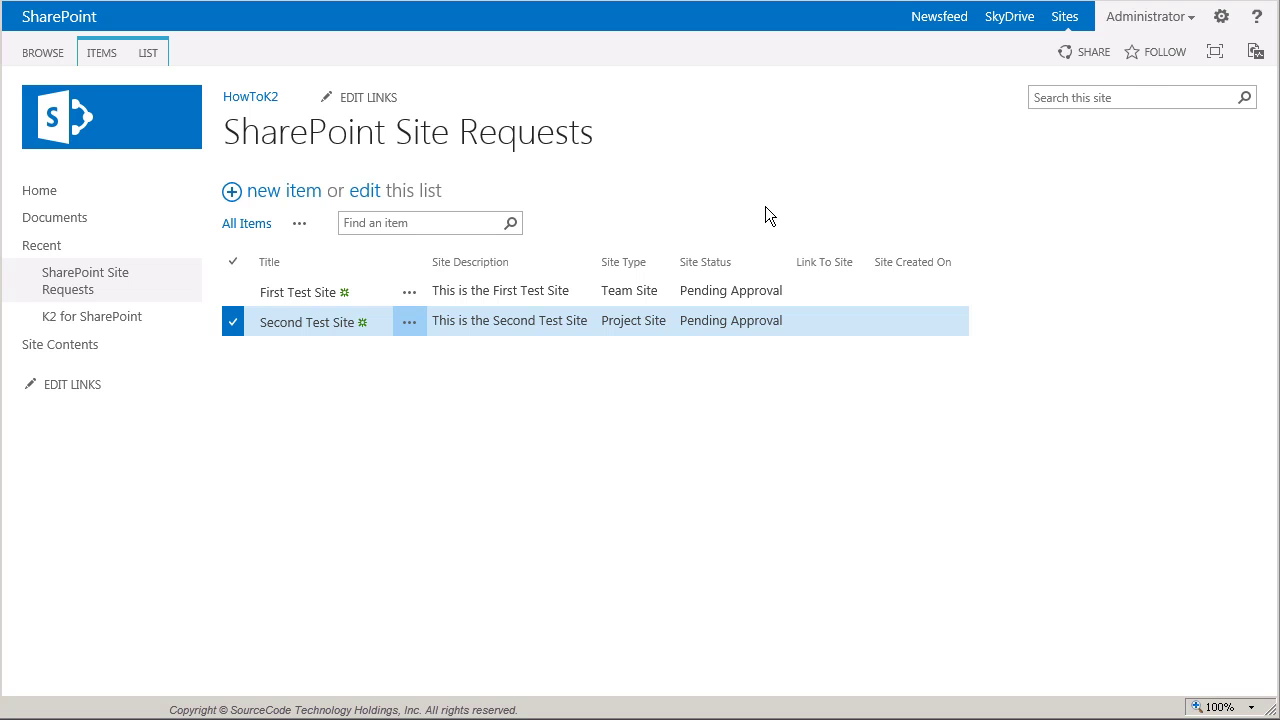
# - Switch to the approver's HowToK2 site and open the form for the First Test Site approval task in the K2 Worklist
pyautogui.hotkey('alt', 'Tab')
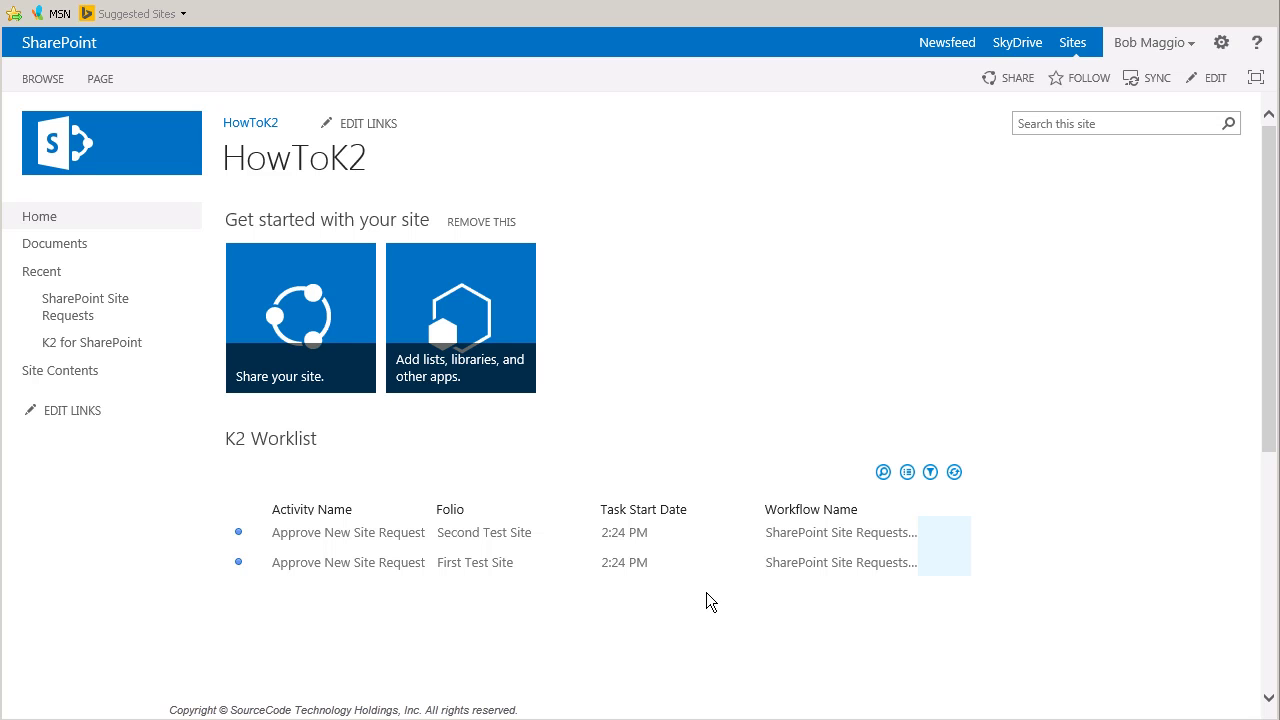
pyautogui.moveTo(583, 574)
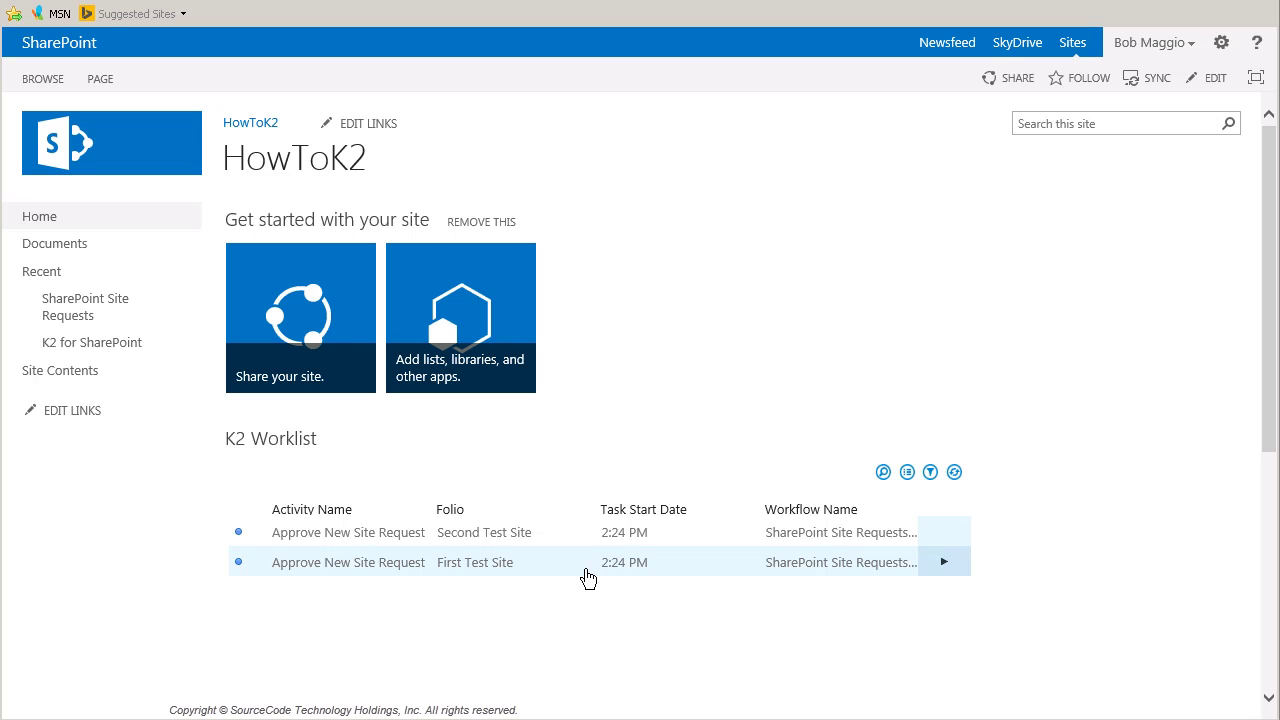
pyautogui.click(950, 572)
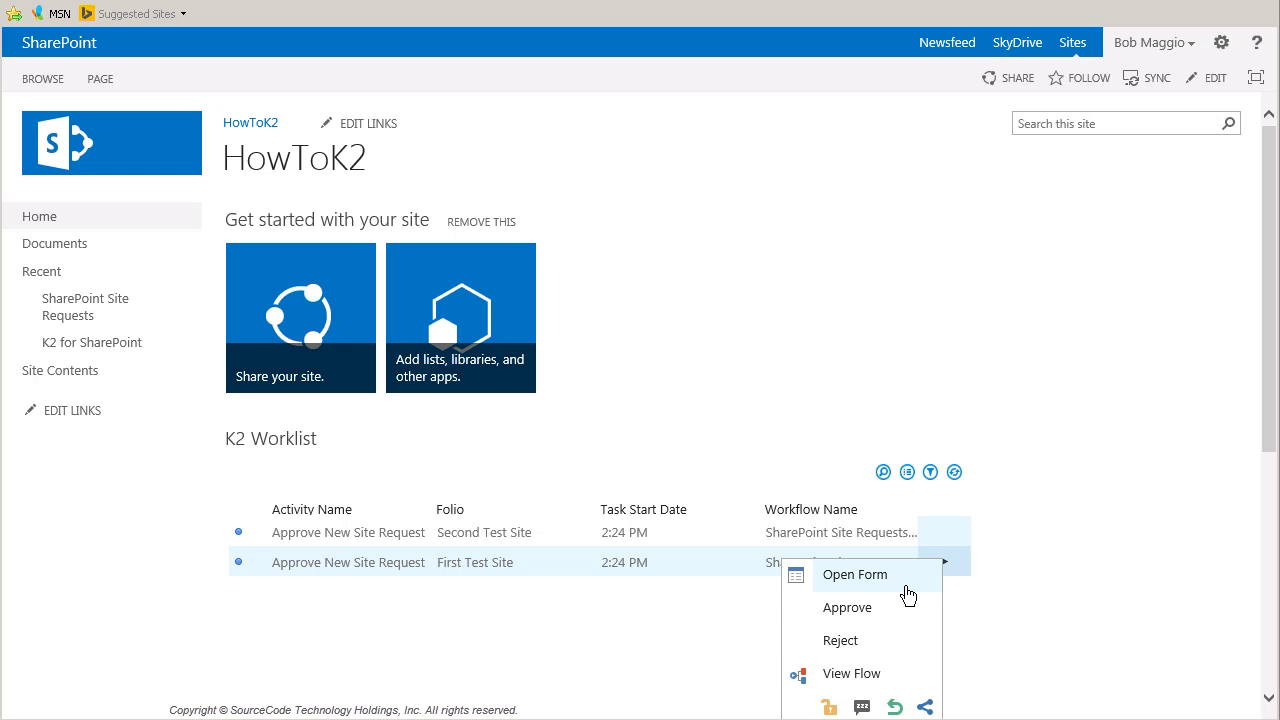
pyautogui.click(906, 588)
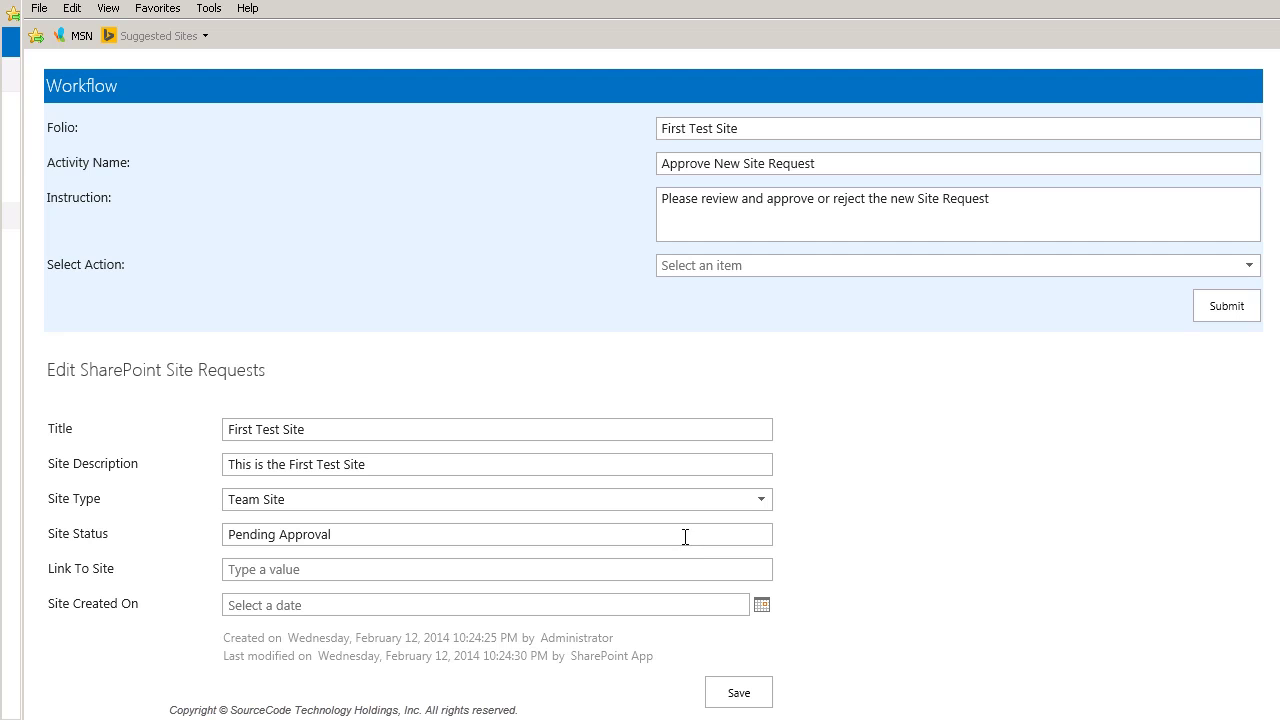
# - Choose Approve as the workflow action for the First Test Site request
pyautogui.click(666, 448)
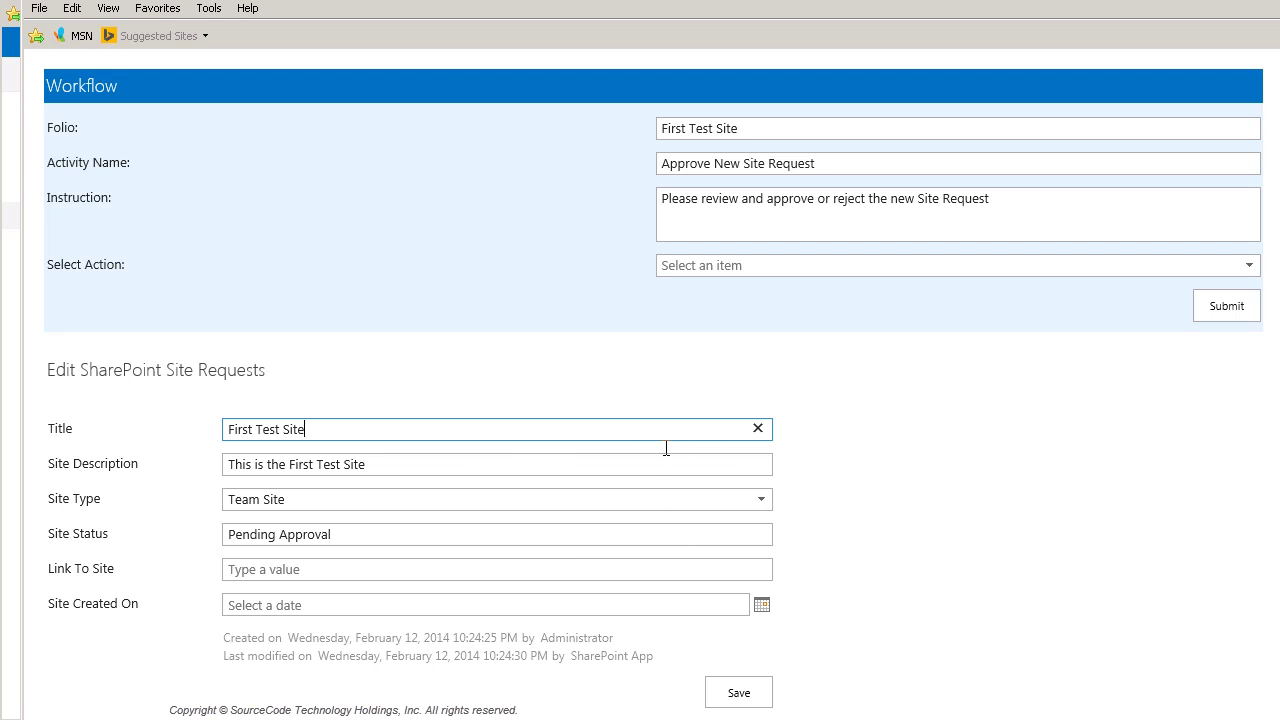
pyautogui.click(659, 471)
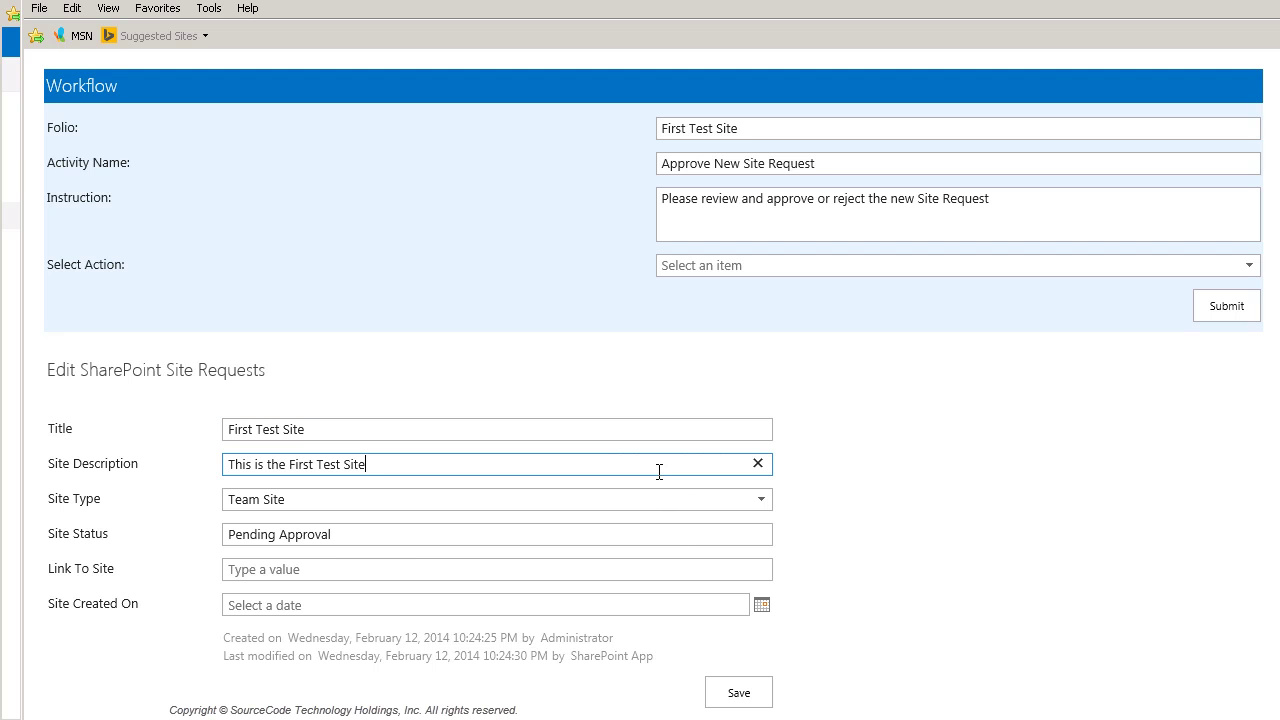
pyautogui.click(955, 272)
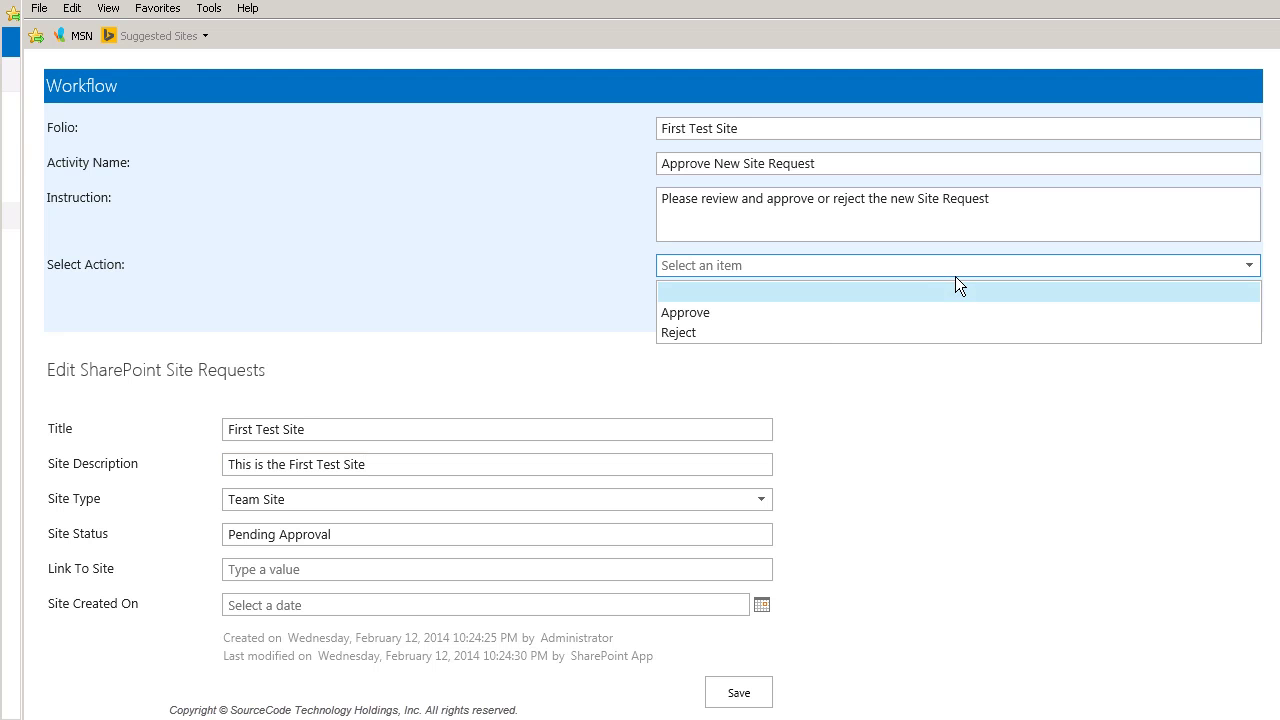
pyautogui.click(784, 318)
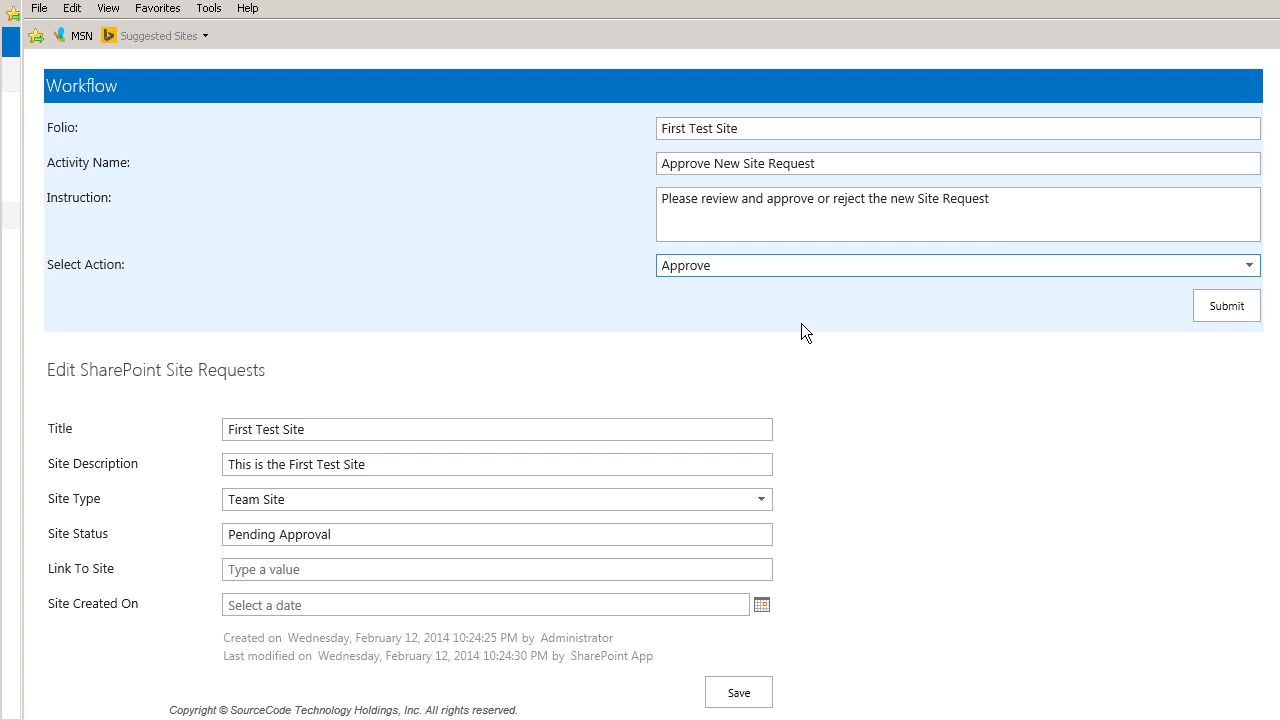
# - Submit the approval of the First Test Site request and refresh the K2 Worklist
pyautogui.click(1227, 314)
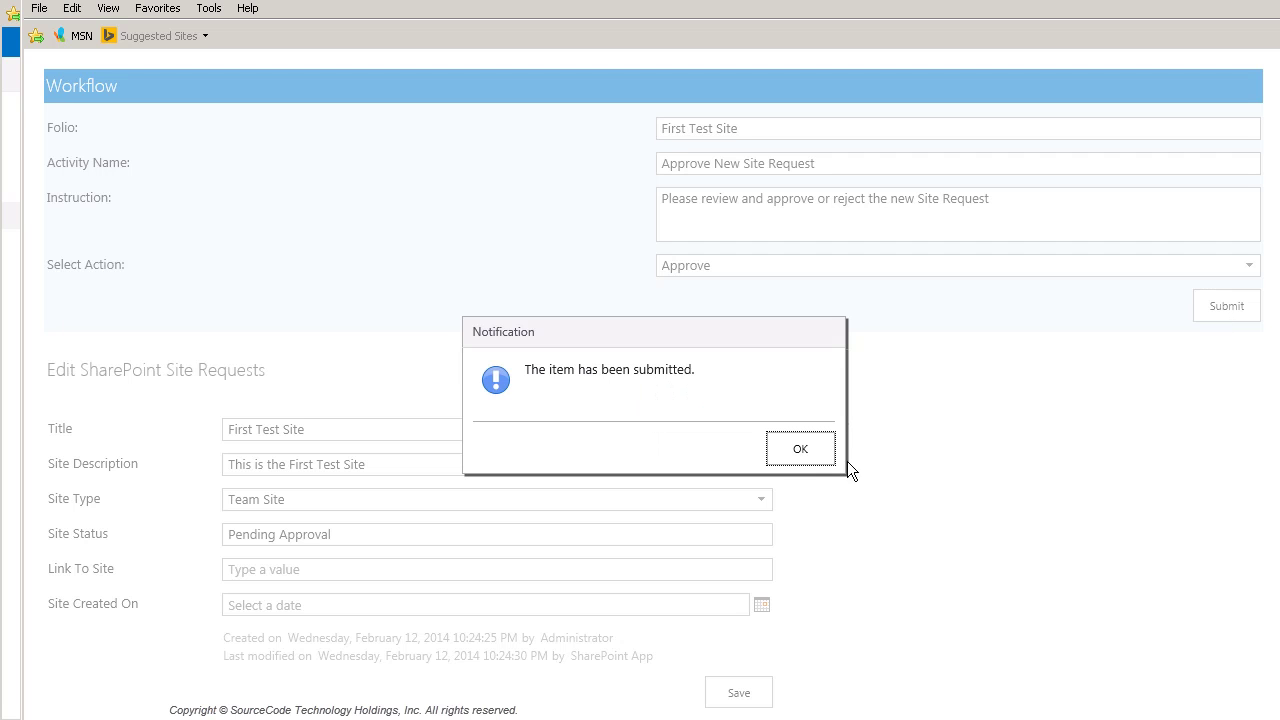
pyautogui.click(807, 463)
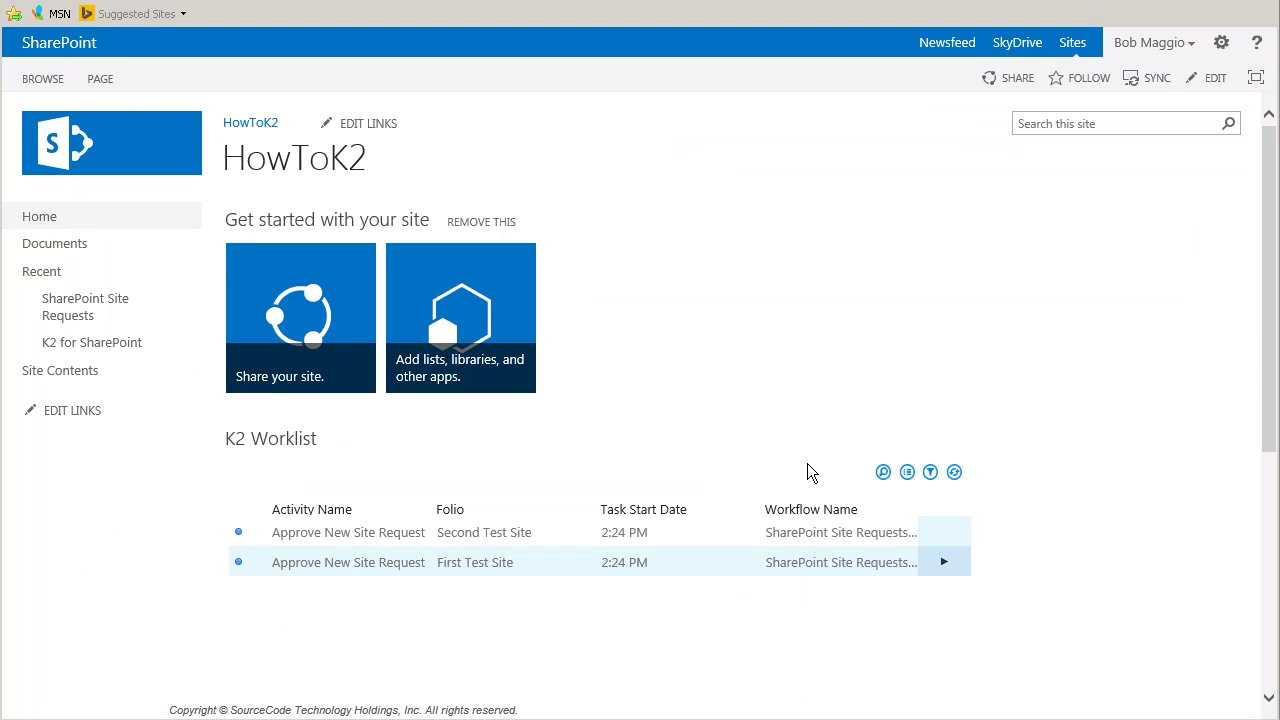
pyautogui.click(964, 484)
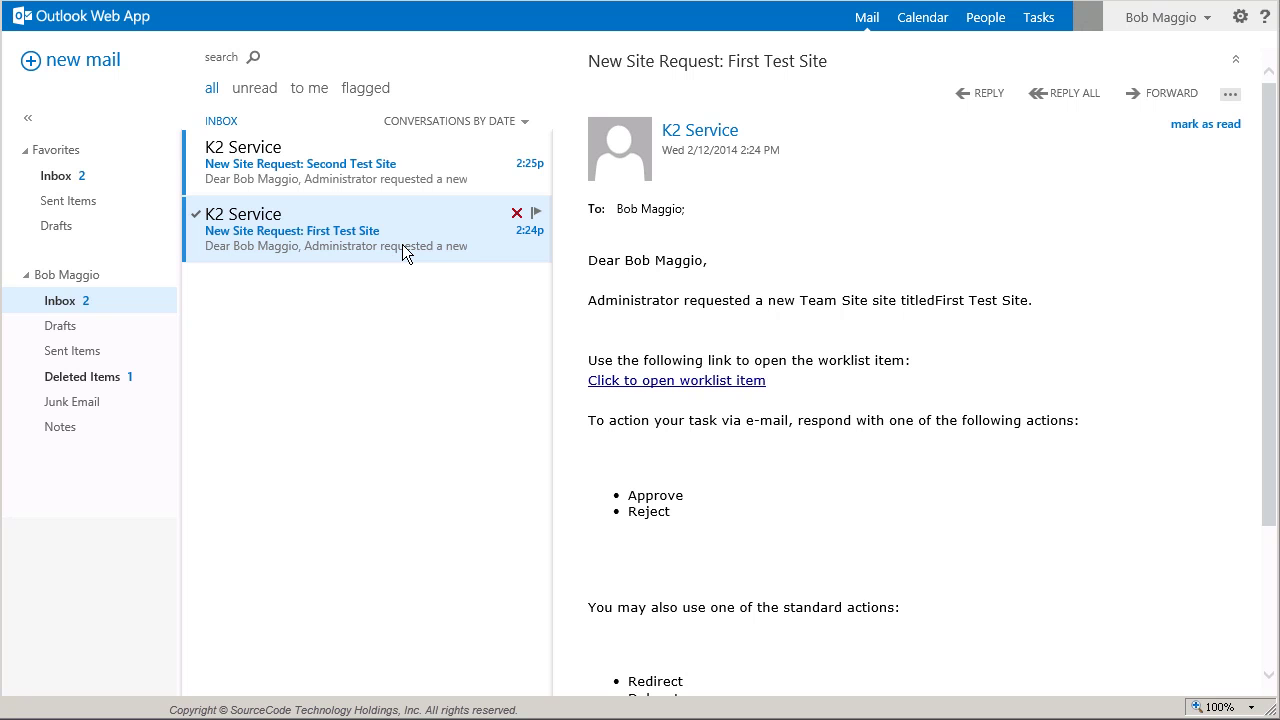
# - Switch to the approver's mailbox in Outlook Web App and send the reply "Approve" to the New Site Request email for Second Test Site
pyautogui.click(401, 182)
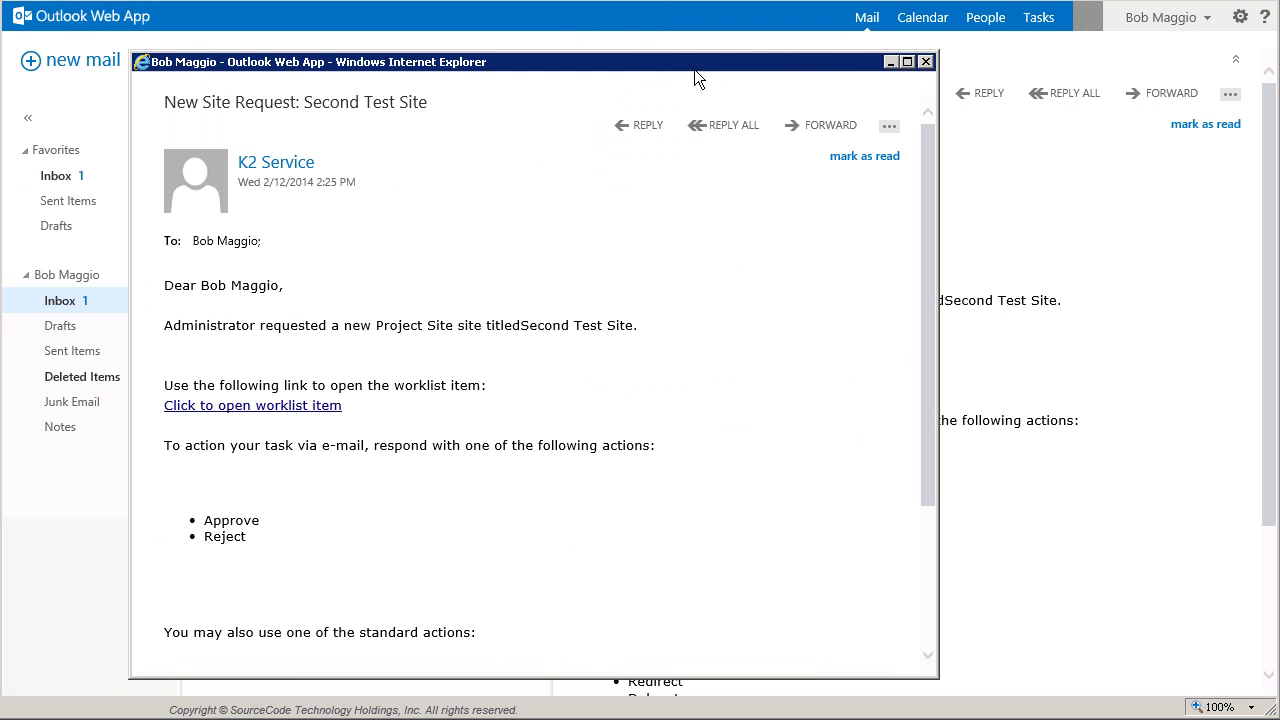
pyautogui.click(648, 126)
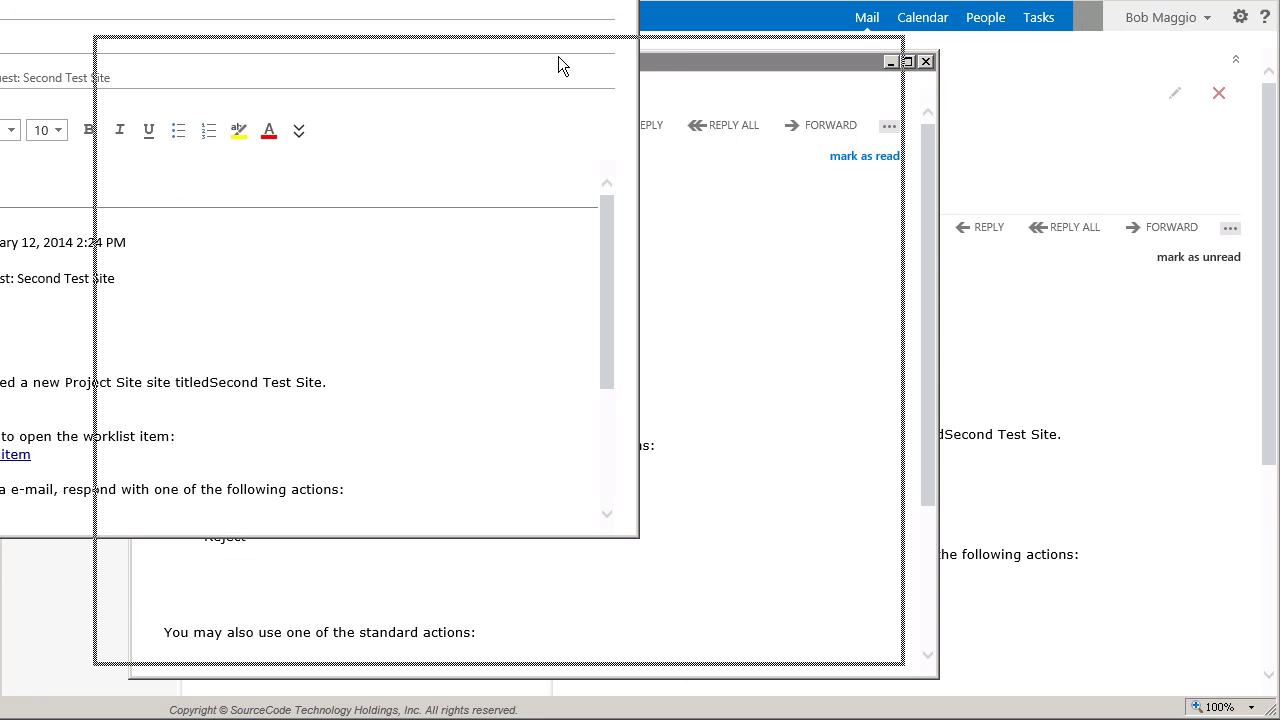
pyautogui.write('Approve')
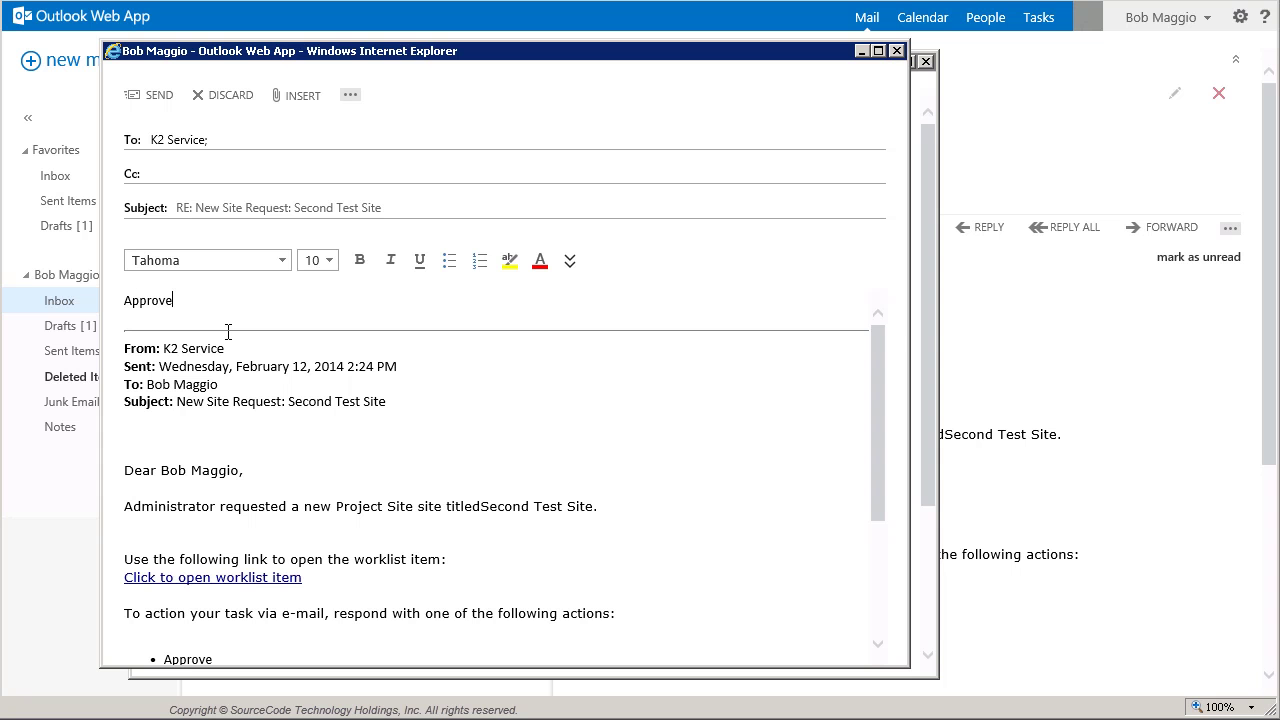
pyautogui.click(165, 108)
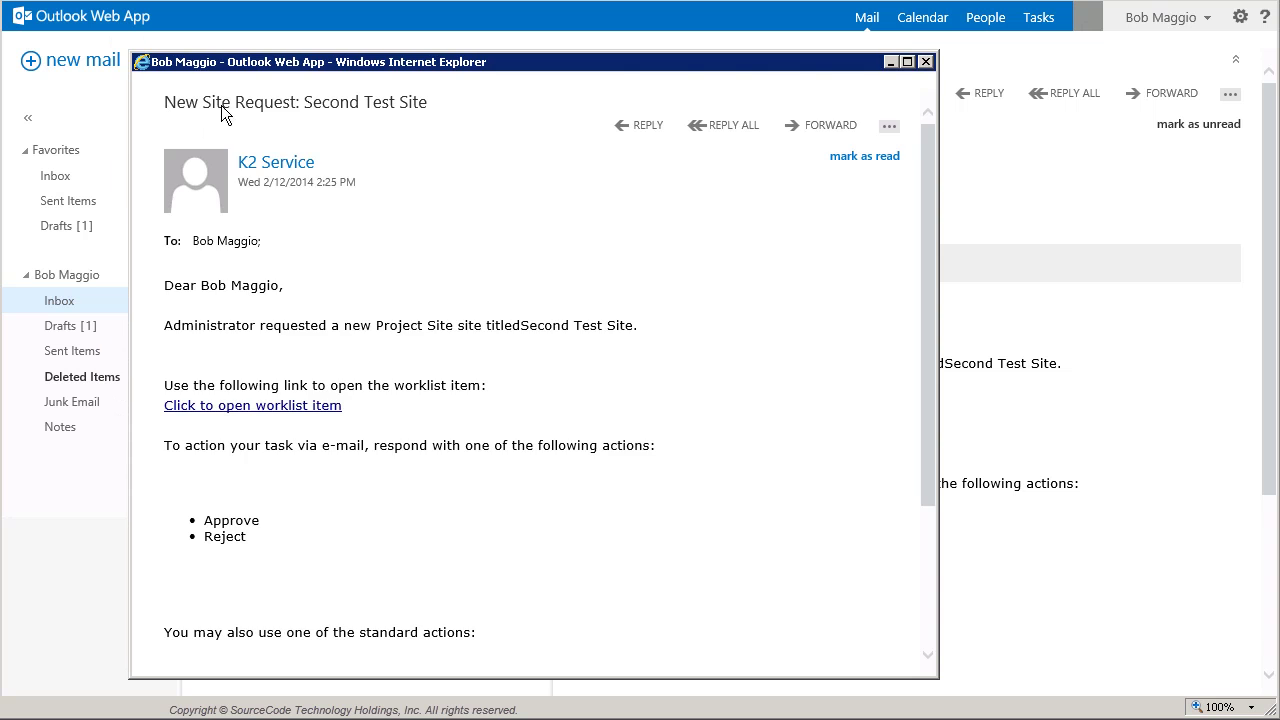
pyautogui.click(927, 63)
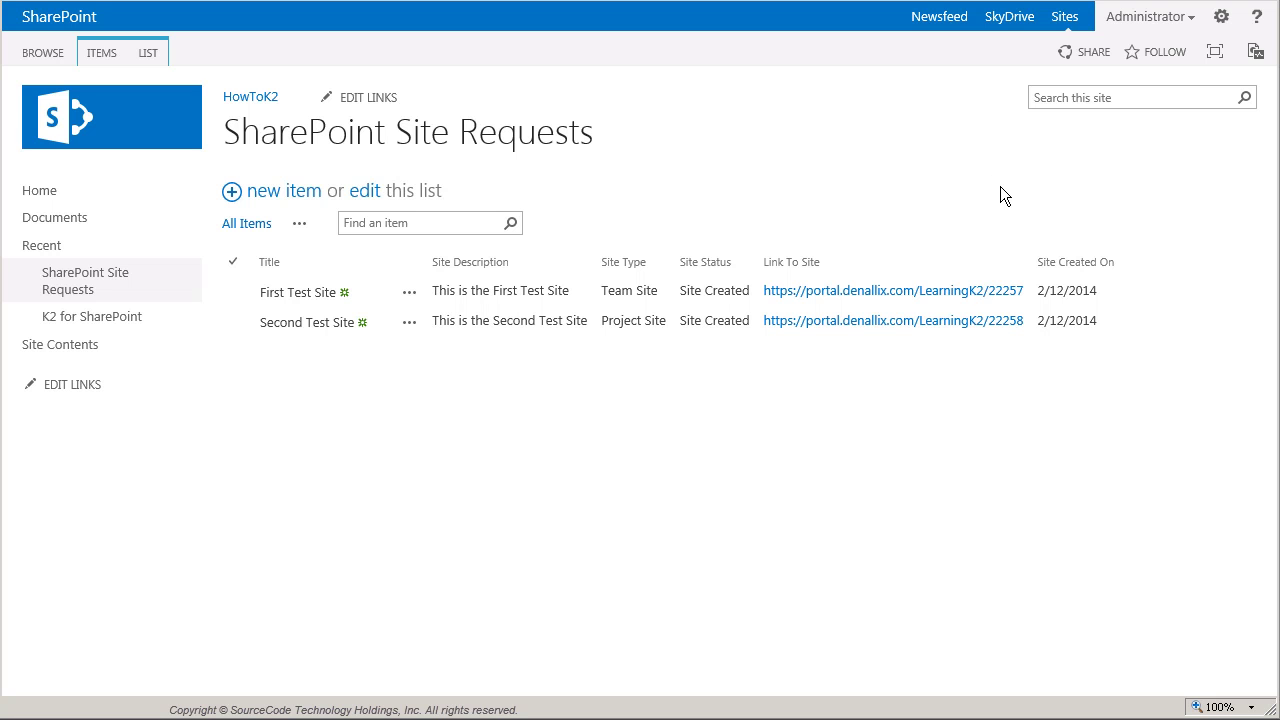
# - Check the request statuses in the SharePoint Site Requests list and open the First Test Site through its site link
pyautogui.click(752, 334)
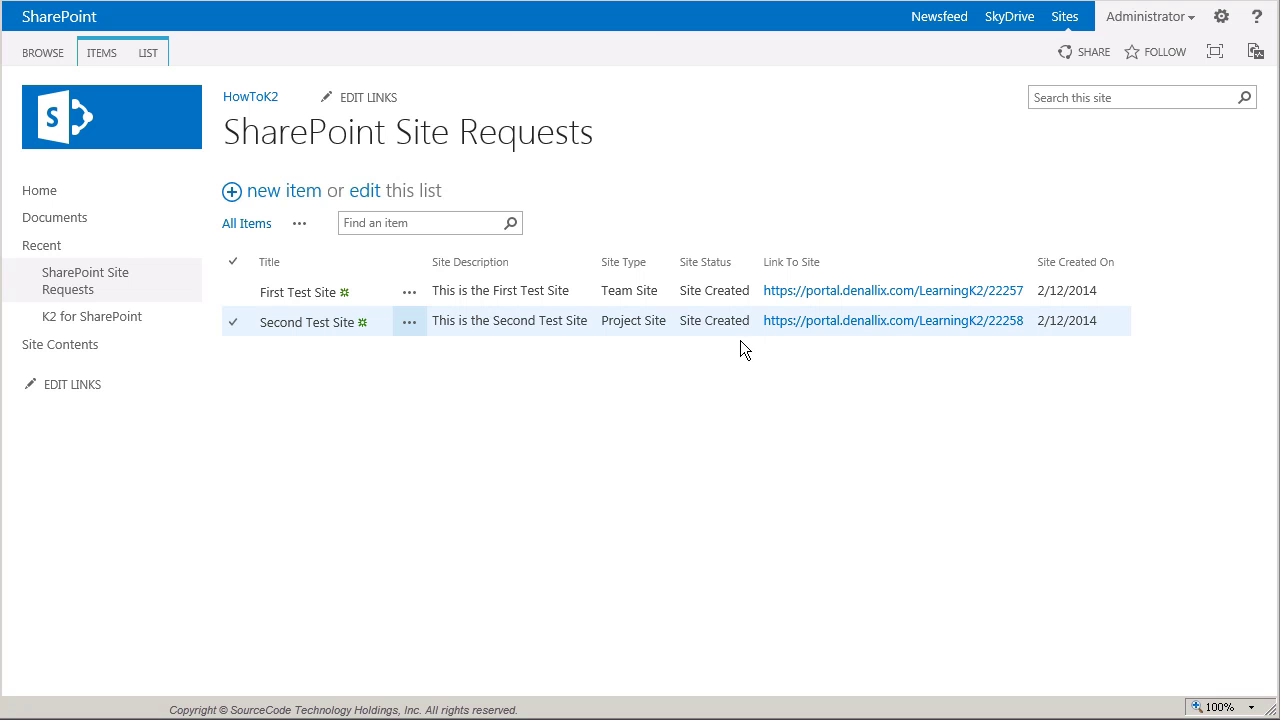
pyautogui.click(730, 302)
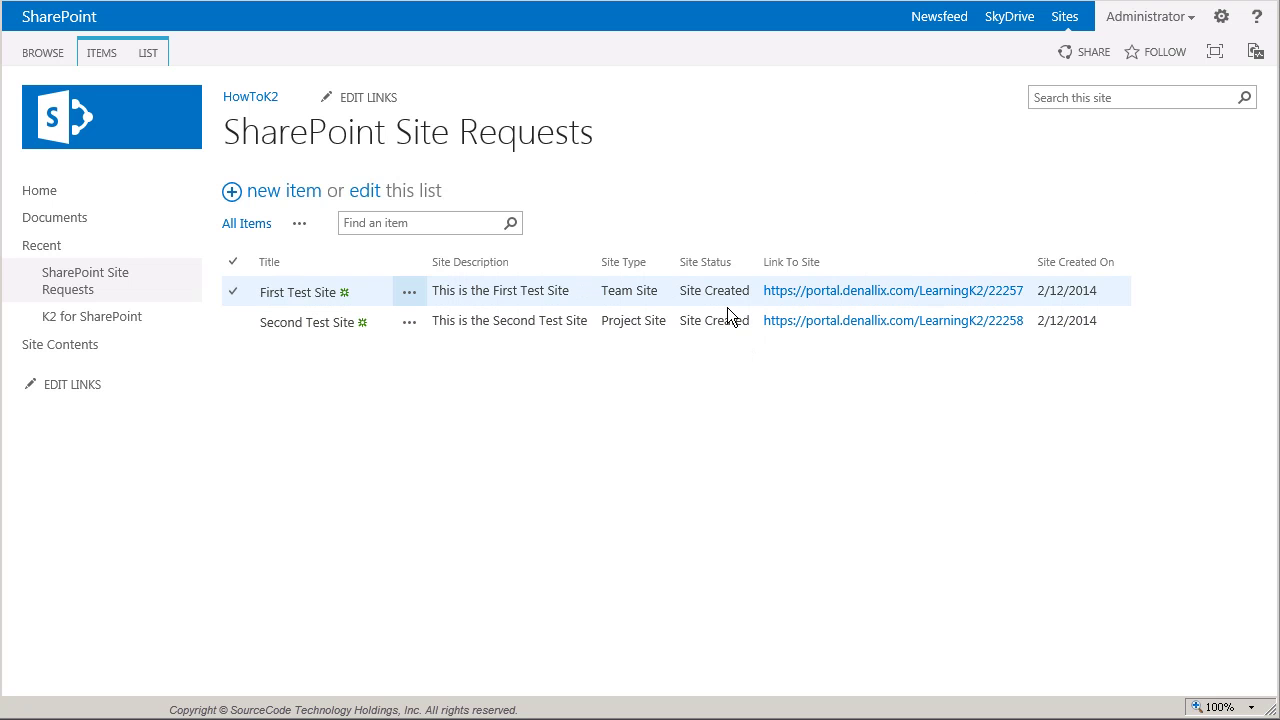
pyautogui.click(840, 300)
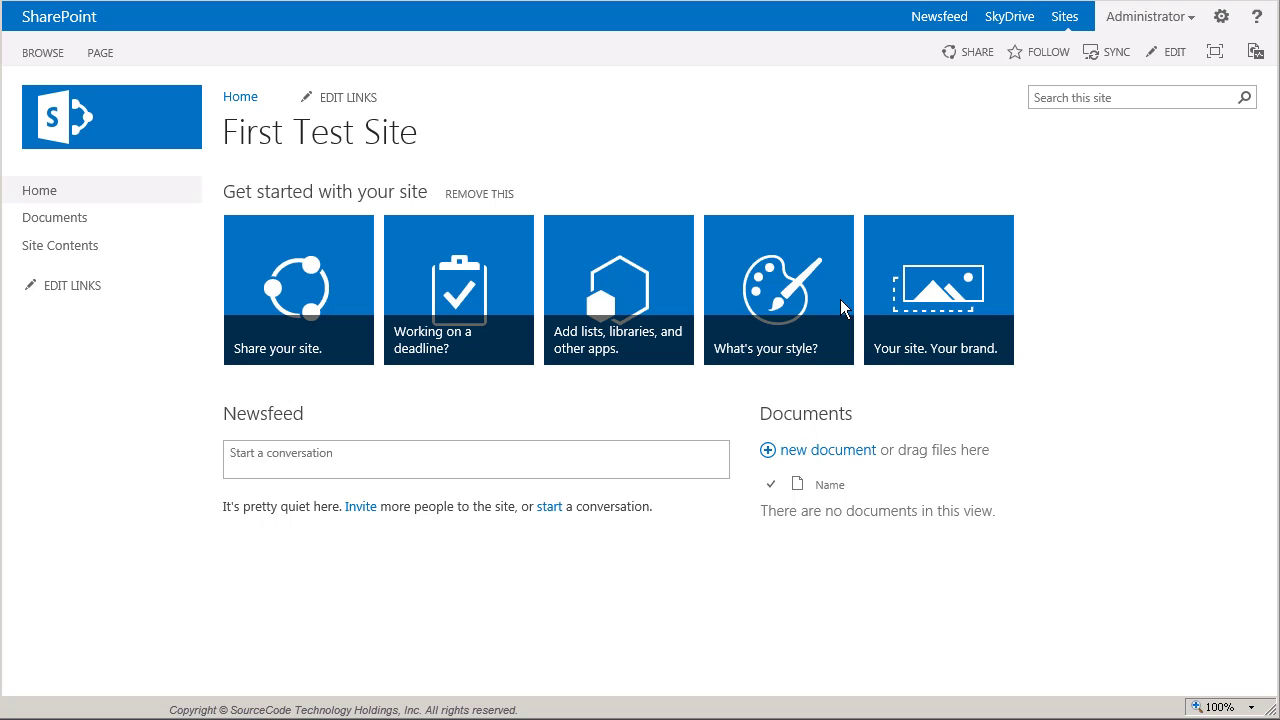
# - Open the First Test Site's title, description and logo settings and examine its title, description and URL name
pyautogui.click(1222, 18)
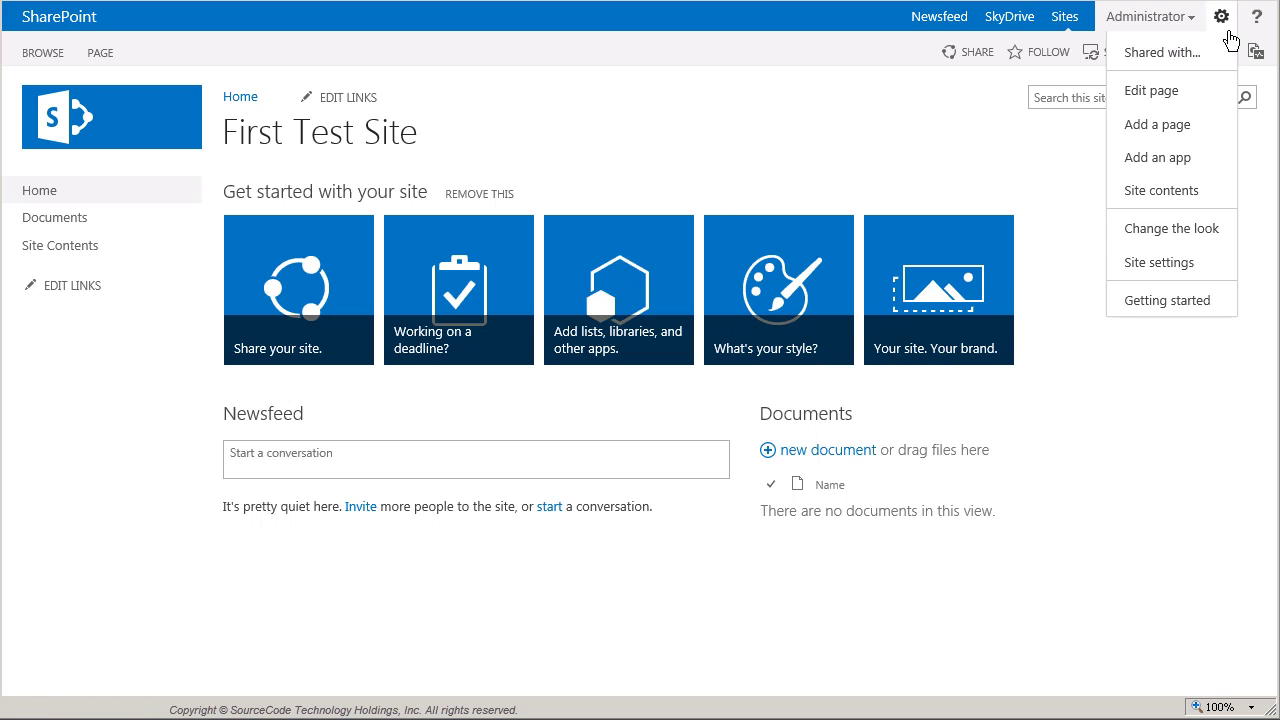
pyautogui.click(1159, 263)
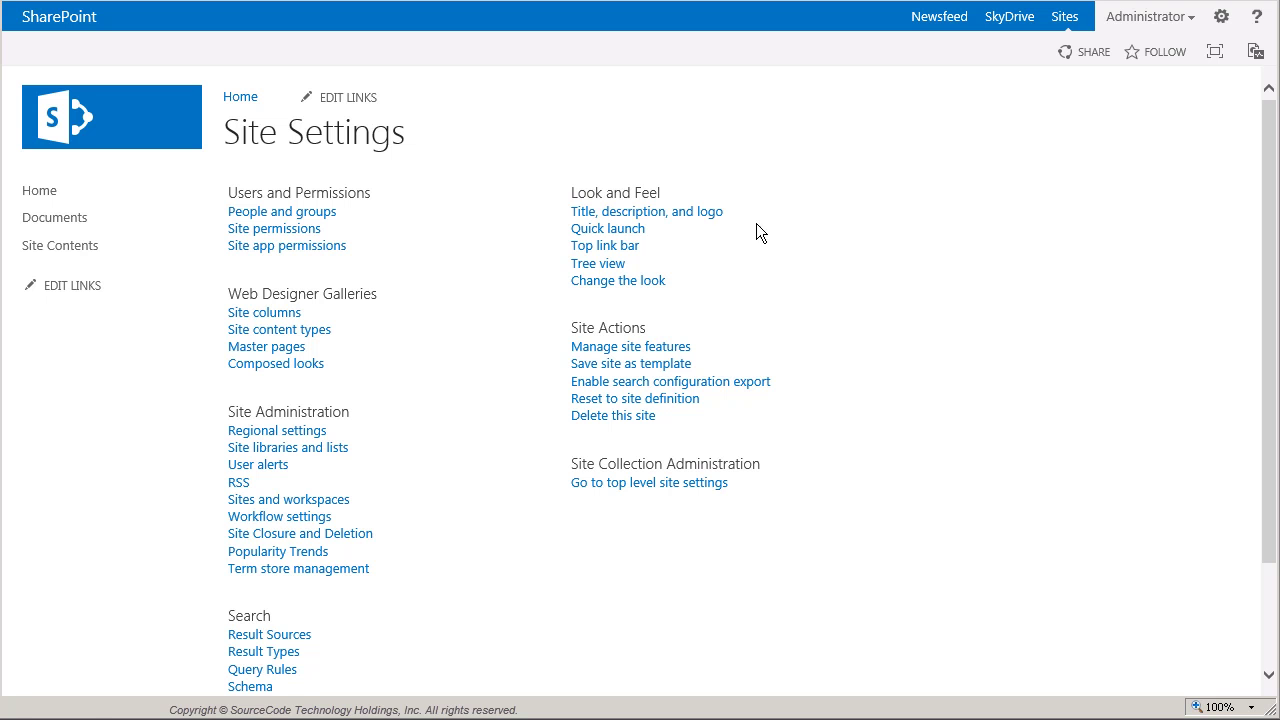
pyautogui.click(706, 228)
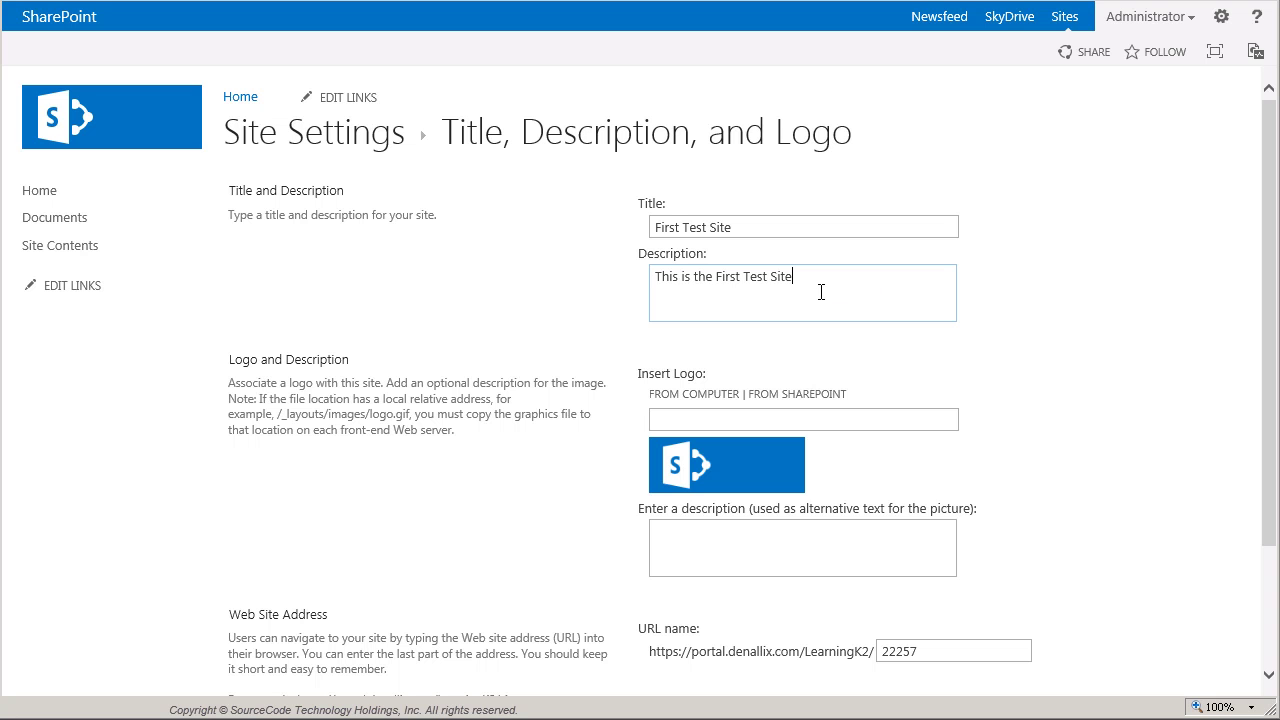
pyautogui.click(938, 657)
pyautogui.doubleClick(938, 657)
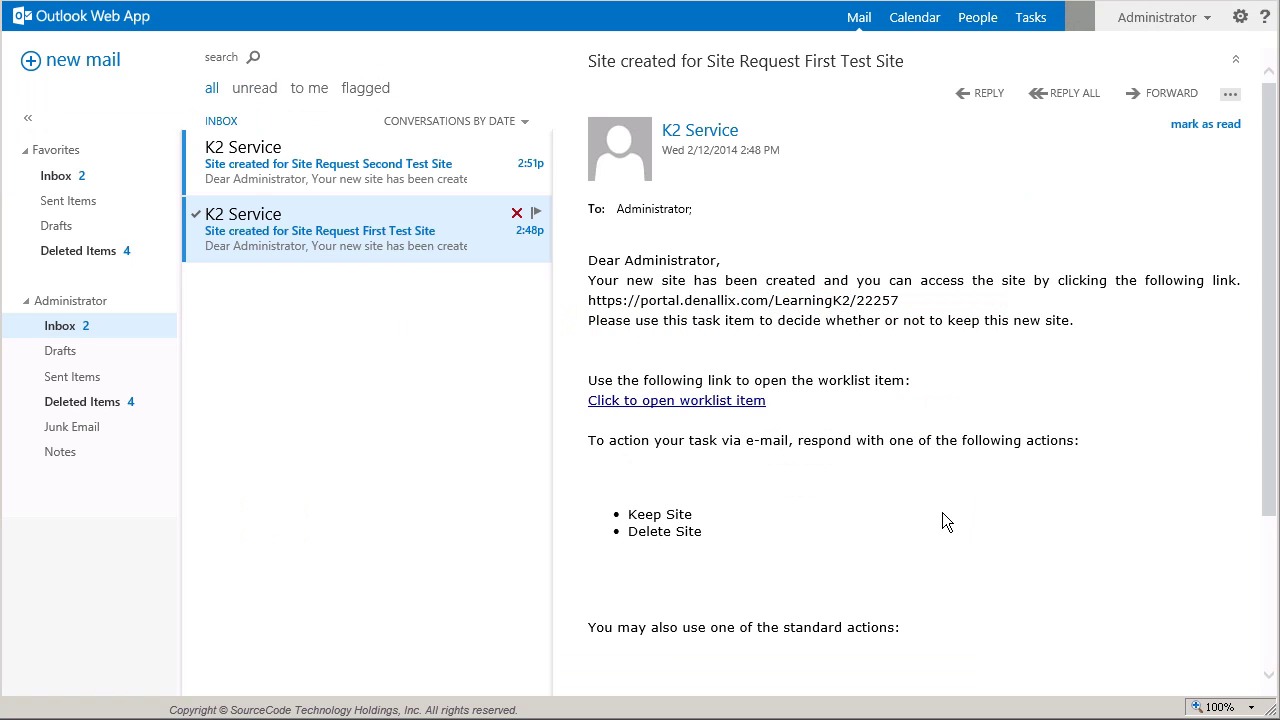
# - Switch to the requester's mailbox, view the site-created emails, and send the reply "Keep Site" to the one for First Test Site
pyautogui.click(316, 185)
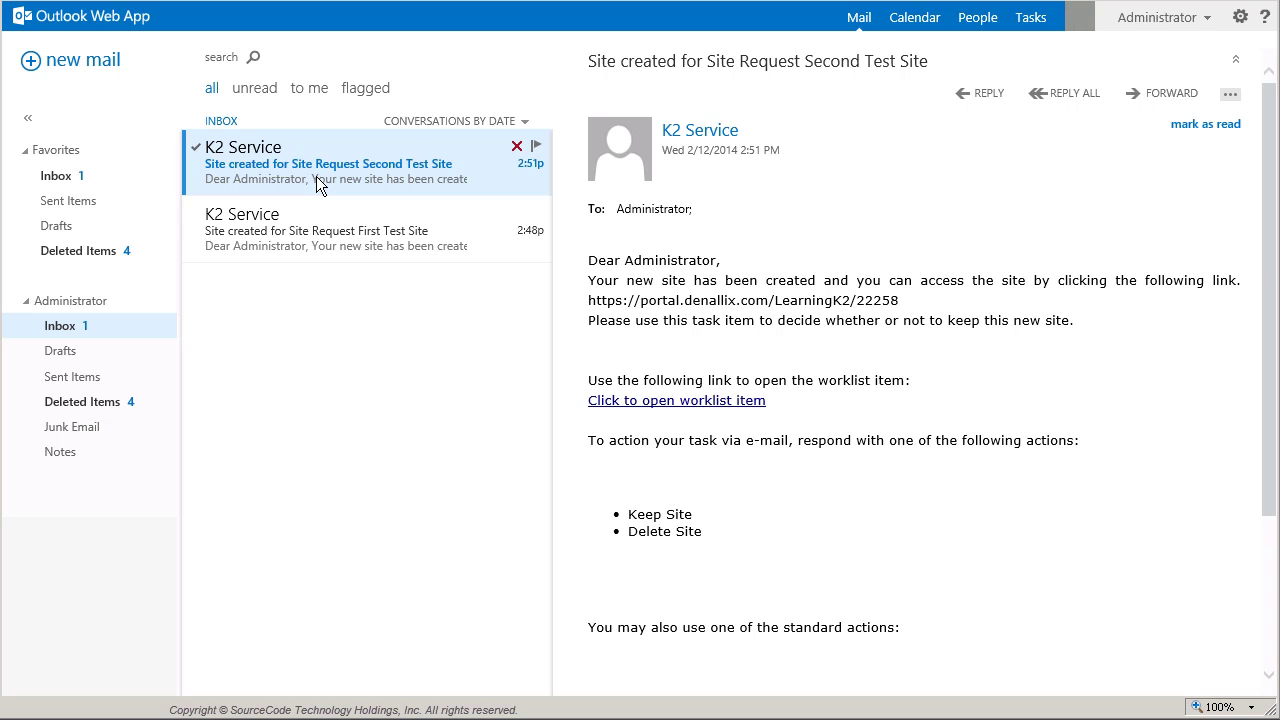
pyautogui.doubleClick(330, 232)
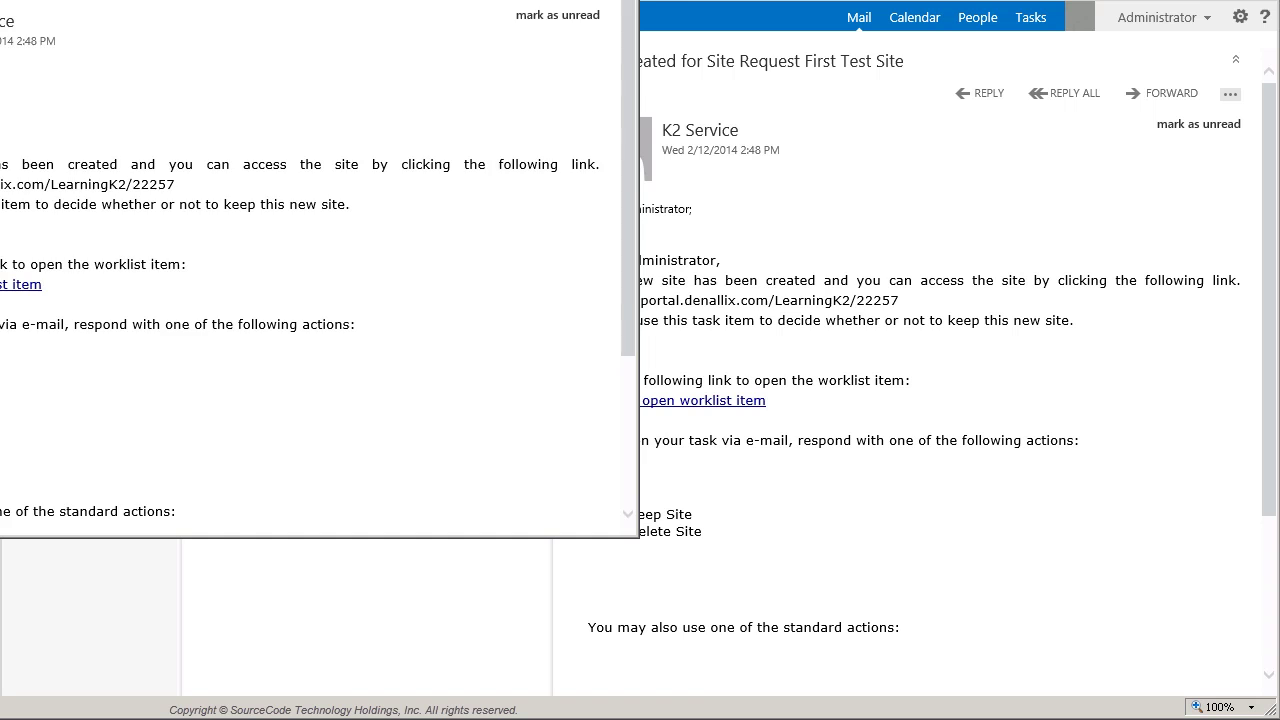
pyautogui.click(662, 130)
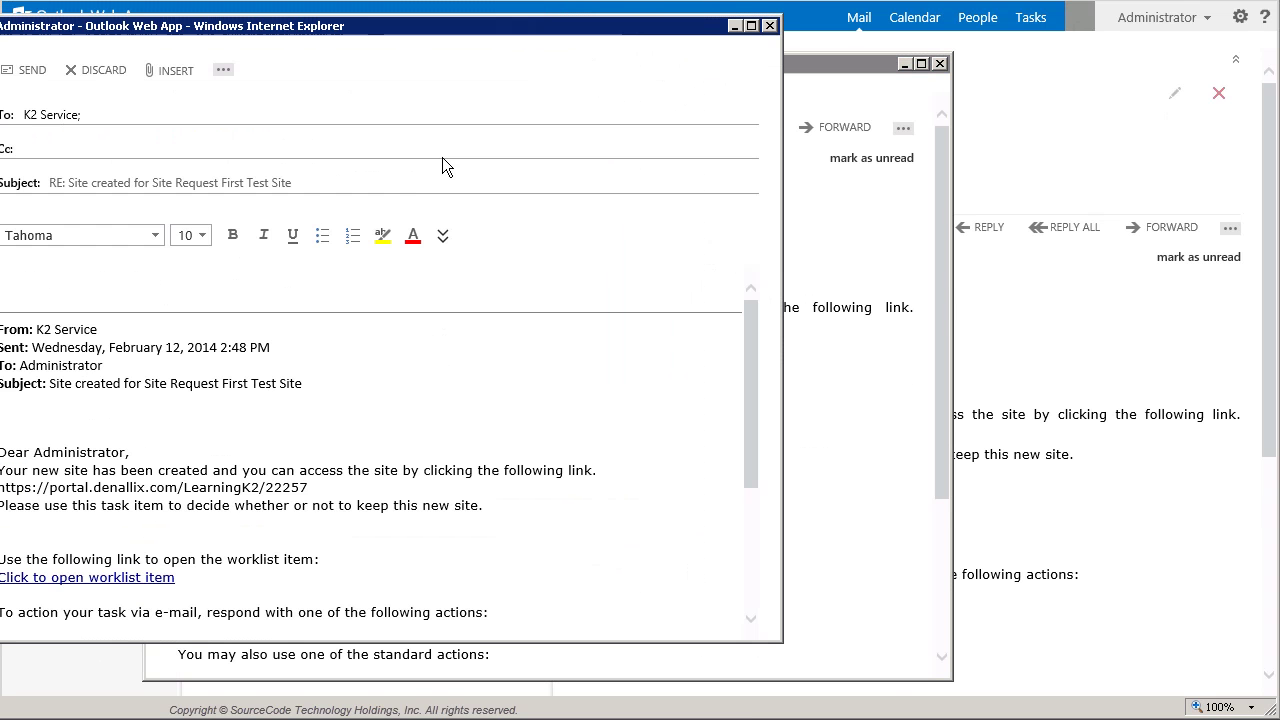
pyautogui.write('Keep Site')
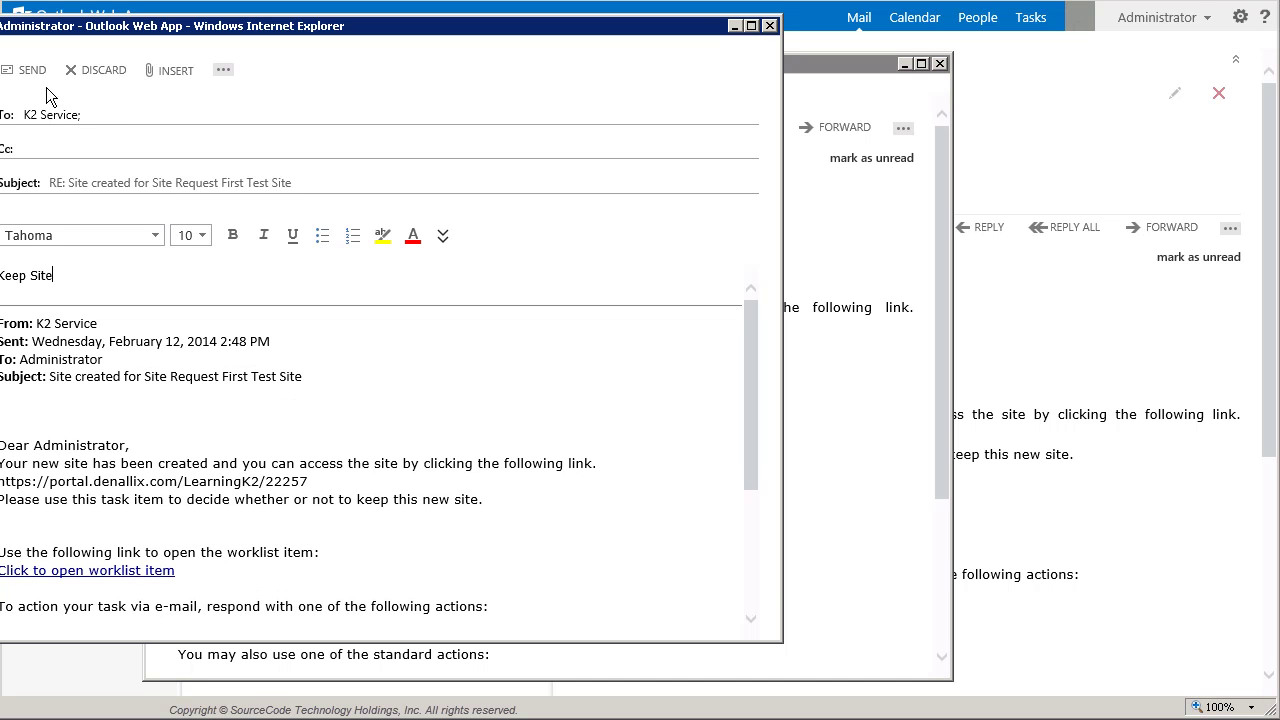
pyautogui.click(26, 70)
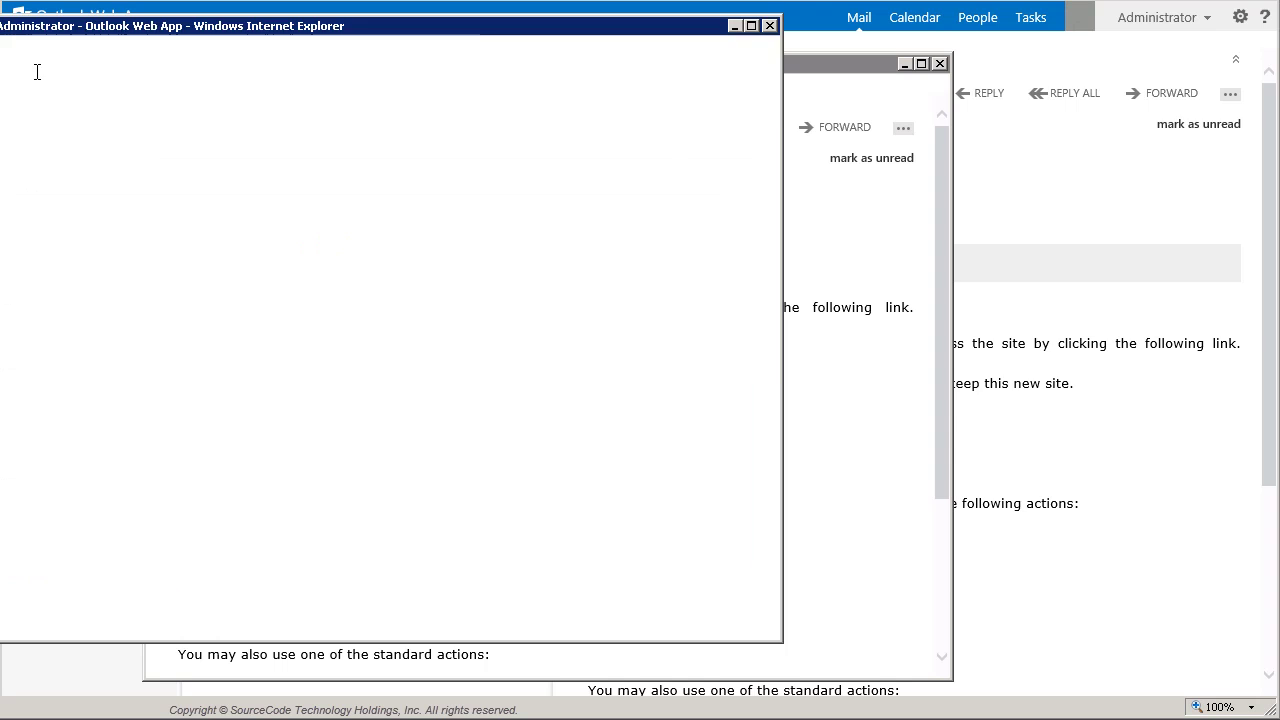
pyautogui.click(939, 63)
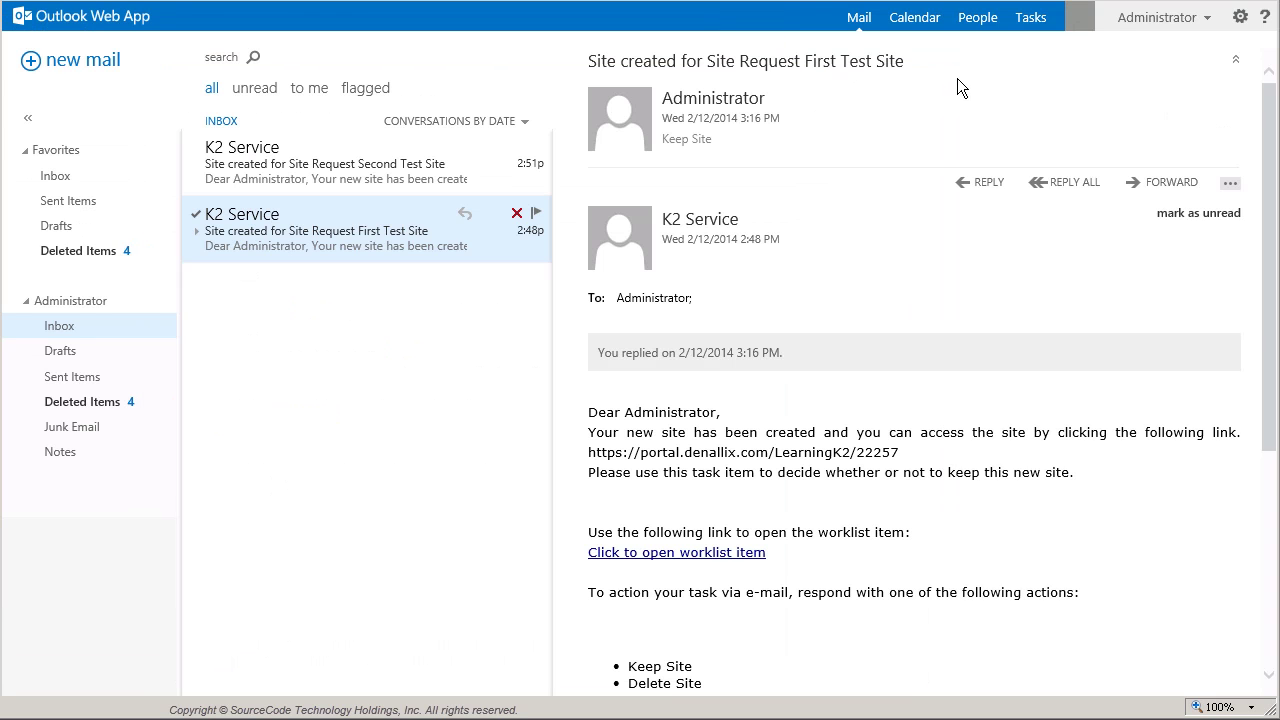
# - Refresh the HowToK2 site's K2 Worklist, action the Second Test Site task as Delete Site, and refresh the SharePoint Site Requests list
pyautogui.hotkey('ctrl', 'Tab')
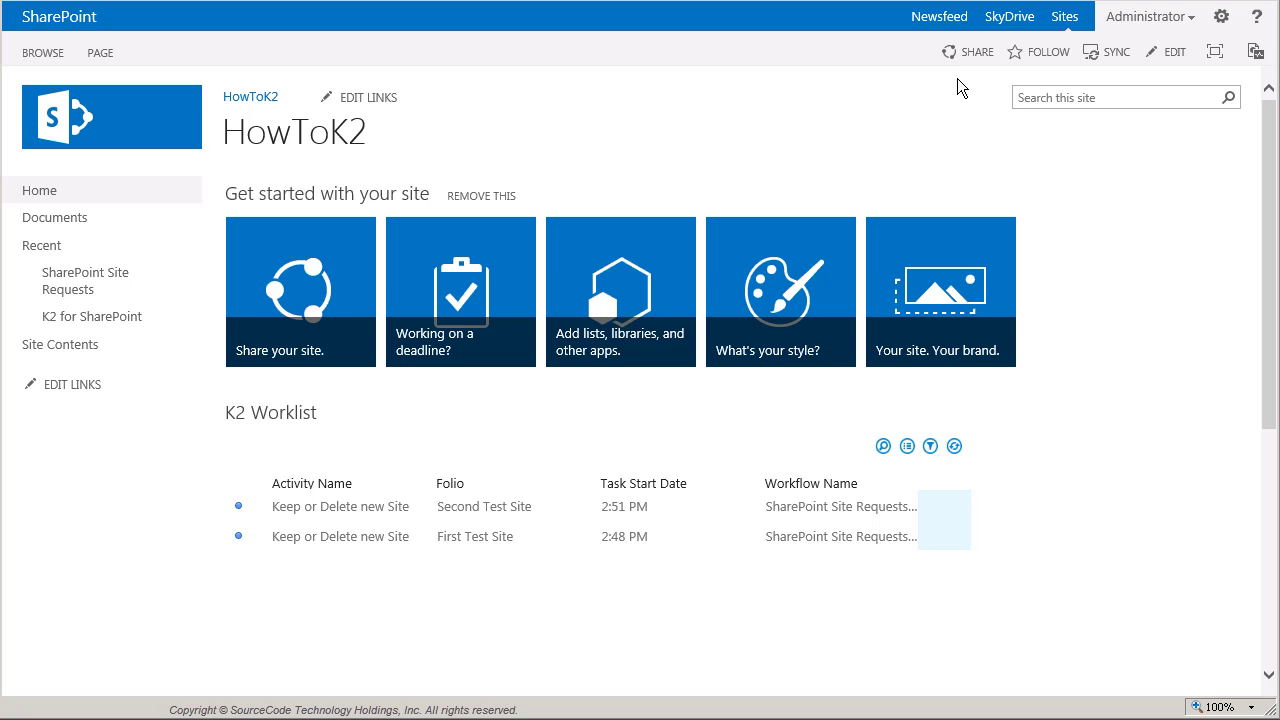
pyautogui.click(960, 455)
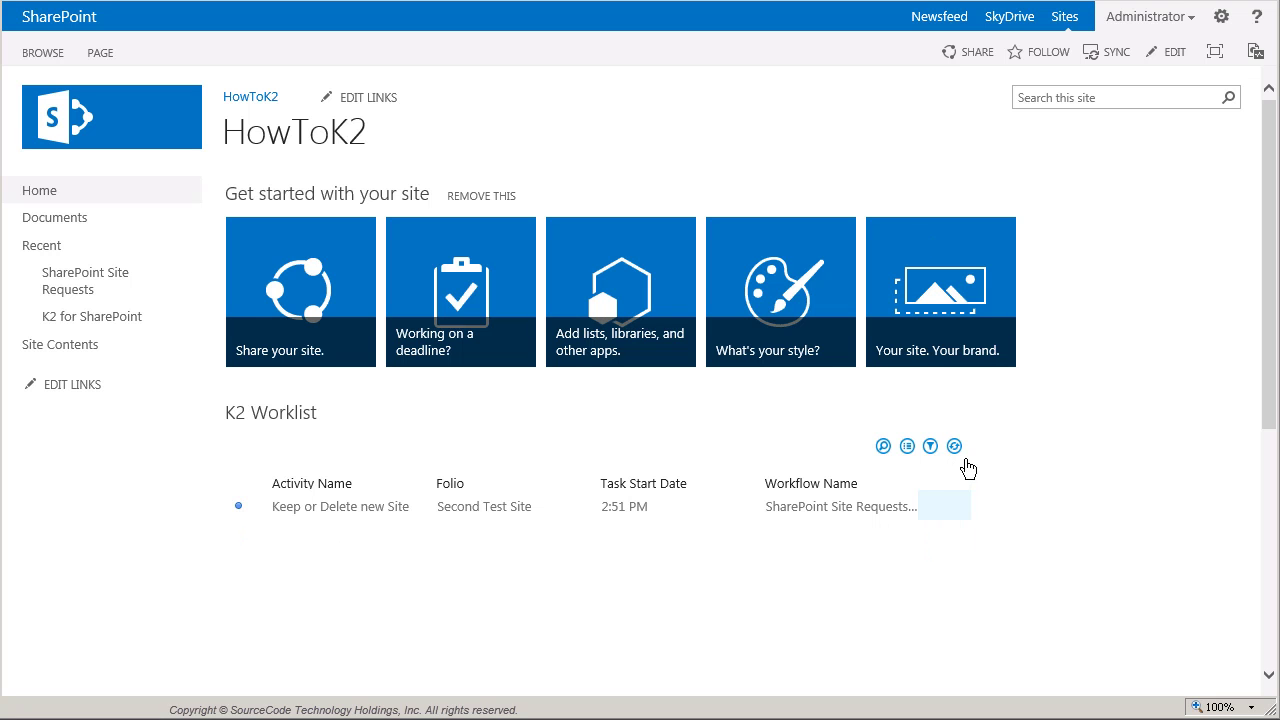
pyautogui.click(950, 516)
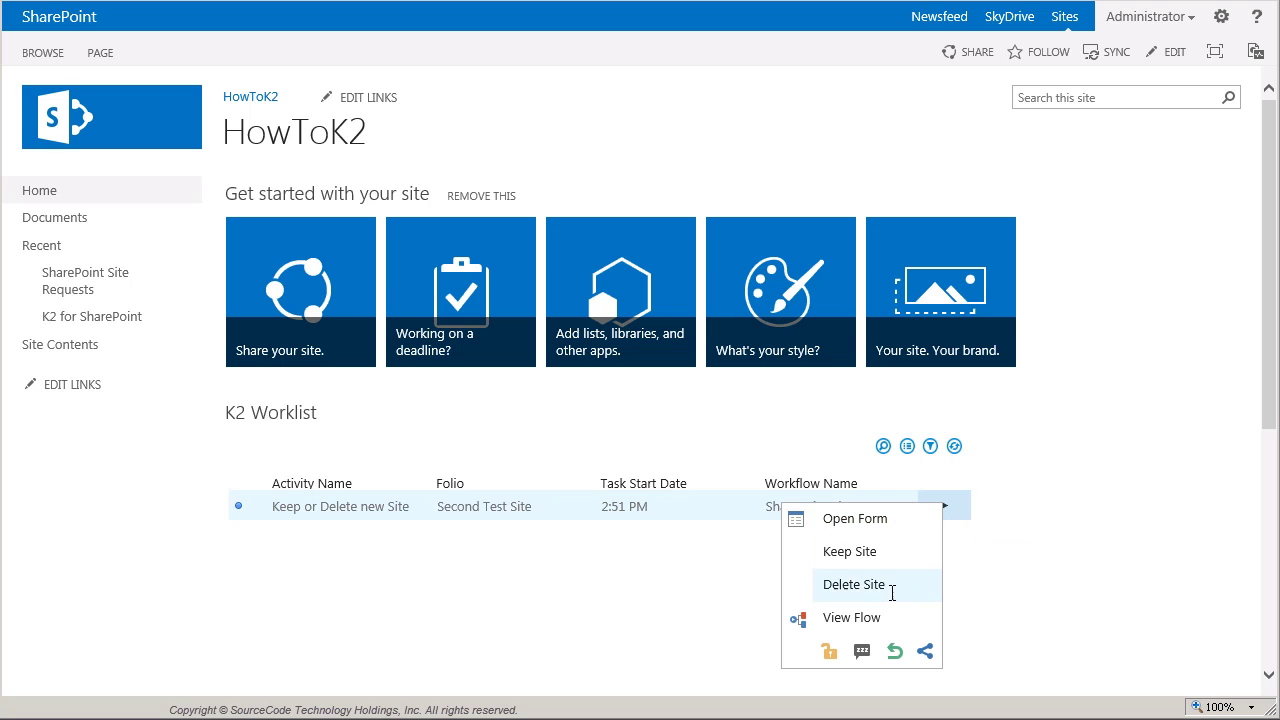
pyautogui.click(889, 587)
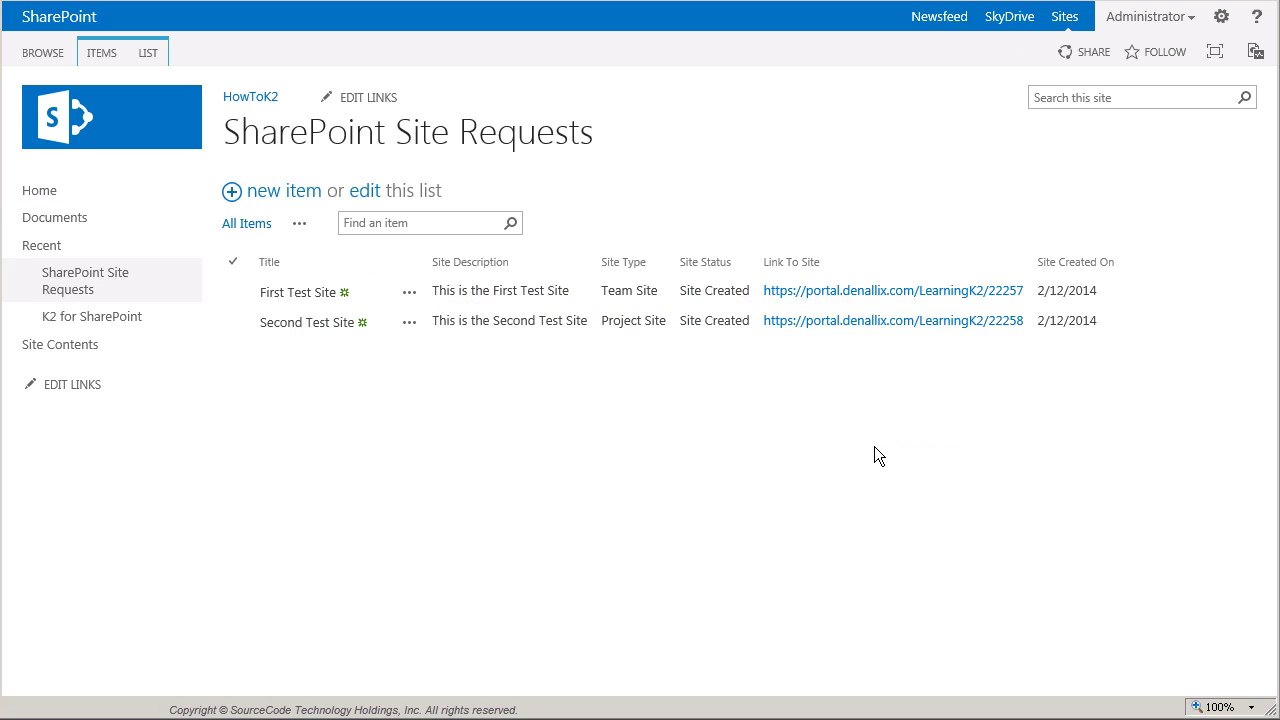
pyautogui.rightClick(872, 446)
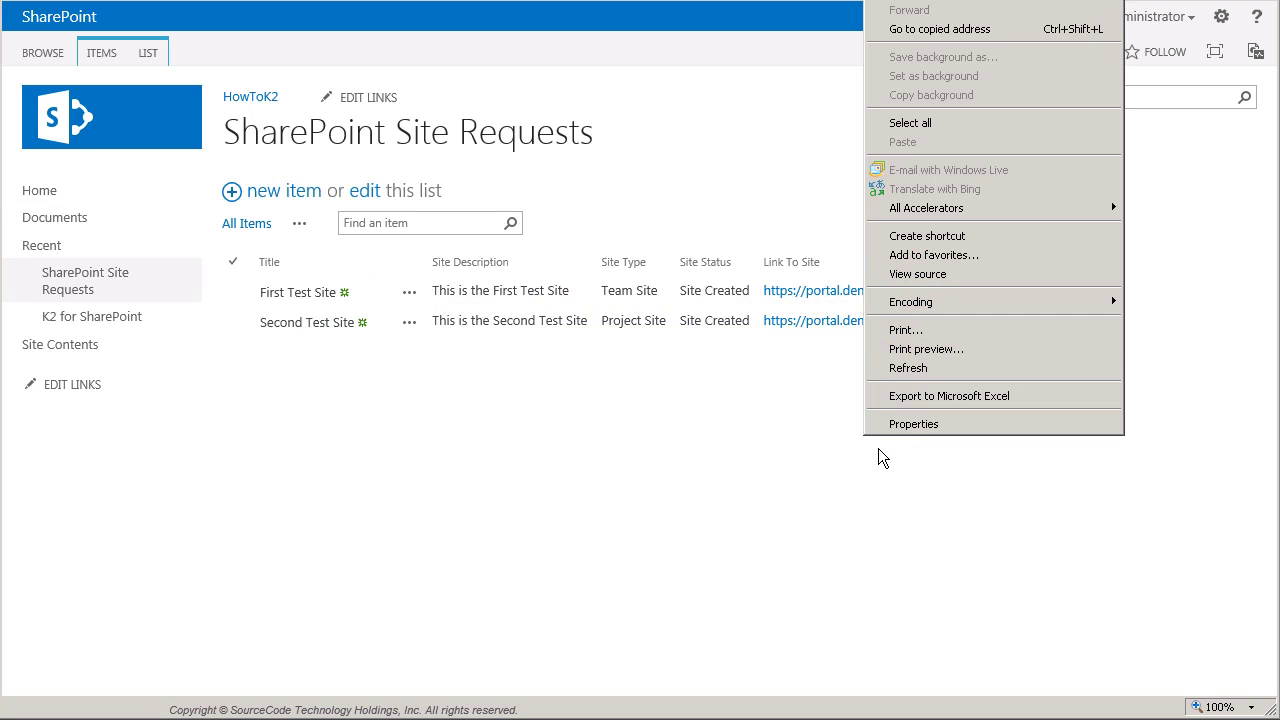
pyautogui.click(920, 372)
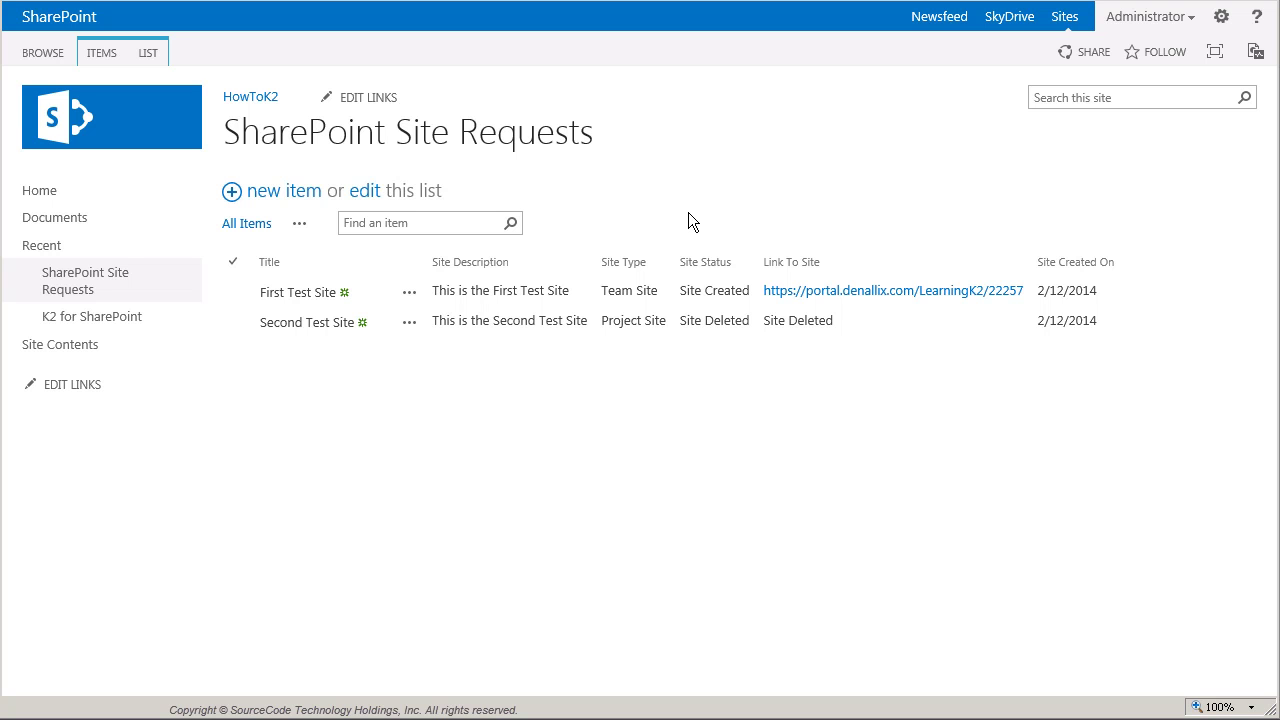
# - Open the K2 report for the SharePoint Site Requests list and display the workflow instances of the SharePoint Site Requests Workflow
pyautogui.click(168, 62)
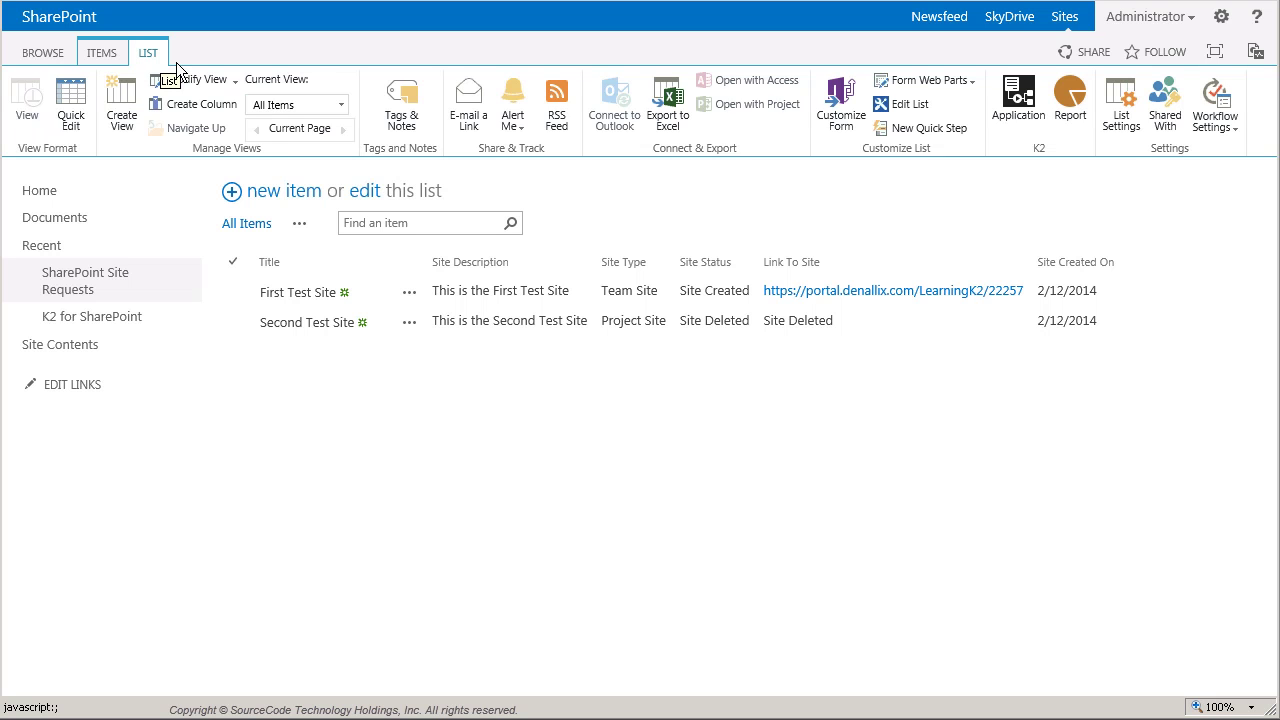
pyautogui.click(1083, 126)
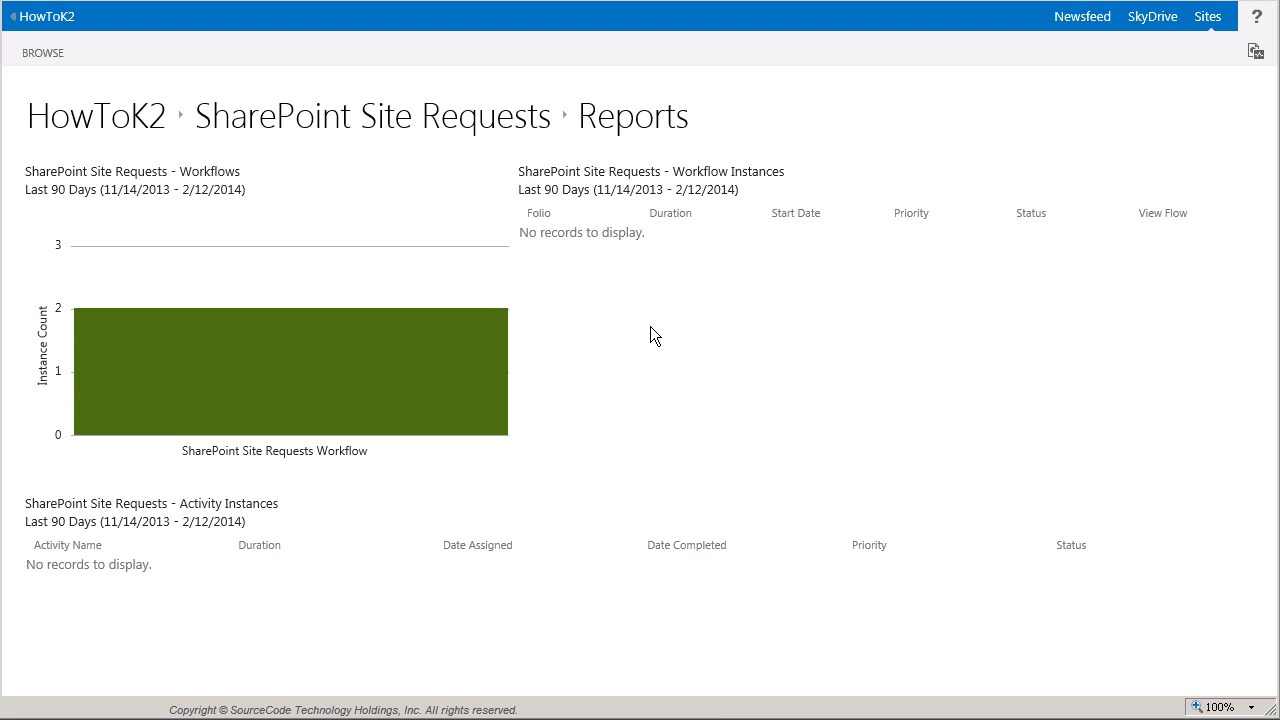
pyautogui.click(375, 390)
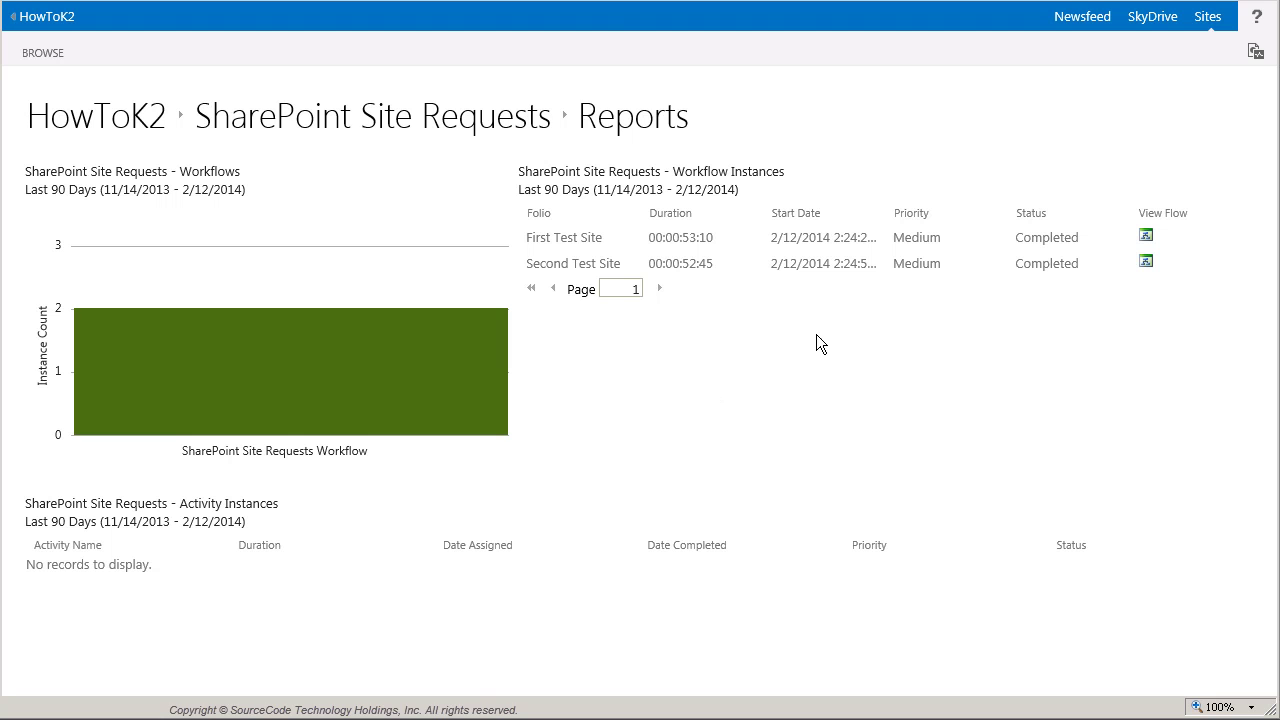
# - Examine the activity instances of the Second Test Site workflow instance and open its View Flow diagram
pyautogui.click(862, 273)
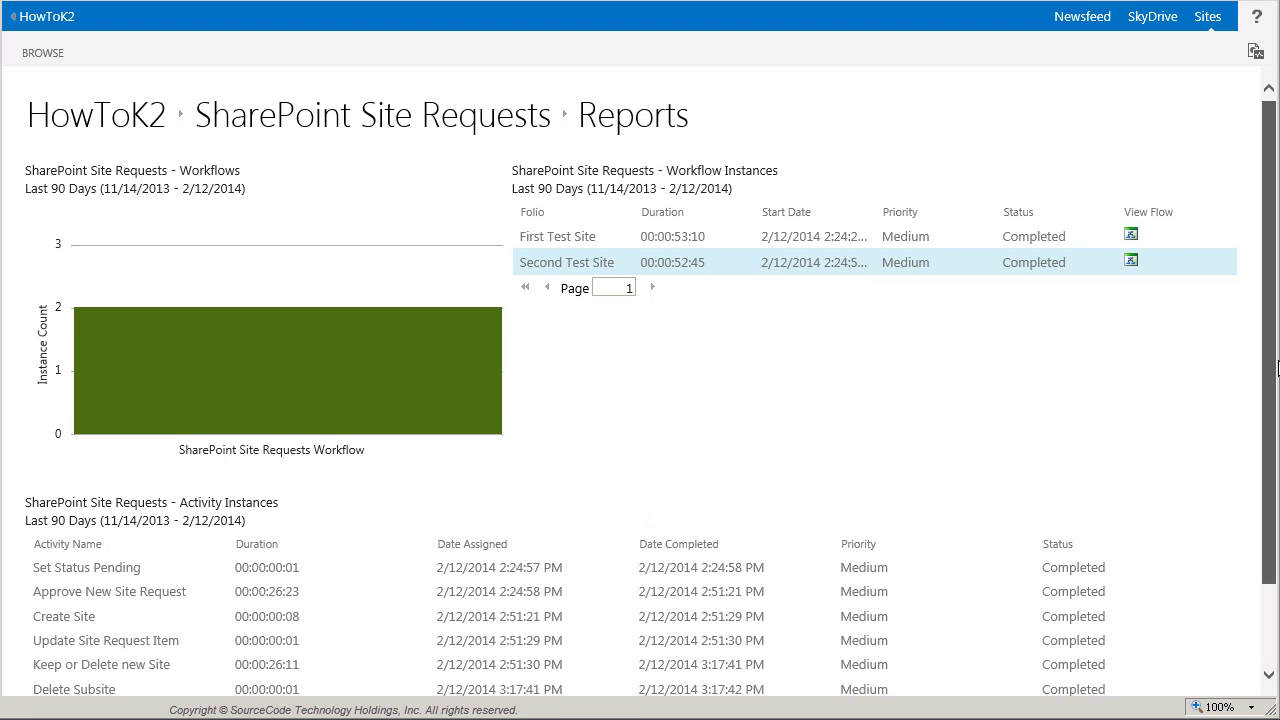
pyautogui.scroll(-1, 1276, 350)
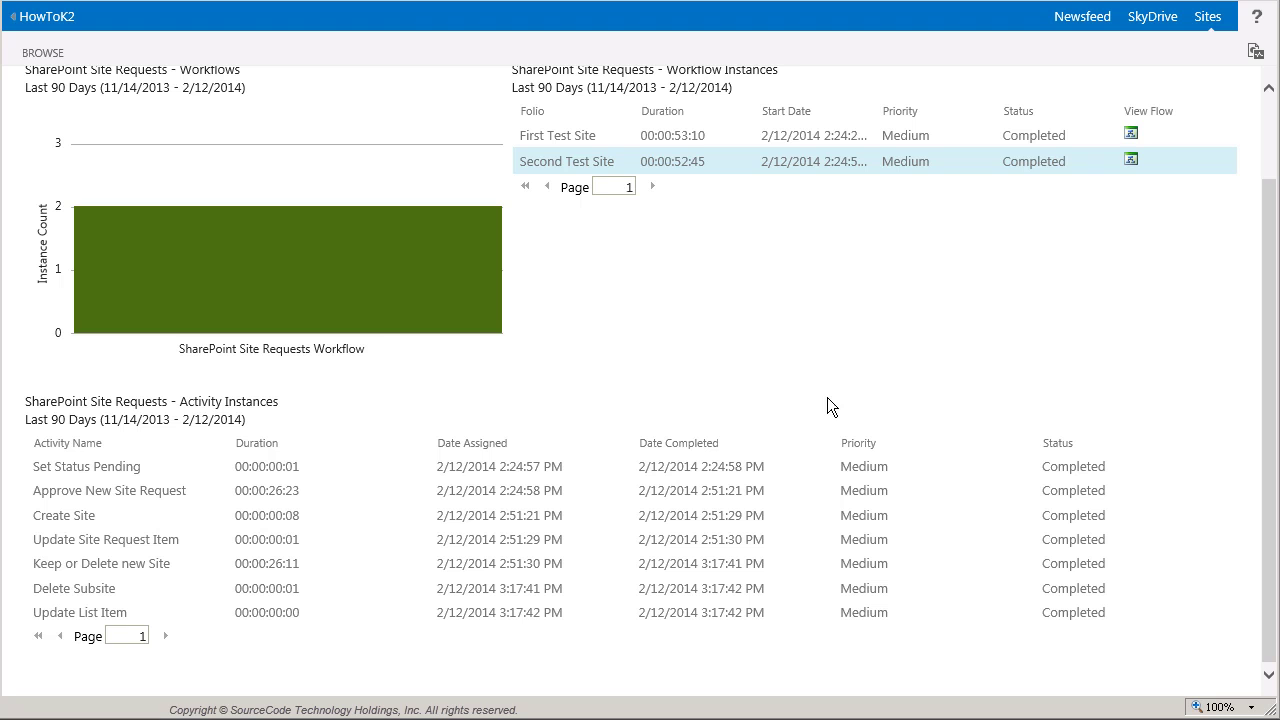
pyautogui.click(625, 492)
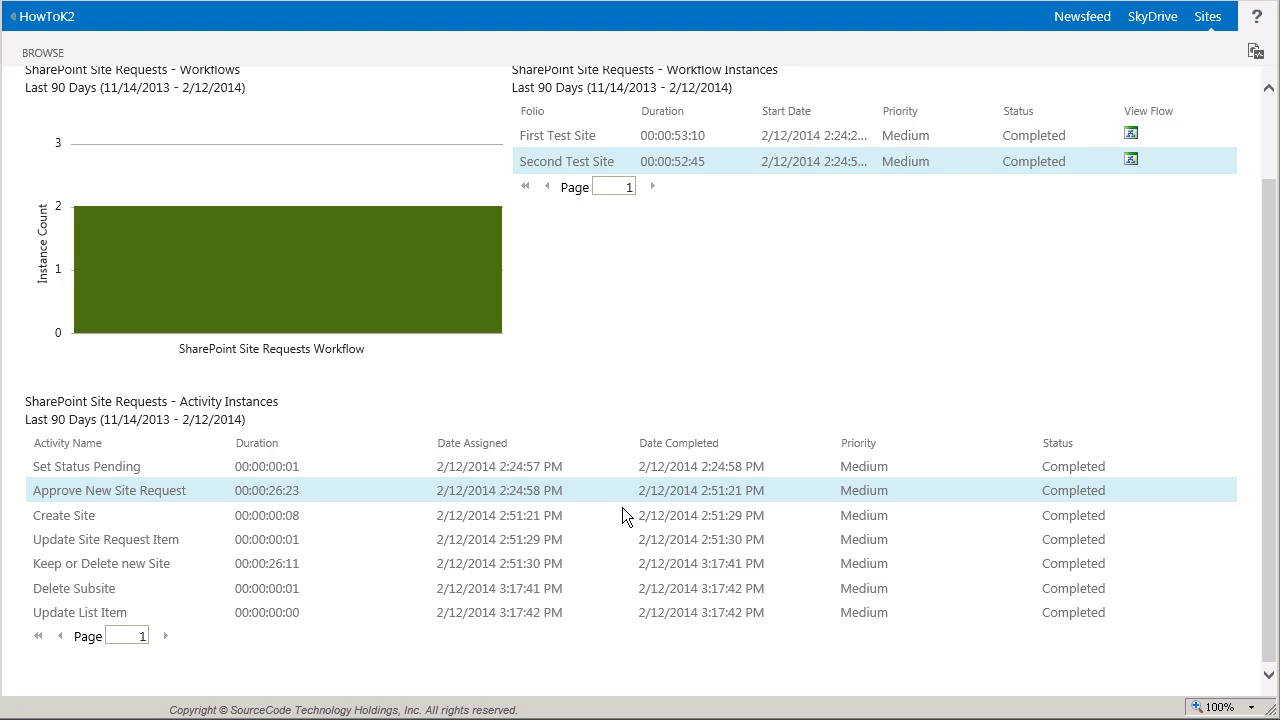
pyautogui.scroll(2, 935, 339)
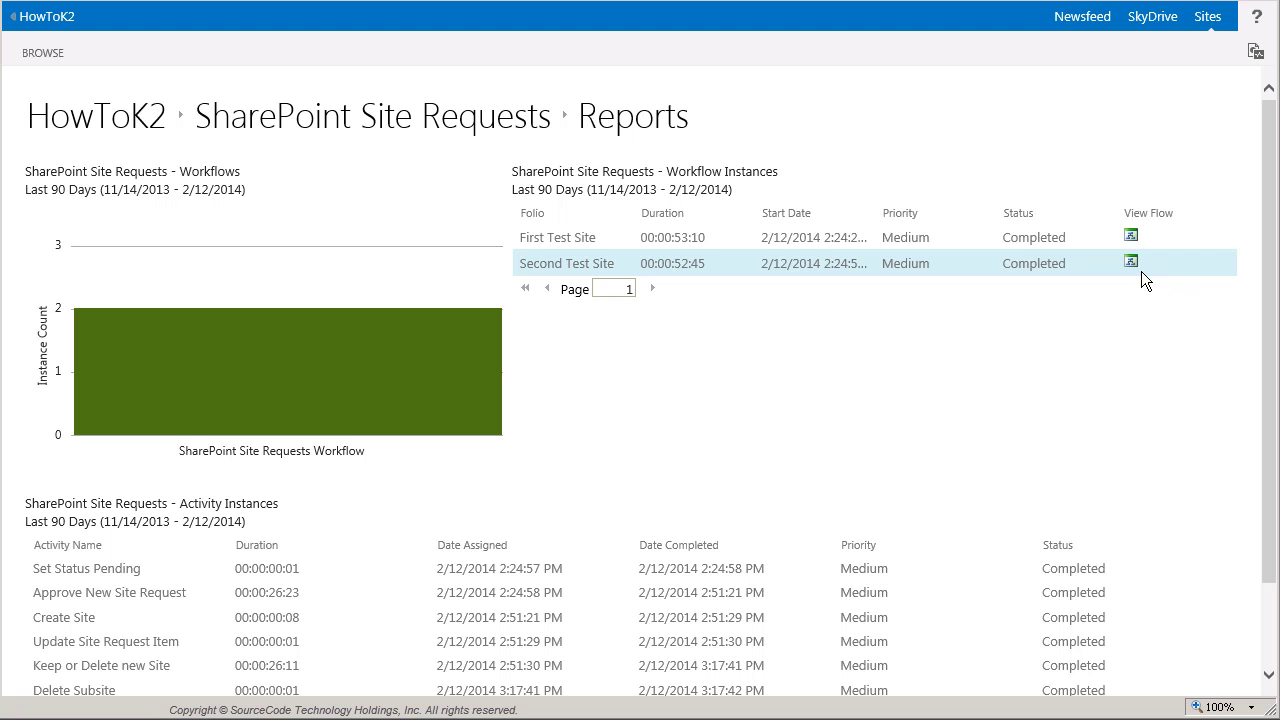
pyautogui.click(1141, 271)
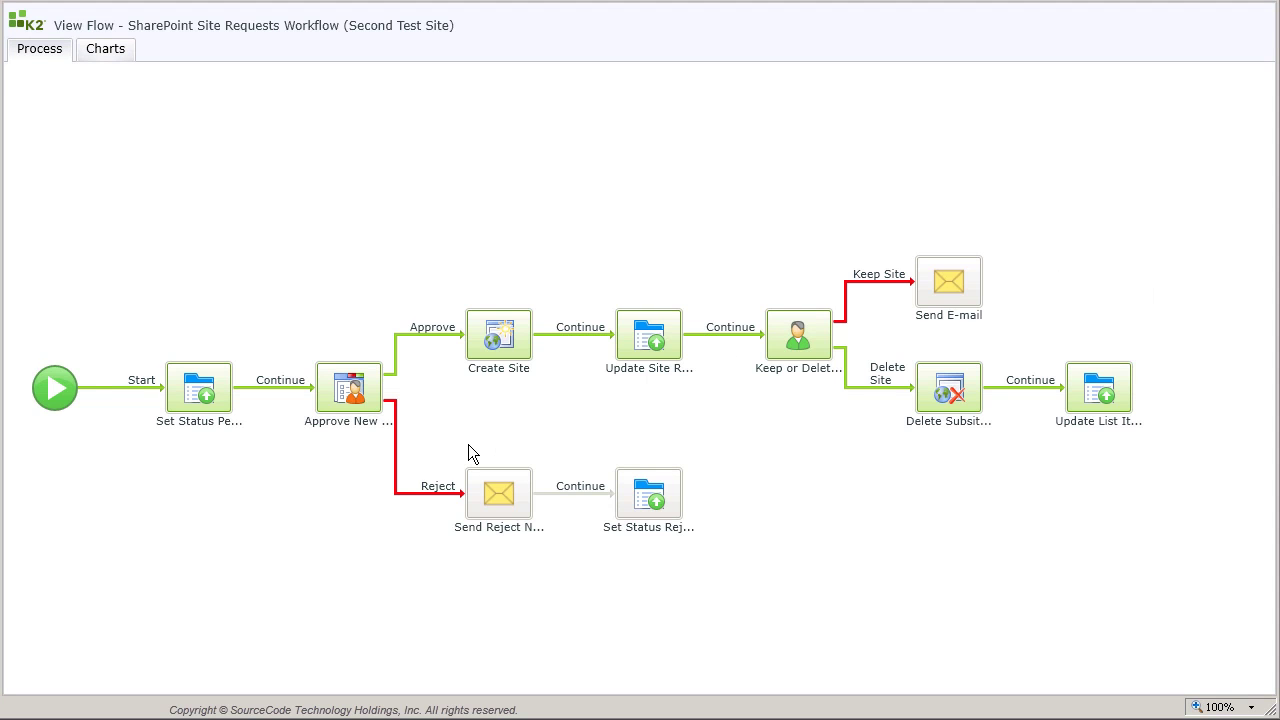
# - View the activity summary of Approve New Site Request in the flow diagram, including its participants
pyautogui.click(376, 404)
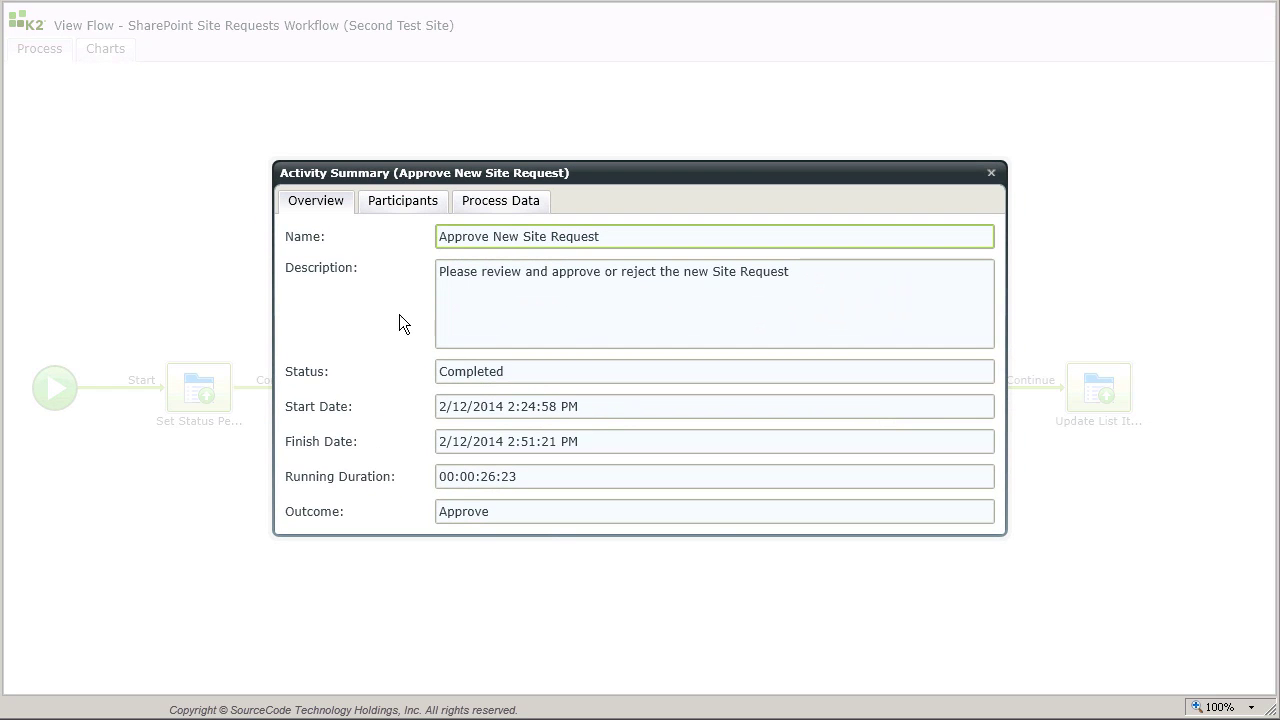
pyautogui.click(416, 210)
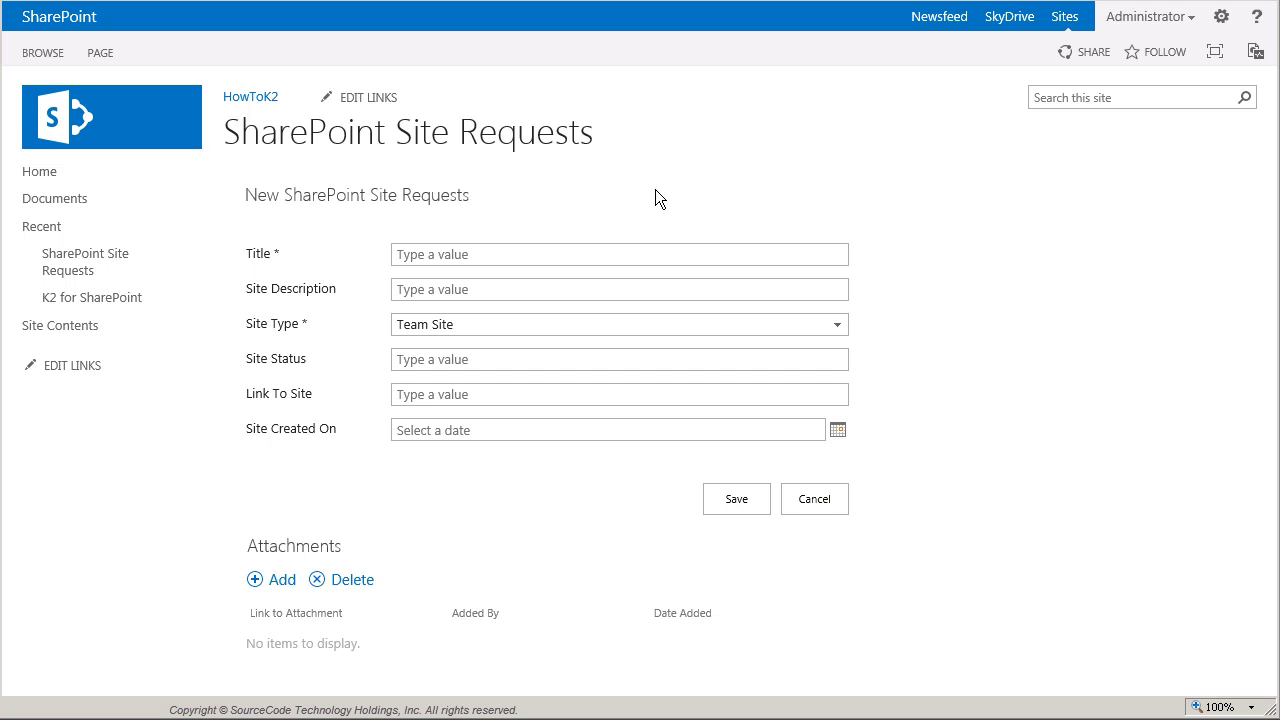
# - Cancel the new request form and open the New SharePoint Site Requests view for editing from the list's K2 application
pyautogui.click(814, 499)
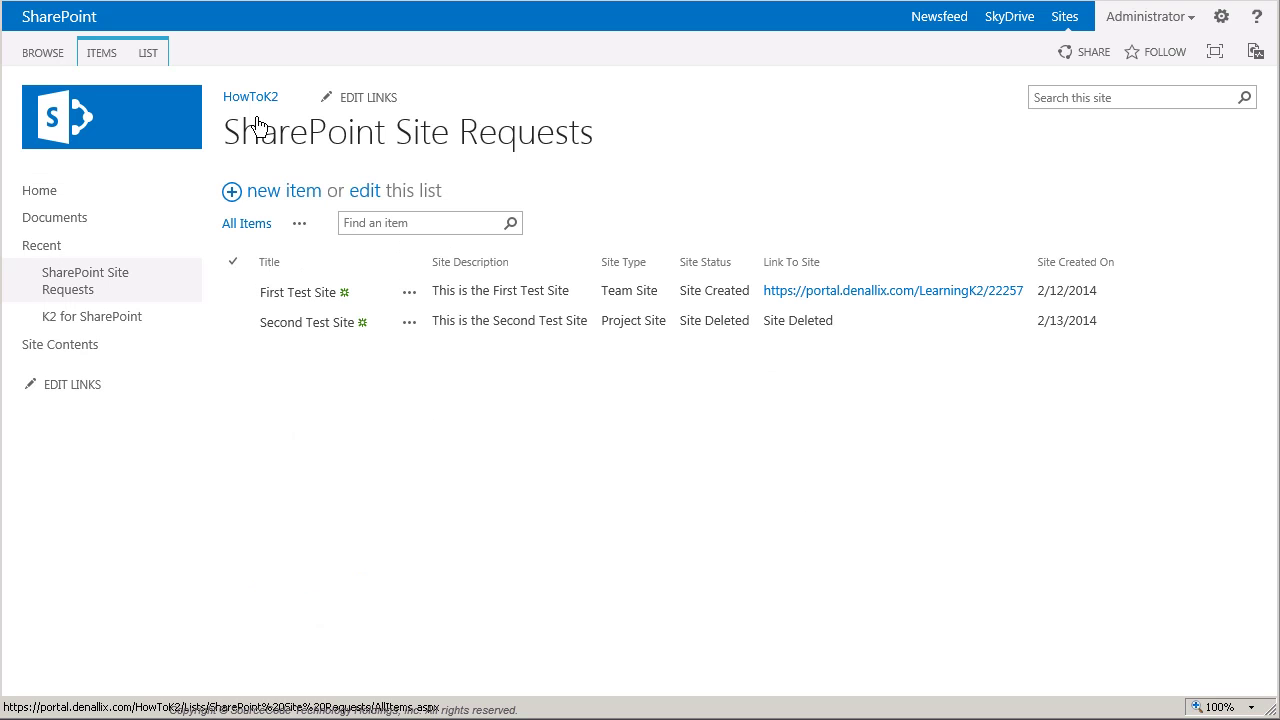
pyautogui.click(166, 64)
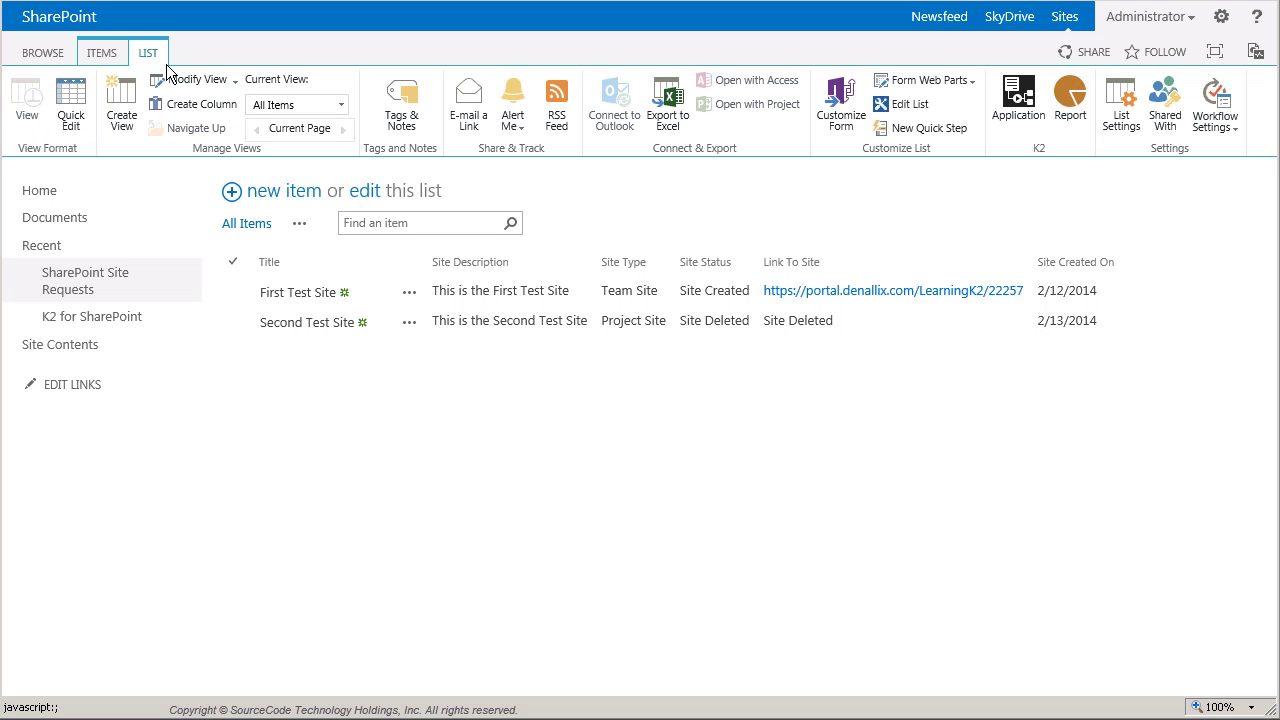
pyautogui.click(1035, 127)
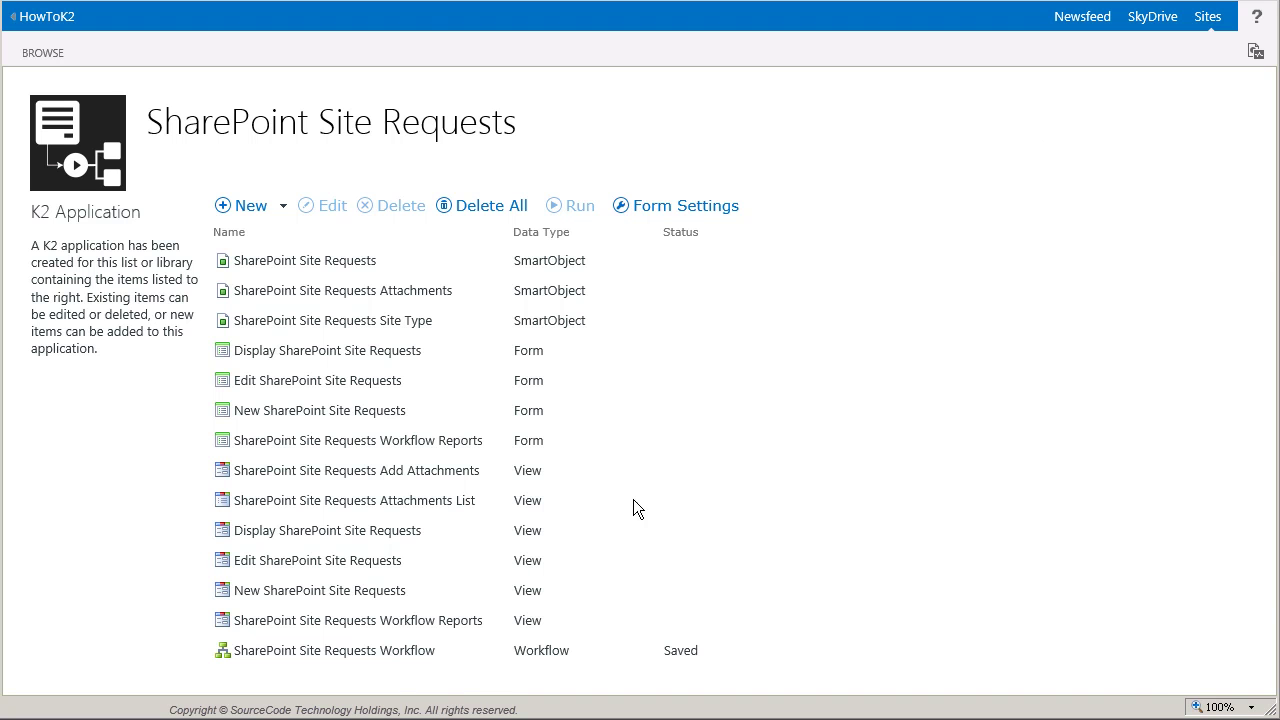
pyautogui.click(386, 600)
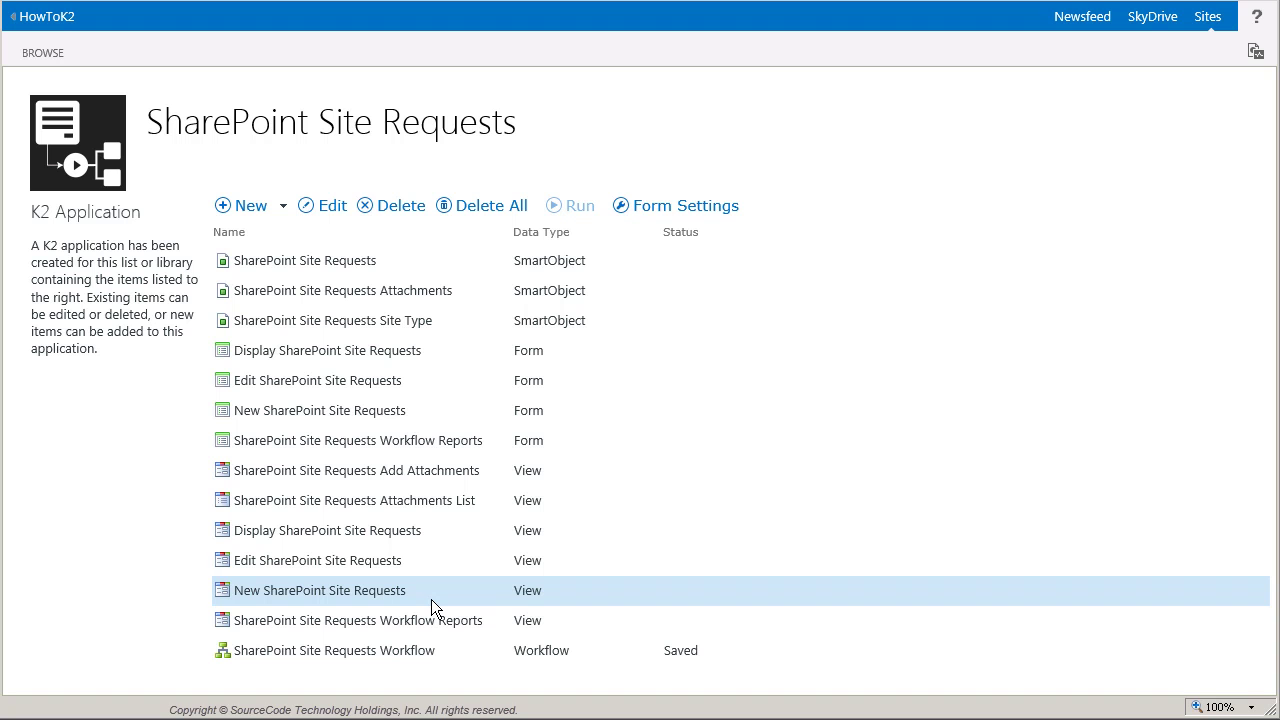
pyautogui.click(333, 205)
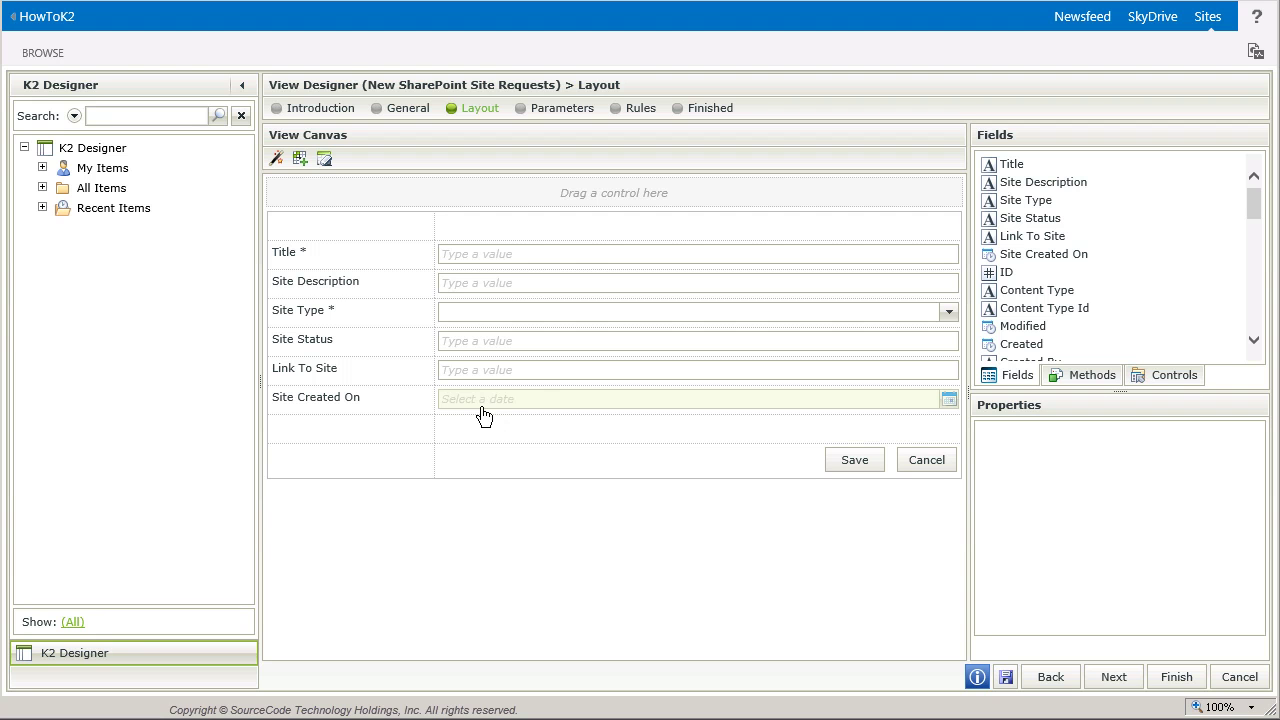
# - Check out the view and delete the labels and input controls for Site Status, Link To Site and Site Created On
pyautogui.click(484, 352)
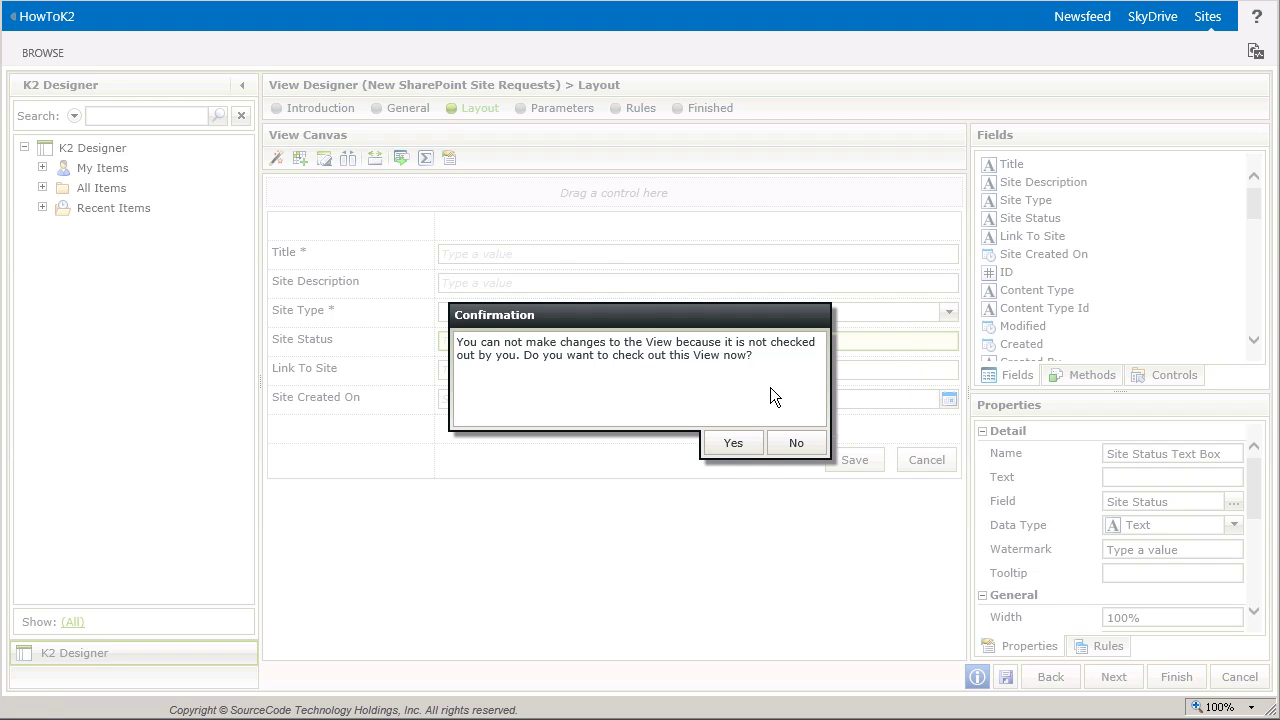
pyautogui.click(735, 444)
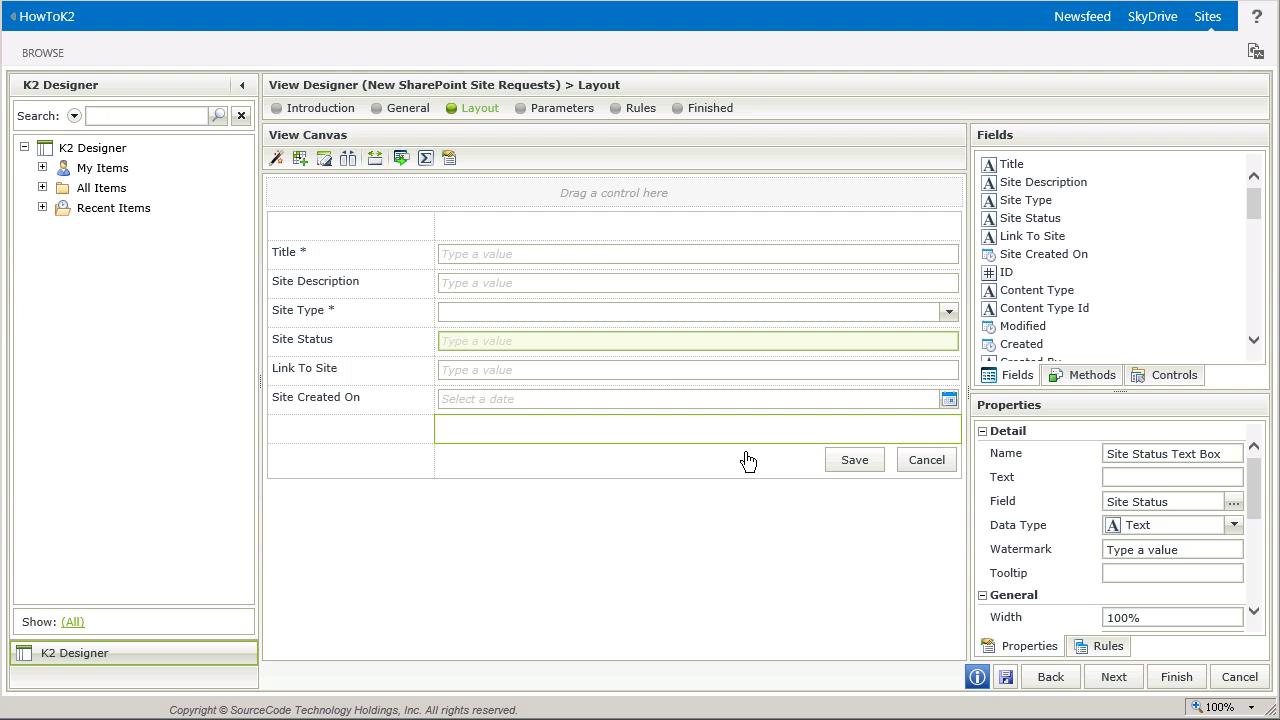
pyautogui.click(632, 361)
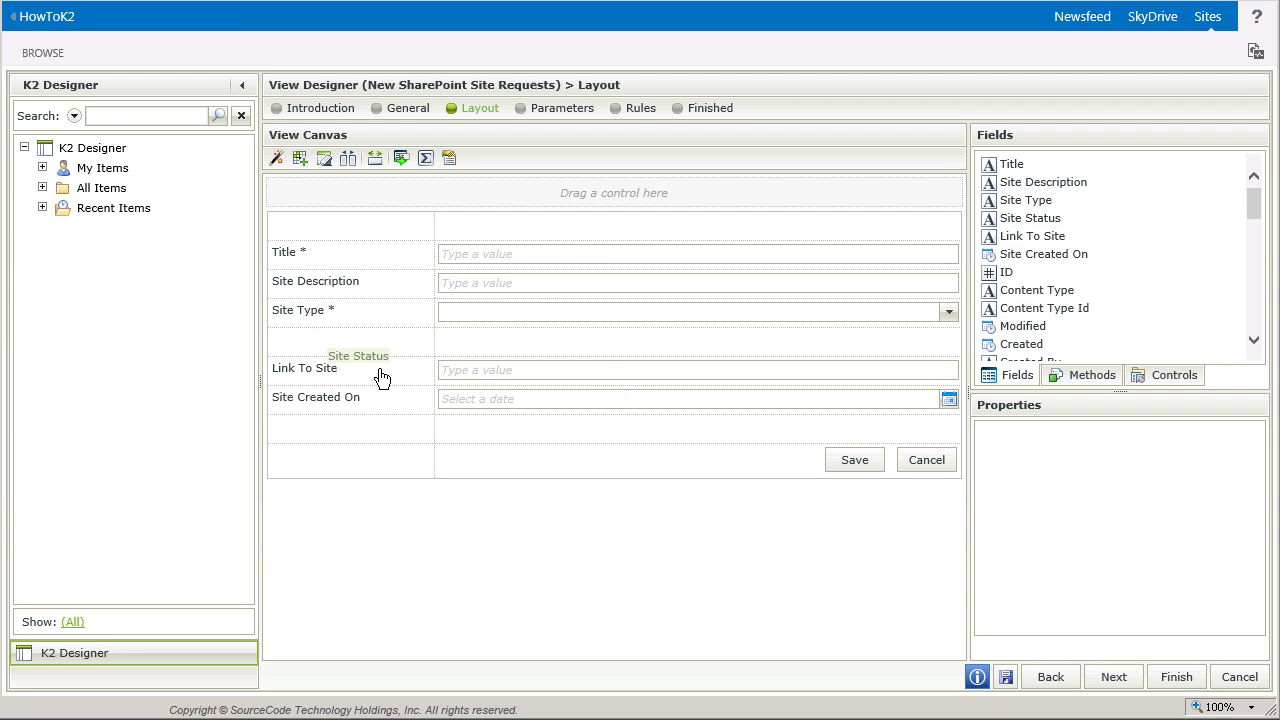
pyautogui.click(340, 358)
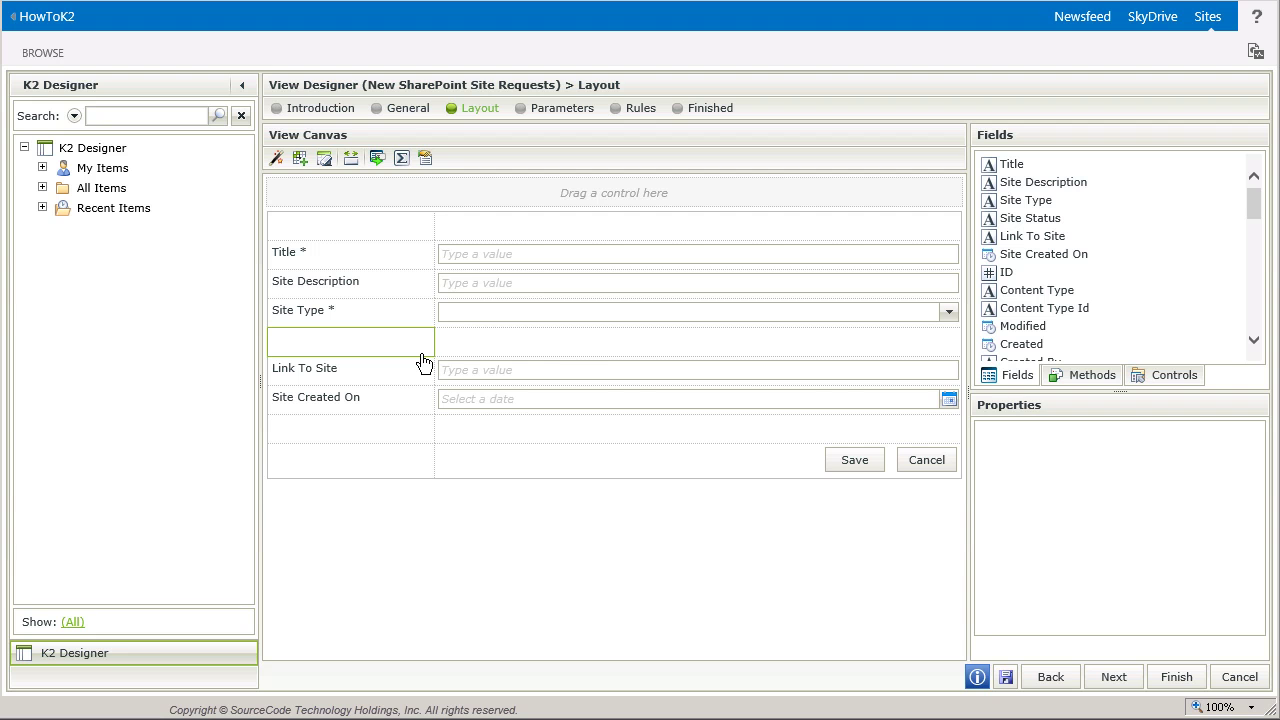
pyautogui.click(478, 388)
pyautogui.press('Delete')
pyautogui.click(340, 381)
pyautogui.press('Delete')
pyautogui.click(474, 412)
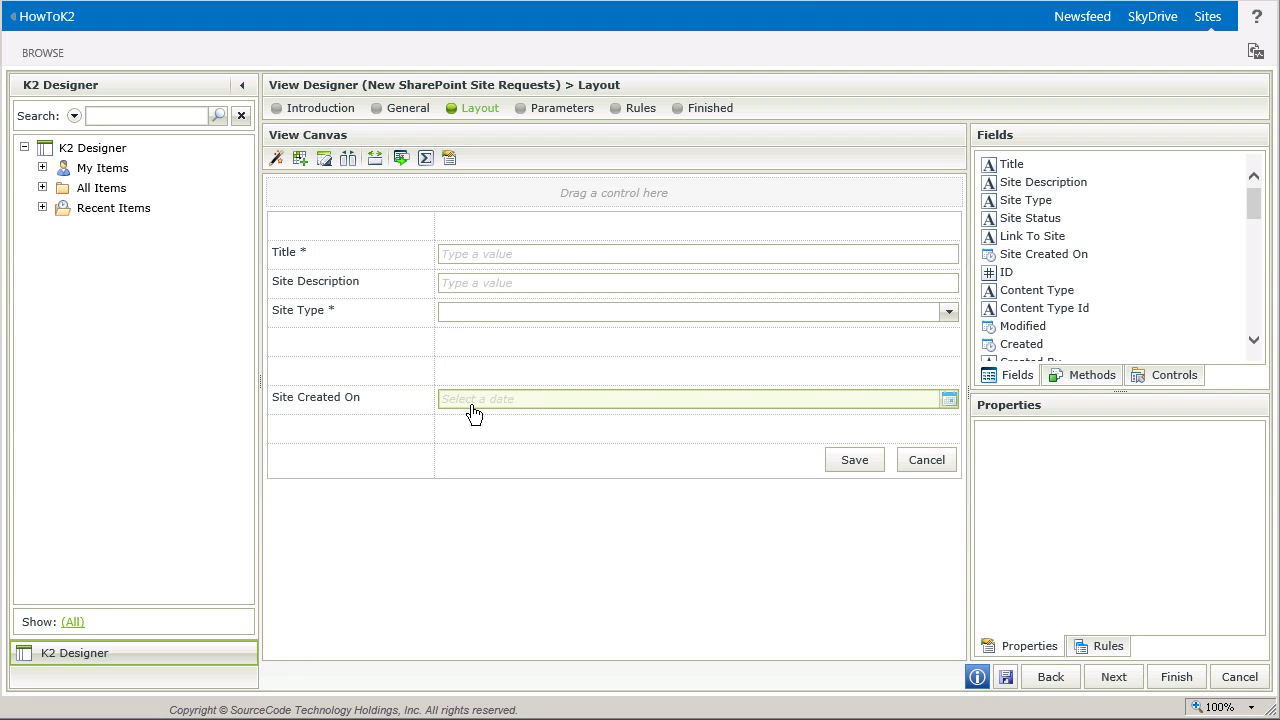
pyautogui.press('Delete')
pyautogui.click(362, 416)
pyautogui.press('Delete')
# - Remove three of the empty table rows below Site Type, leaving one blank row above the Save and Cancel buttons
pyautogui.click(385, 432)
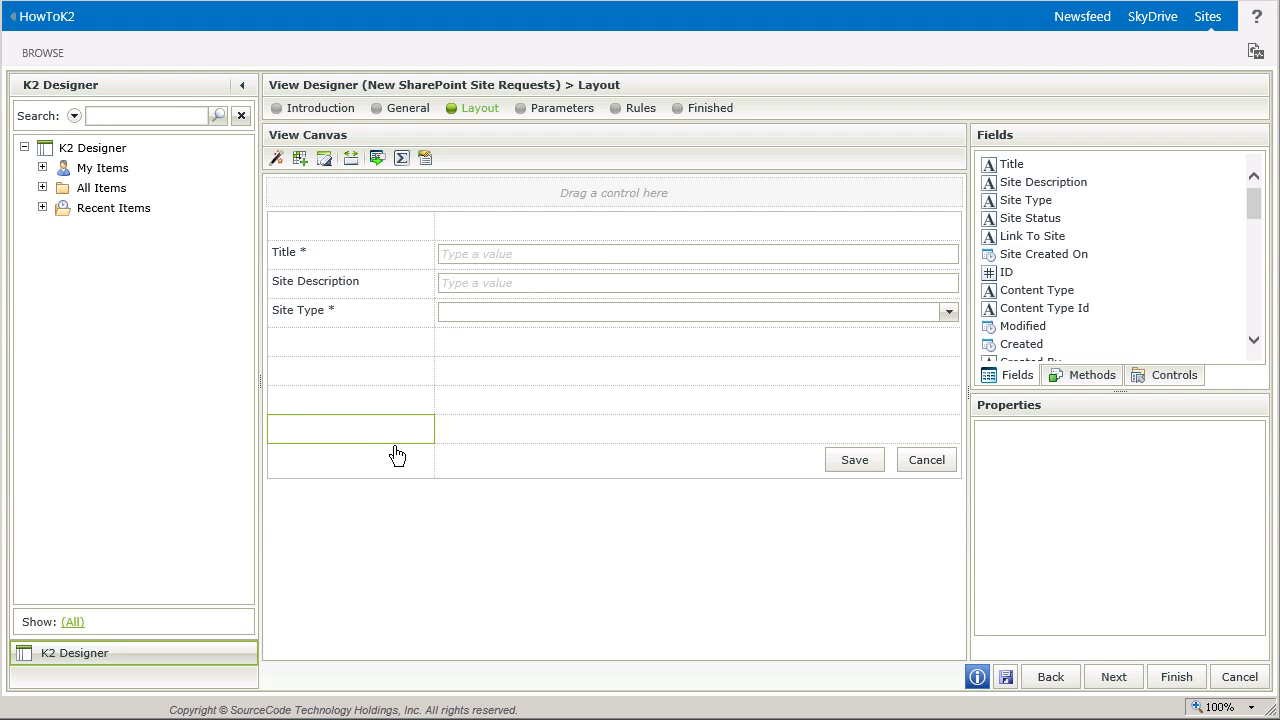
pyautogui.click(401, 405)
pyautogui.click(405, 377)
pyautogui.click(405, 350)
pyautogui.click(405, 361)
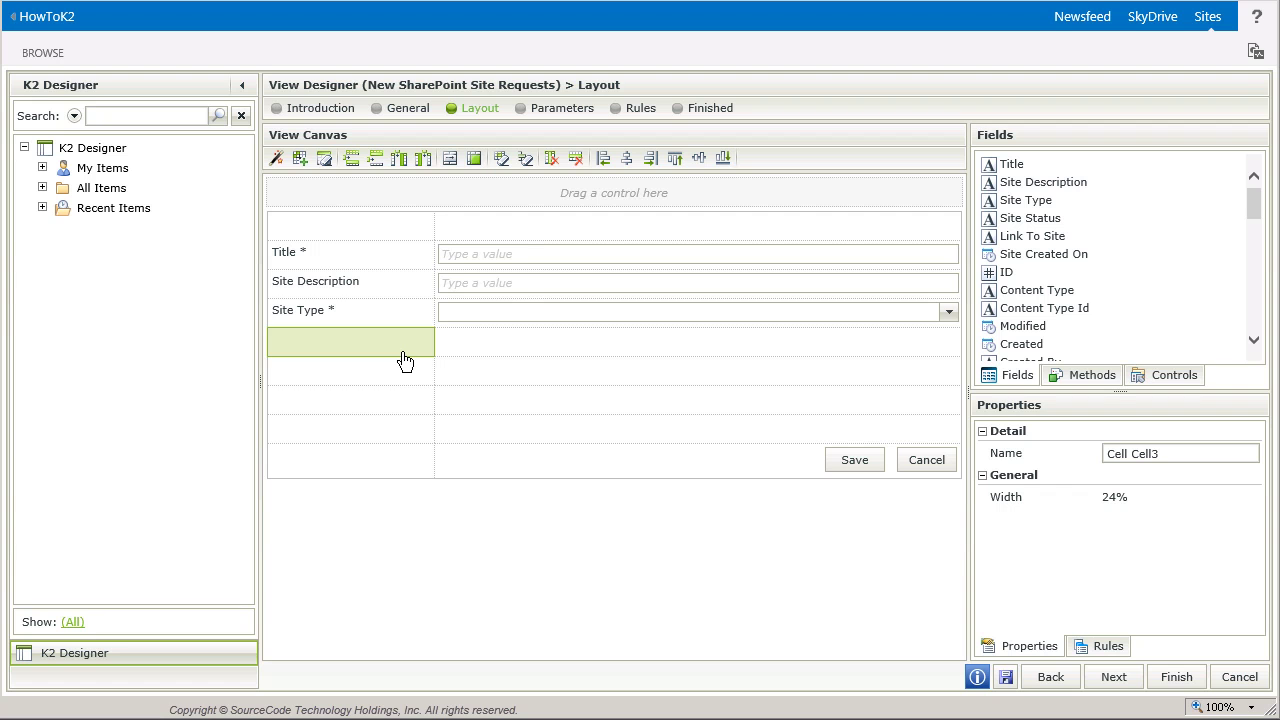
pyautogui.click(583, 173)
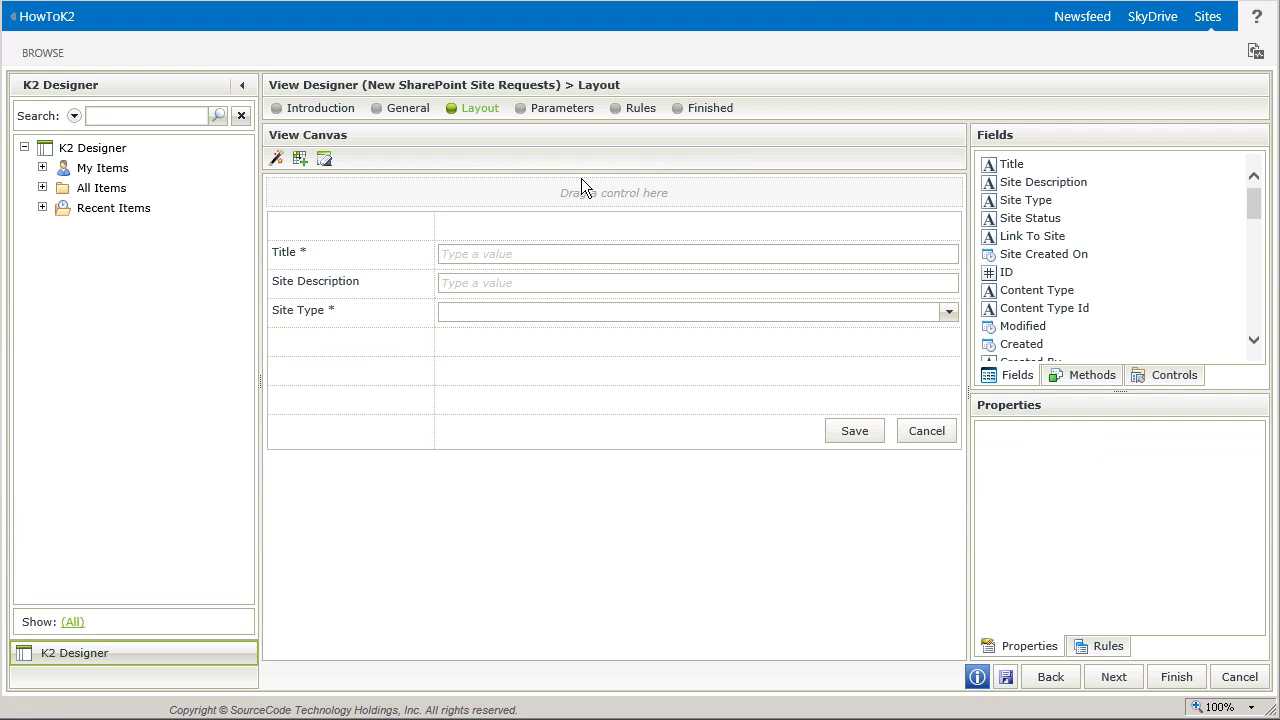
pyautogui.click(526, 358)
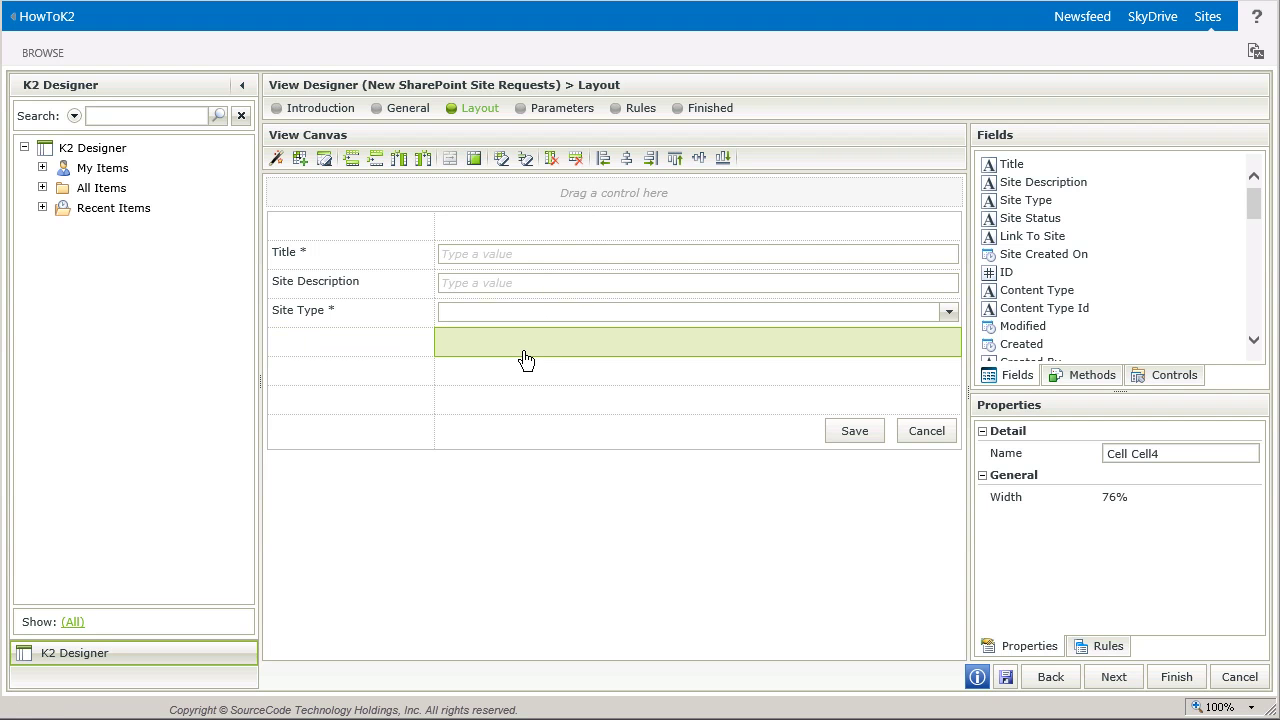
pyautogui.click(584, 174)
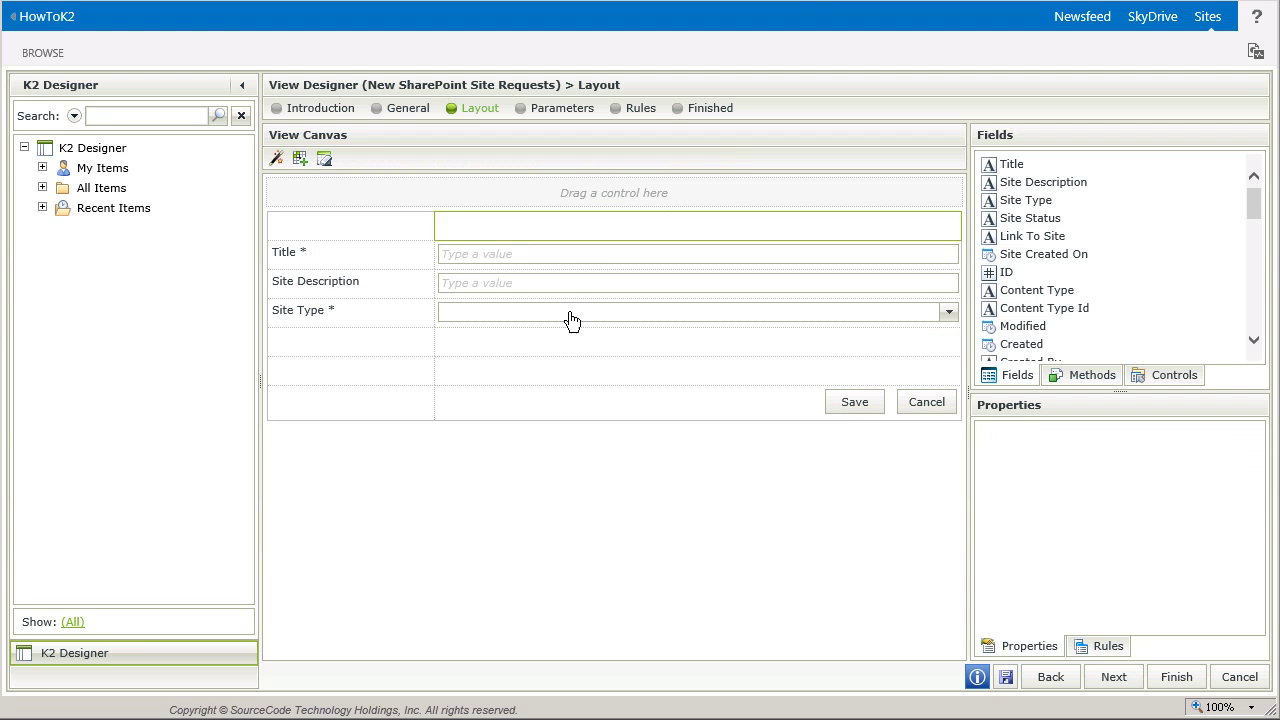
pyautogui.click(566, 360)
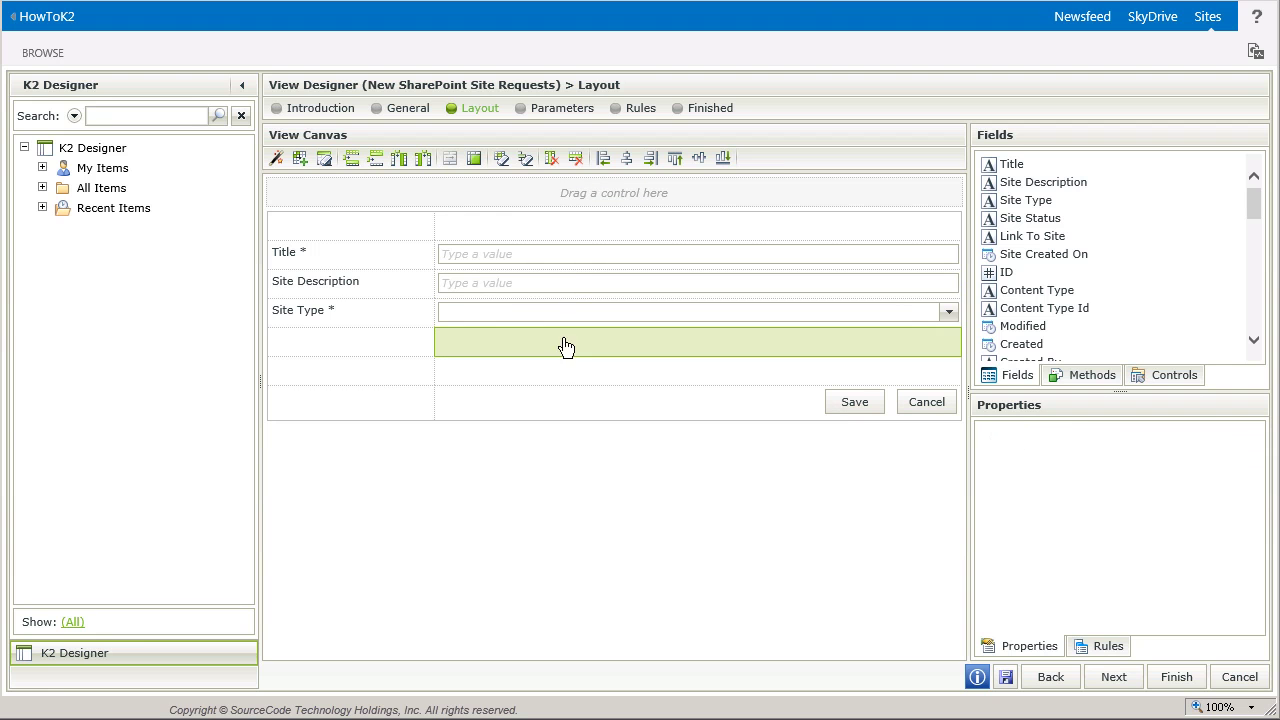
pyautogui.click(586, 172)
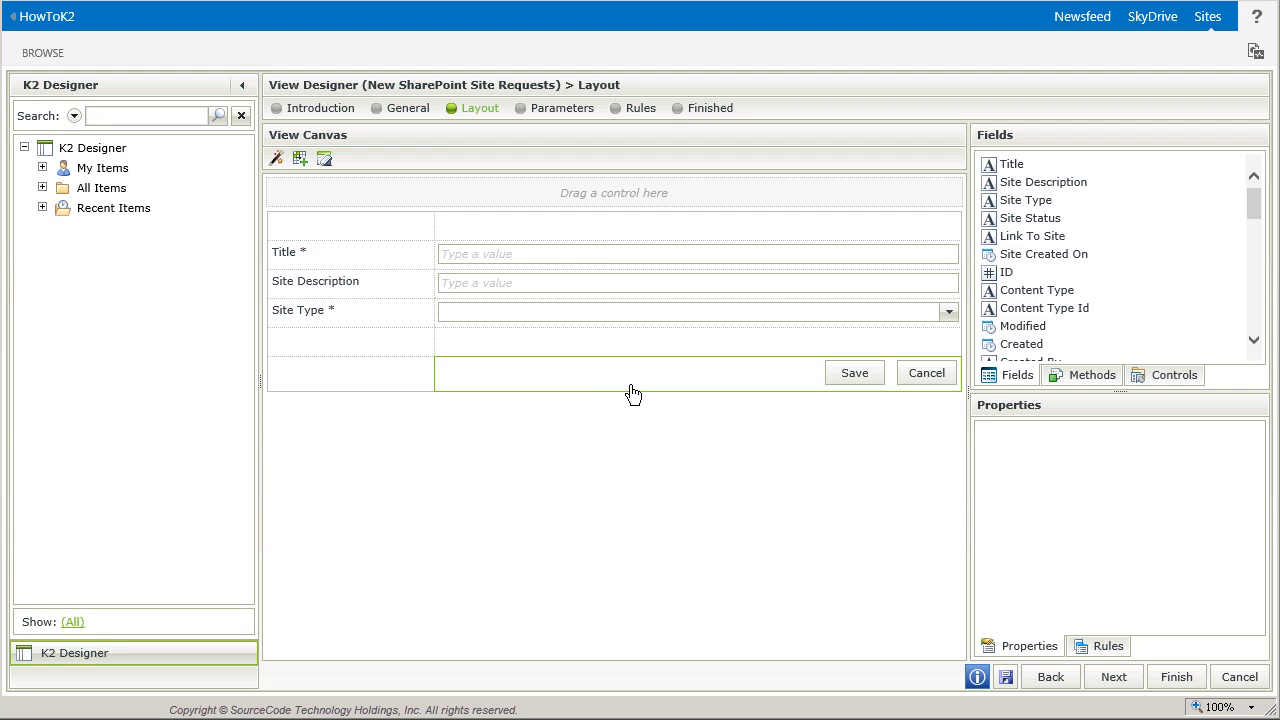
# - Save and finish the New SharePoint Site Requests view design, and check the view in
pyautogui.click(1014, 687)
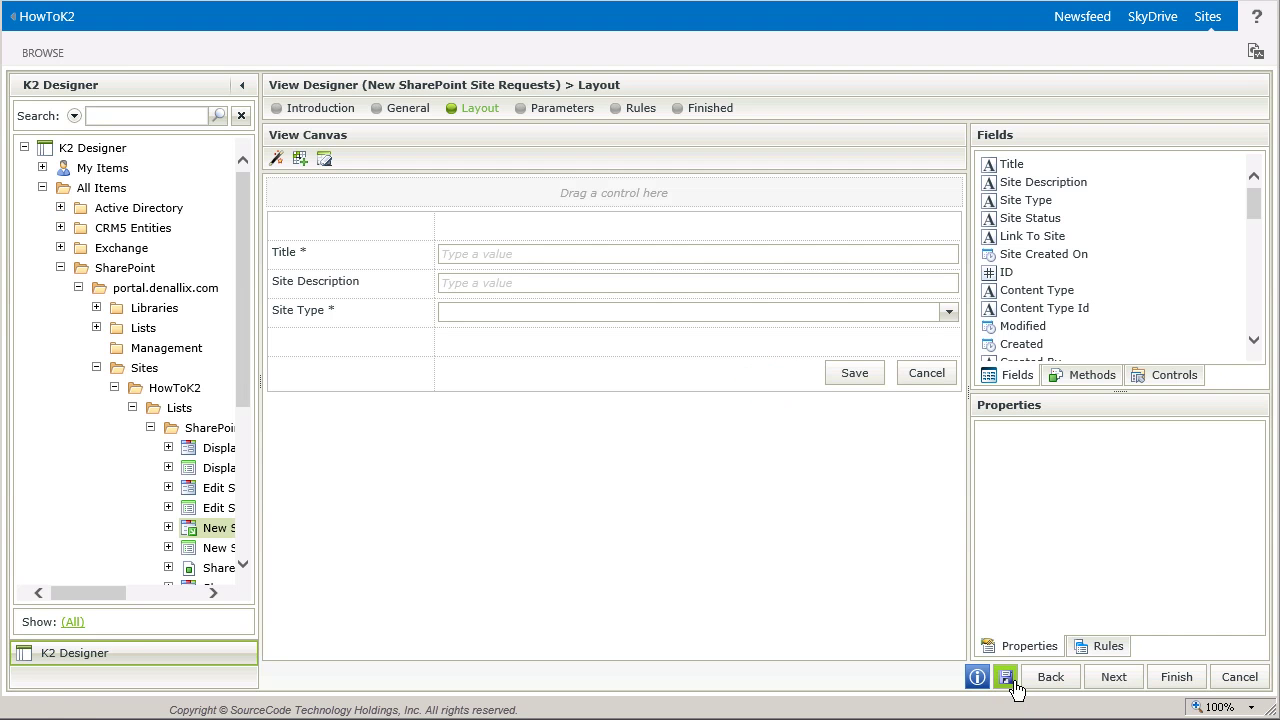
pyautogui.click(1177, 680)
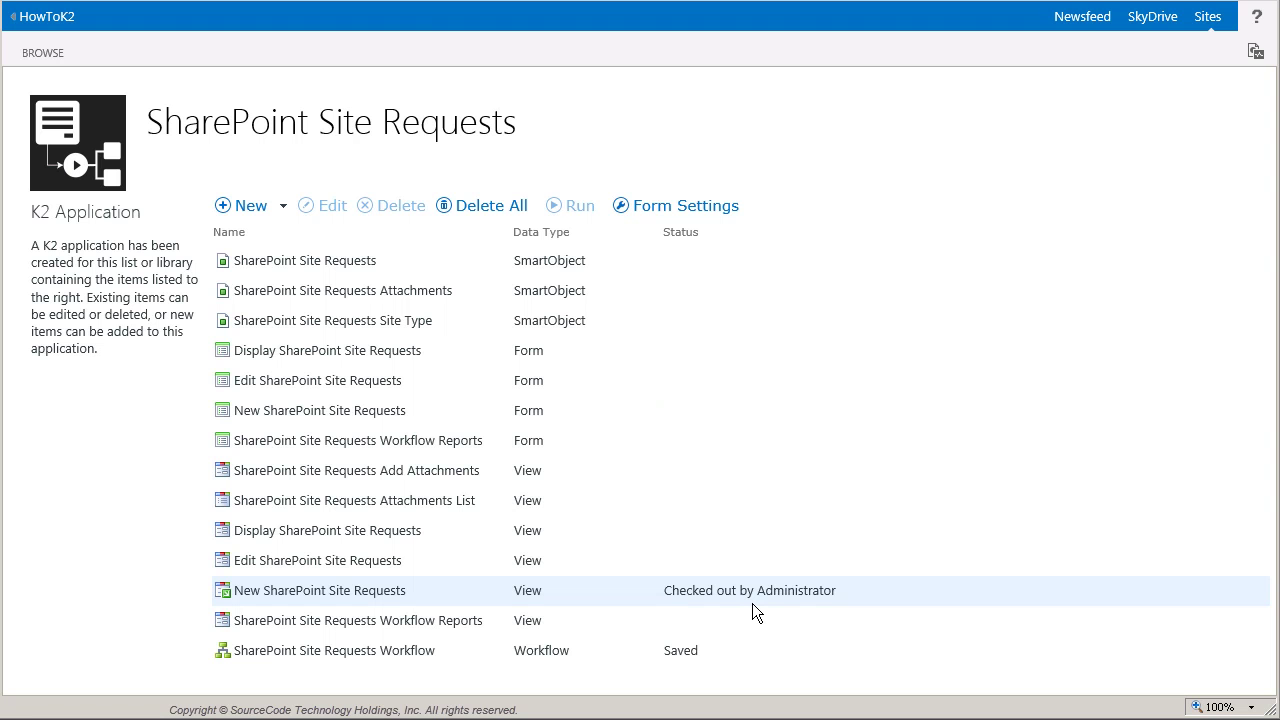
pyautogui.click(755, 605)
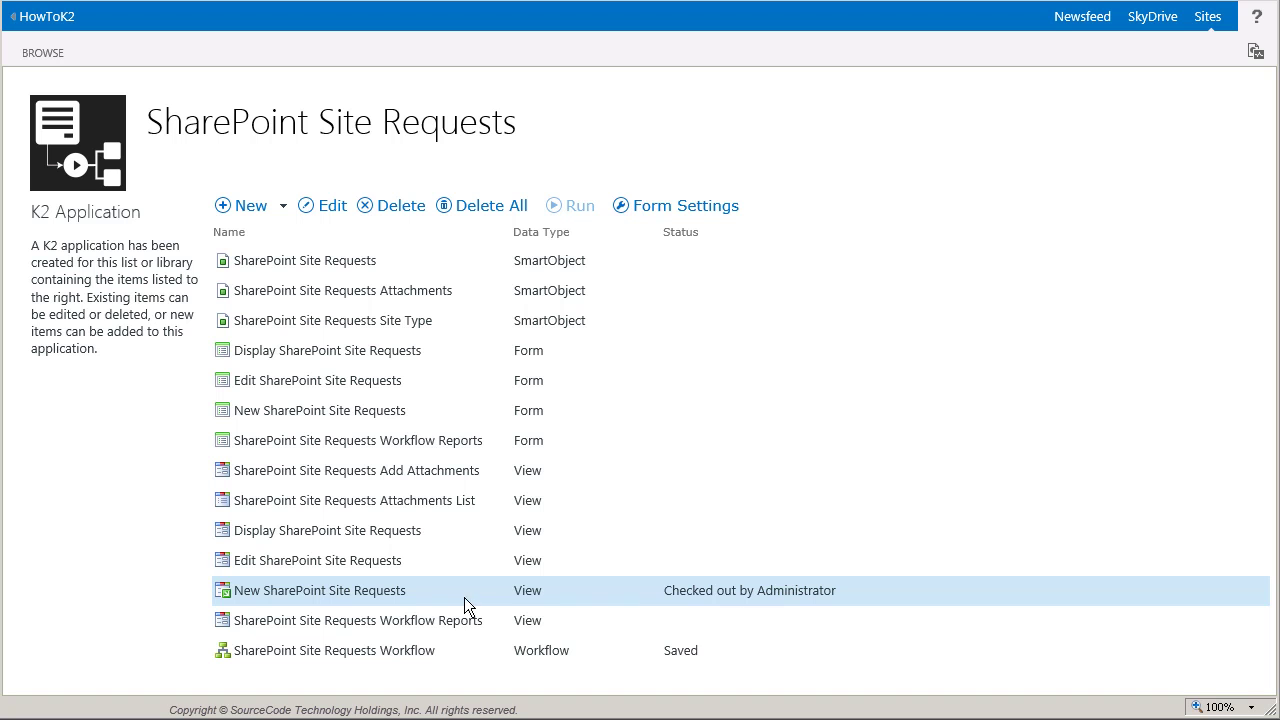
pyautogui.rightClick(418, 597)
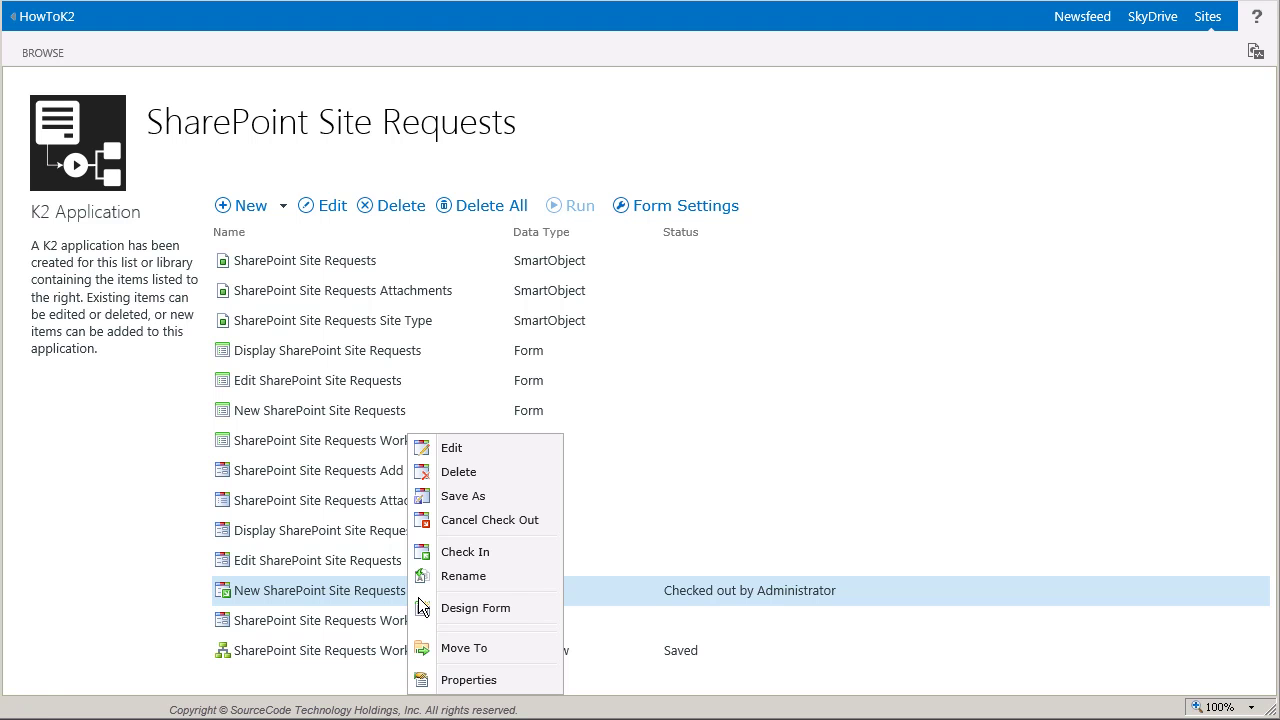
pyautogui.click(529, 560)
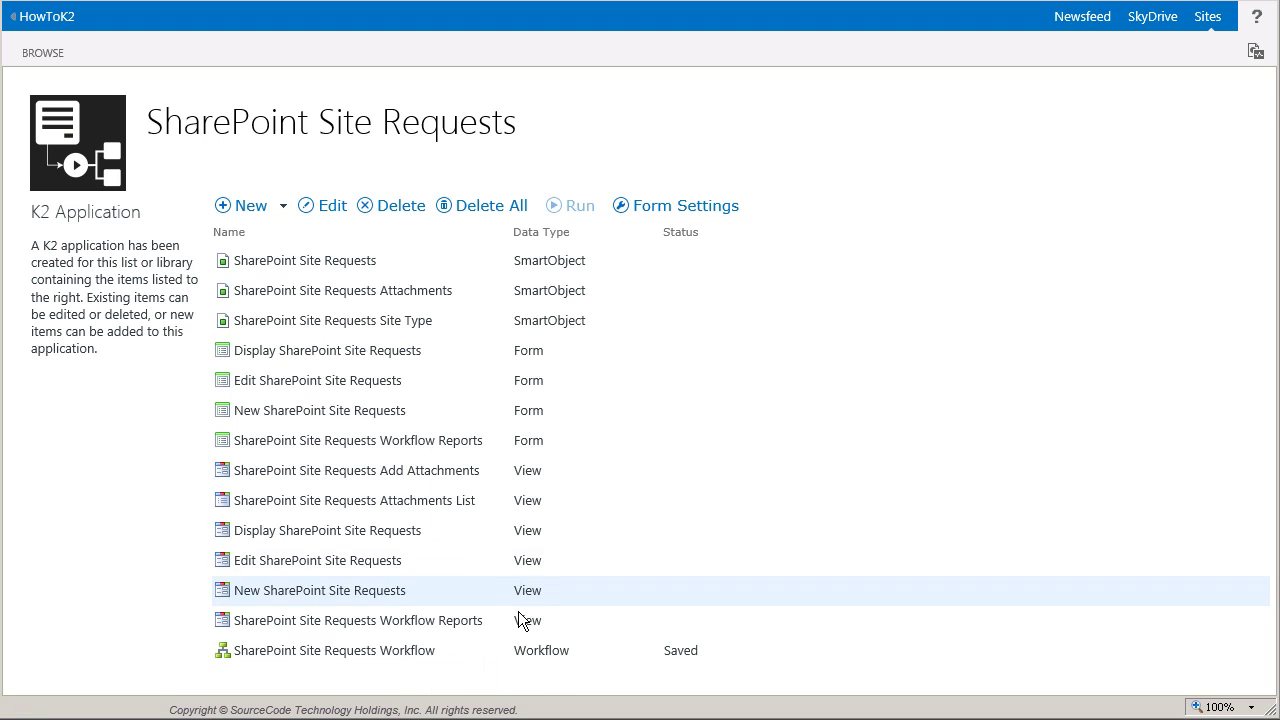
# - Return to the SharePoint Site Requests list and open a new item form to view the edited layout
pyautogui.click(332, 146)
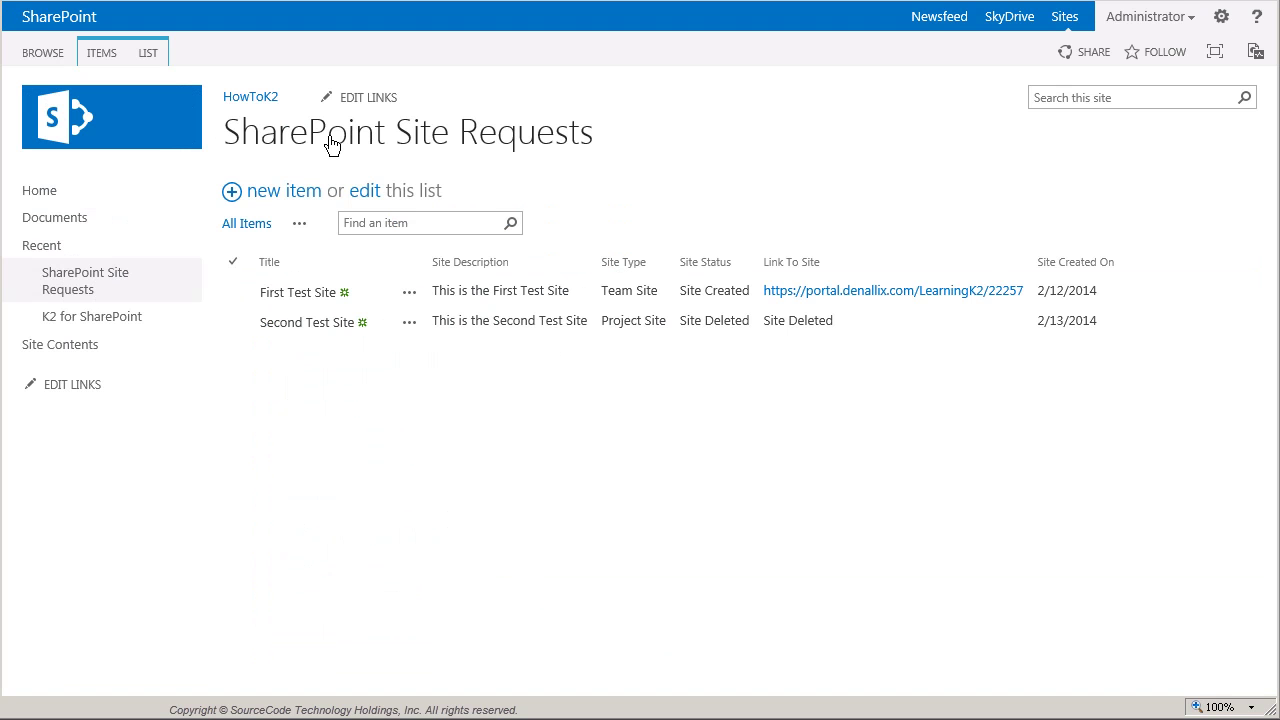
pyautogui.click(302, 201)
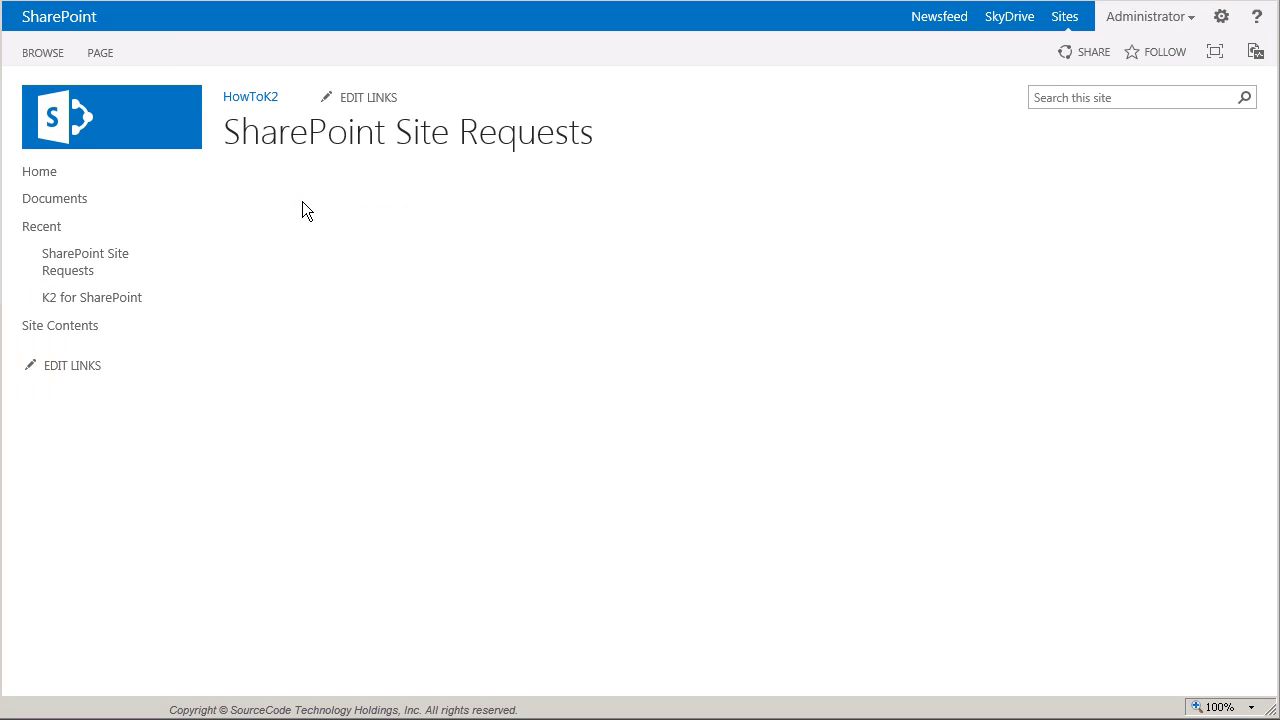